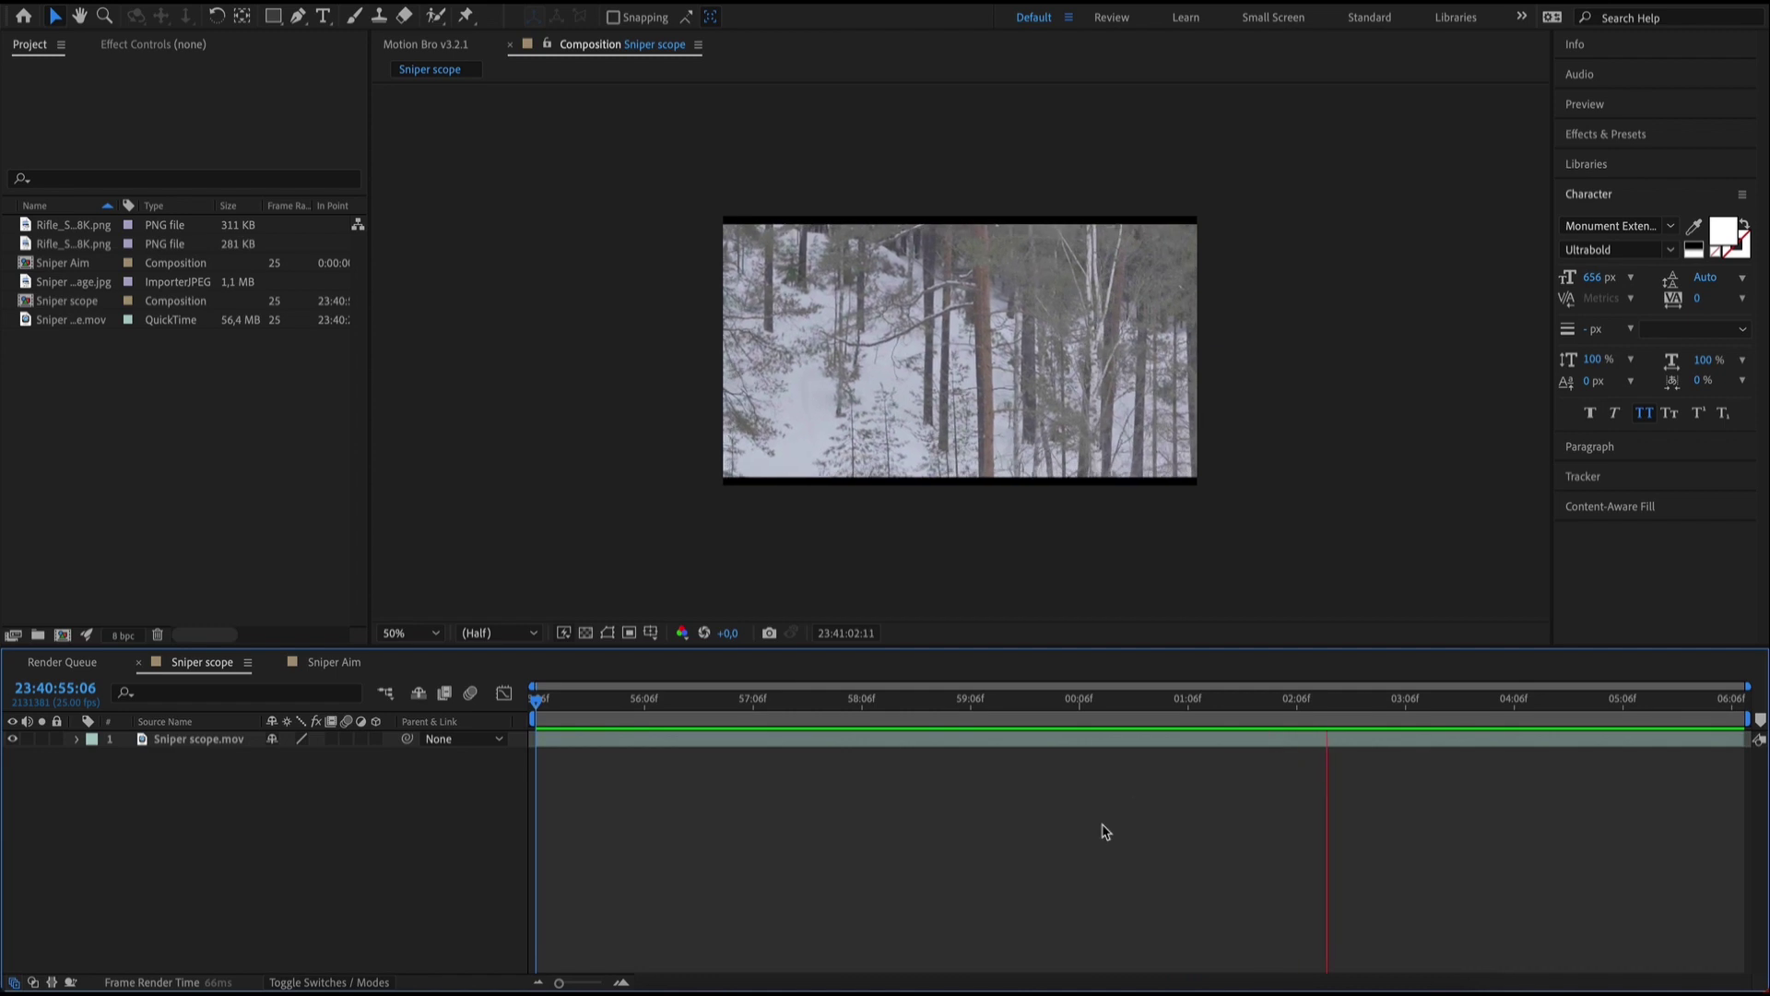
Step: Preview the forest footage in the Sniper scope composition and open Sniper Lens stock image.jpg for inspection
key("space")
left_click_drag(1158, 712, 962, 754)
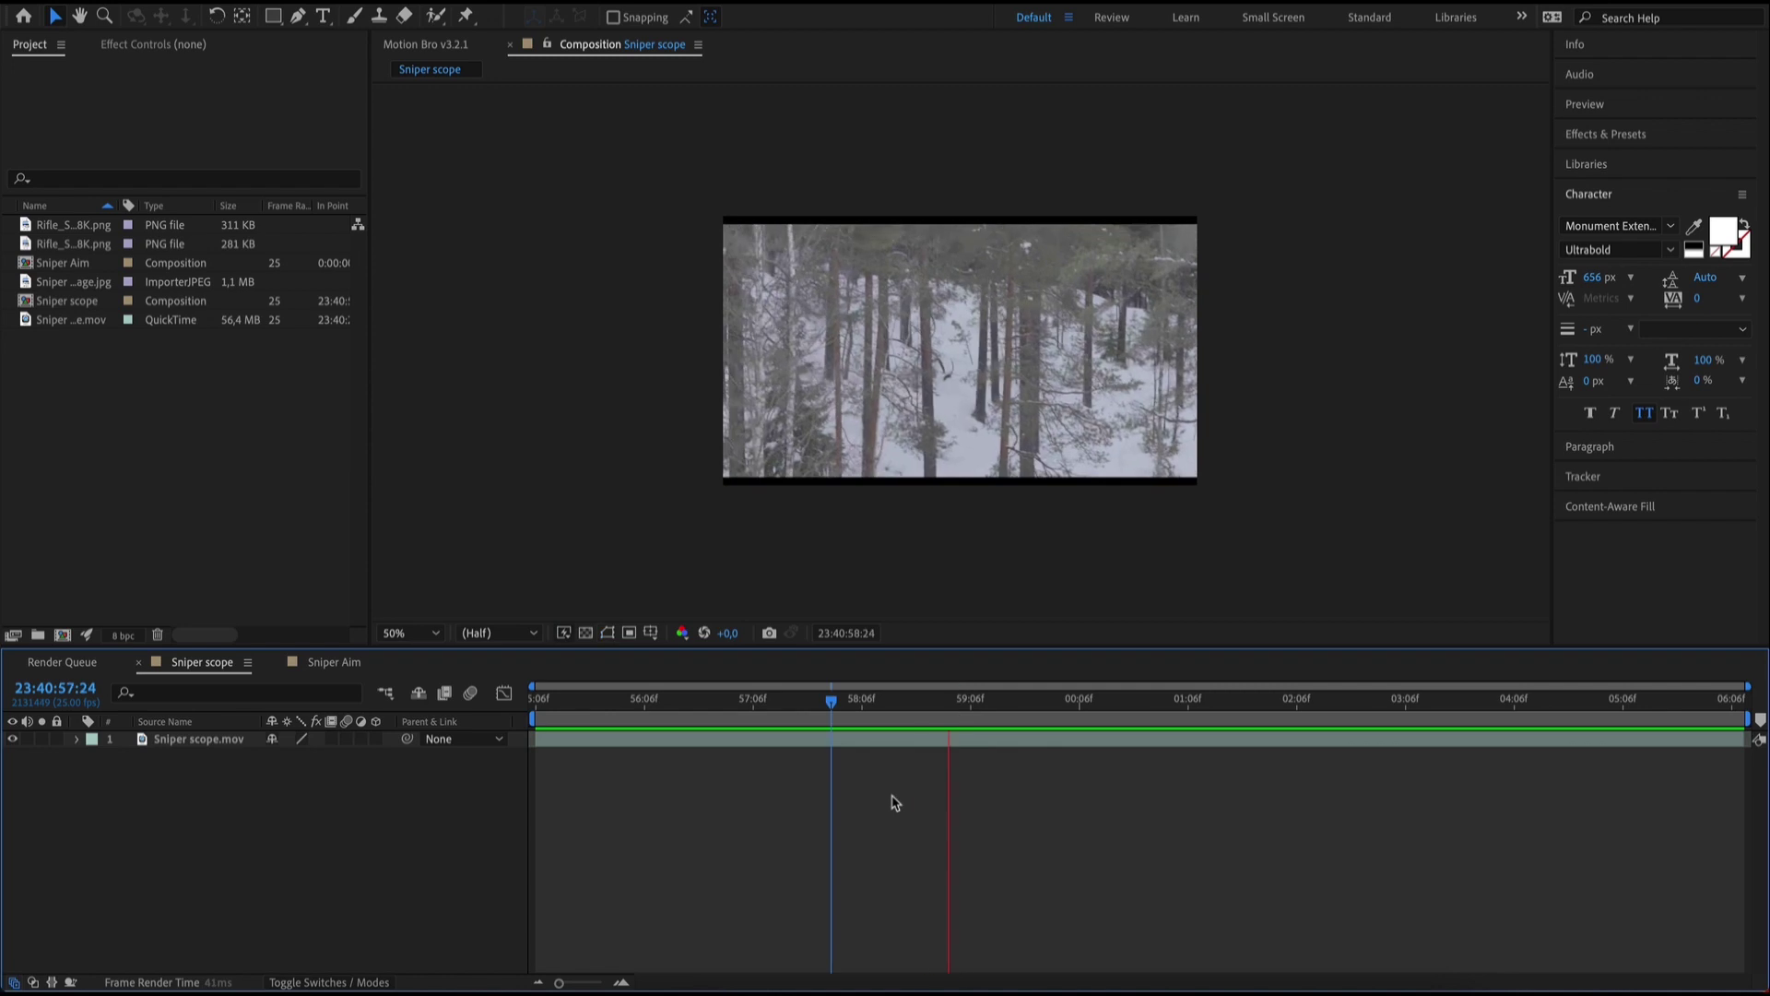
key("space")
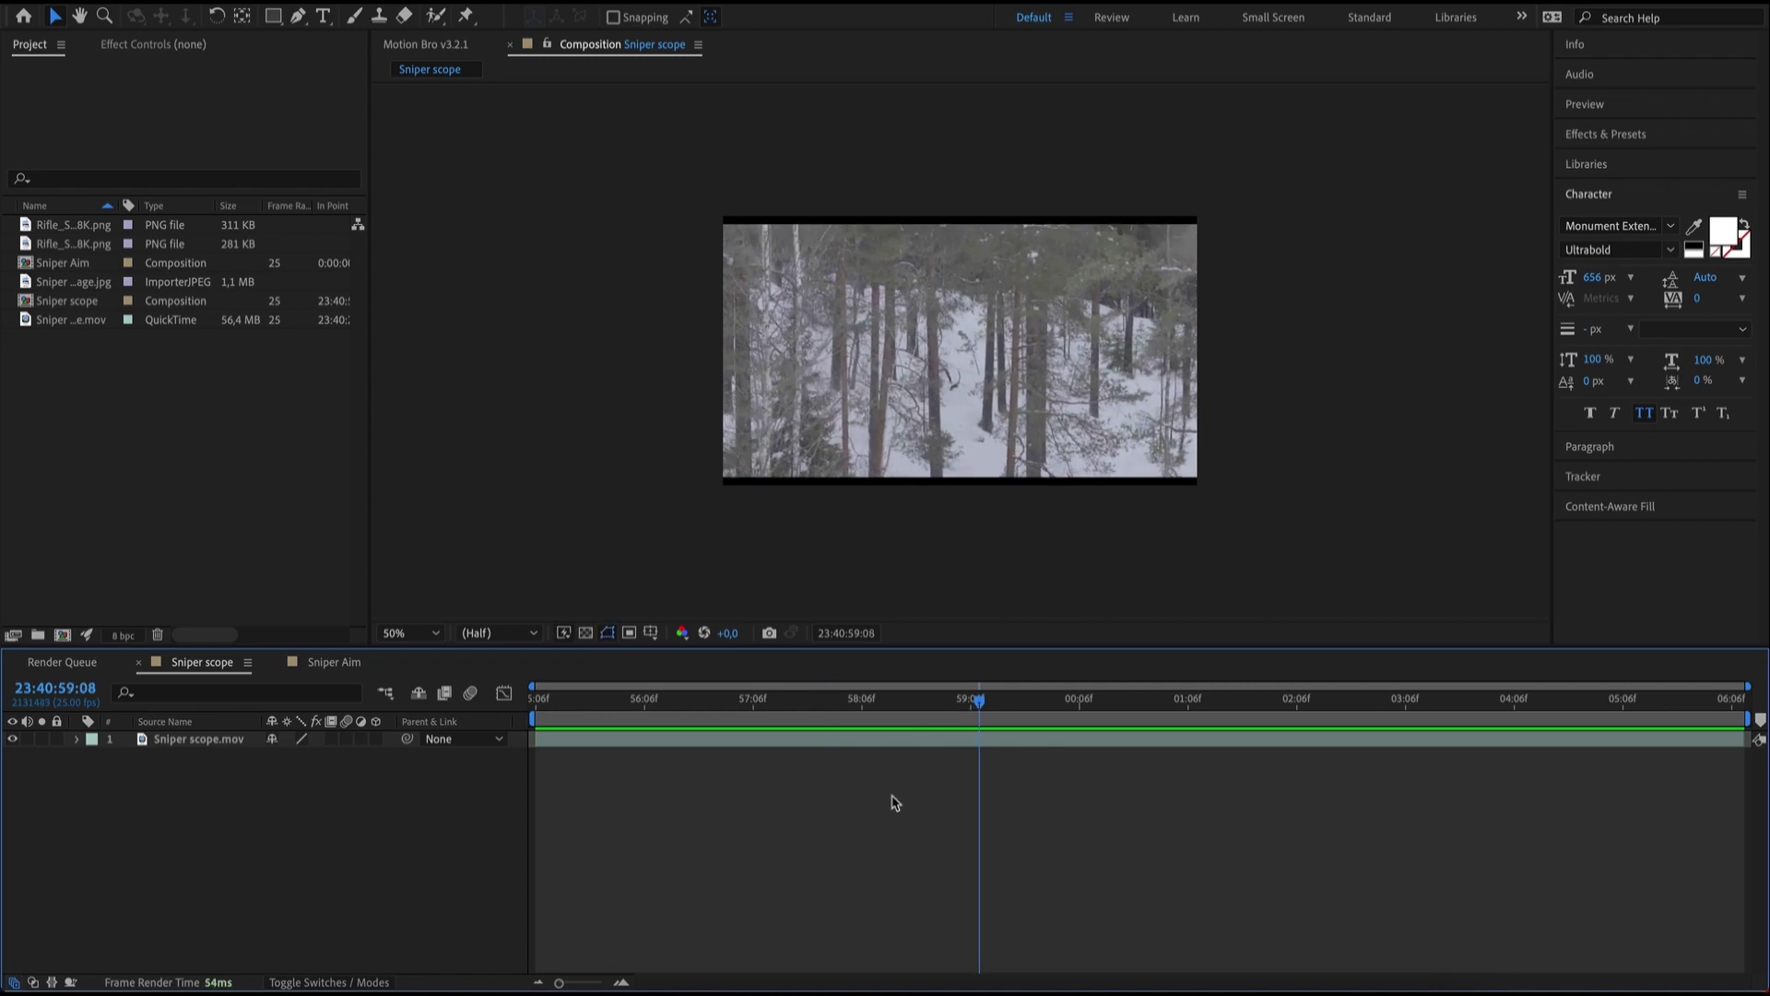
left_click(90, 286)
double_click(101, 286)
scroll(971, 343, "up", 2)
scroll(971, 344, "down", 2)
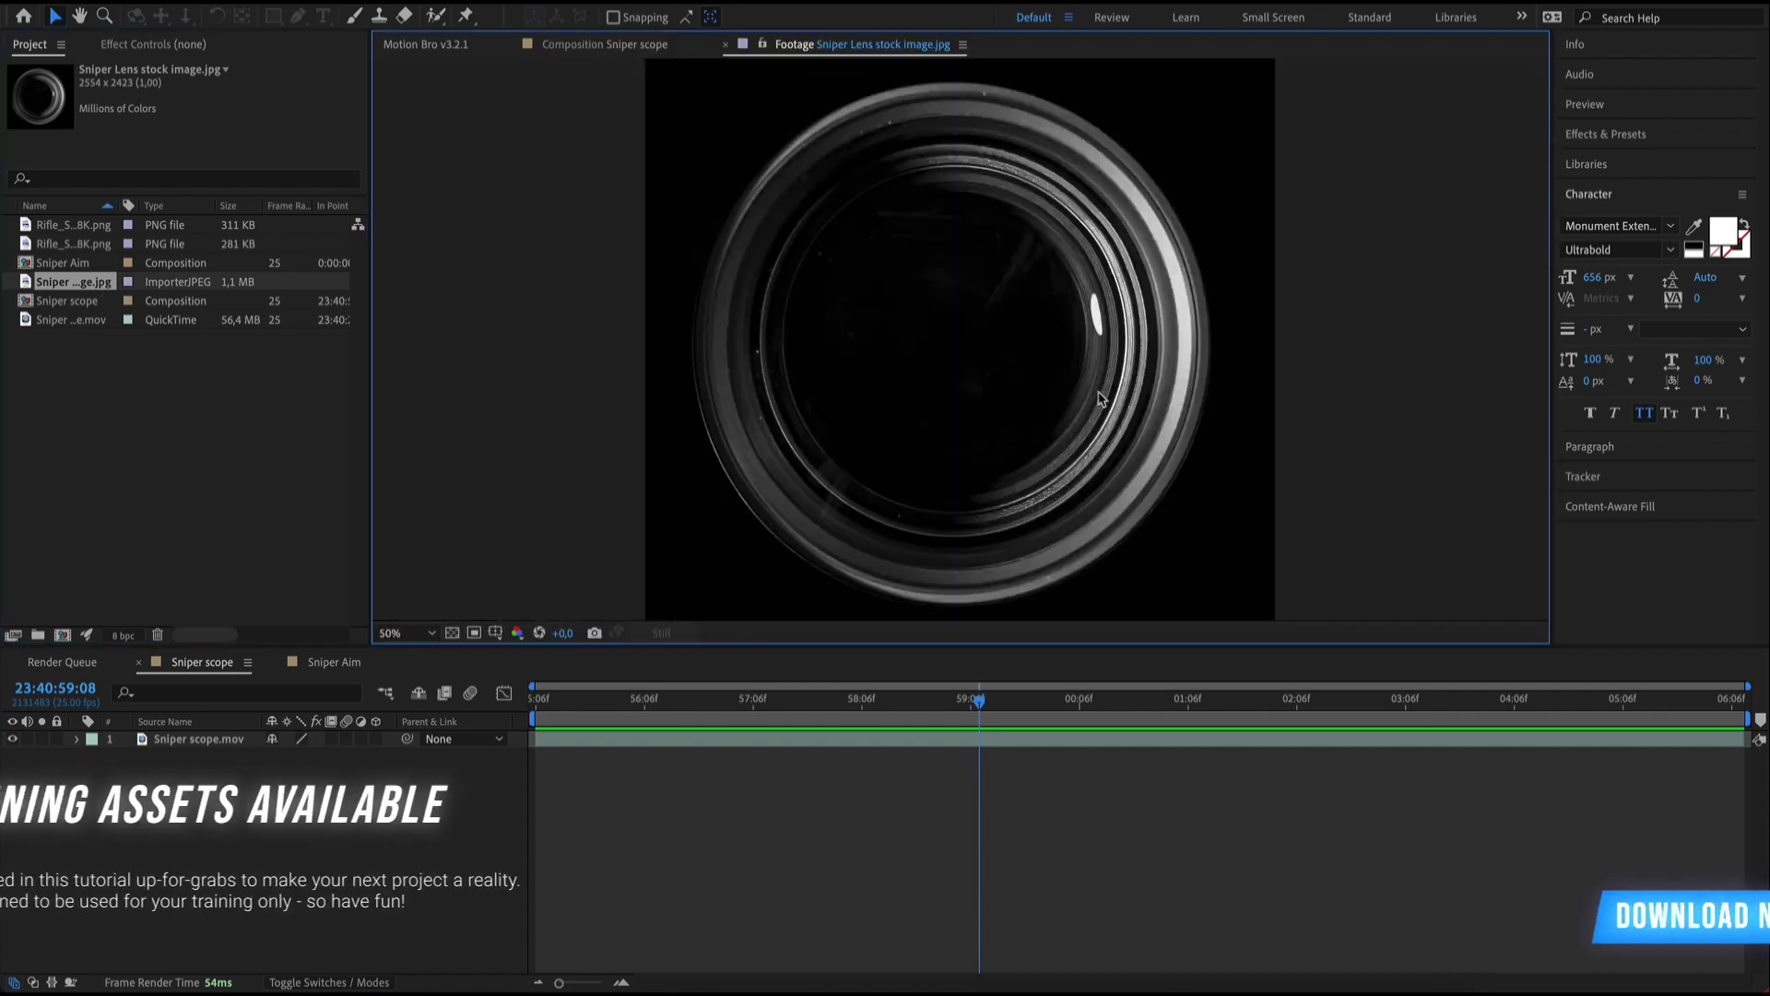
Step: Place Sniper Lens stock image.jpg above the footage layer, scaled to 96% and shifted slightly right to centre the lens opening
left_click_drag(93, 291, 204, 743)
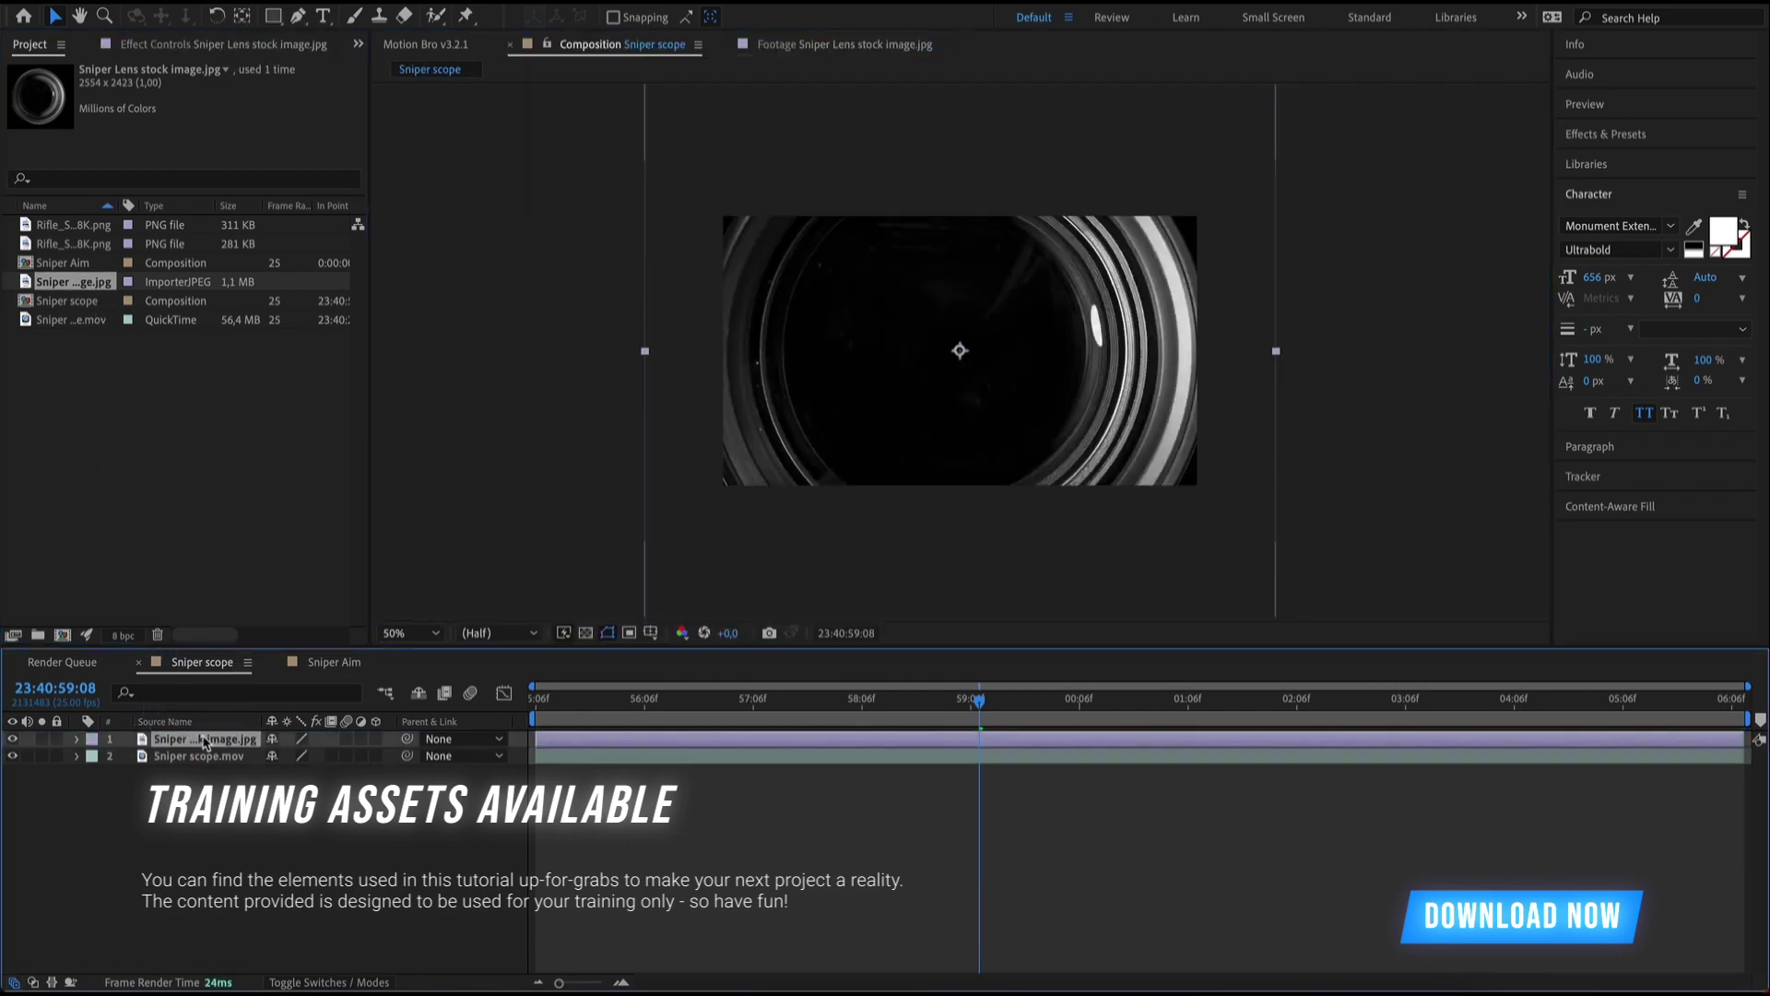
key("s")
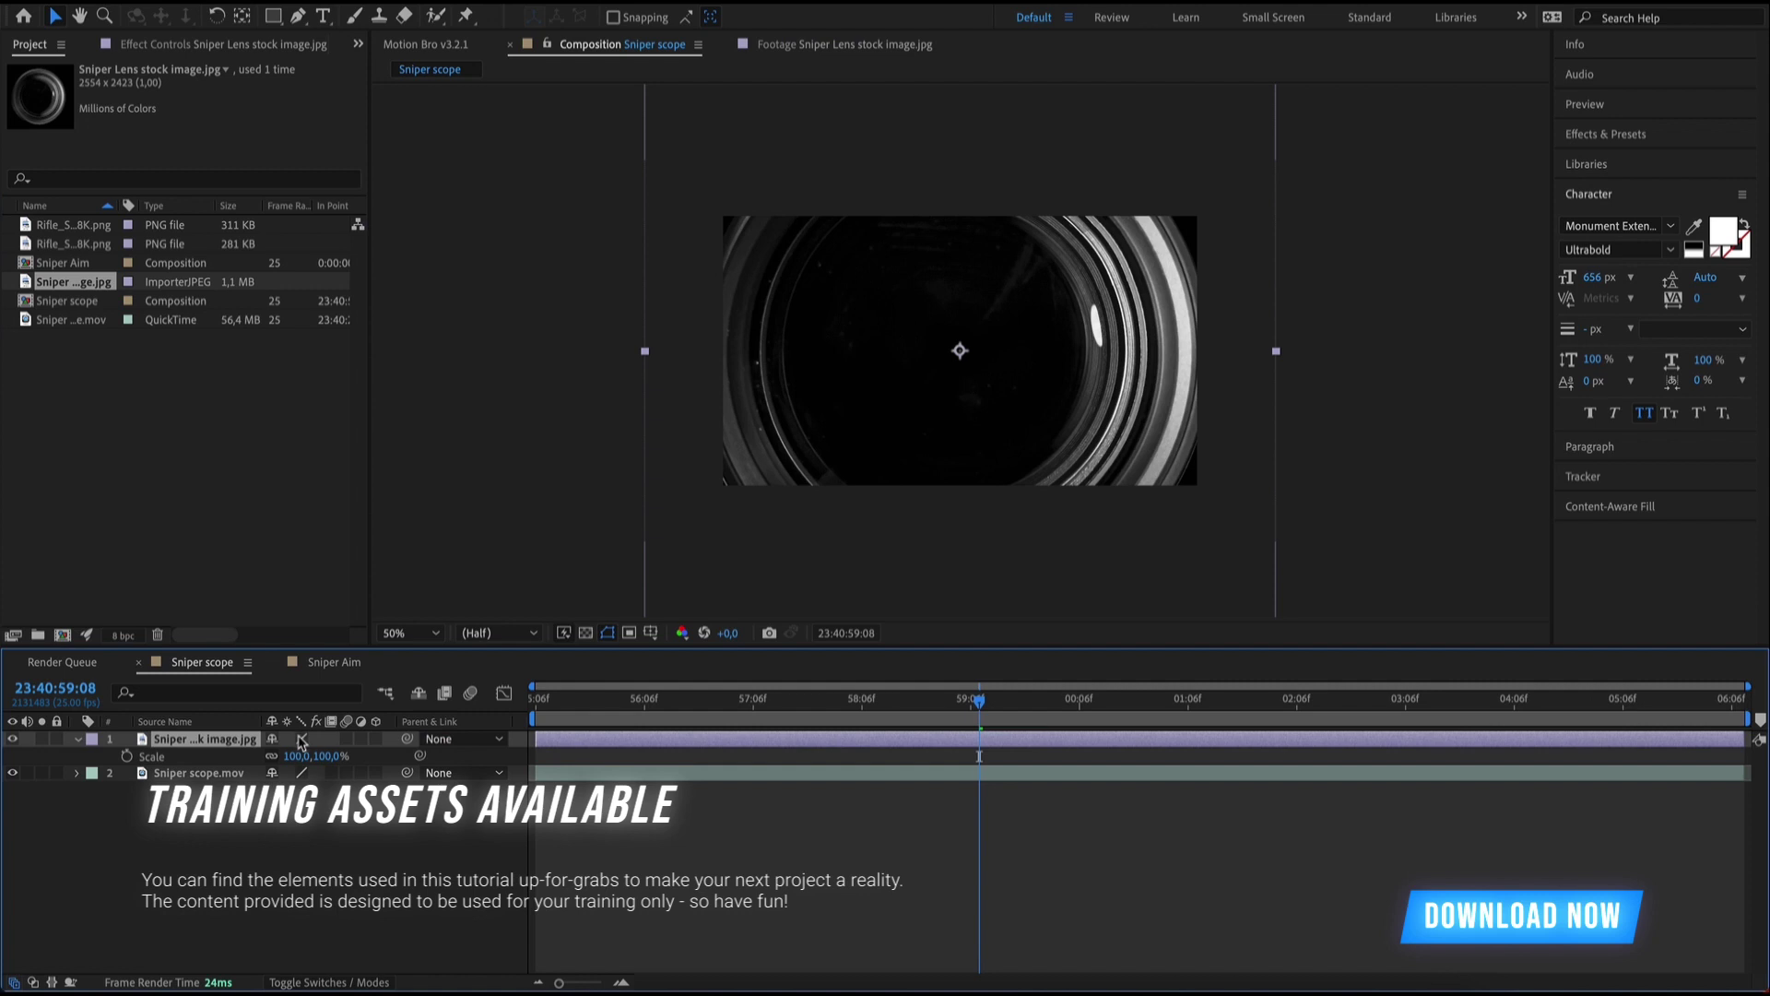
mouse_move(302, 760)
left_mouse_down()
mouse_move(271, 767)
mouse_move(304, 764)
left_mouse_up()
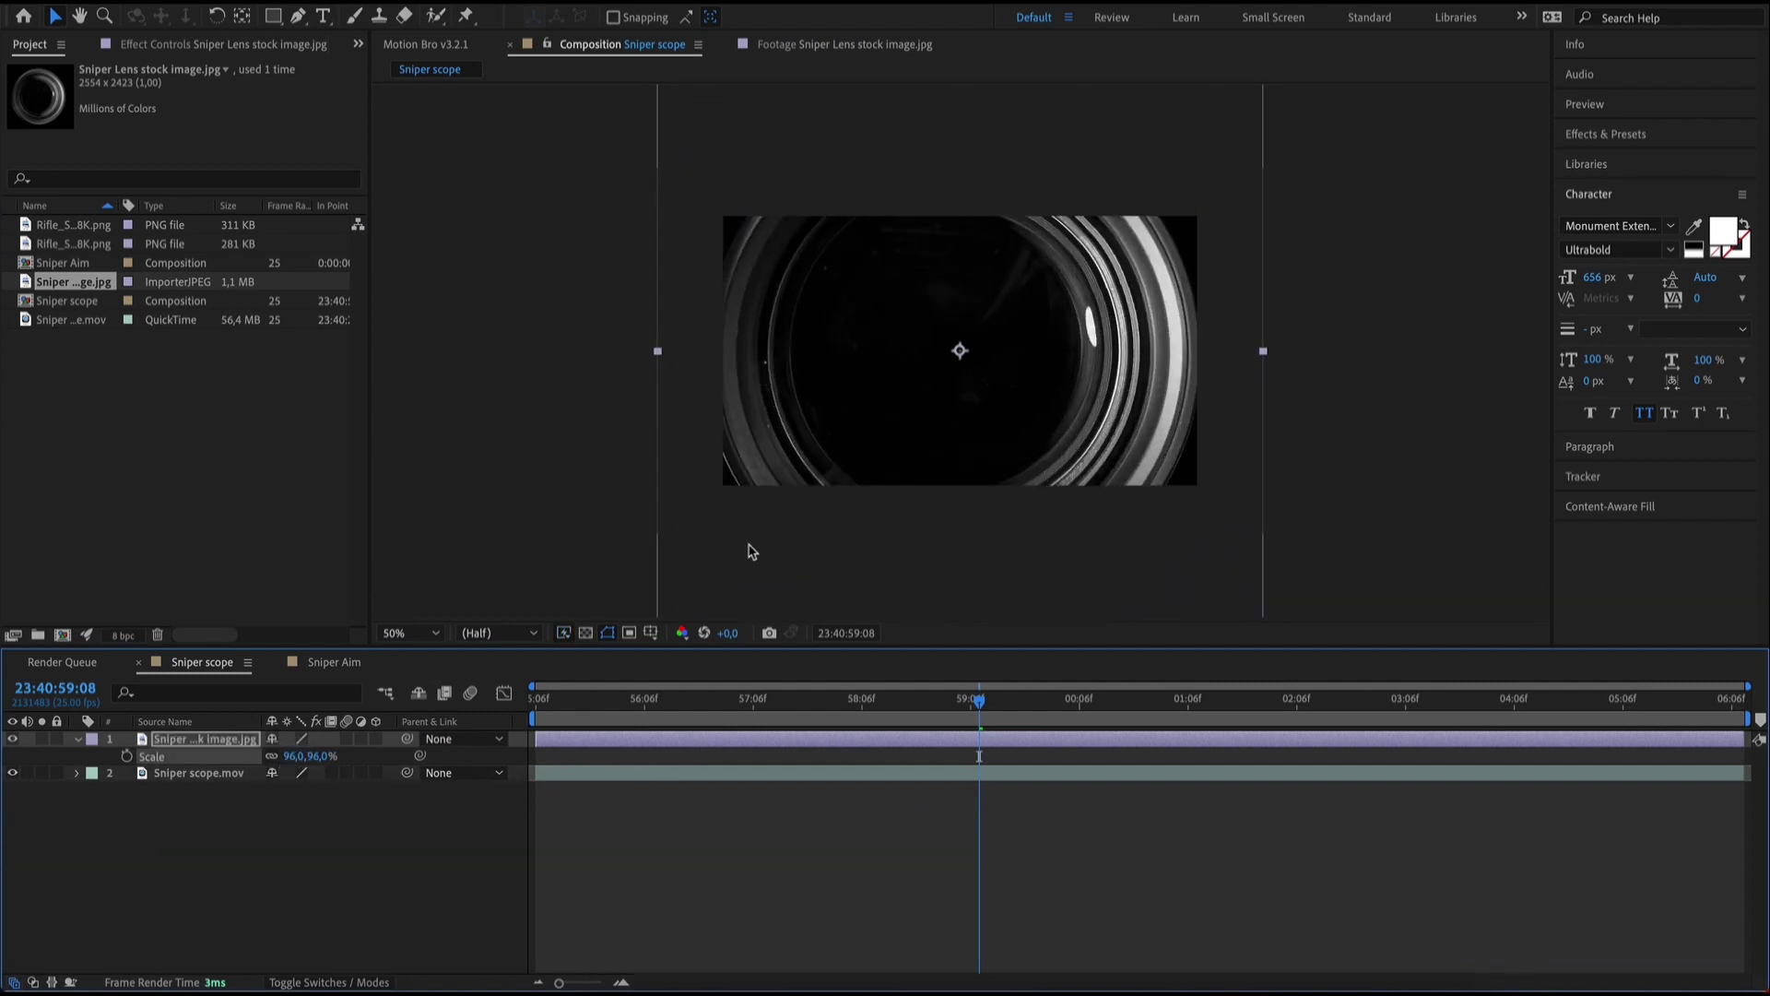
mouse_move(1024, 374)
left_mouse_down()
mouse_move(1047, 375)
mouse_move(950, 345)
mouse_move(1016, 364)
left_mouse_up()
key("y")
key("v")
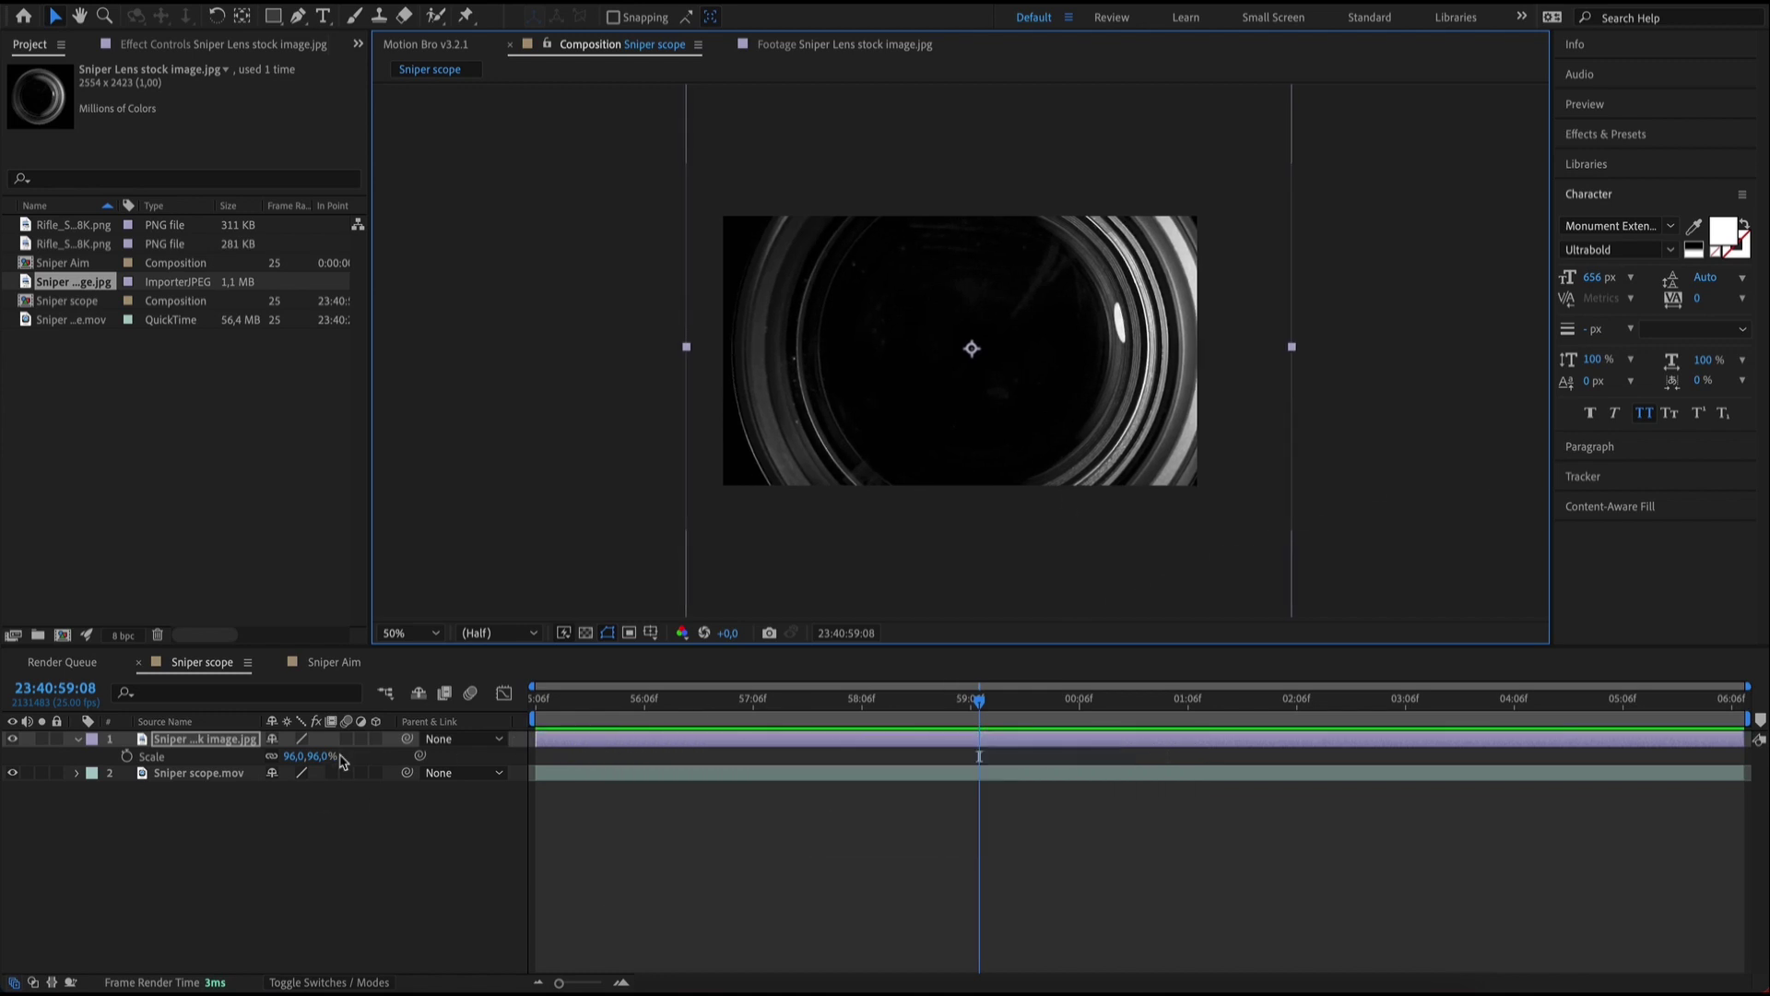
Step: Set the lens image layer's blending mode to Screen
key("F4")
left_click(308, 739)
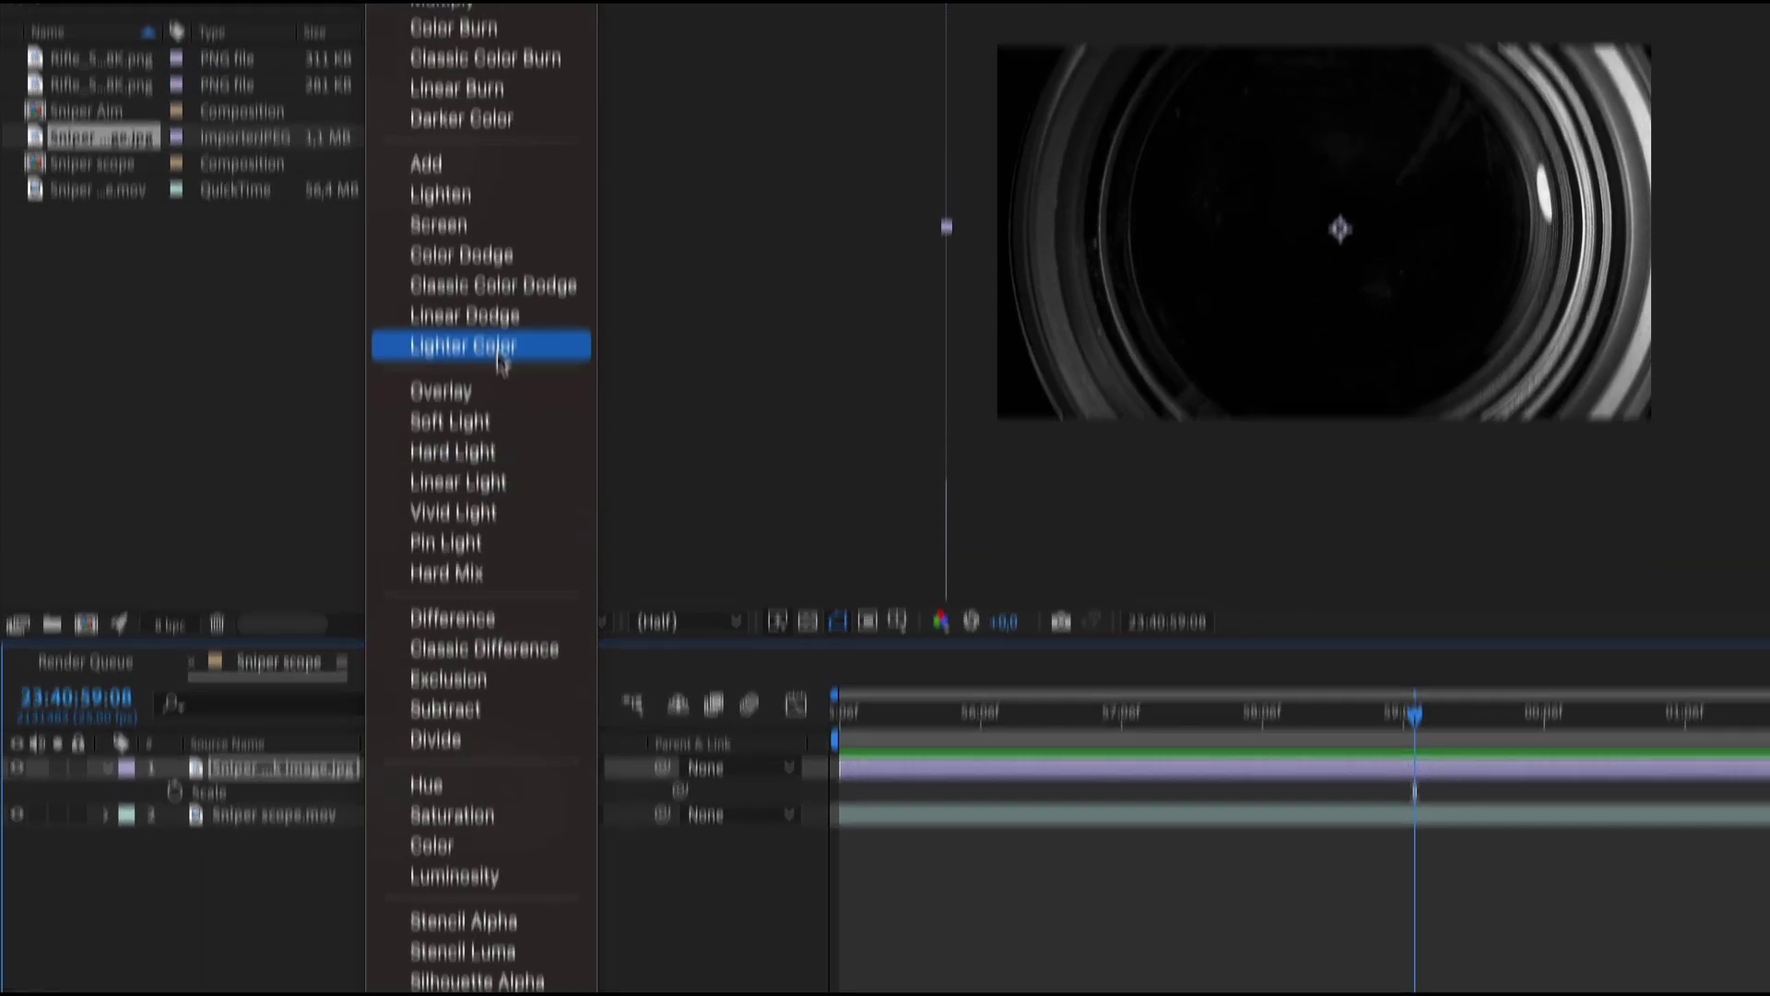
left_click(439, 204)
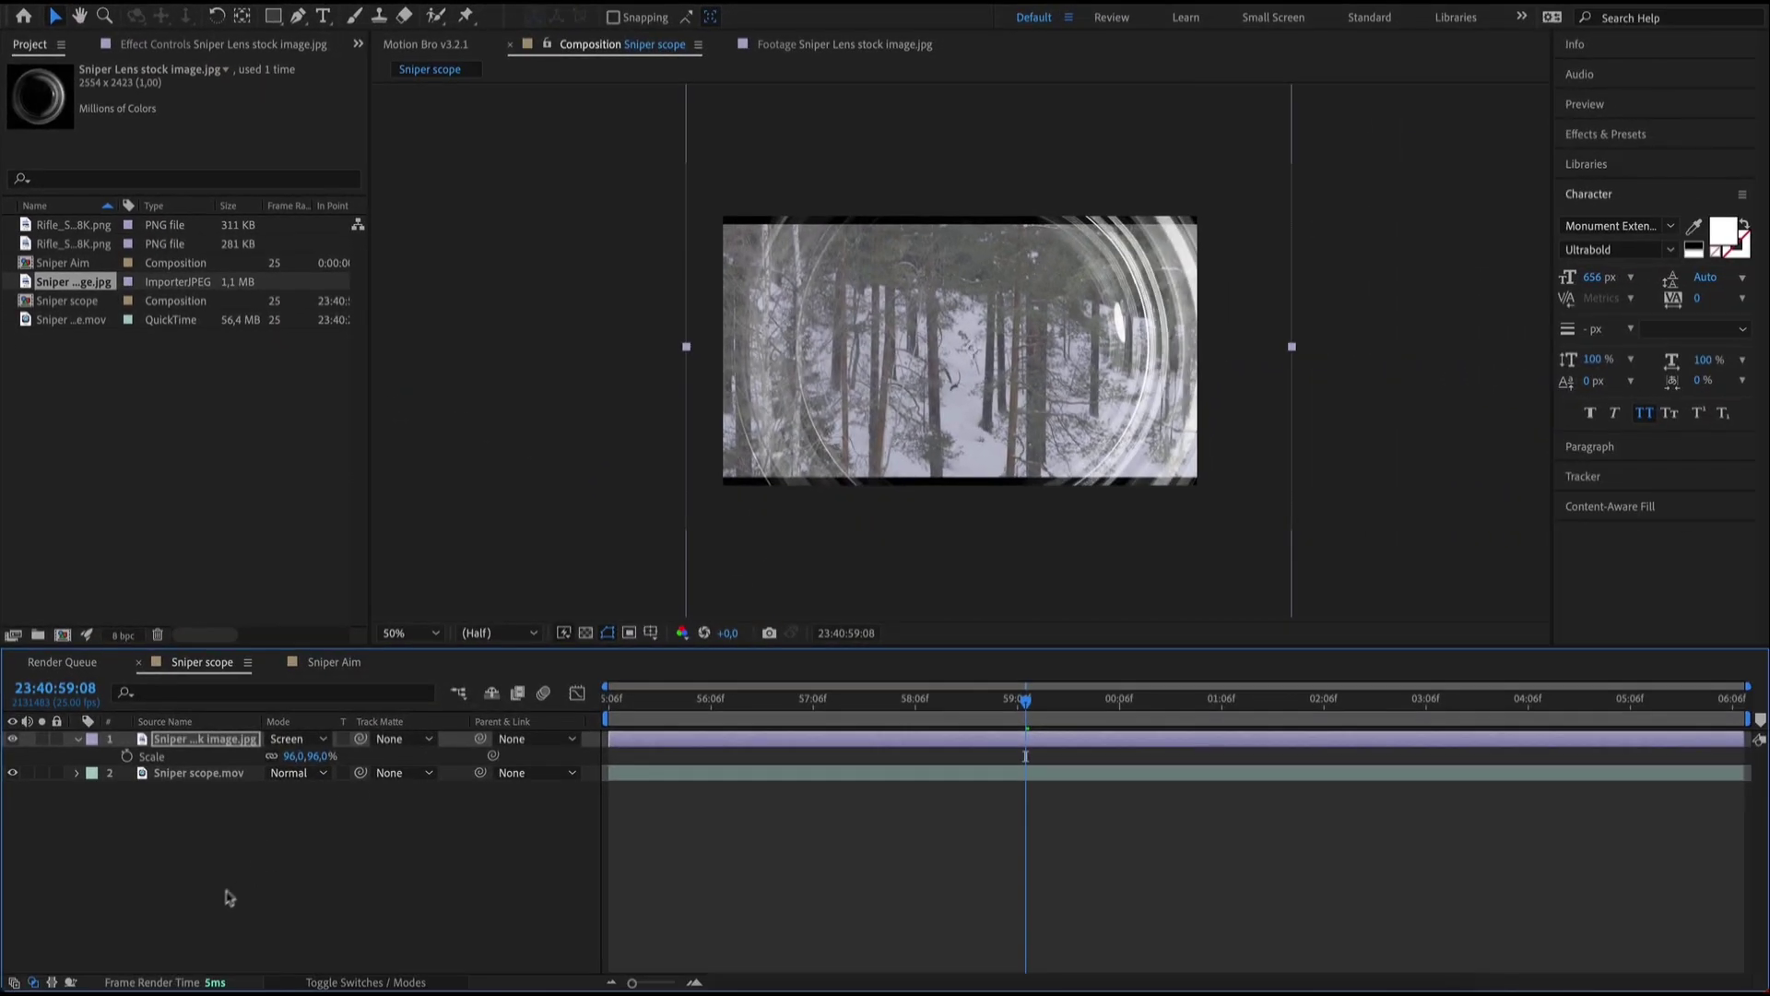
left_click(230, 898)
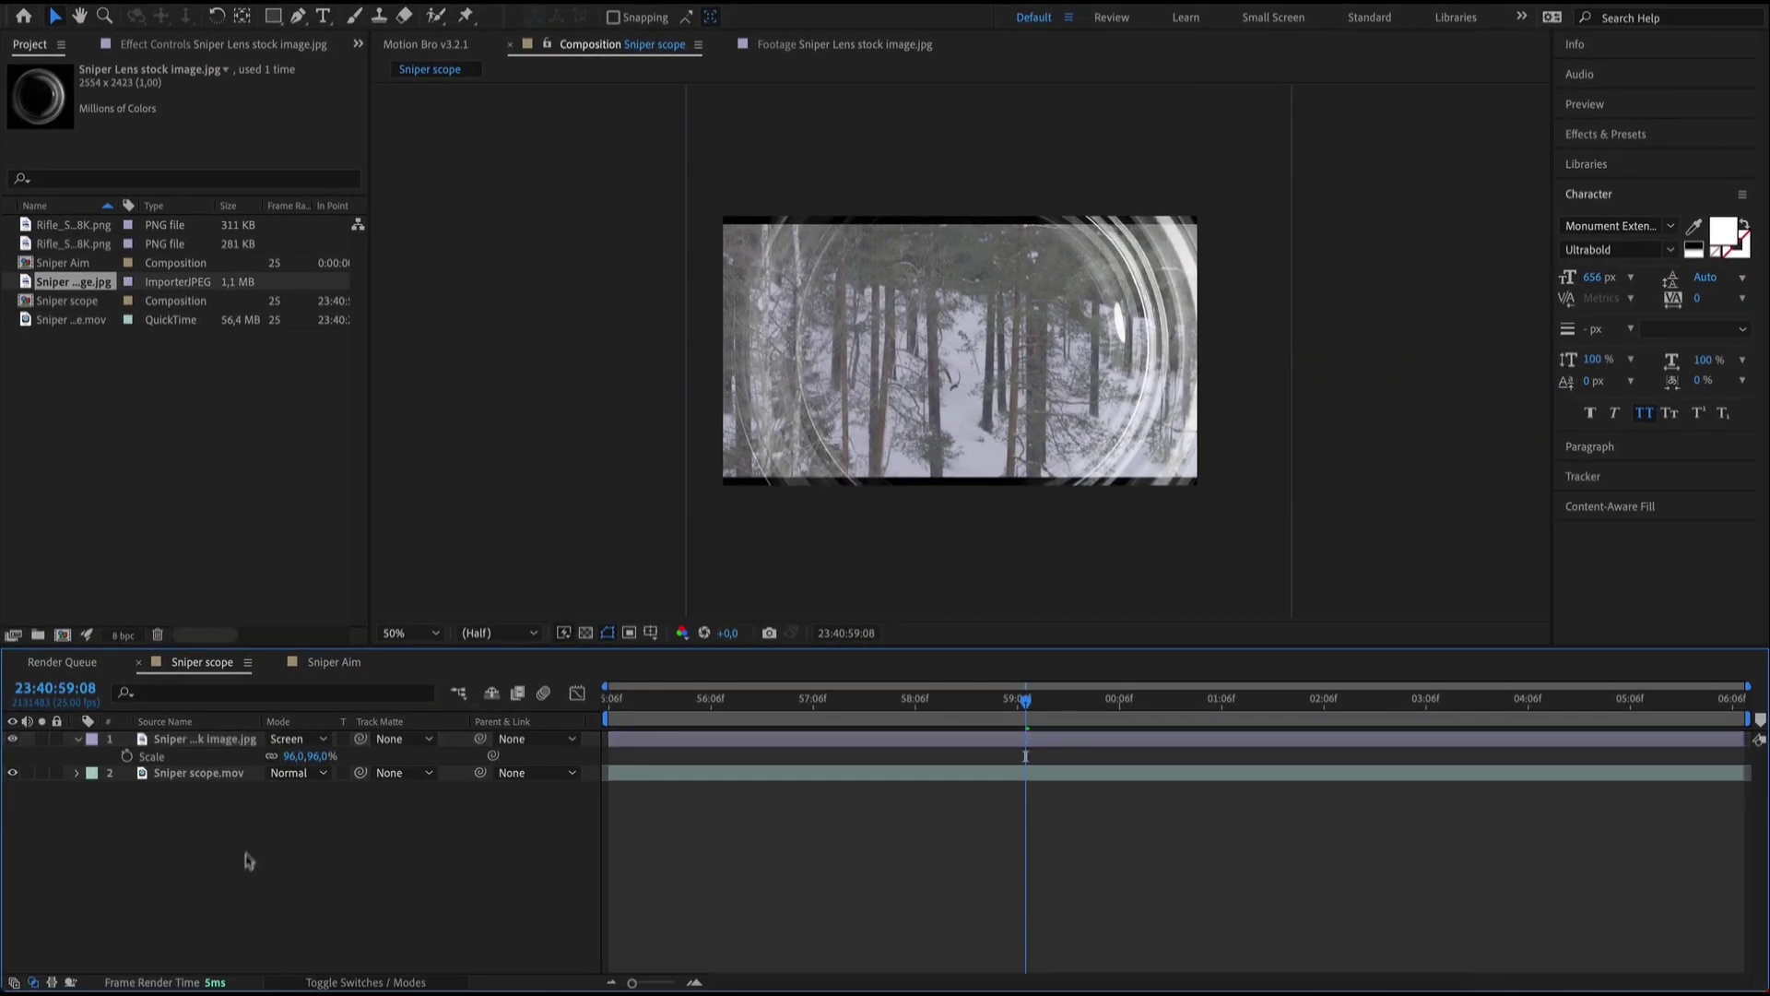
Step: Scale the Sniper scope.mov footage layer up to 104%
left_click(212, 776)
key("s")
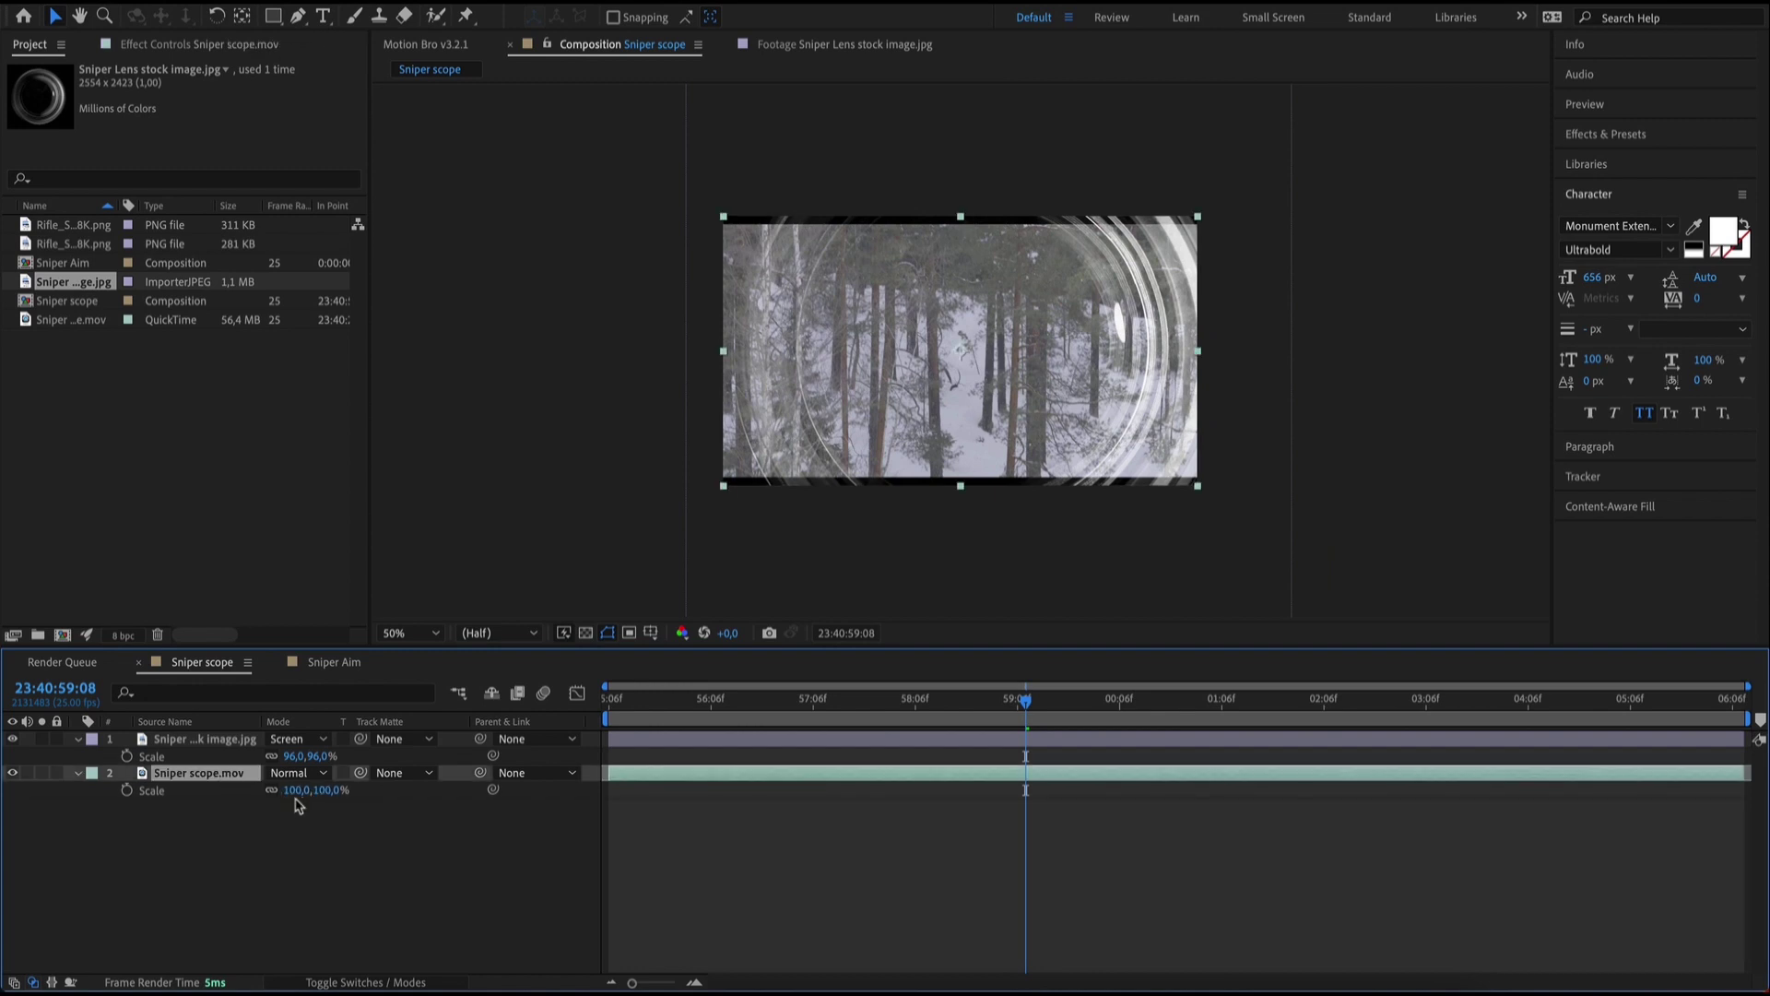
left_click_drag(296, 799, 300, 794)
left_click(268, 962)
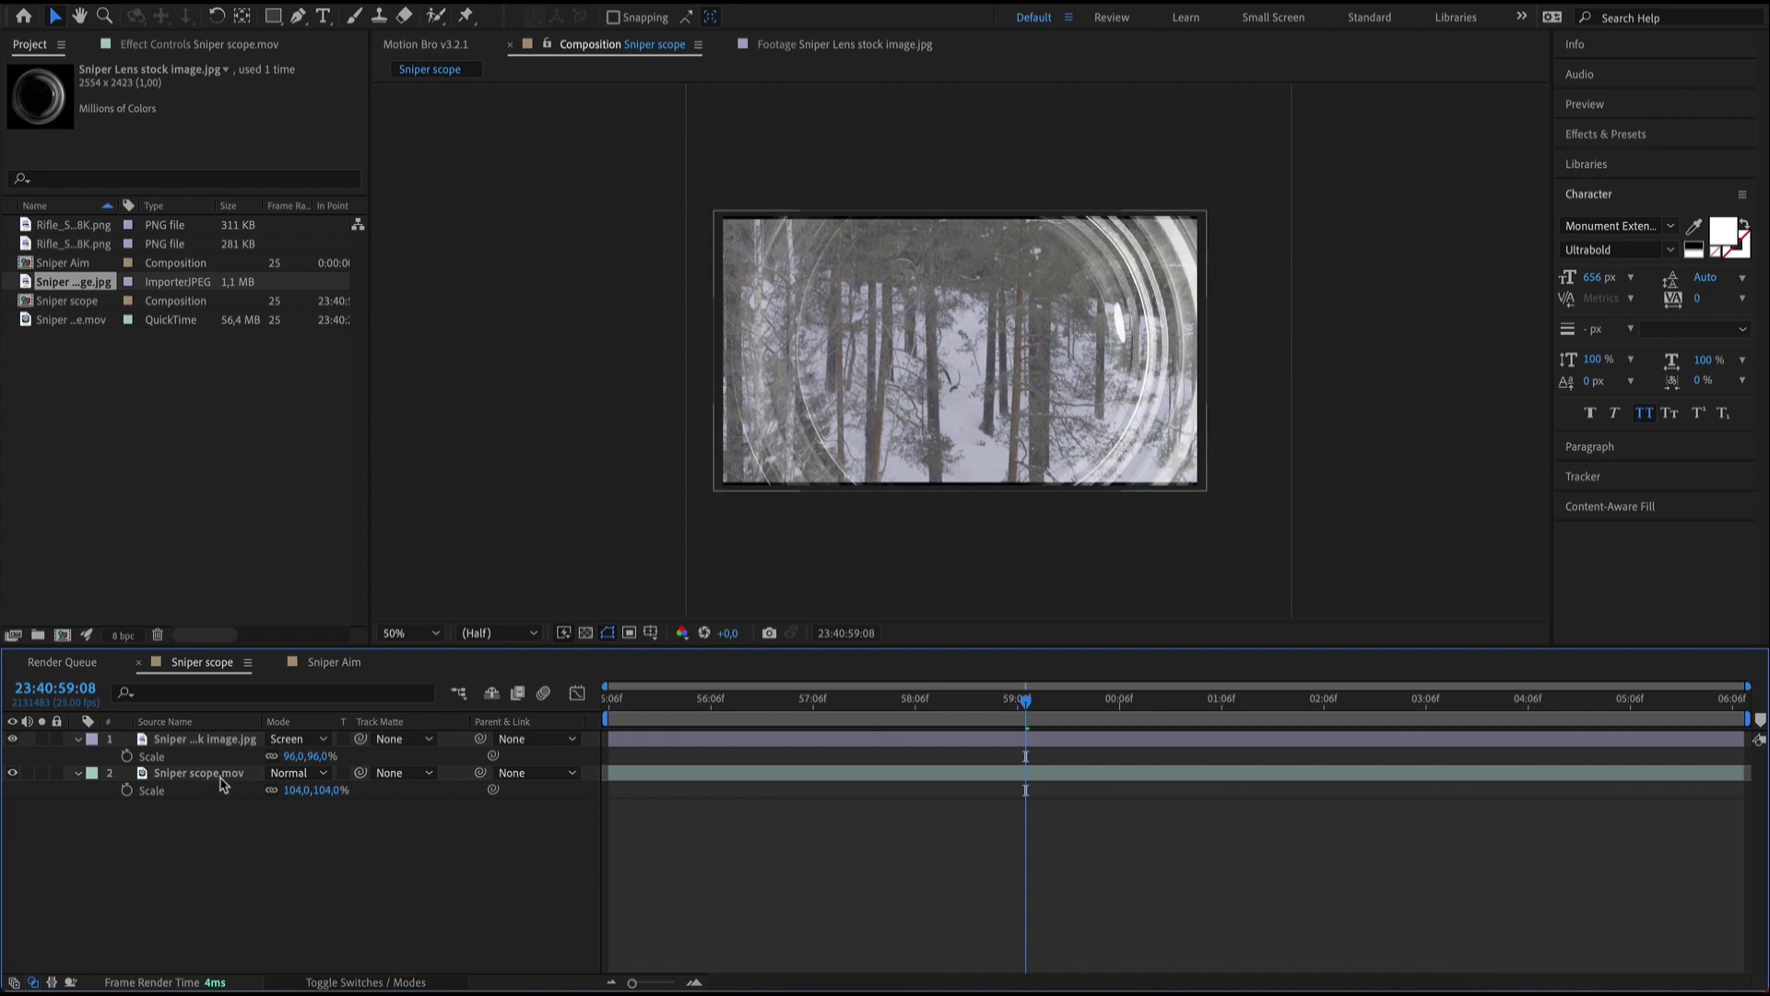
Step: Create a 1920 x 1080 px solid layer named Lens Vignette
key("ctrl+y")
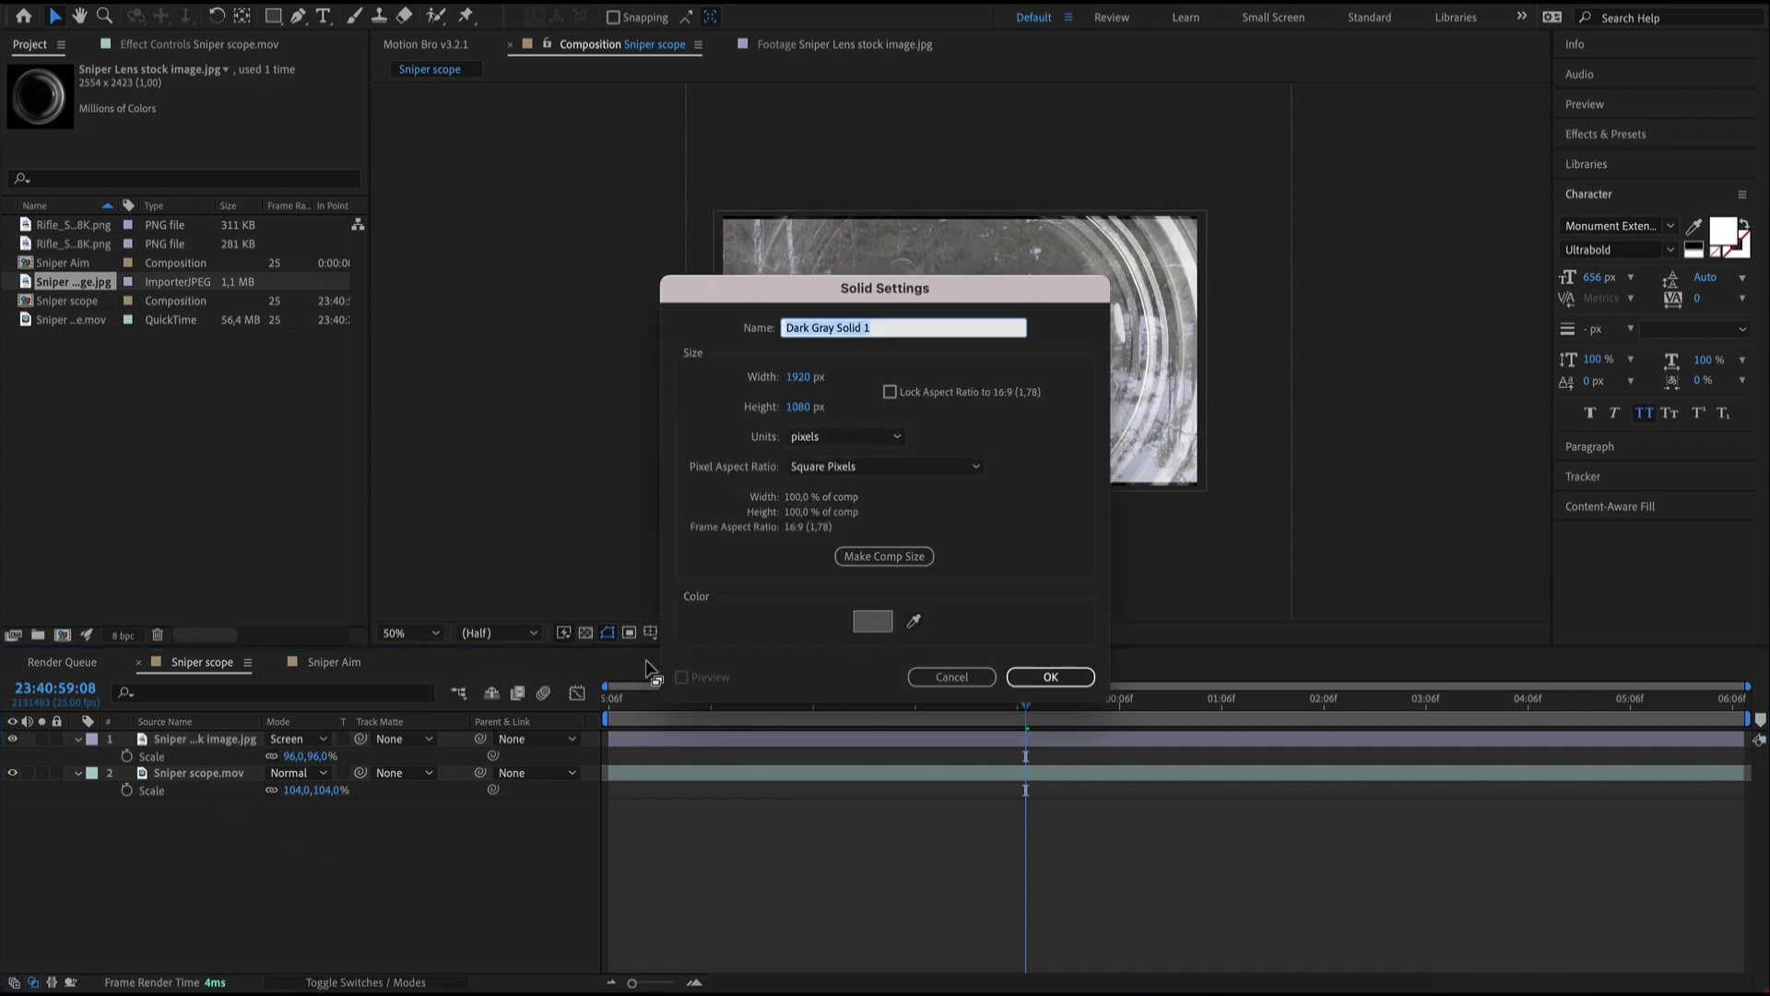
type("Vignette")
key("Return")
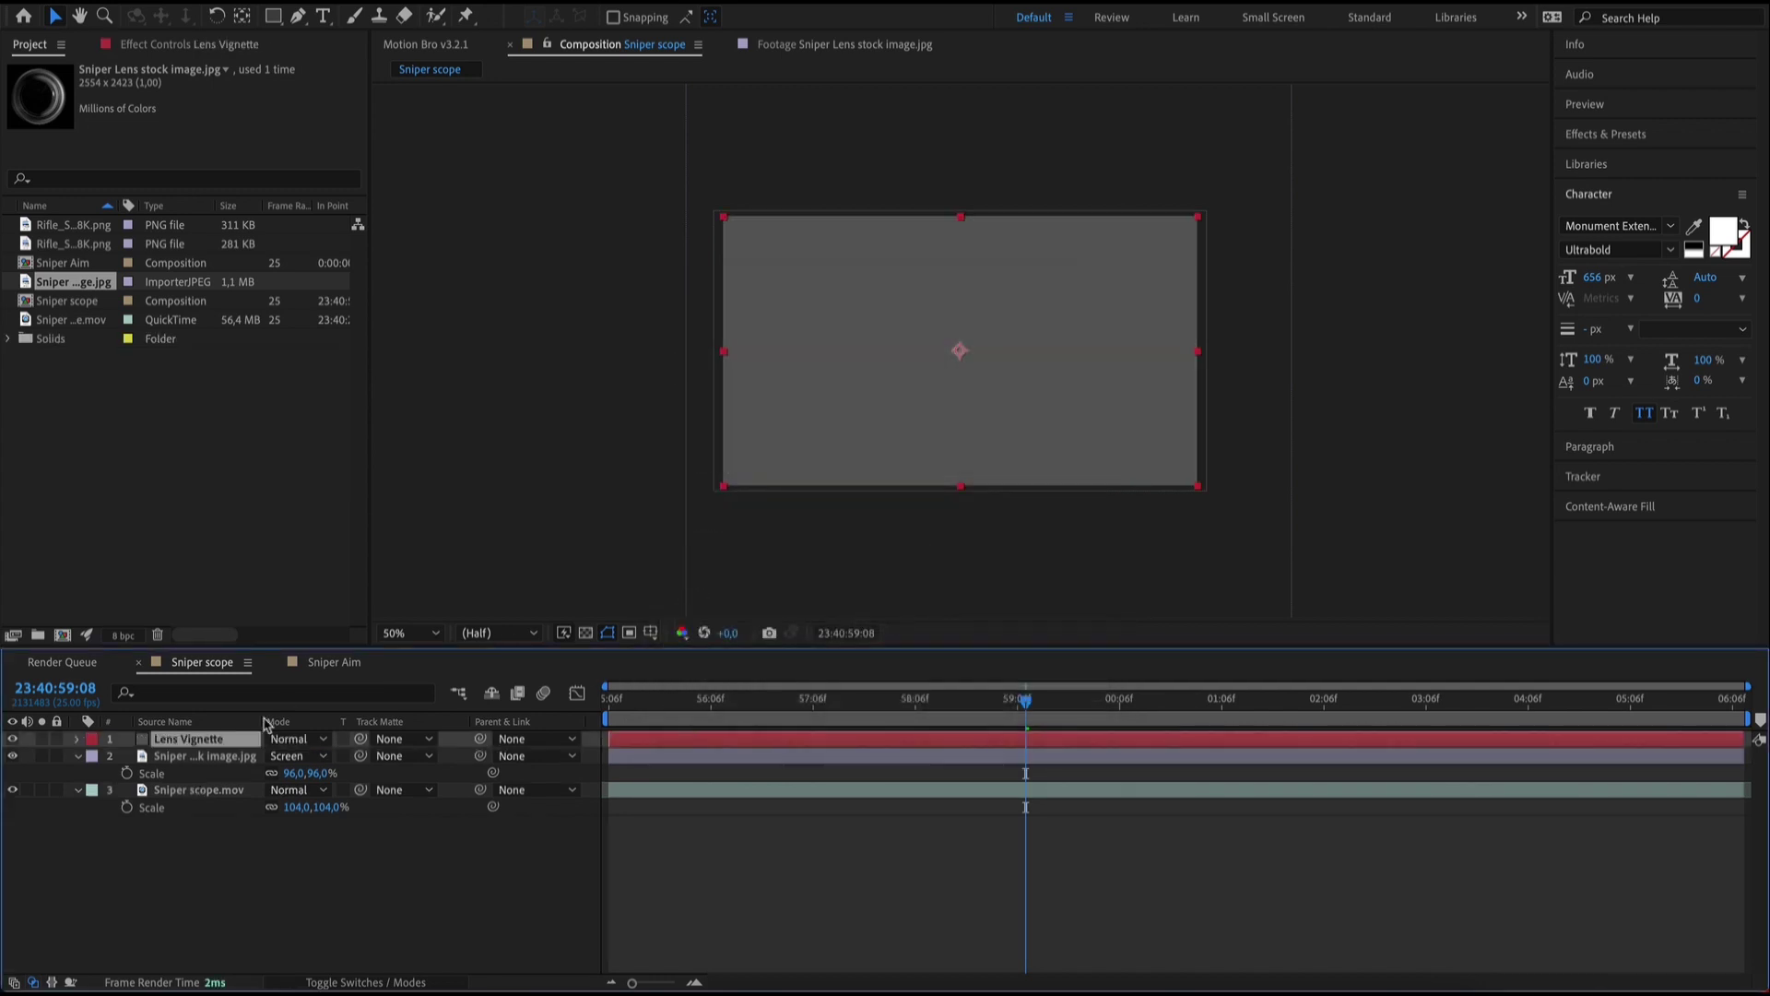
Step: Change the Lens Vignette solid's color to black, 000000
key("ctrl+shift+y")
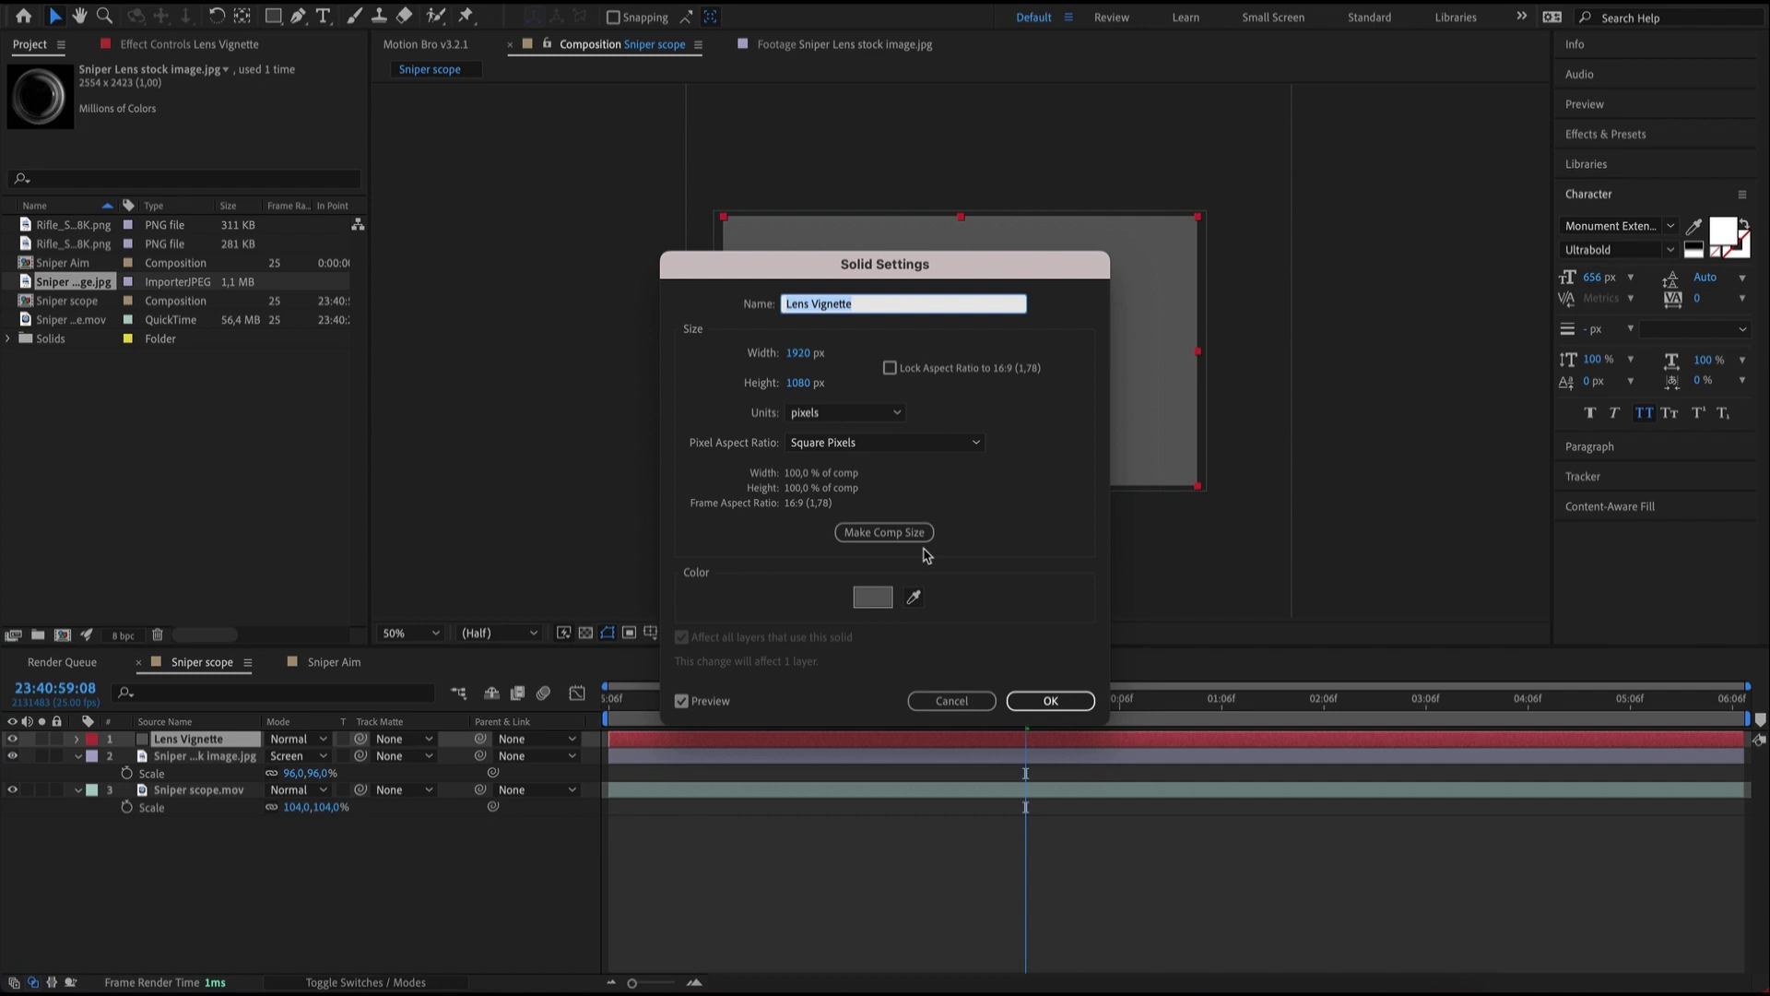
left_click(872, 596)
type("000000")
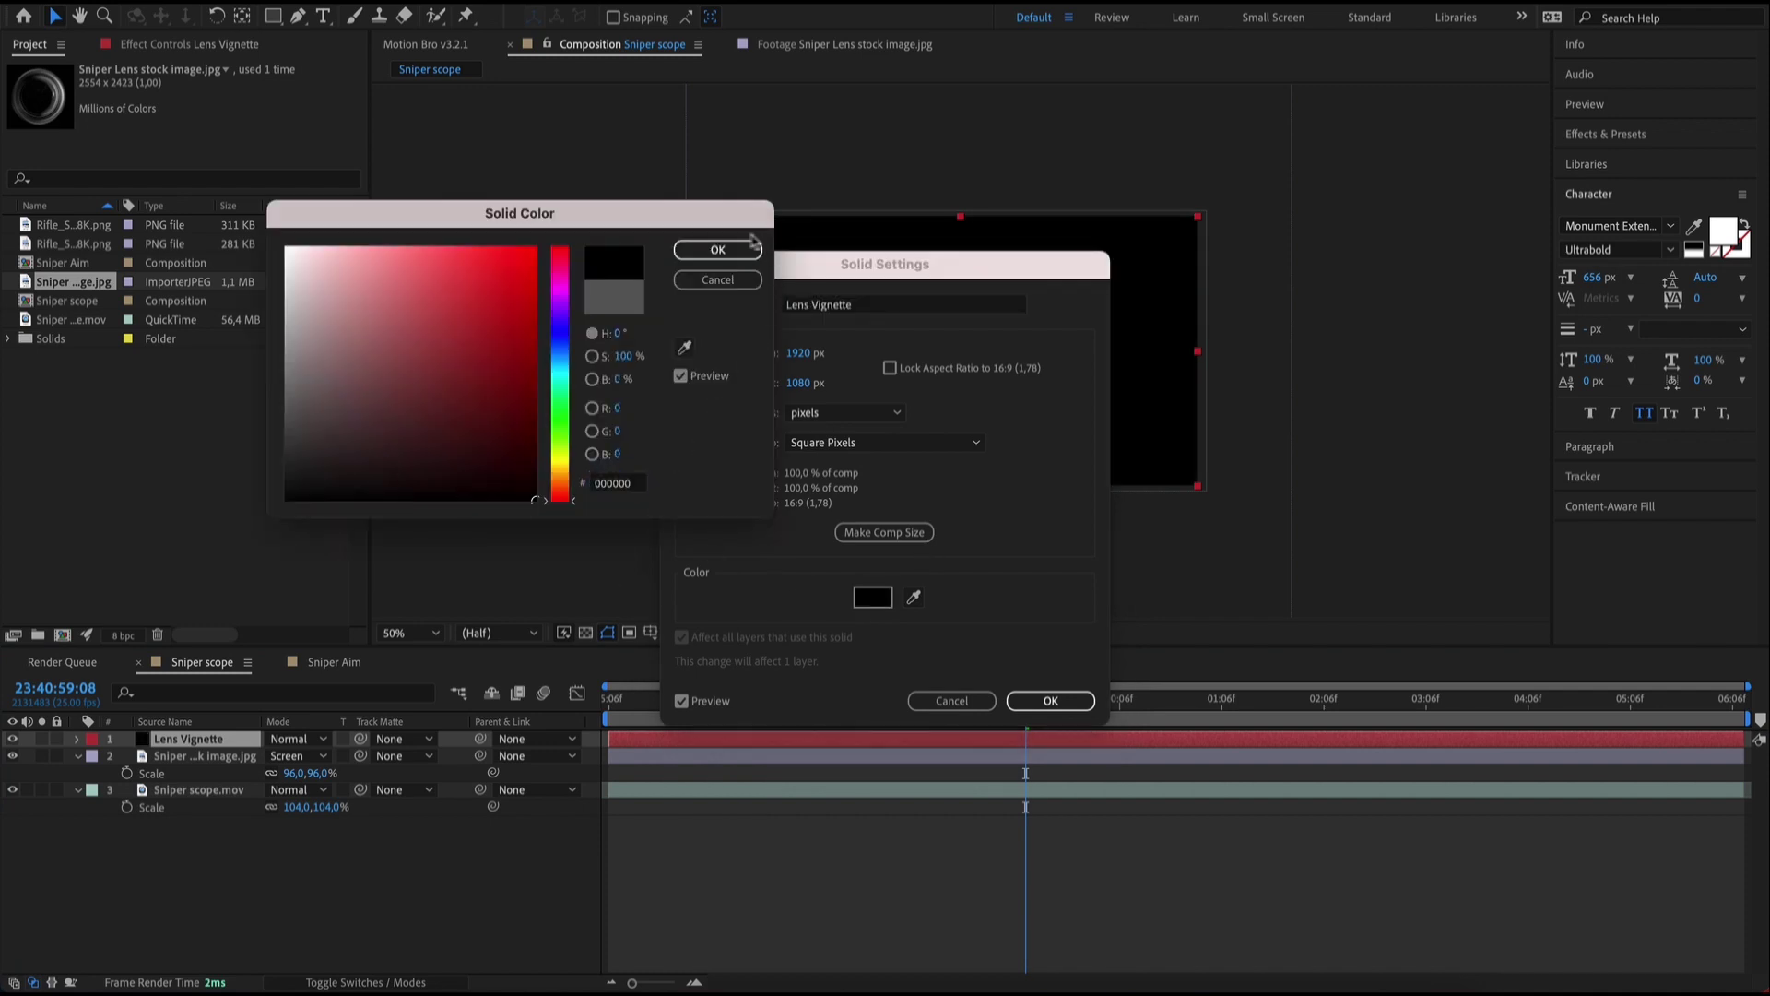
left_click(718, 250)
left_click(1045, 702)
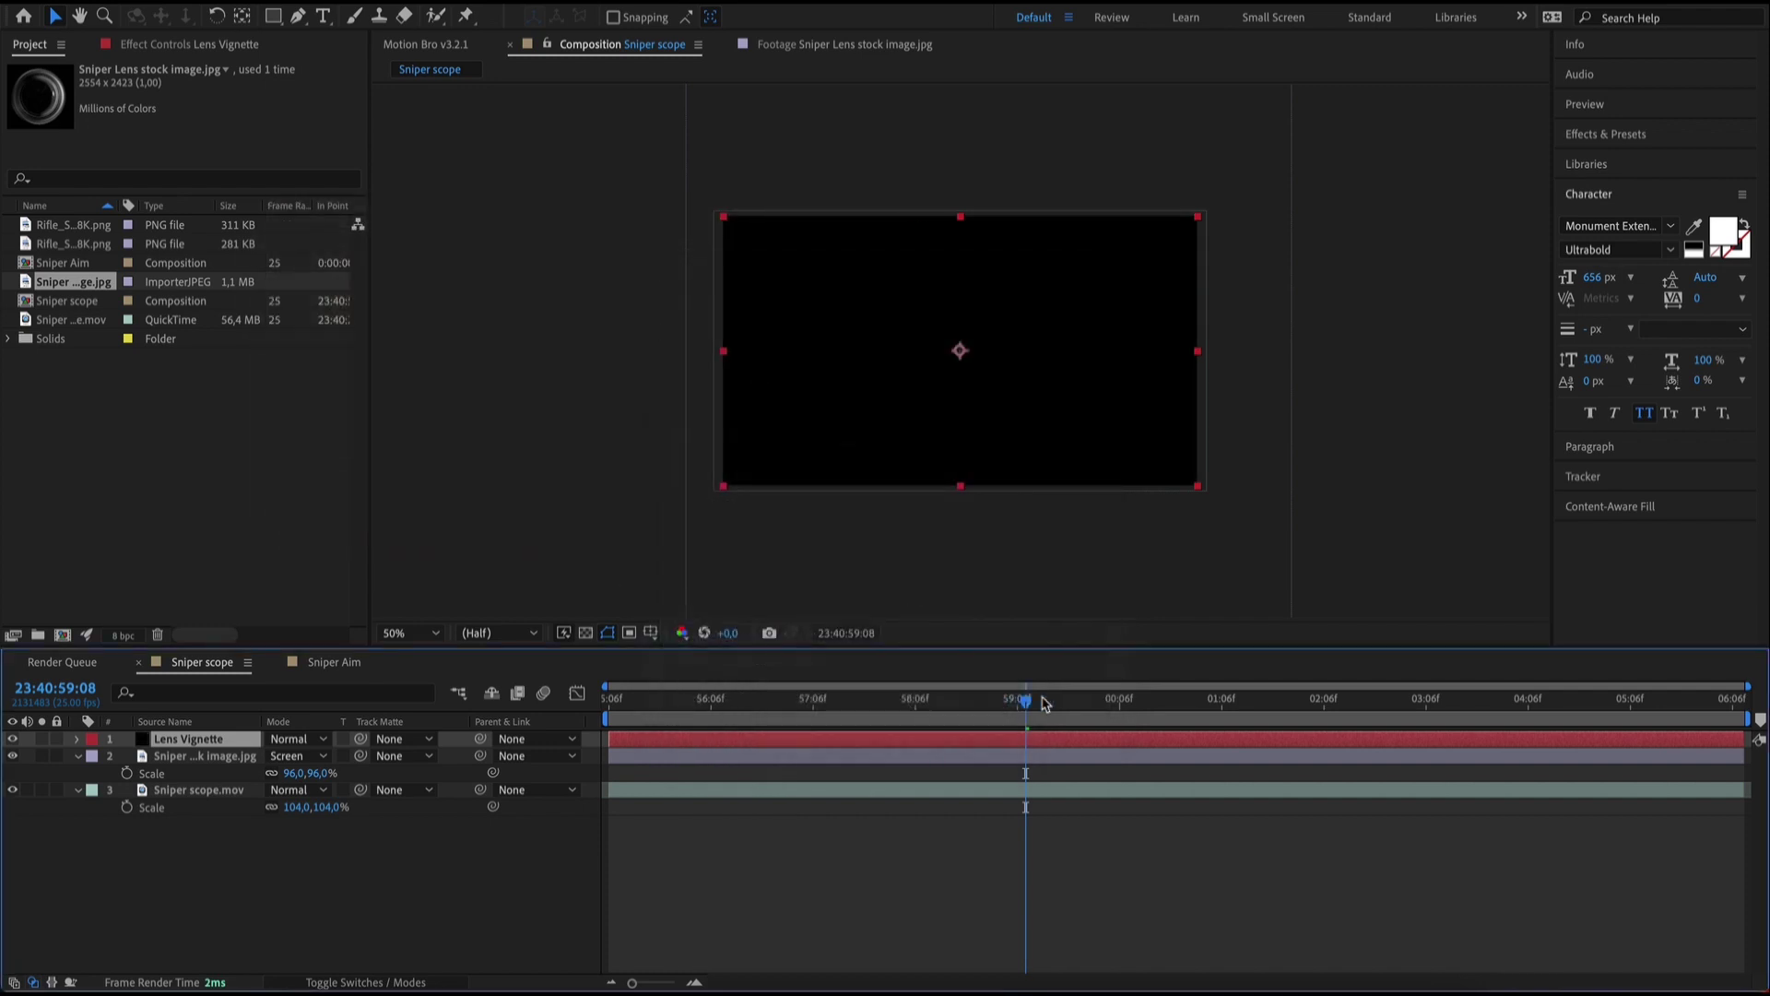
Step: Move the Lens Vignette layer between the lens image and the footage, and collapse the expanded layer properties
left_click_drag(201, 743, 203, 781)
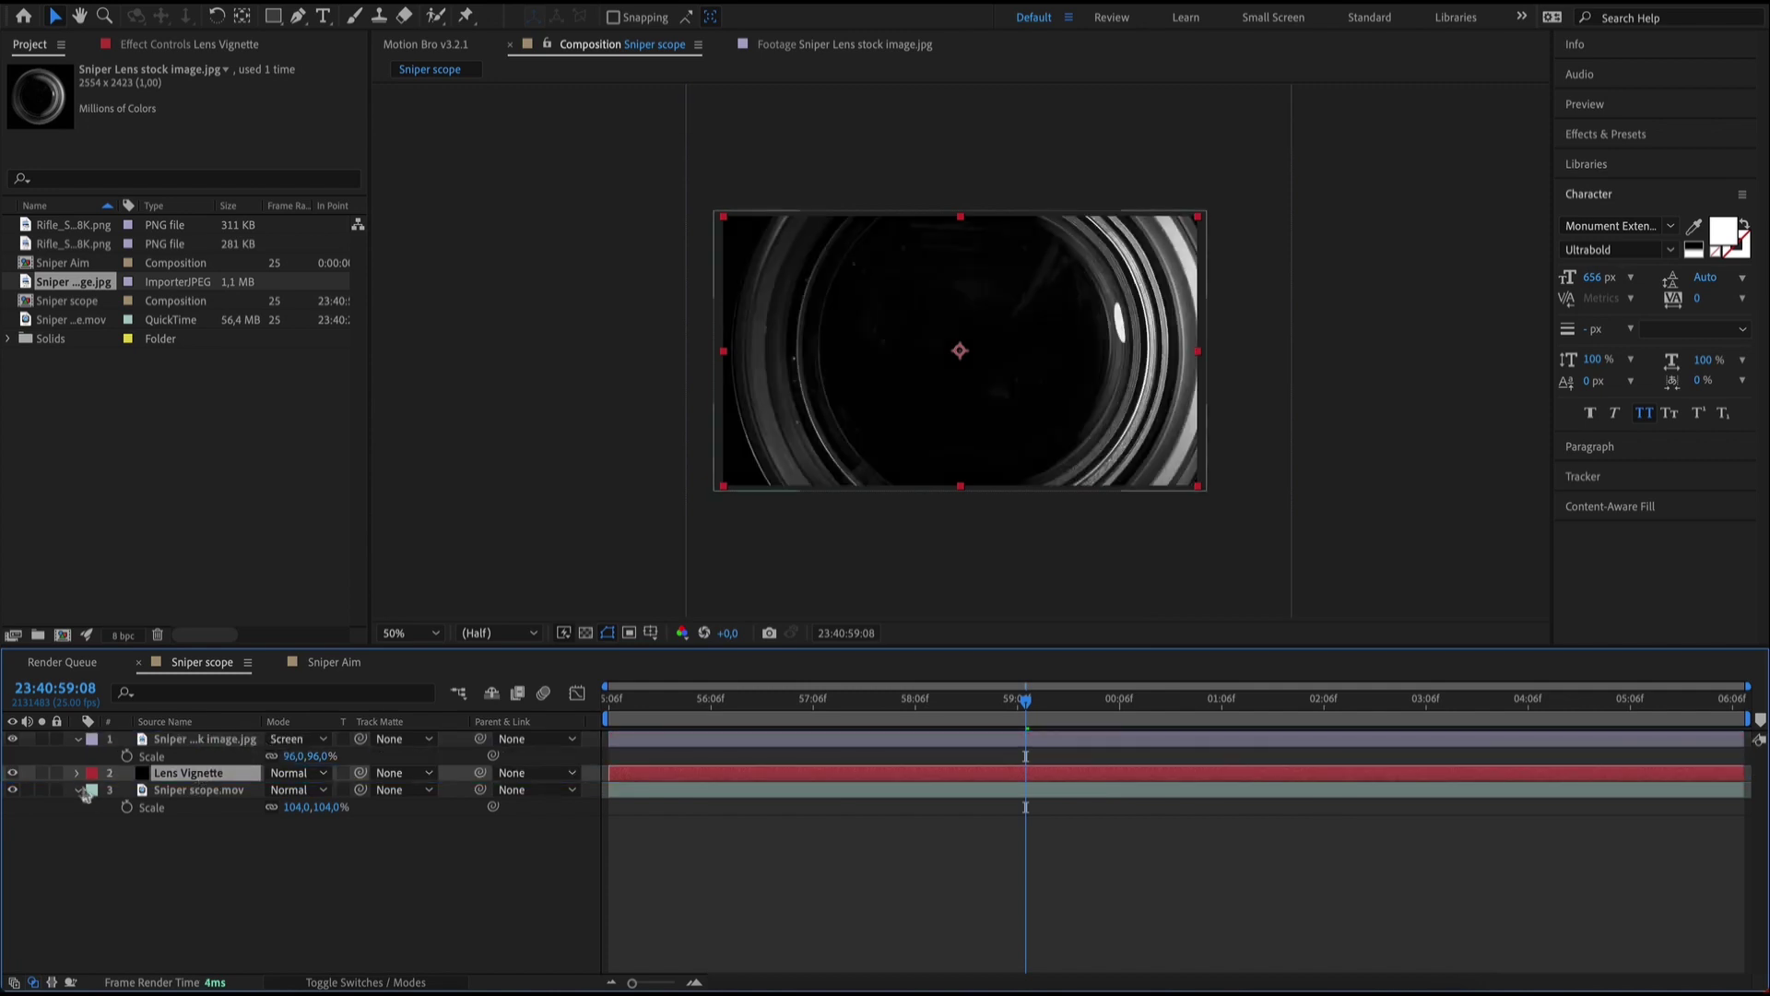
key("F2")
left_click(79, 740)
left_click(79, 774)
Step: Draw a circular mask with the Ellipse tool on the Lens Vignette layer and align it with the lens opening
left_click(271, 20)
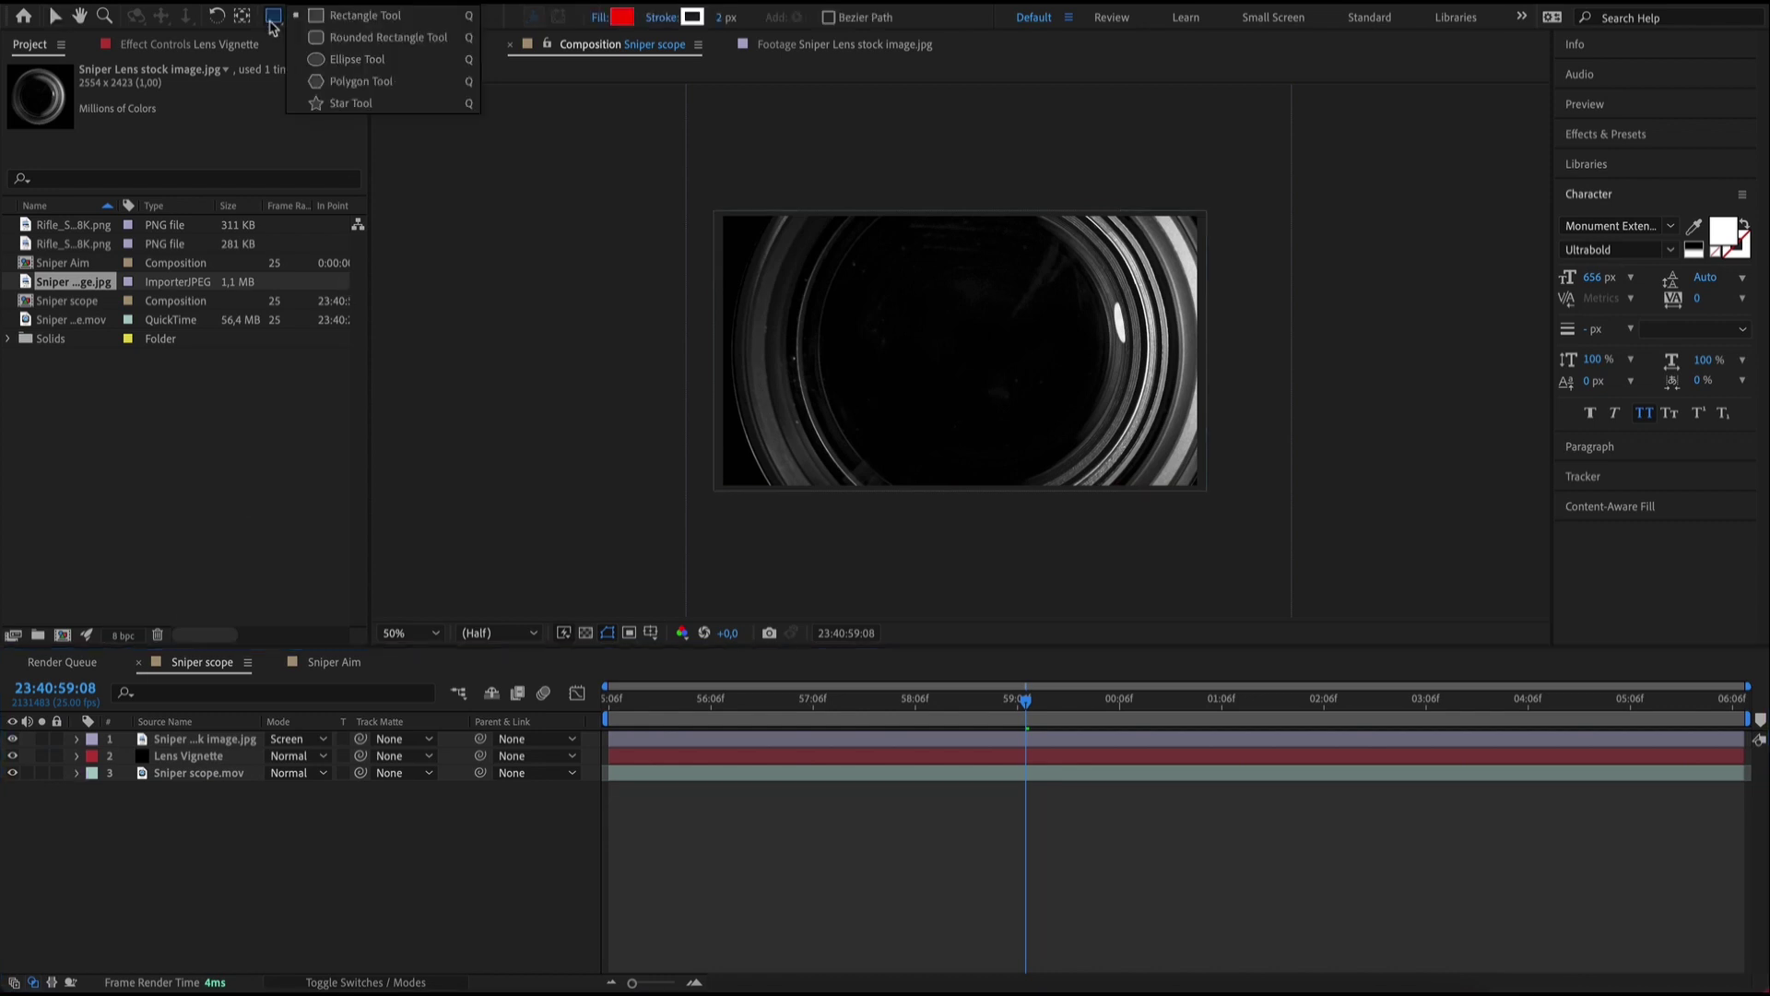
left_click(352, 59)
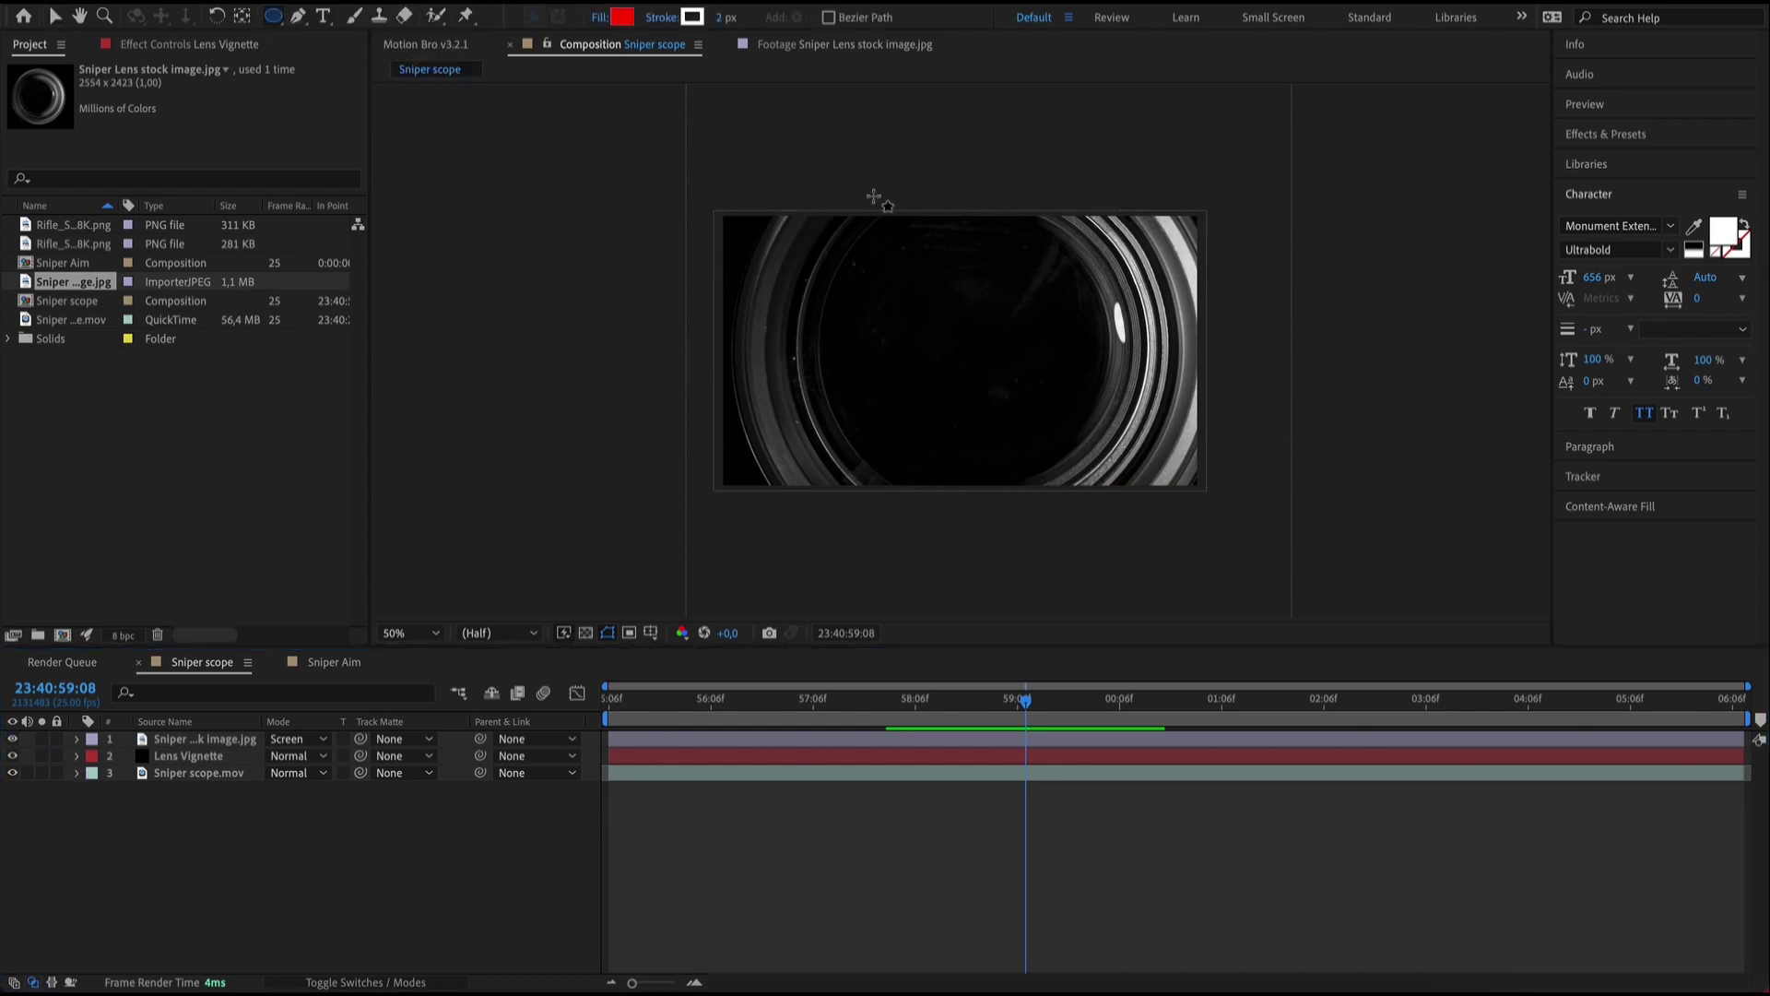
left_click(238, 755)
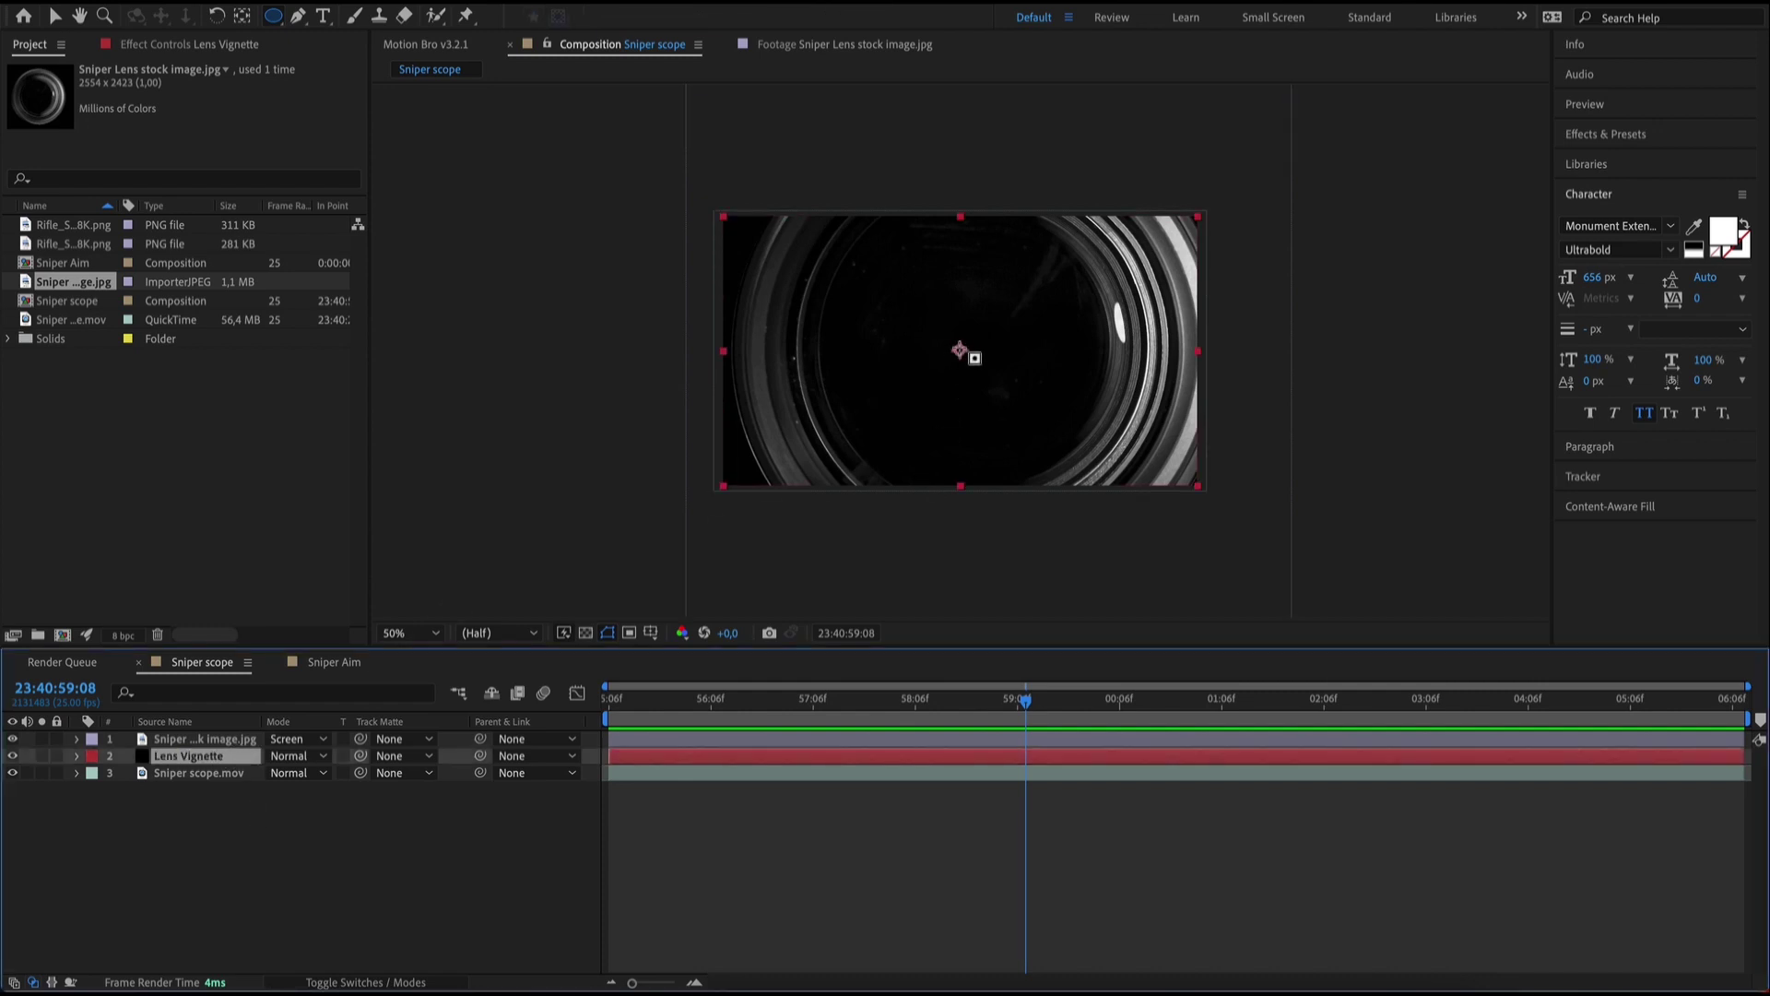
left_click_drag(960, 350, 1118, 463)
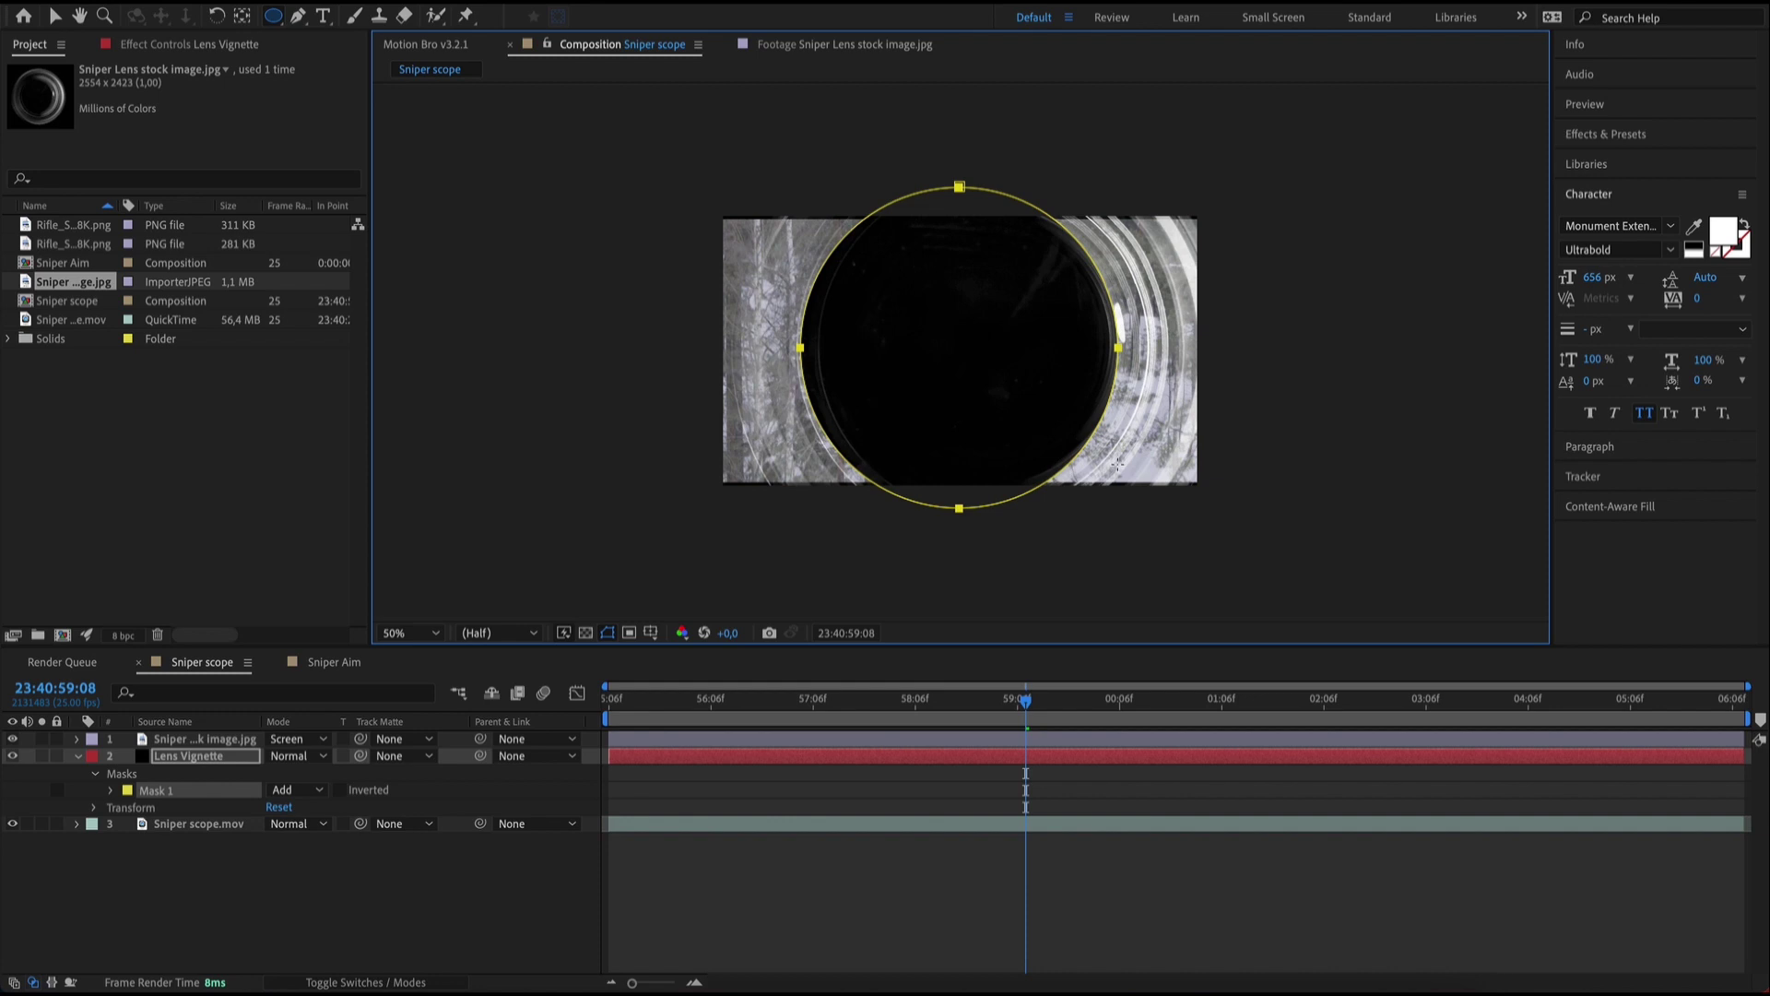
key("v")
left_click_drag(974, 367, 1000, 405)
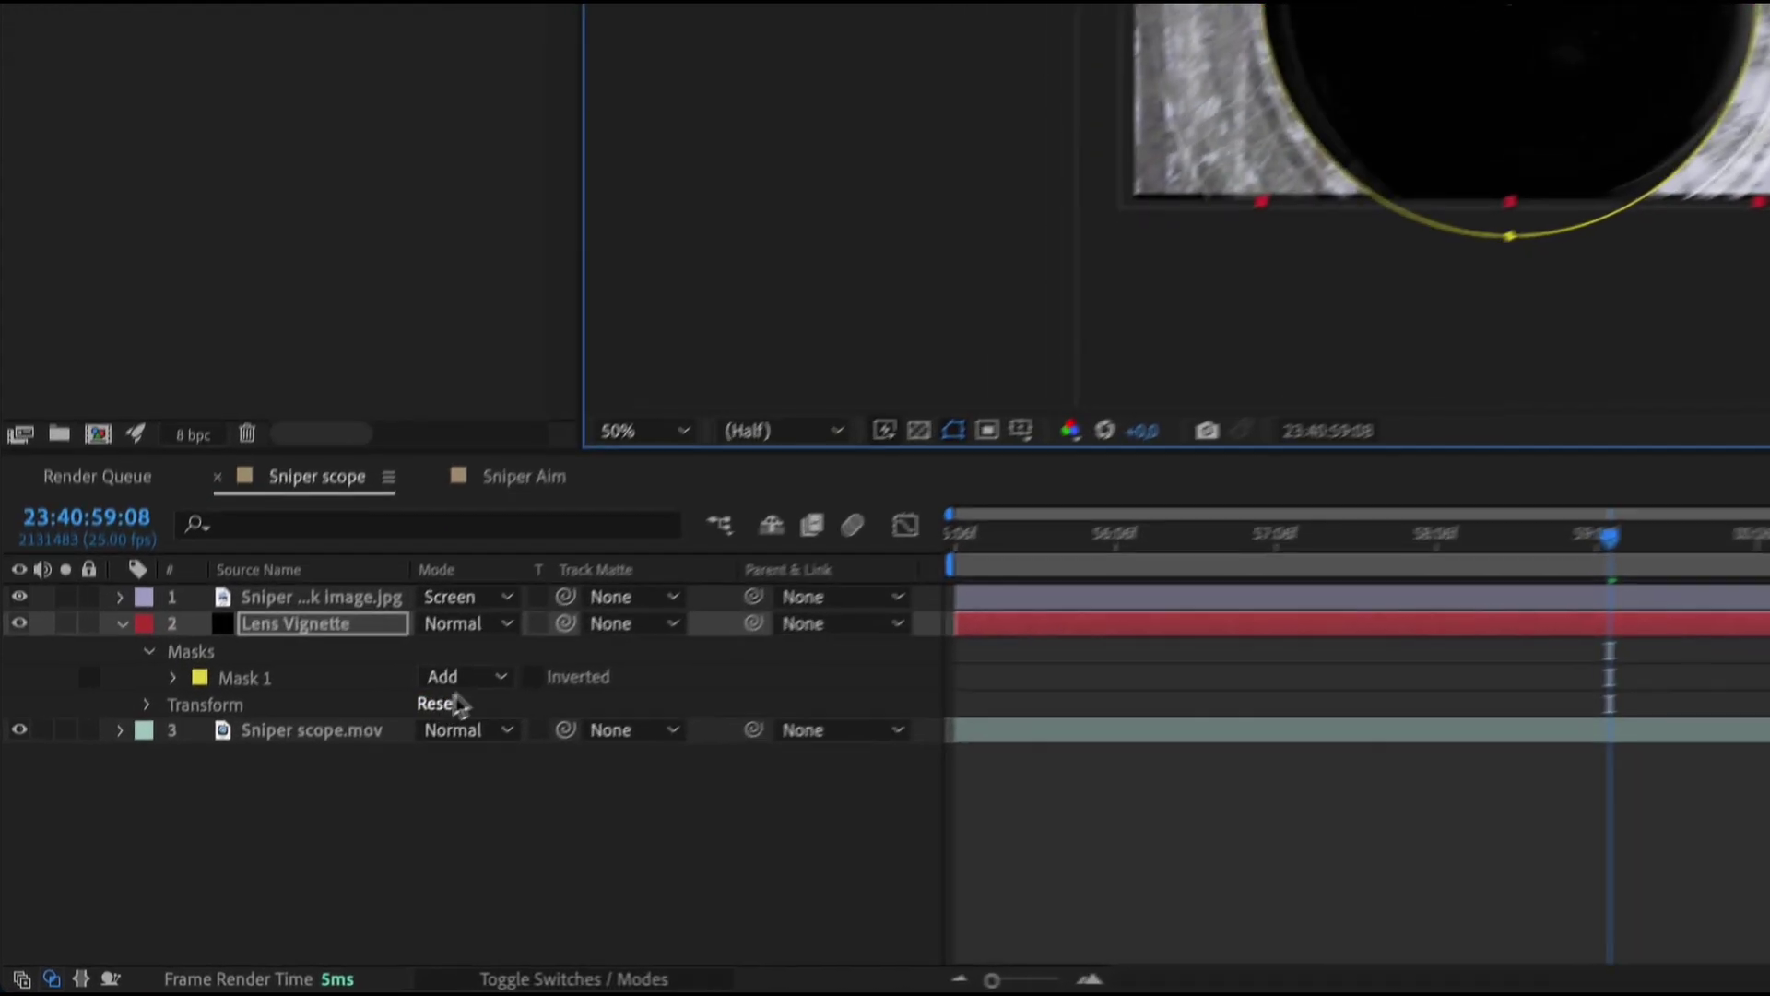
Step: Set the Lens Vignette mask to Subtract with a 92-pixel feather and check the softened edge over the footage
left_click(497, 670)
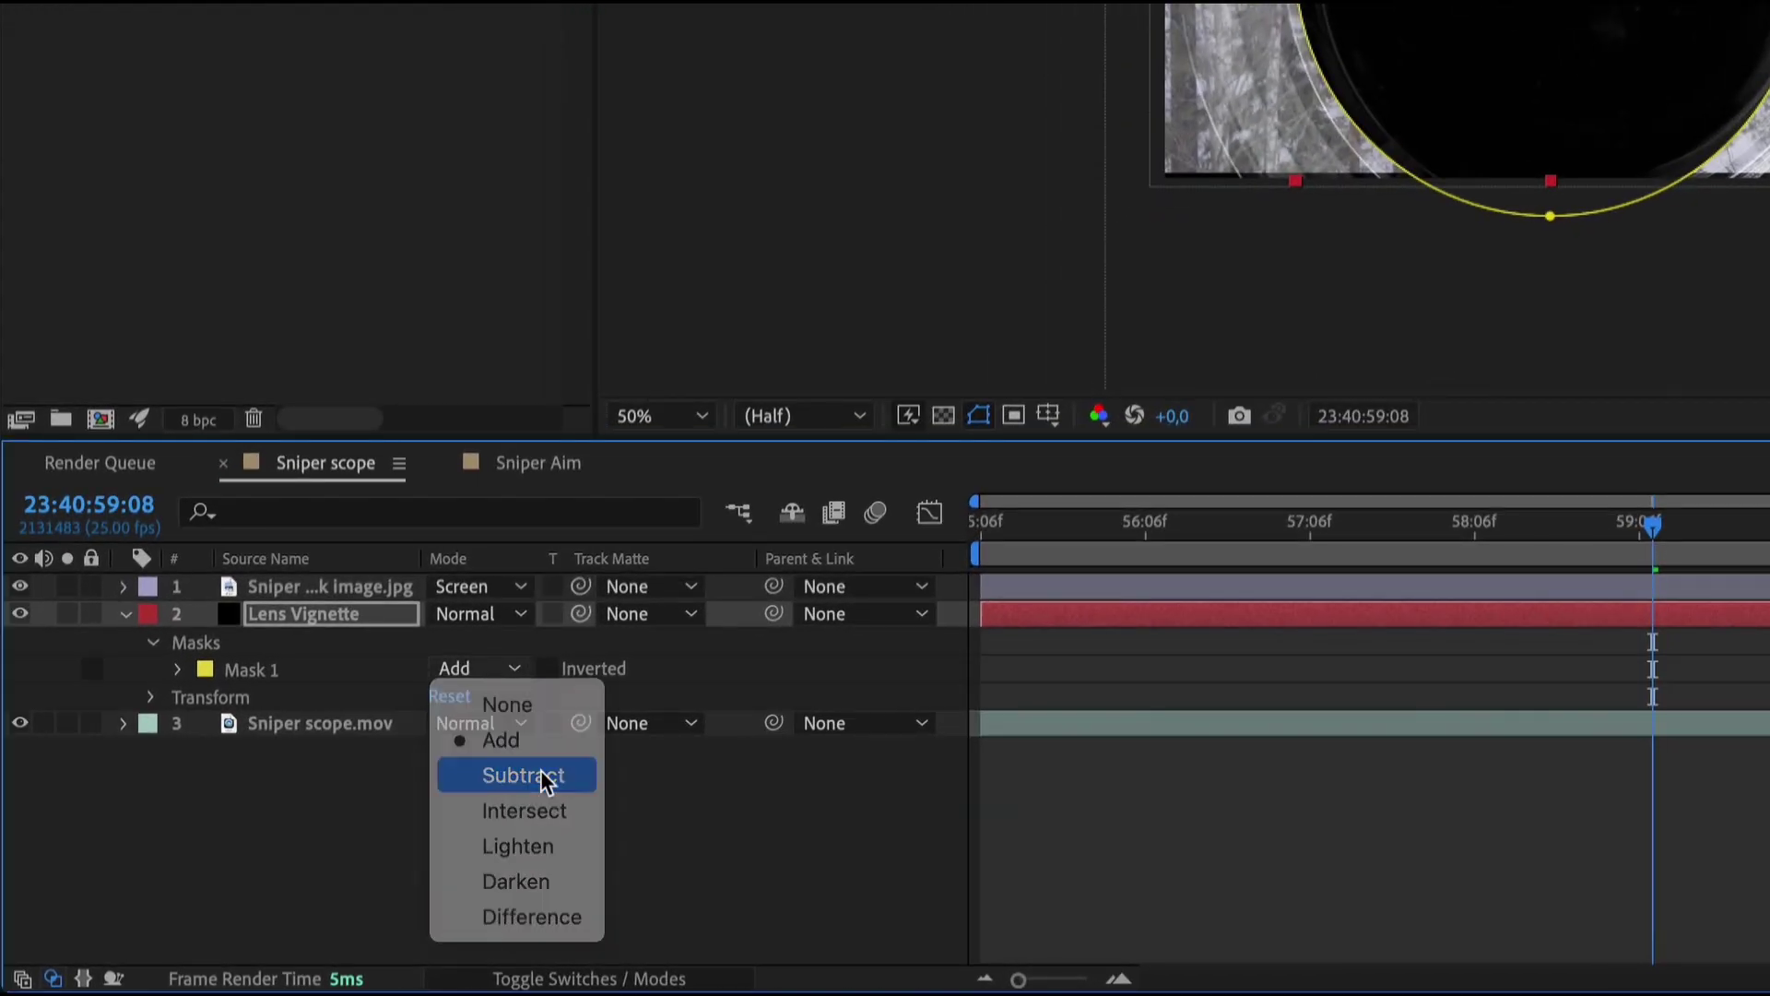
left_click(555, 777)
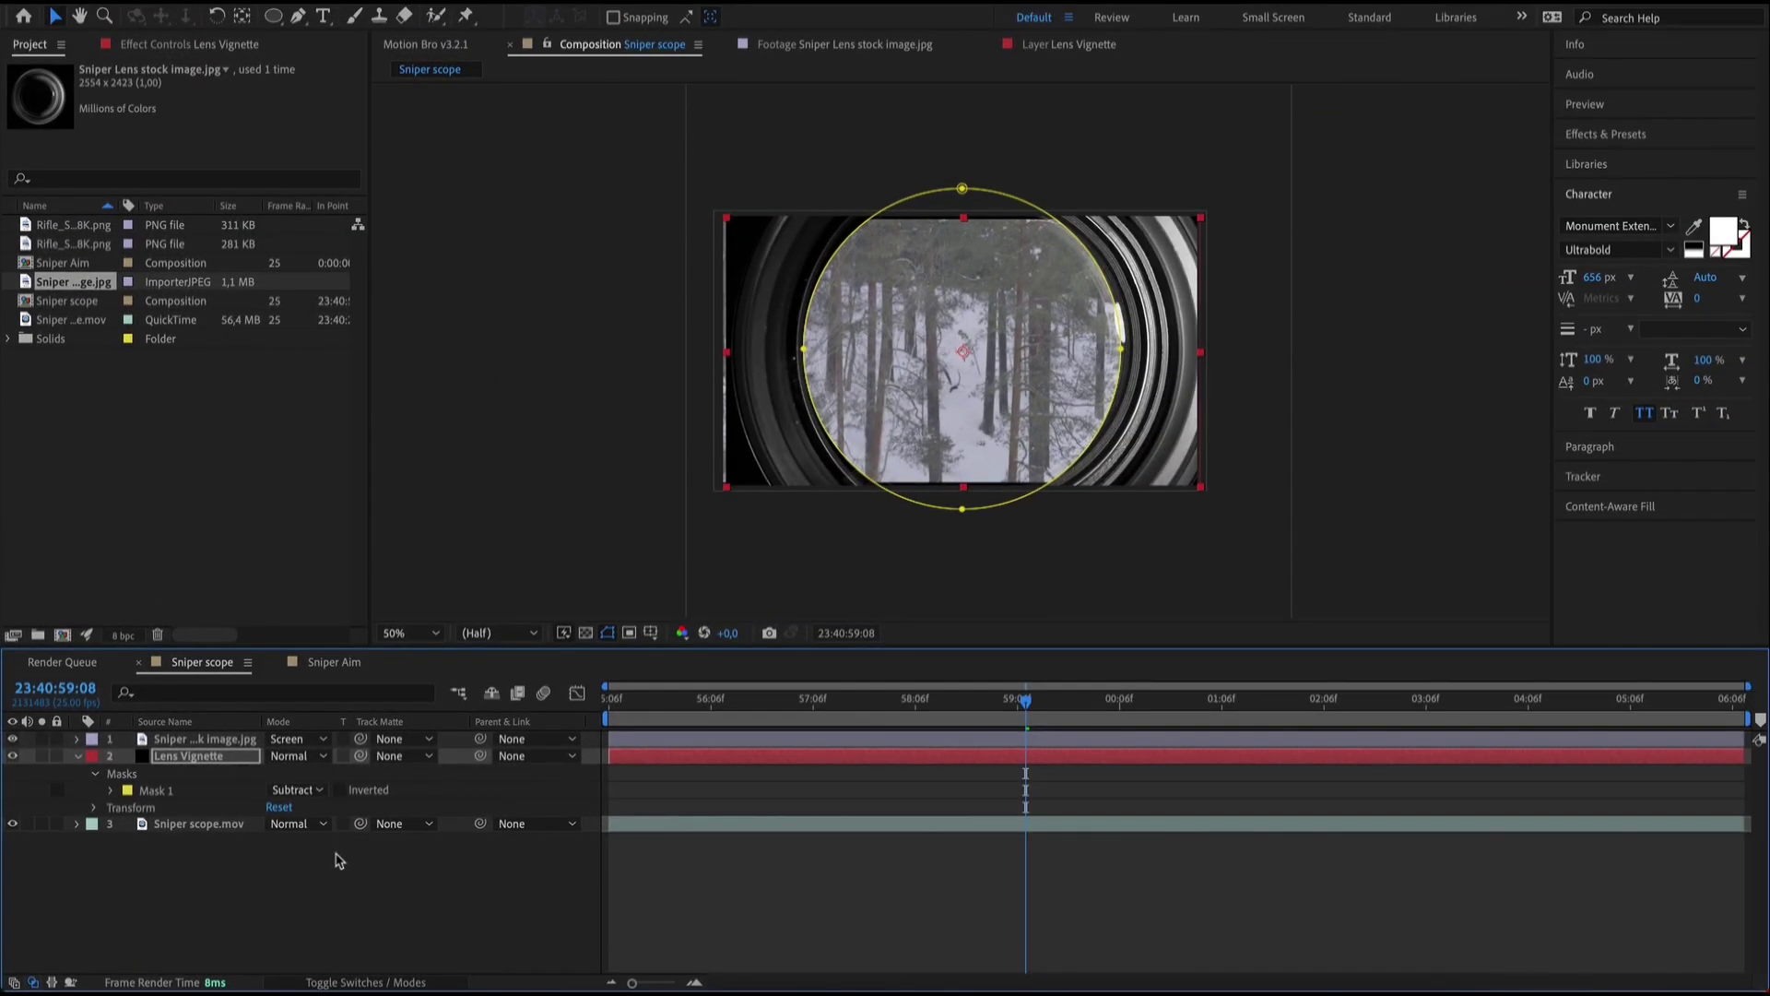
key("f")
left_click_drag(295, 795, 382, 818)
left_click(610, 633)
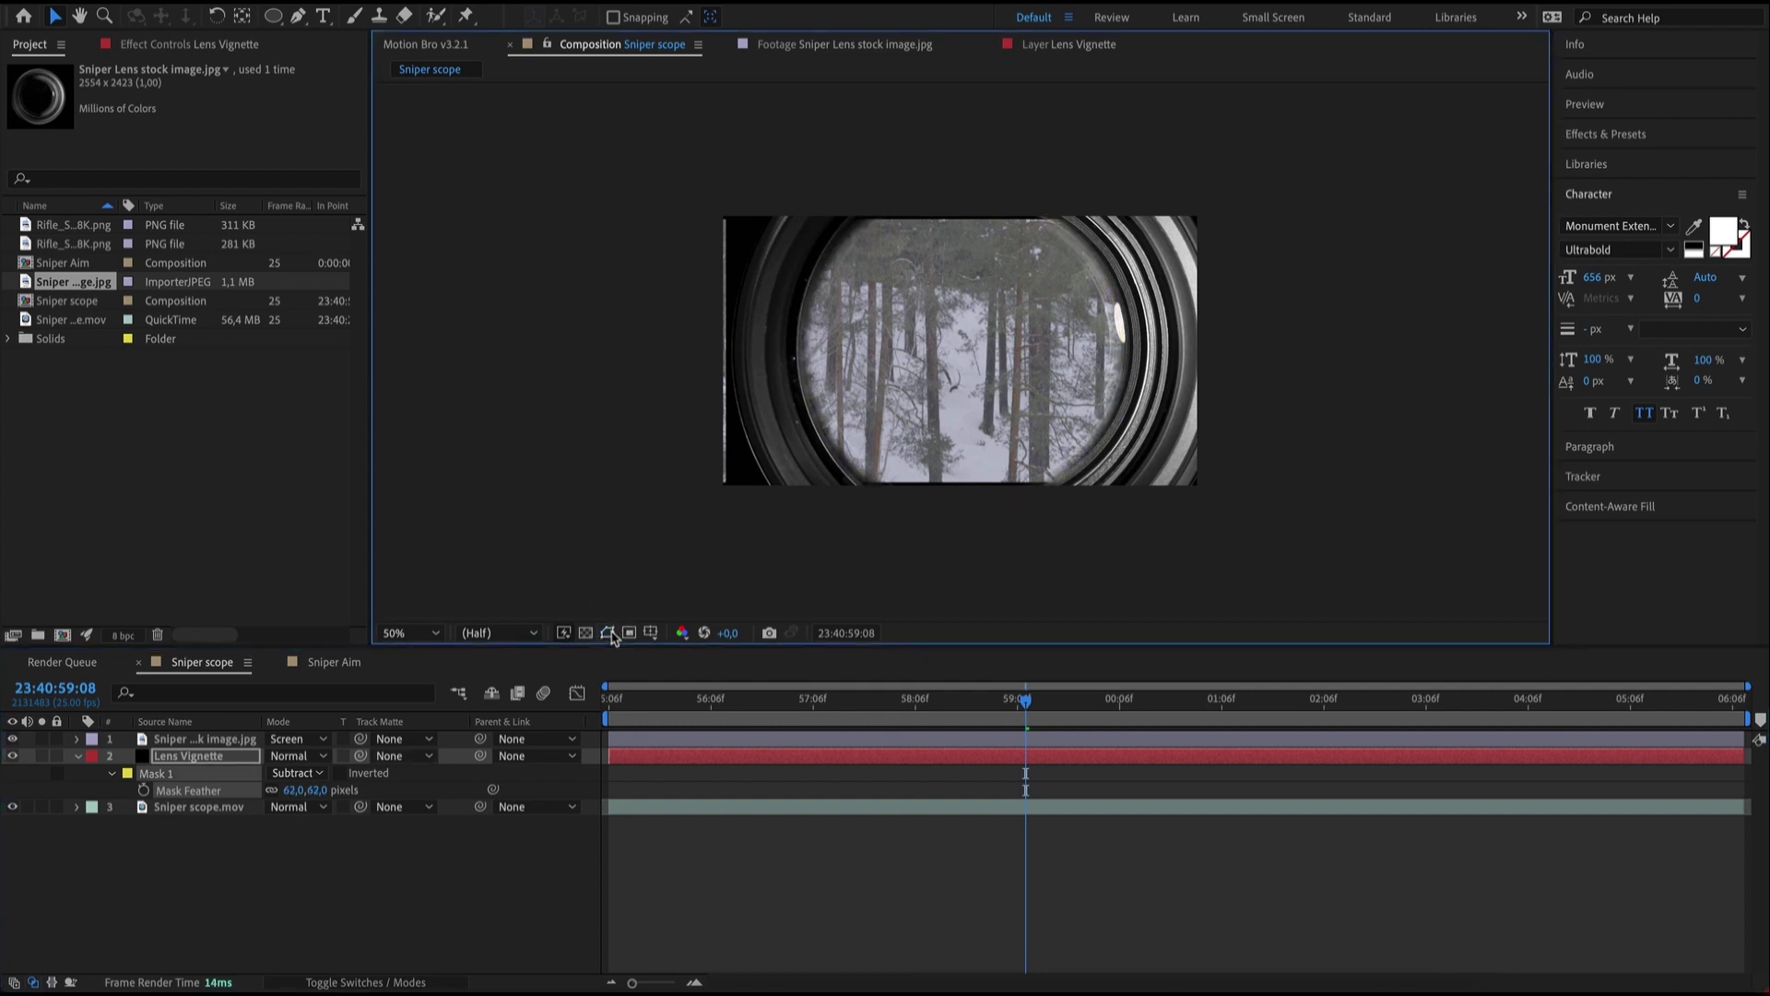
left_click_drag(295, 793, 348, 809)
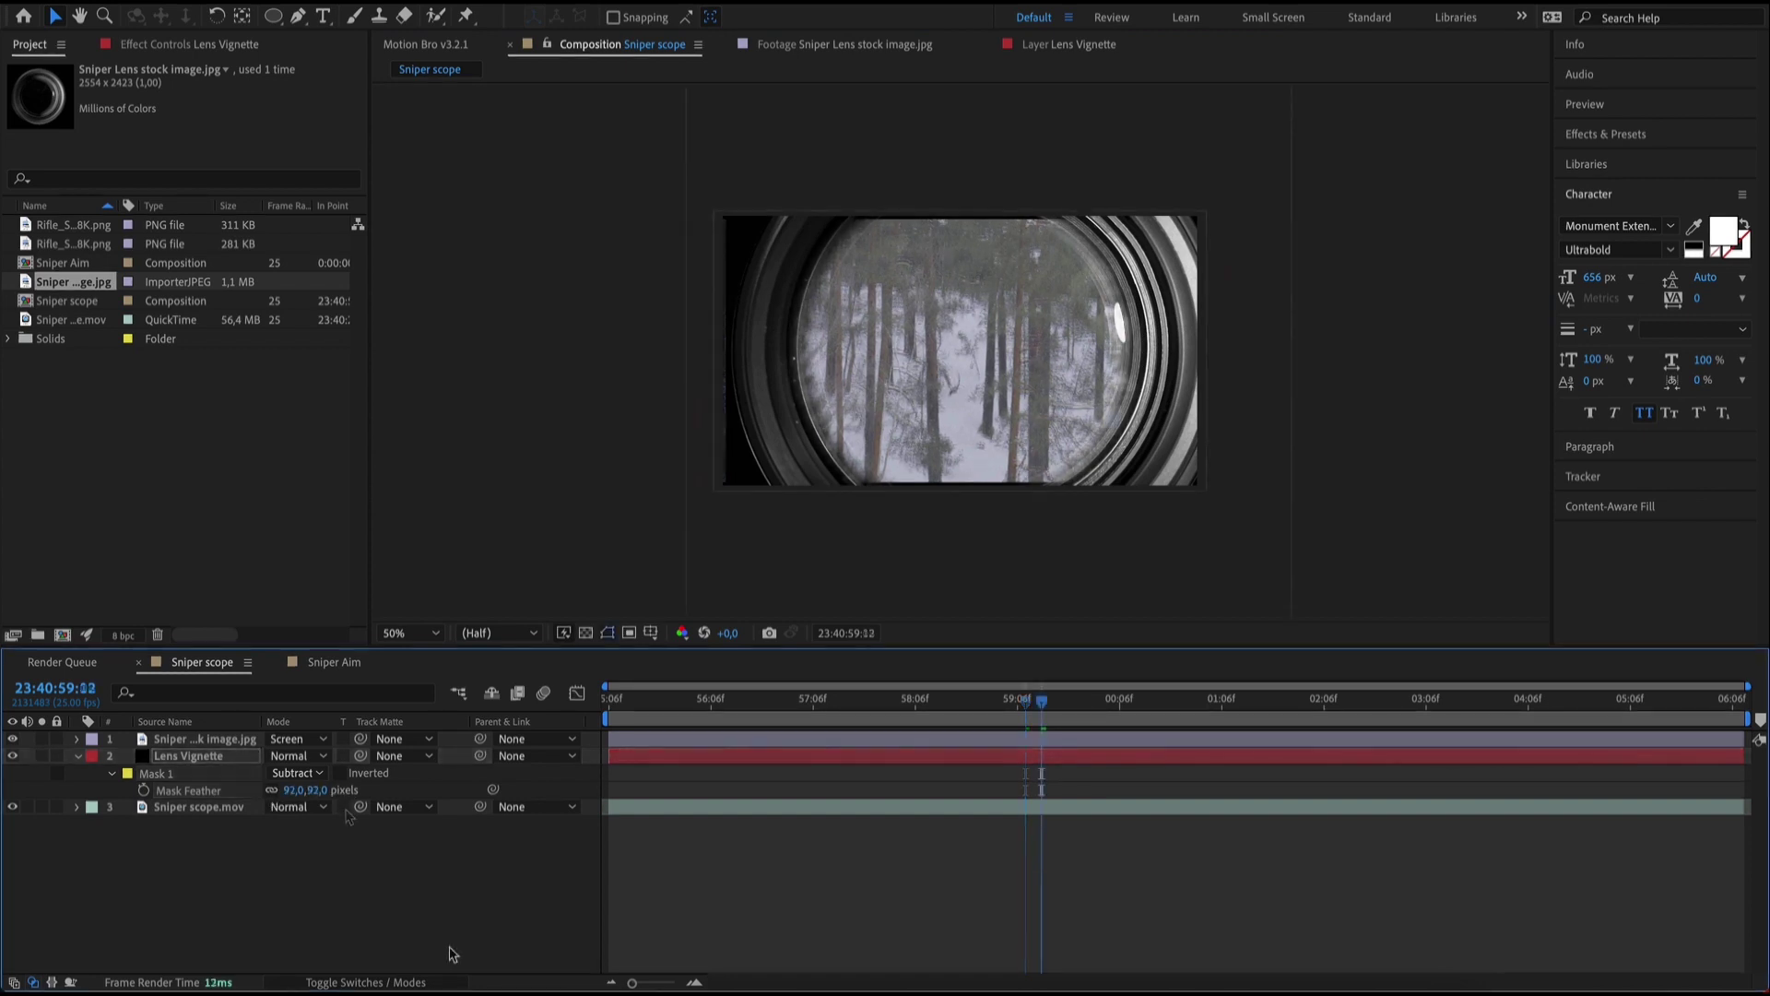
left_click(874, 724)
left_click_drag(874, 725, 911, 751)
key("f")
Step: Create an adjustment layer and rename it Lens Burn CC
right_click(275, 825)
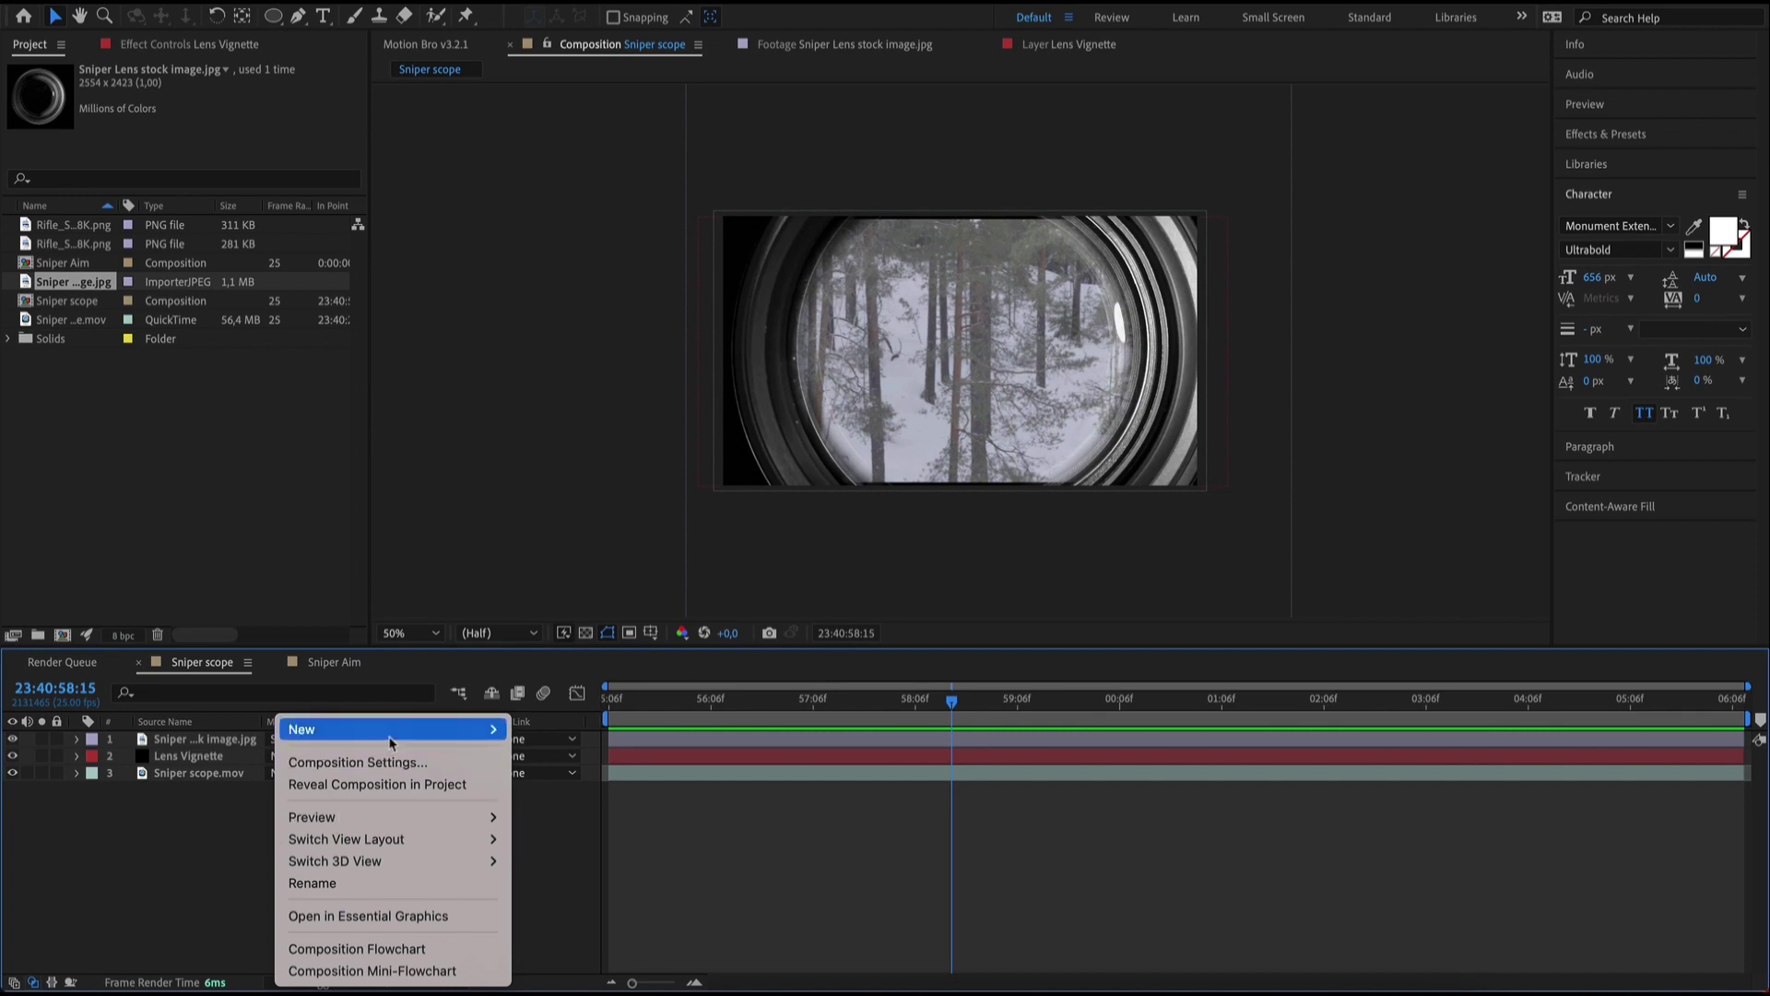
mouse_move(396, 729)
left_click(596, 895)
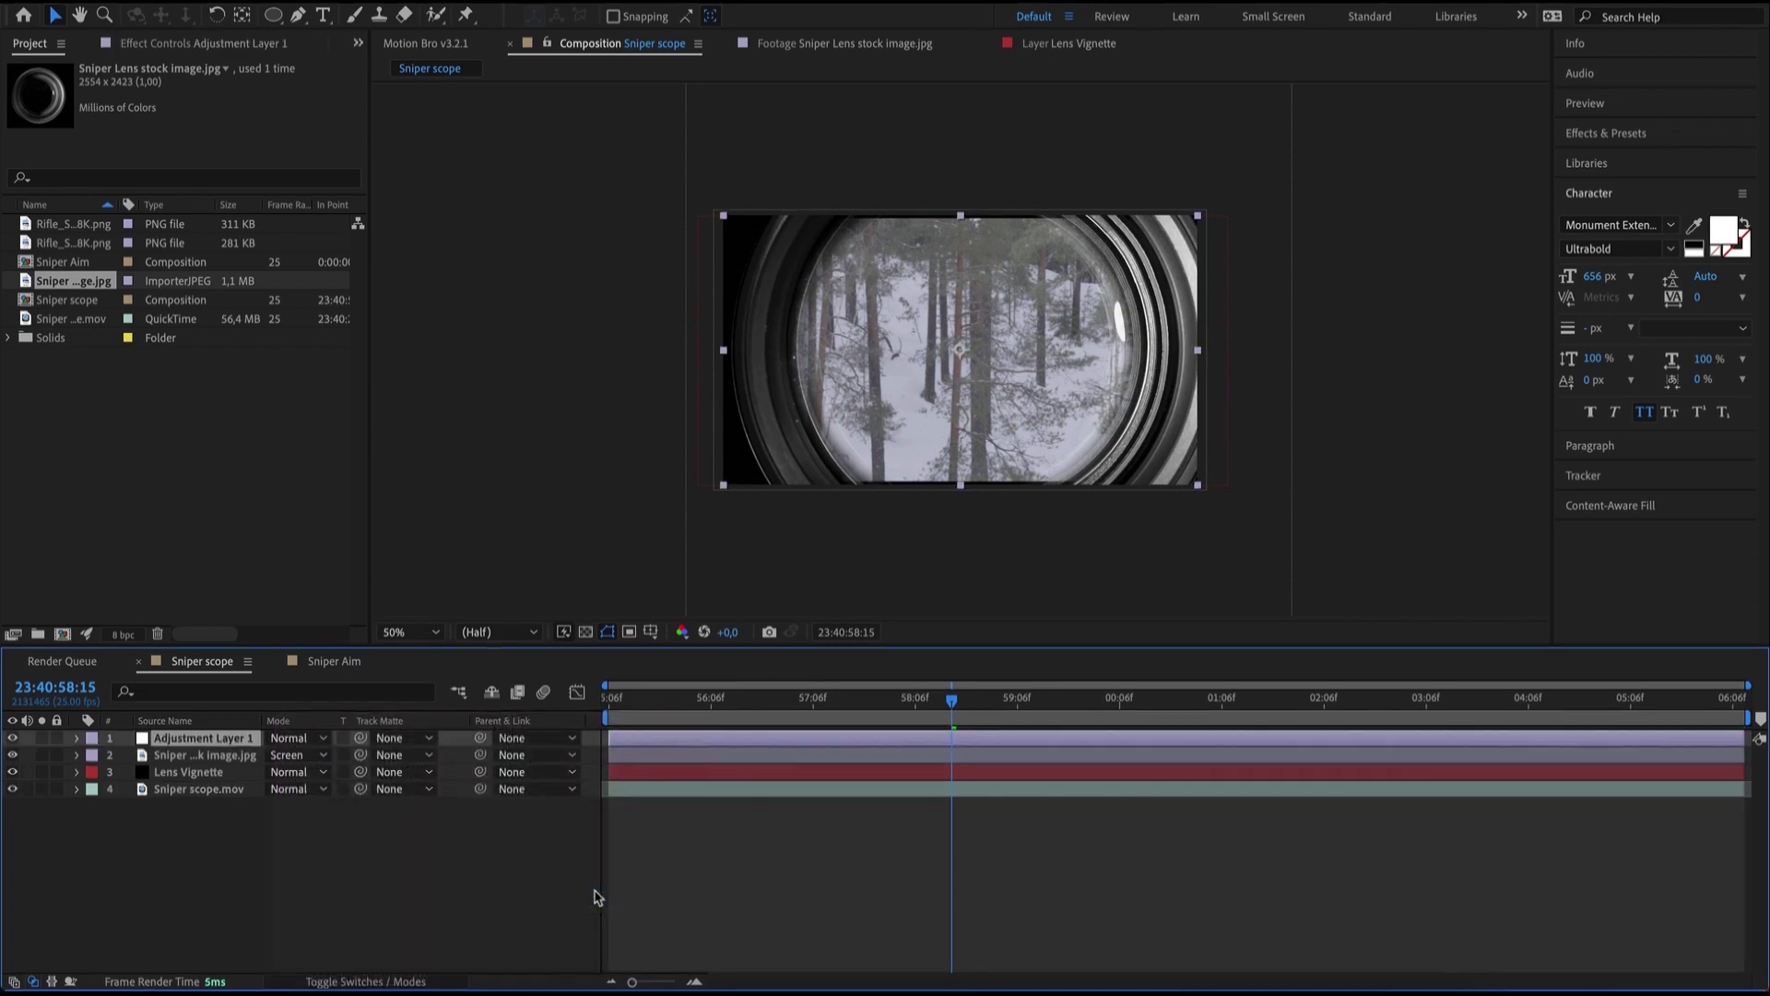
key("Return")
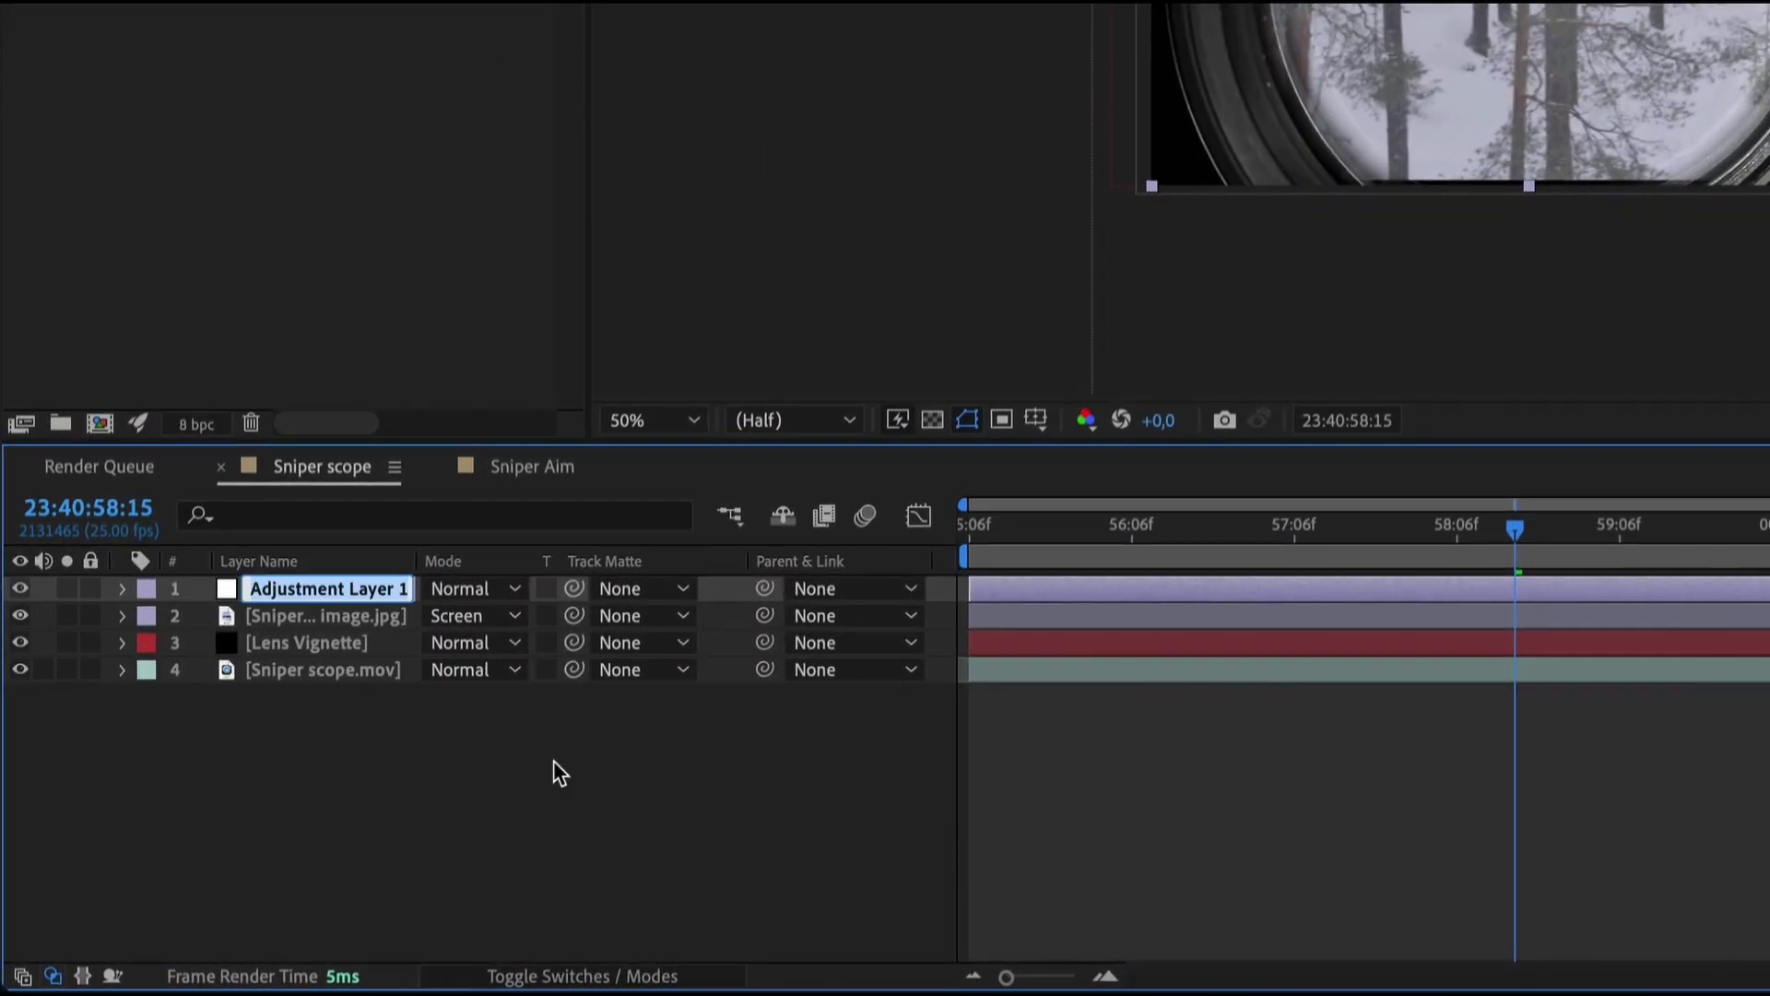
type("C")
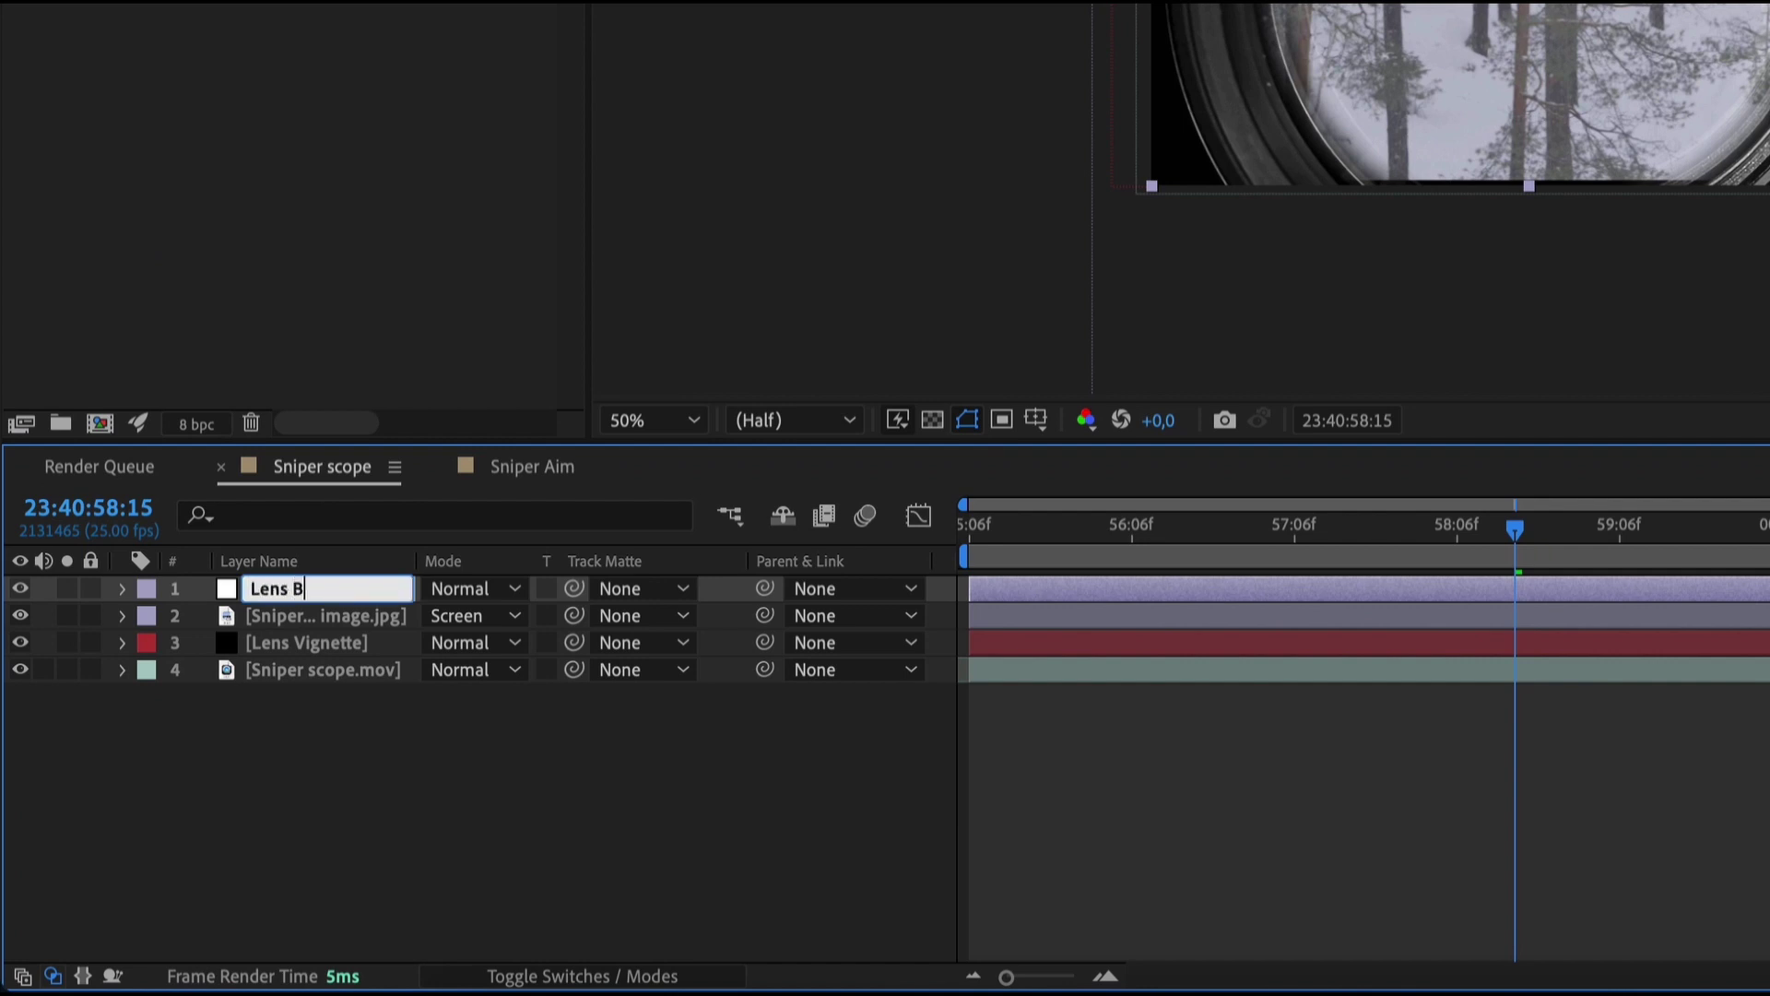
type("ens Burn CC")
key("Return")
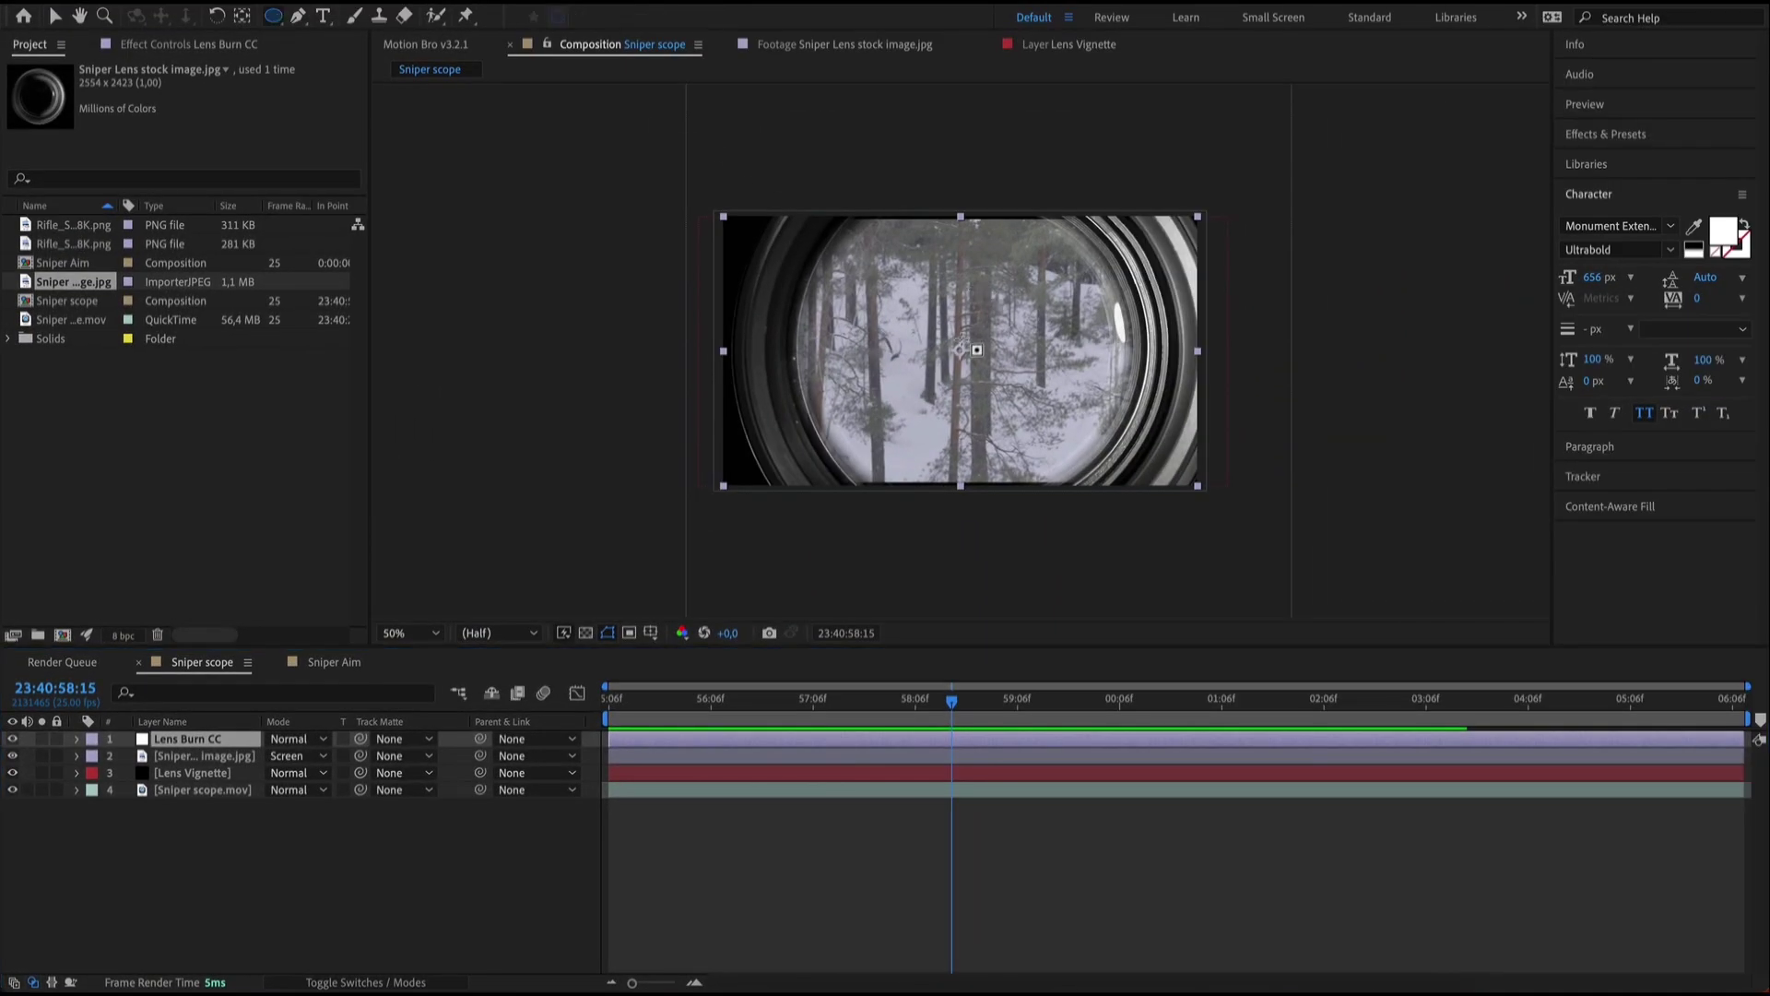
Step: Mask Lens Burn CC with a circle over the lens opening, feathered 53 pixels, and move the layer directly below Lens Vignette
mouse_move(960, 350)
left_mouse_down()
mouse_move(1128, 496)
mouse_move(1111, 468)
left_mouse_up()
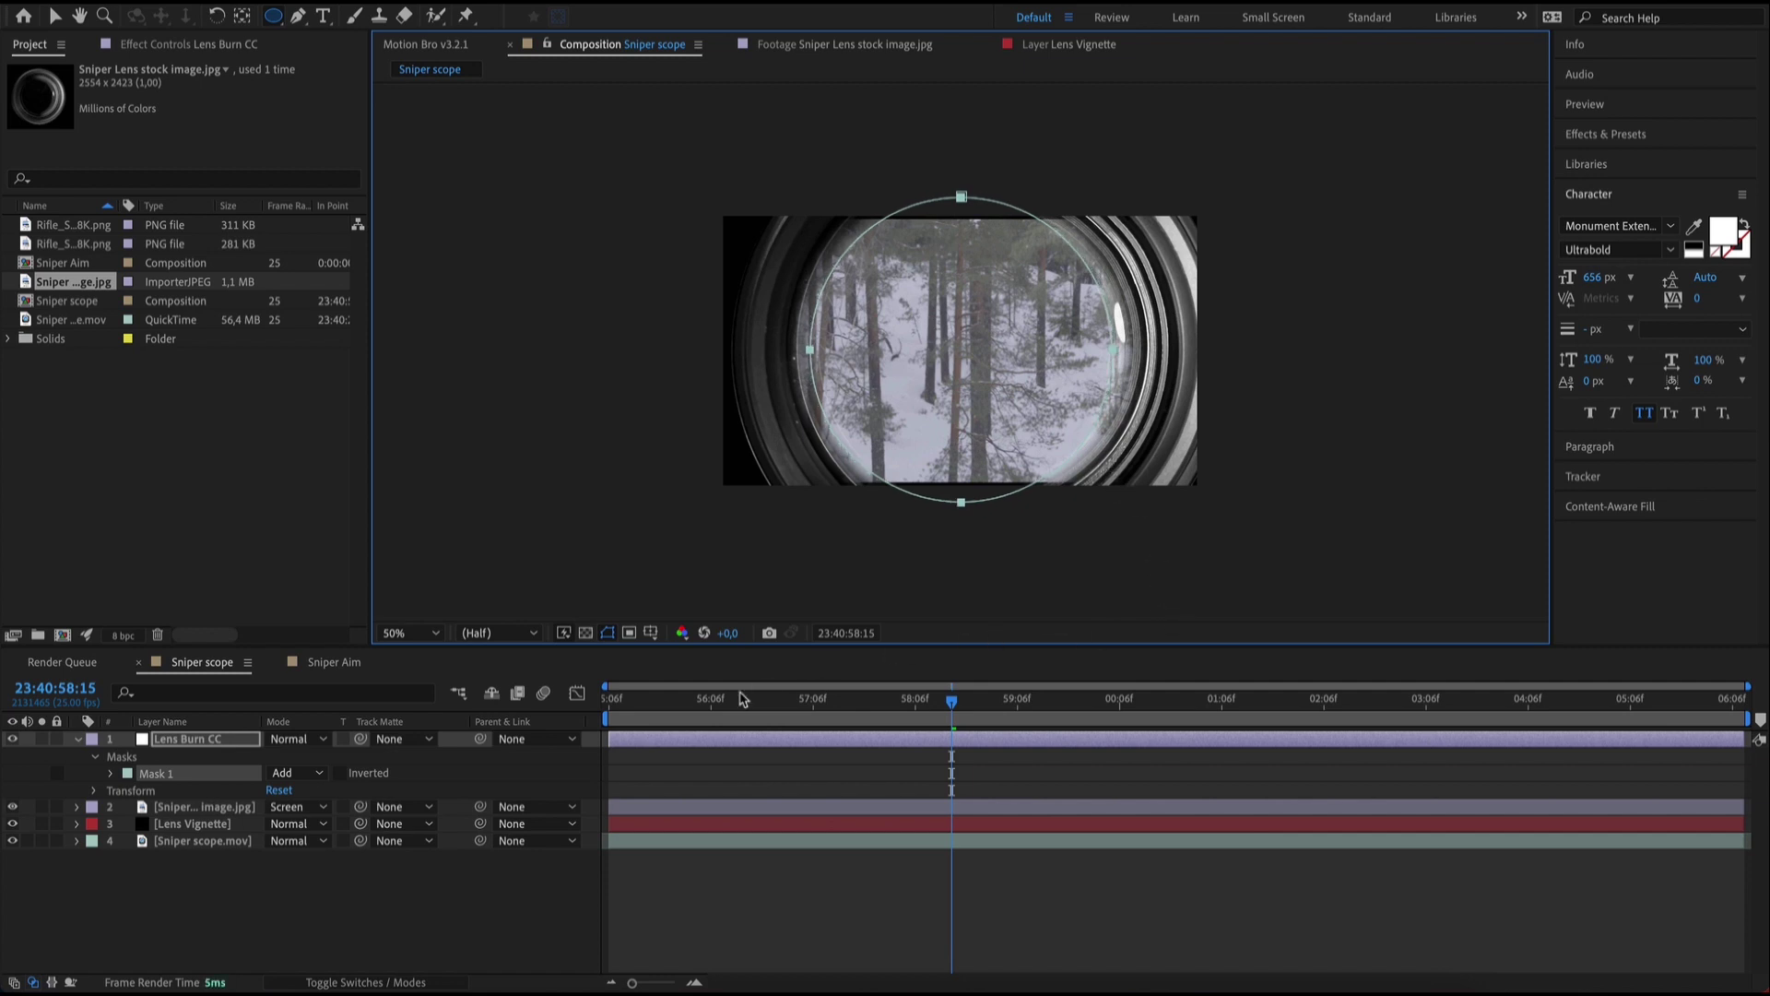
key("f")
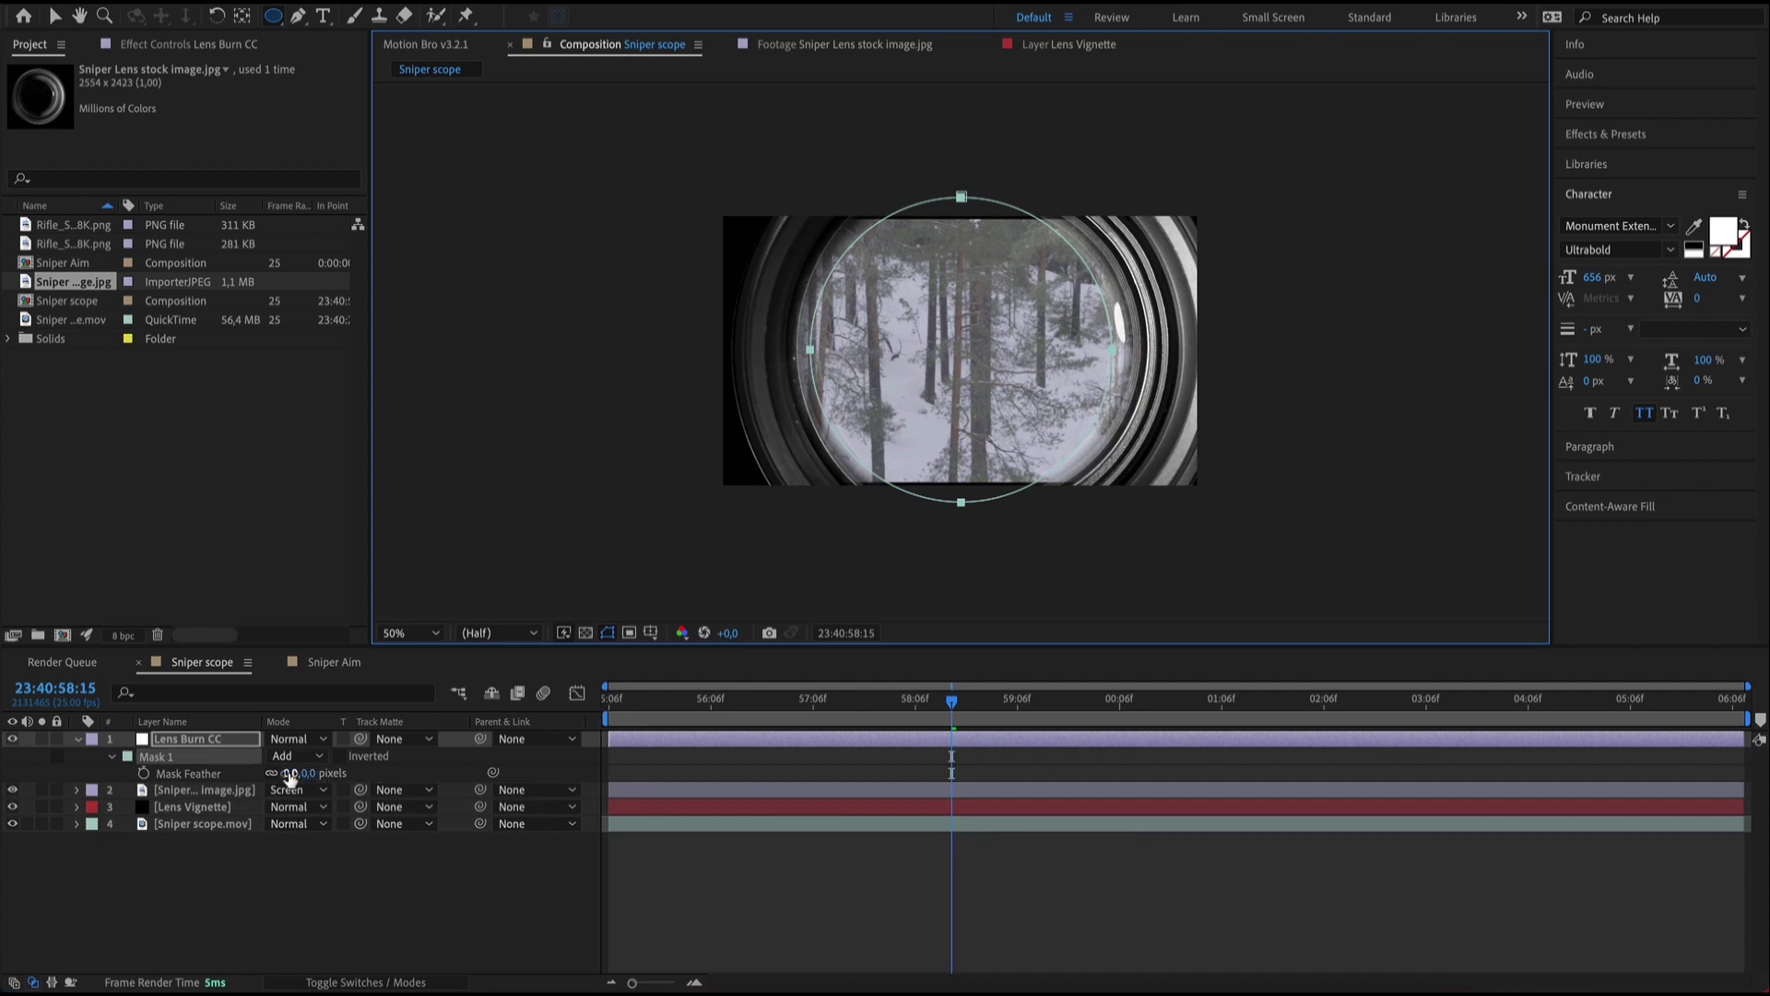
left_click_drag(285, 775, 334, 772)
left_click_drag(219, 747, 220, 810)
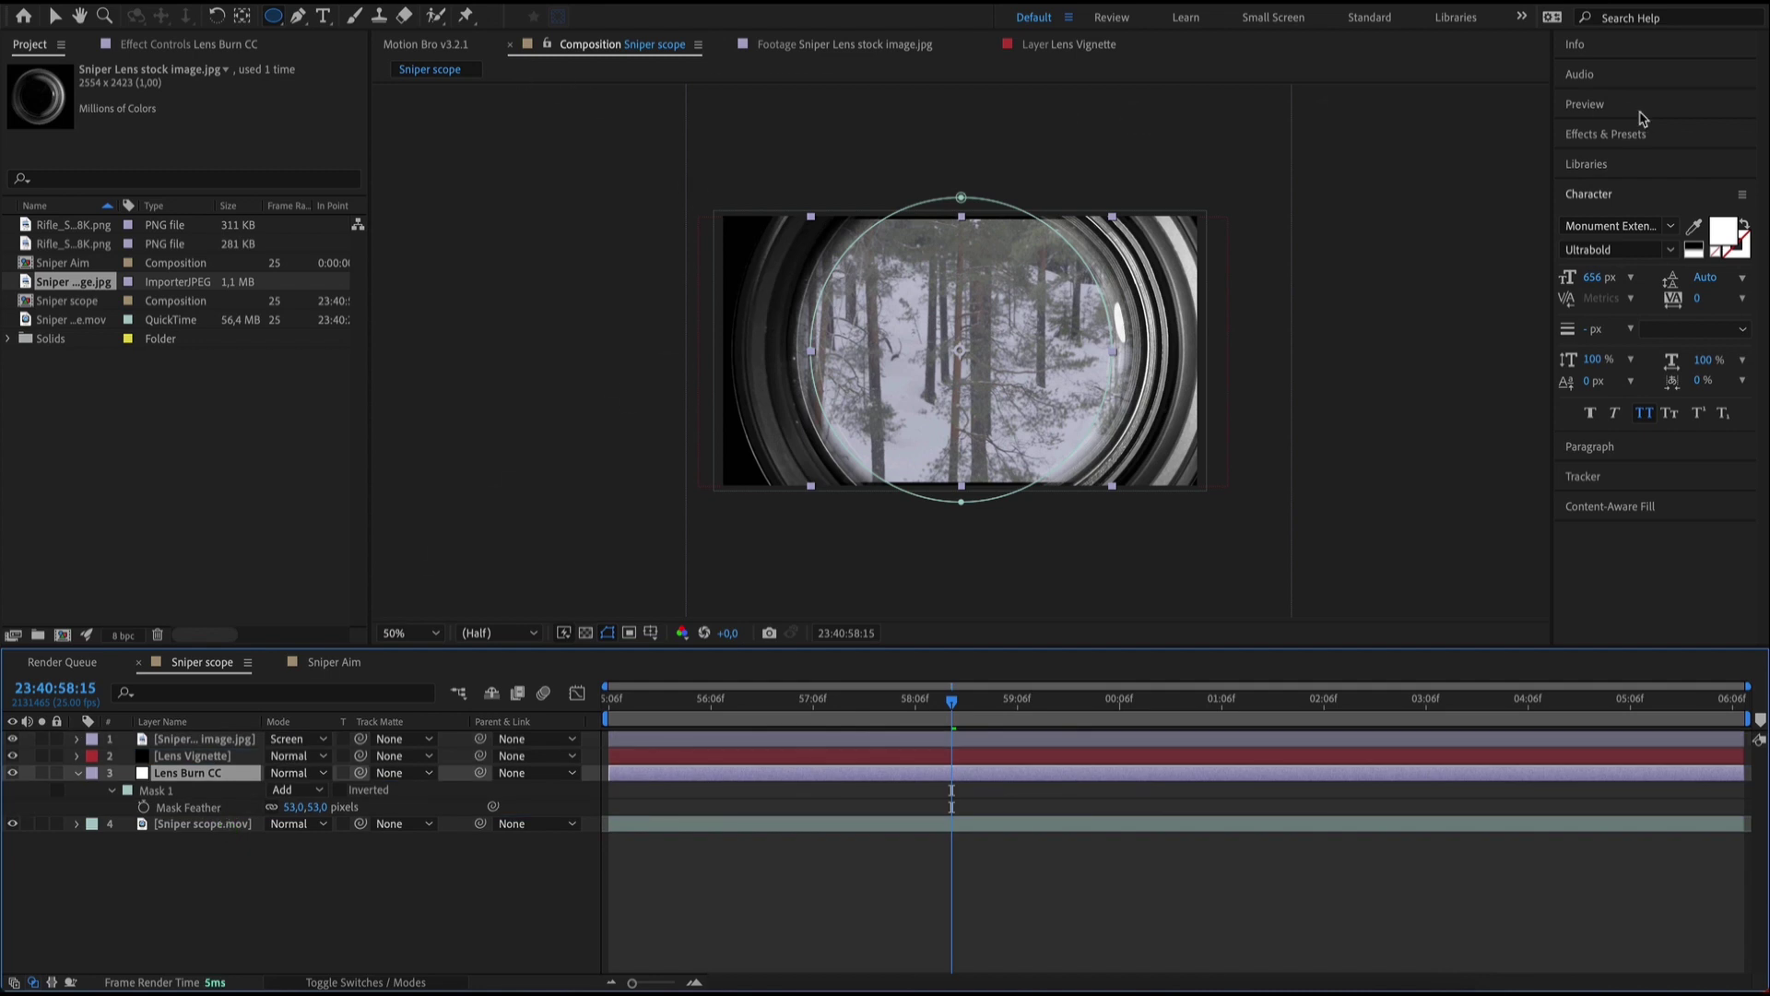
Step: Find the Curves effect in the effects library and apply it to the Lens Burn CC layer
left_click(1630, 139)
left_click_drag(1630, 139, 1487, 88)
left_click(1460, 70)
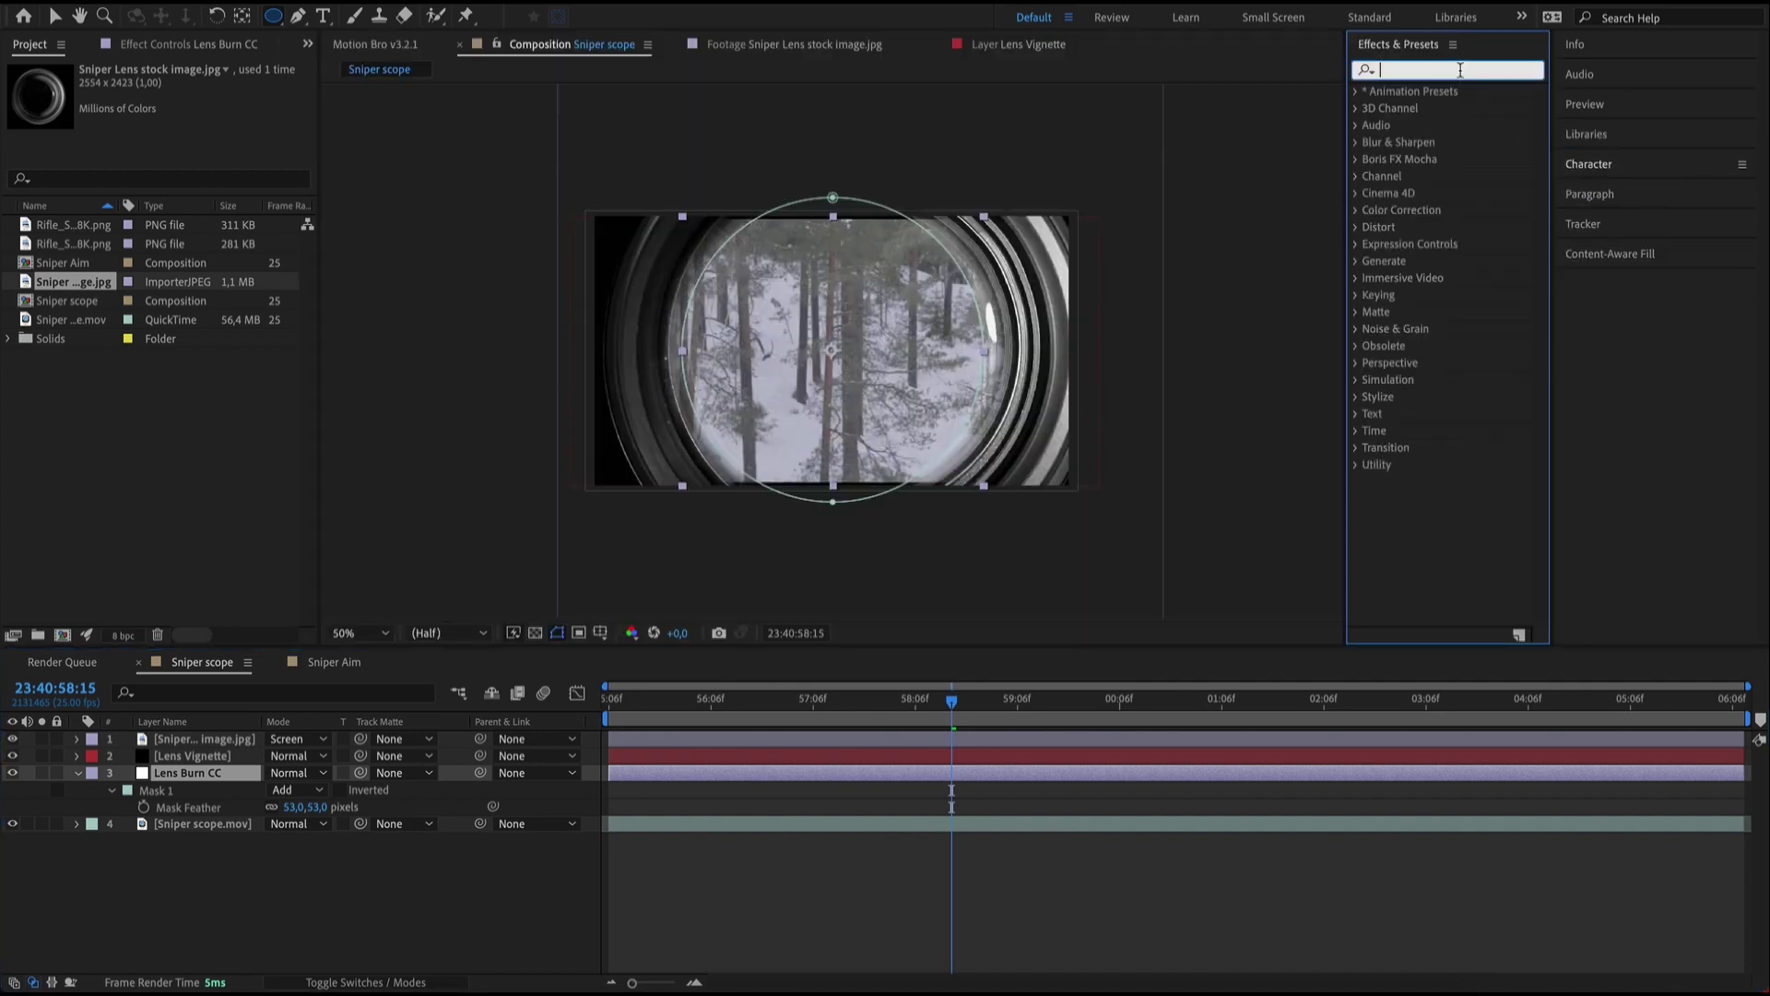
type("curve")
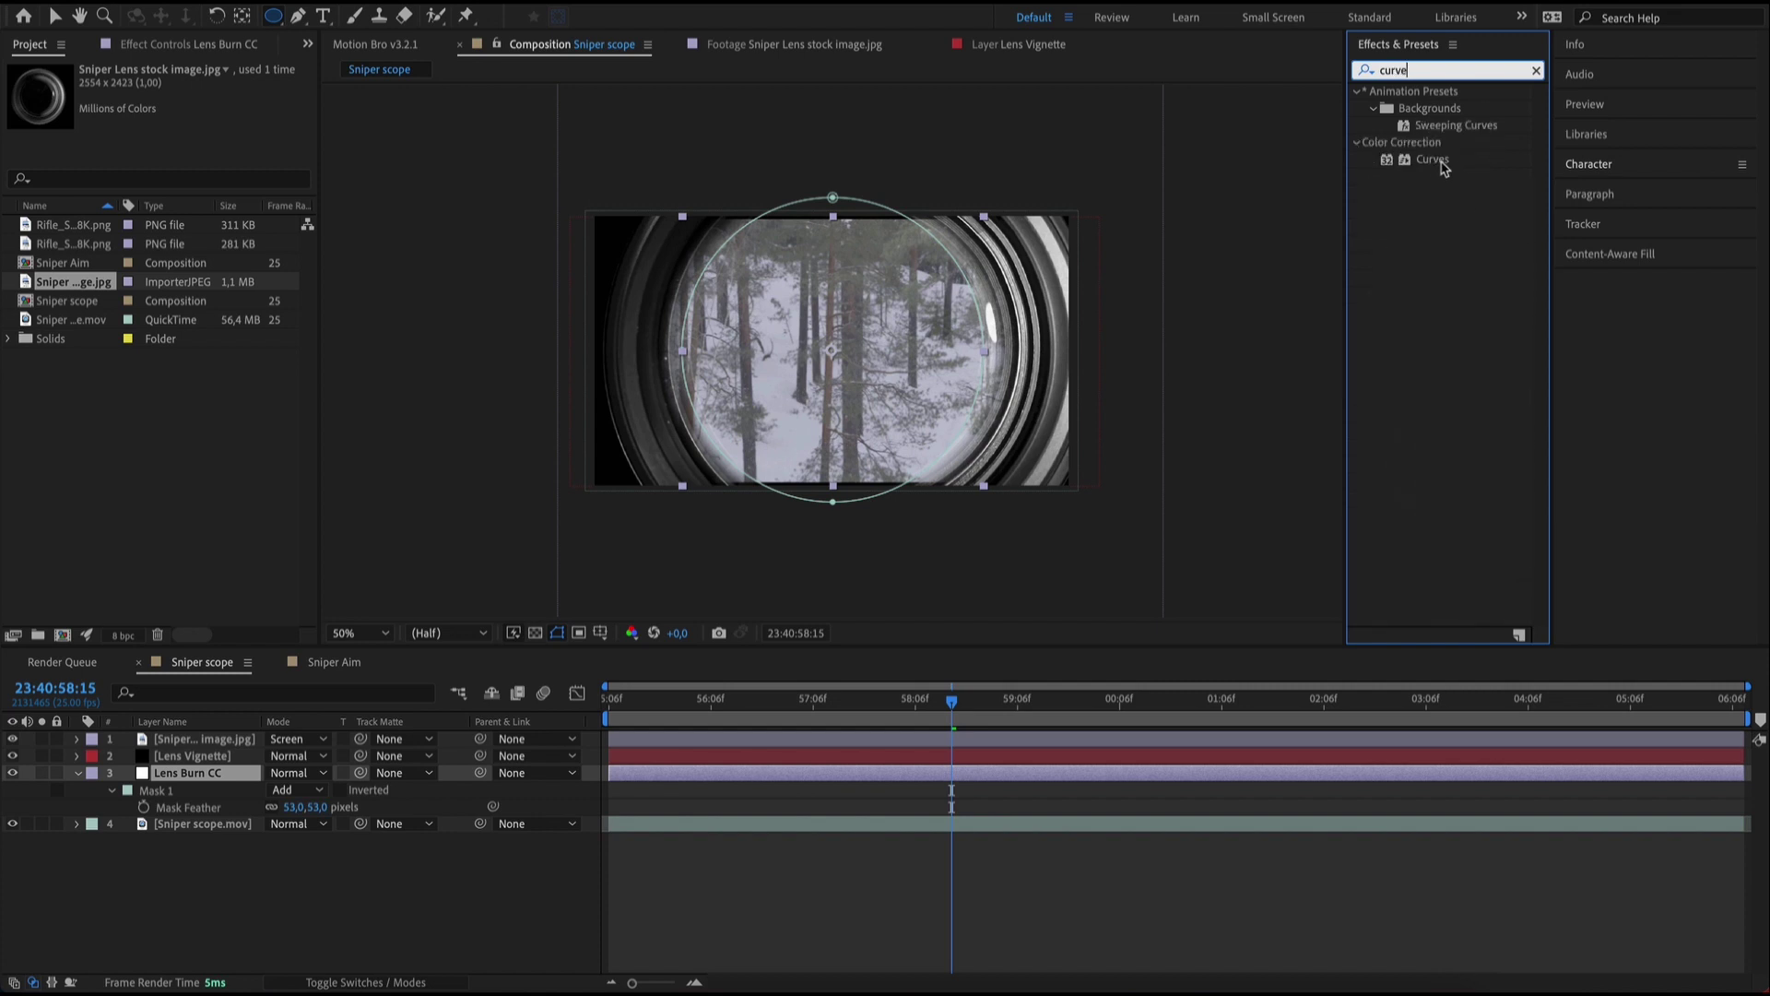
left_click_drag(1434, 160, 203, 779)
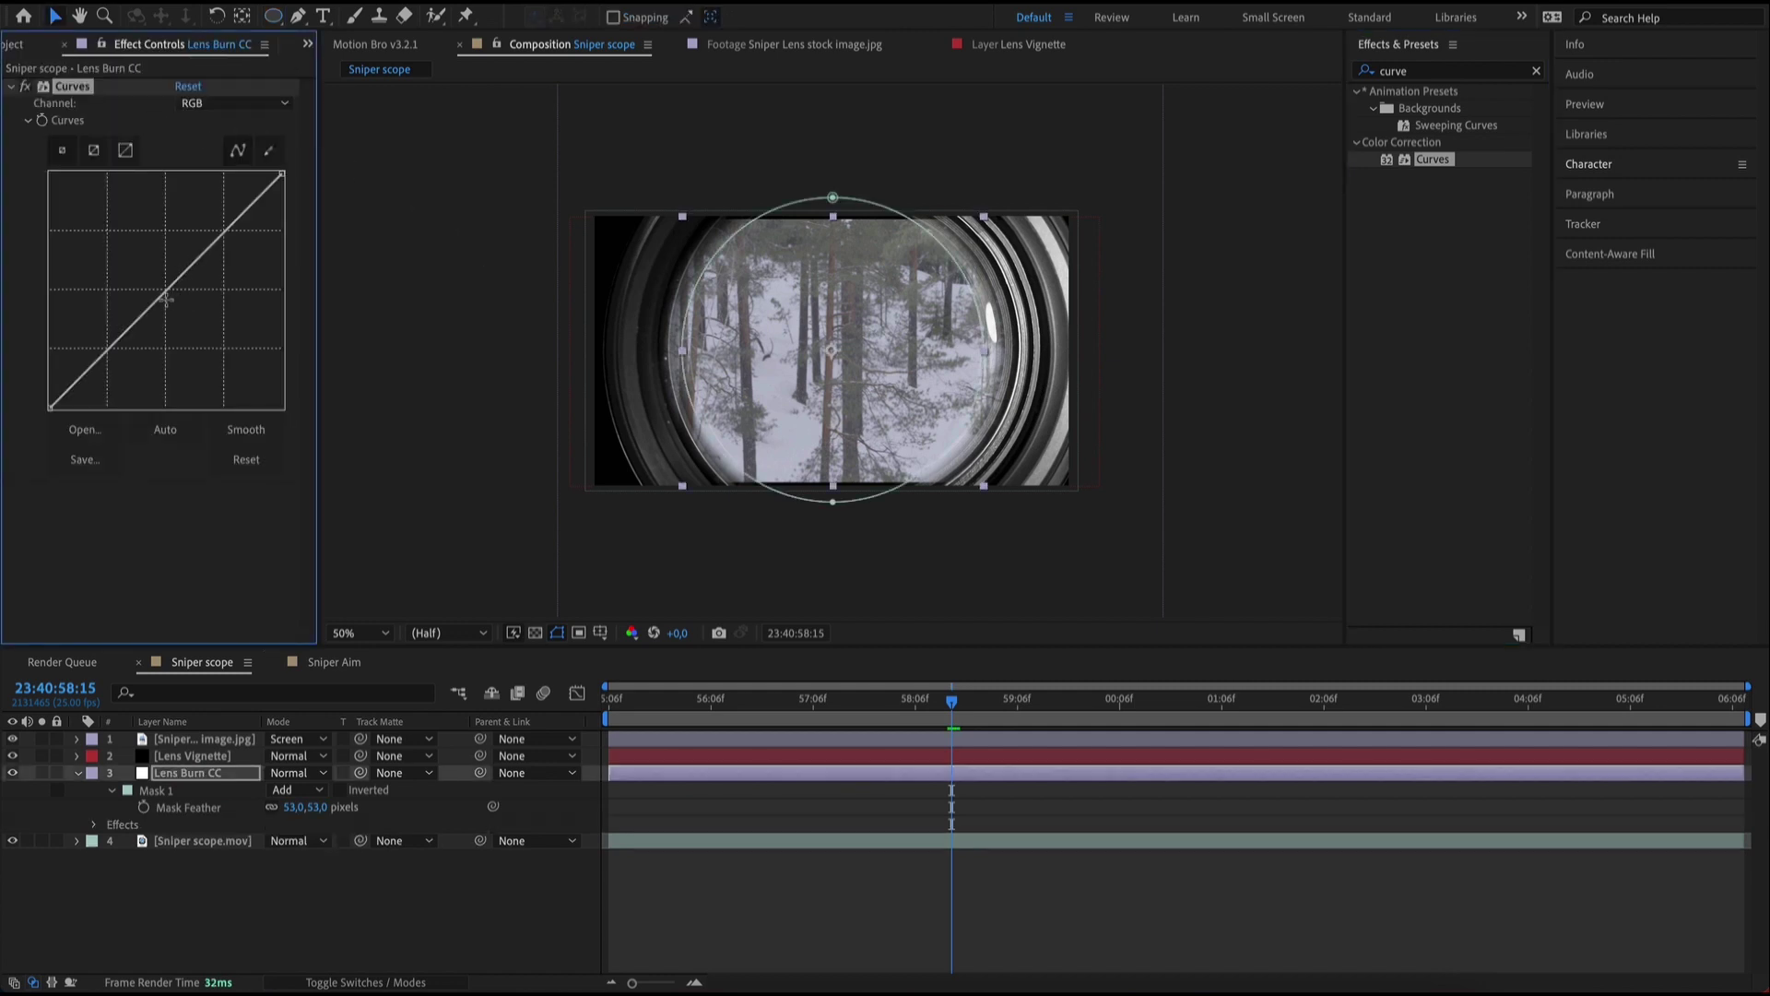
Step: Set the Lens Burn CC mask to Subtract, and pull the RGB curve's midpoint slightly below the diagonal to darken the lens edge
left_click_drag(166, 299, 173, 315)
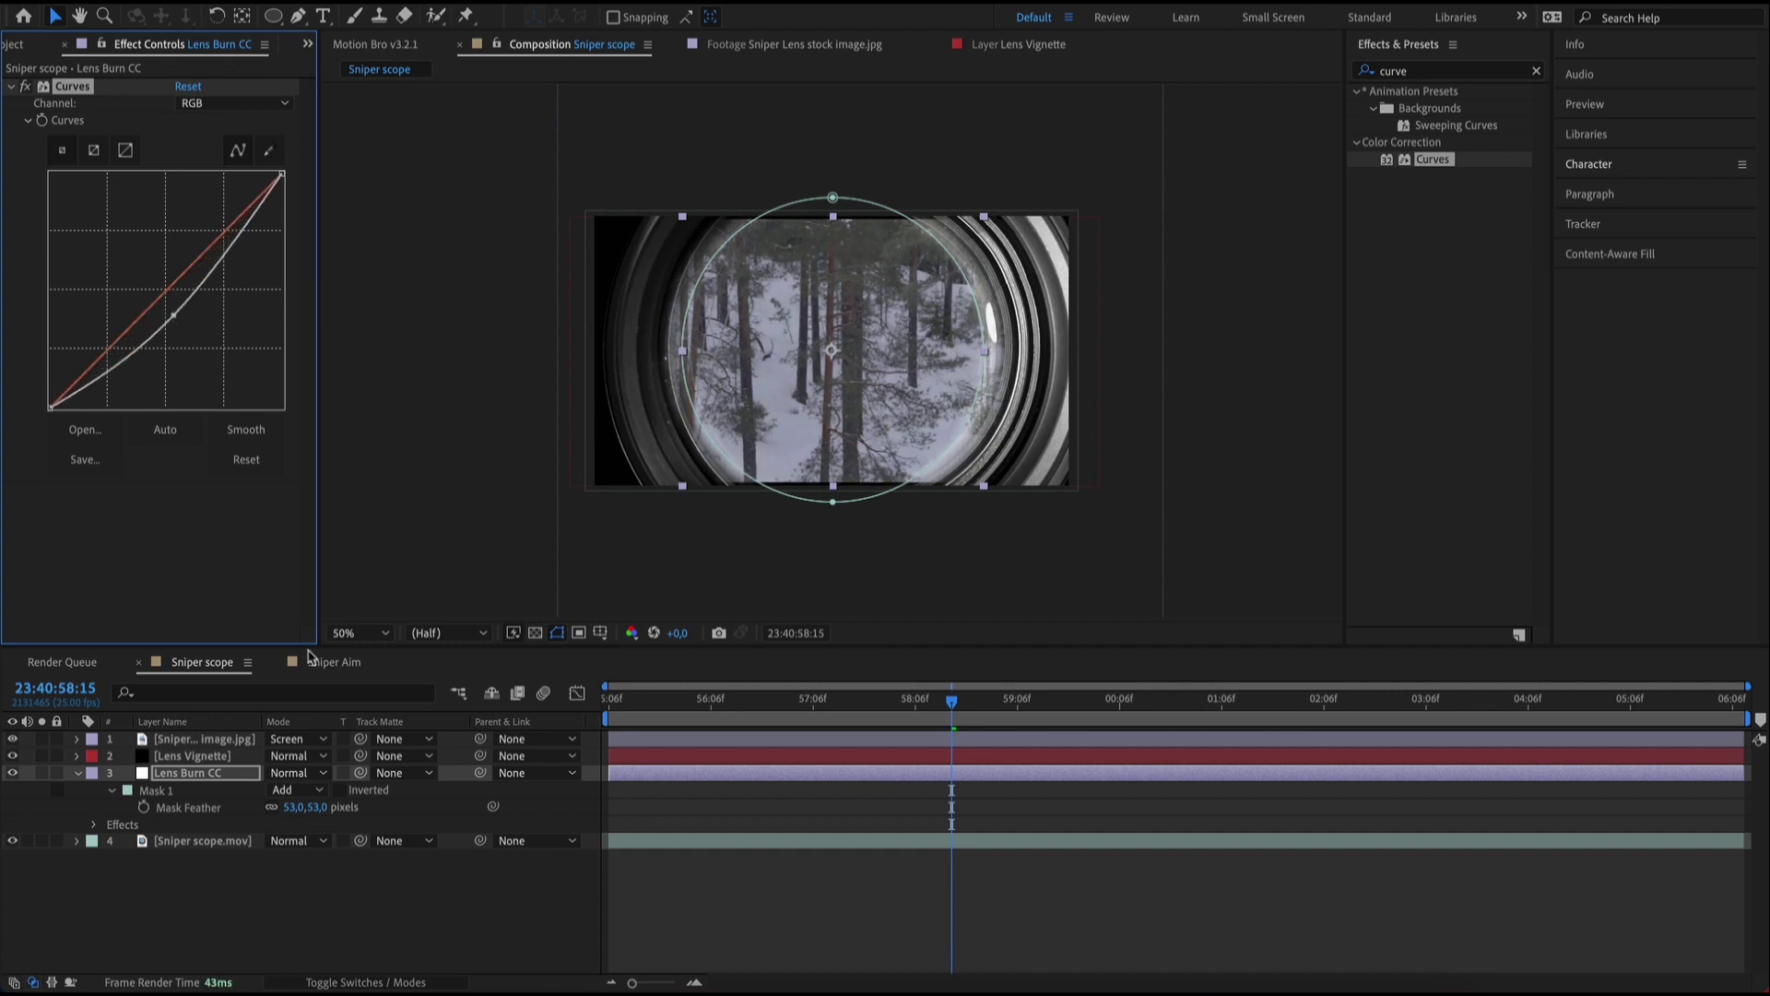
left_click(309, 783)
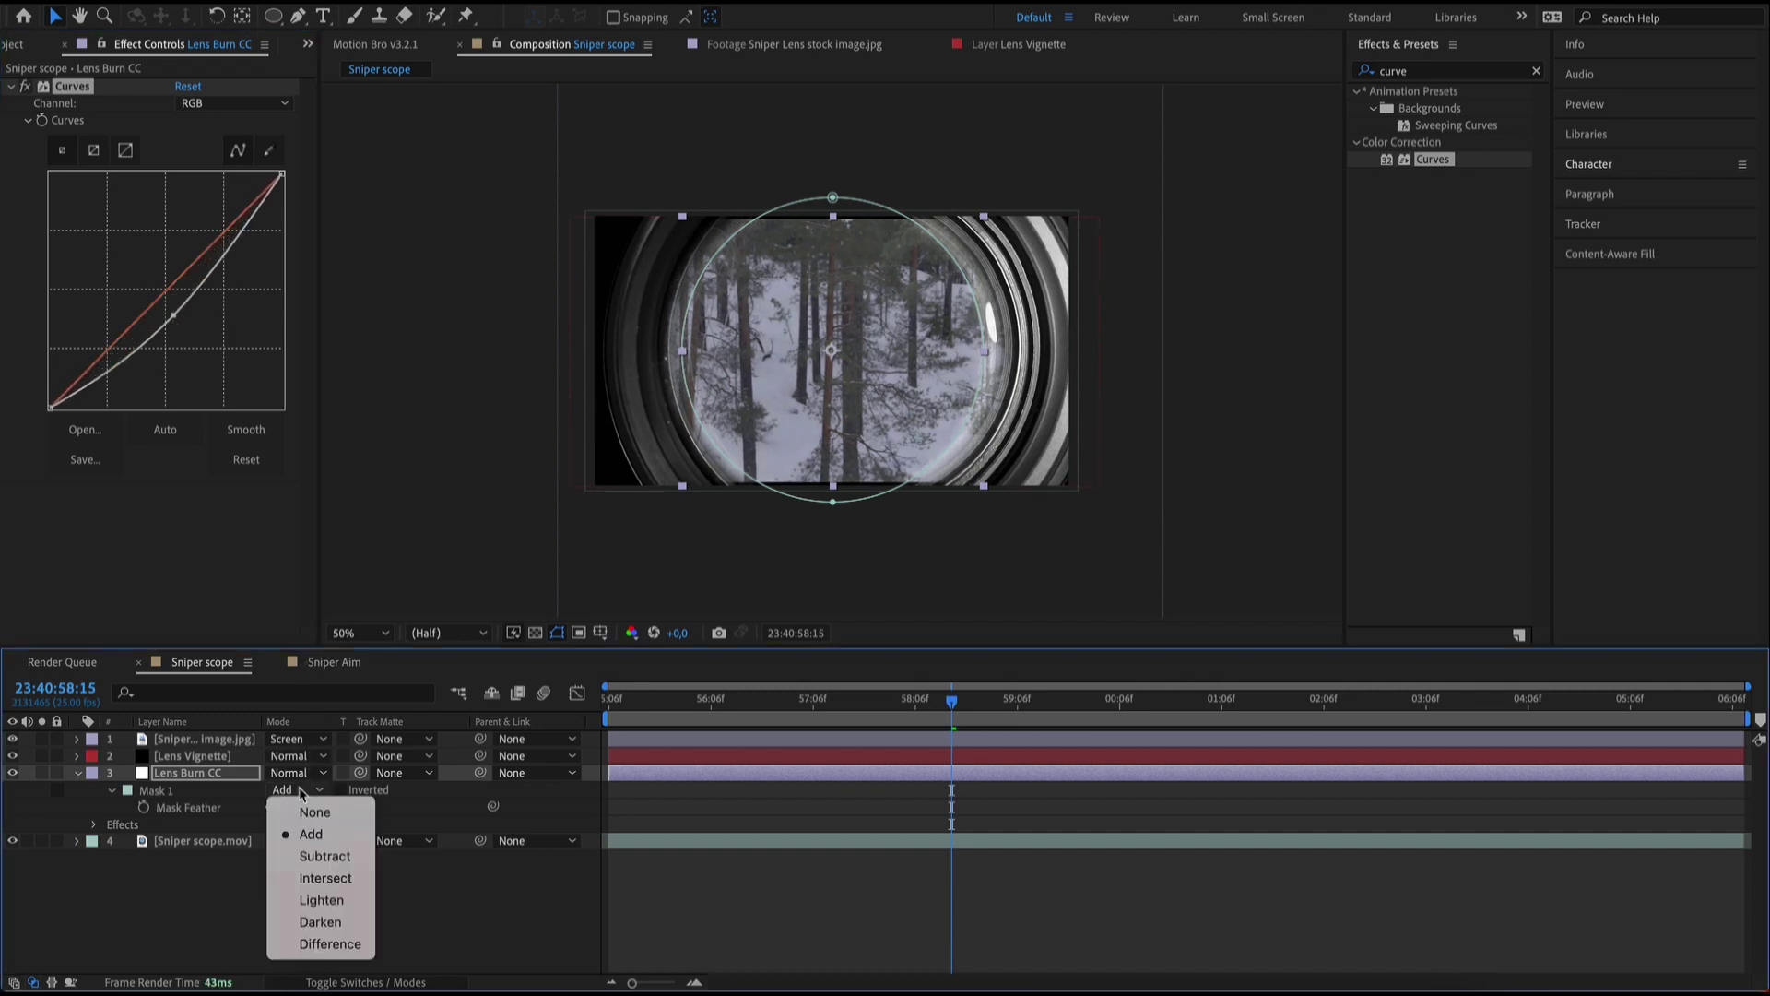
left_click(318, 856)
mouse_move(173, 315)
left_mouse_down()
mouse_move(168, 290)
mouse_move(188, 313)
left_mouse_up()
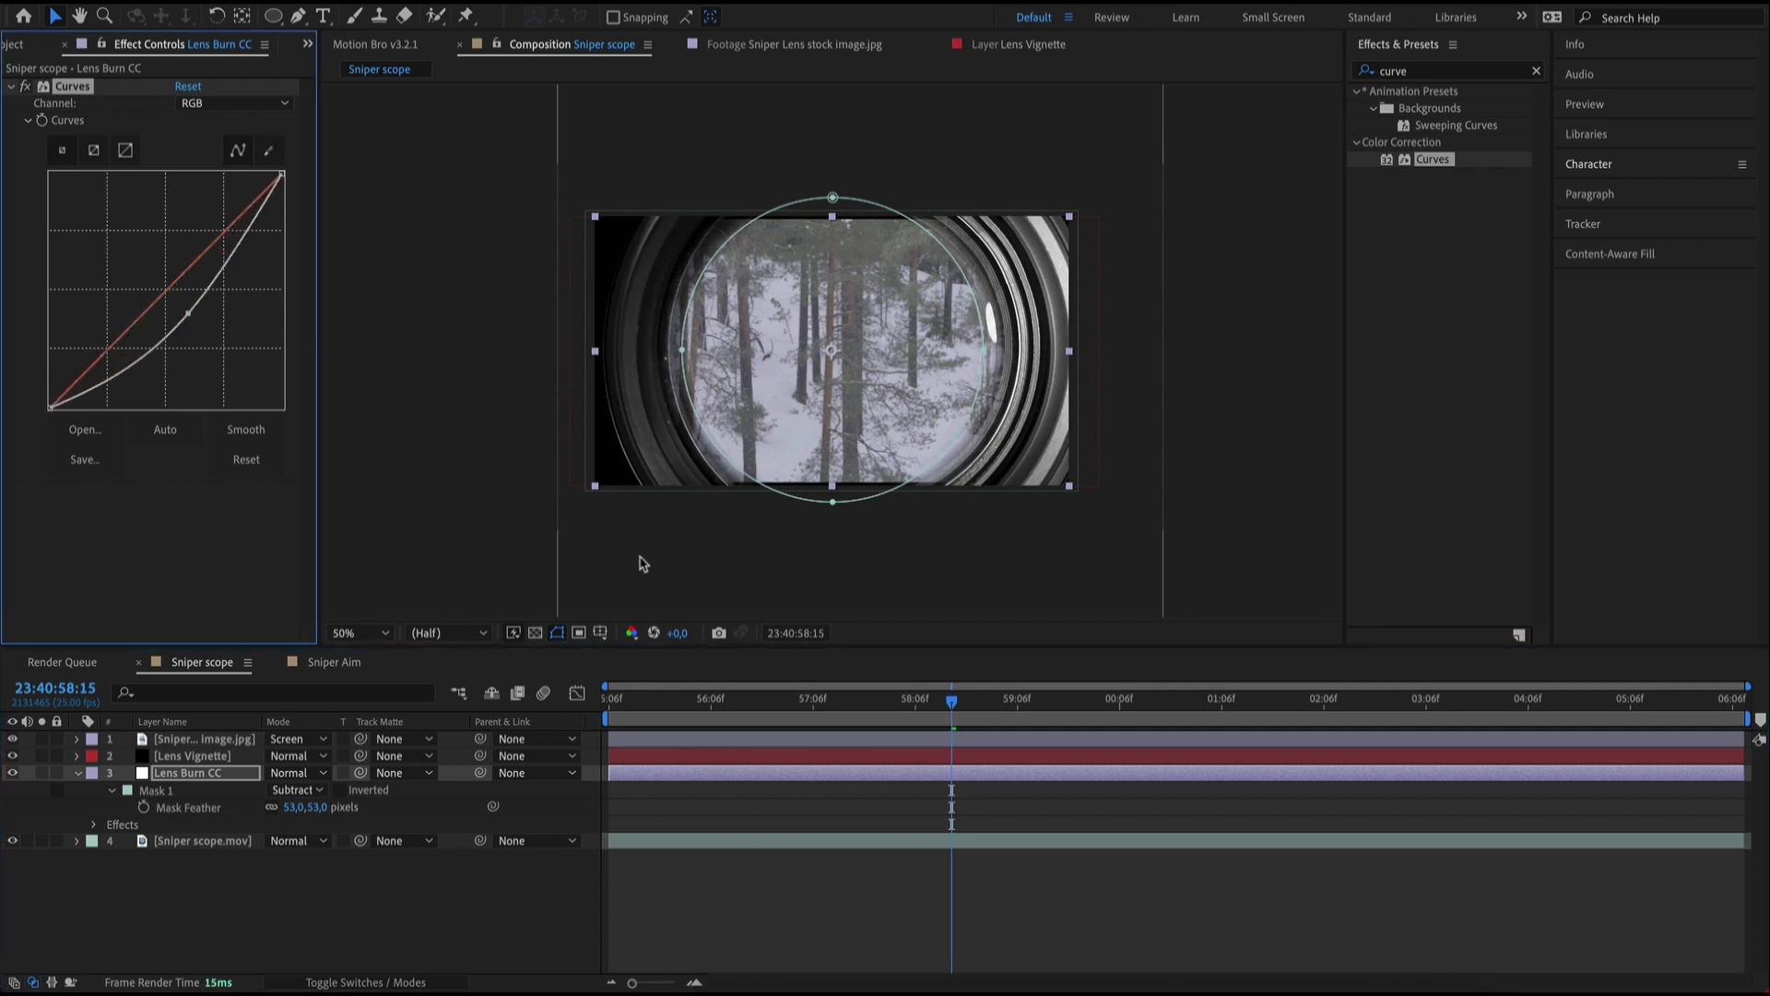
left_click(558, 633)
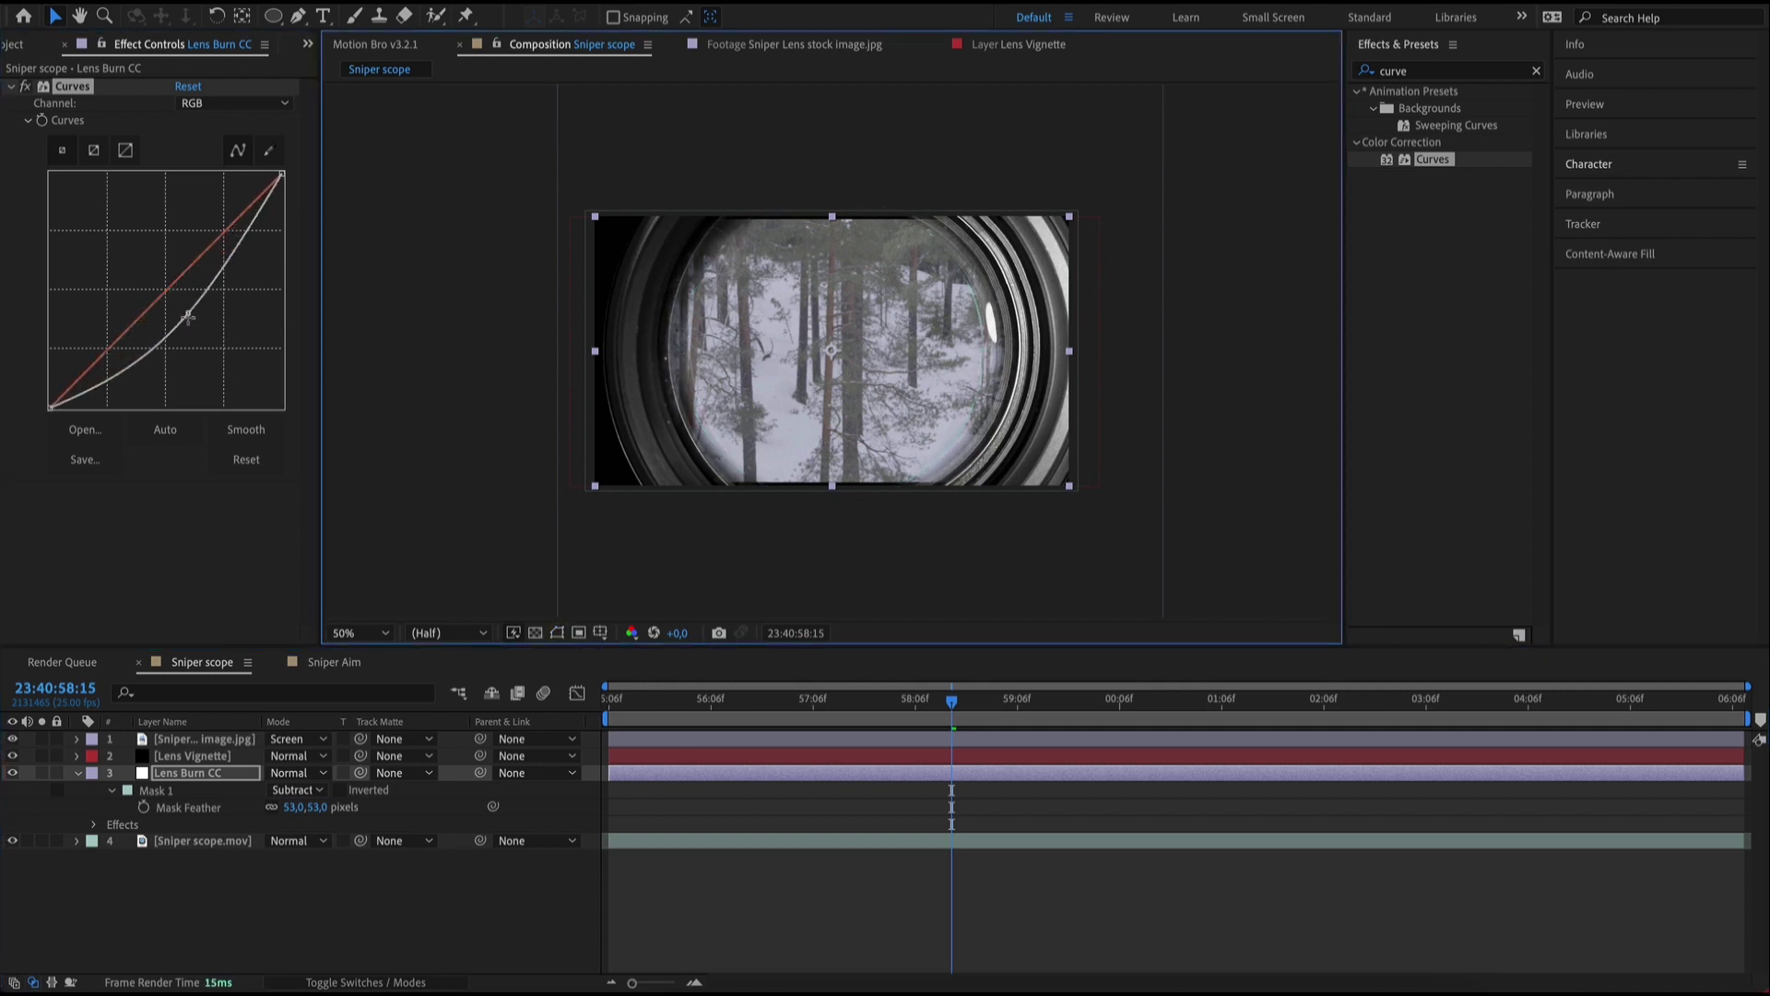
mouse_move(188, 316)
left_mouse_down()
mouse_move(166, 300)
mouse_move(166, 318)
left_mouse_up()
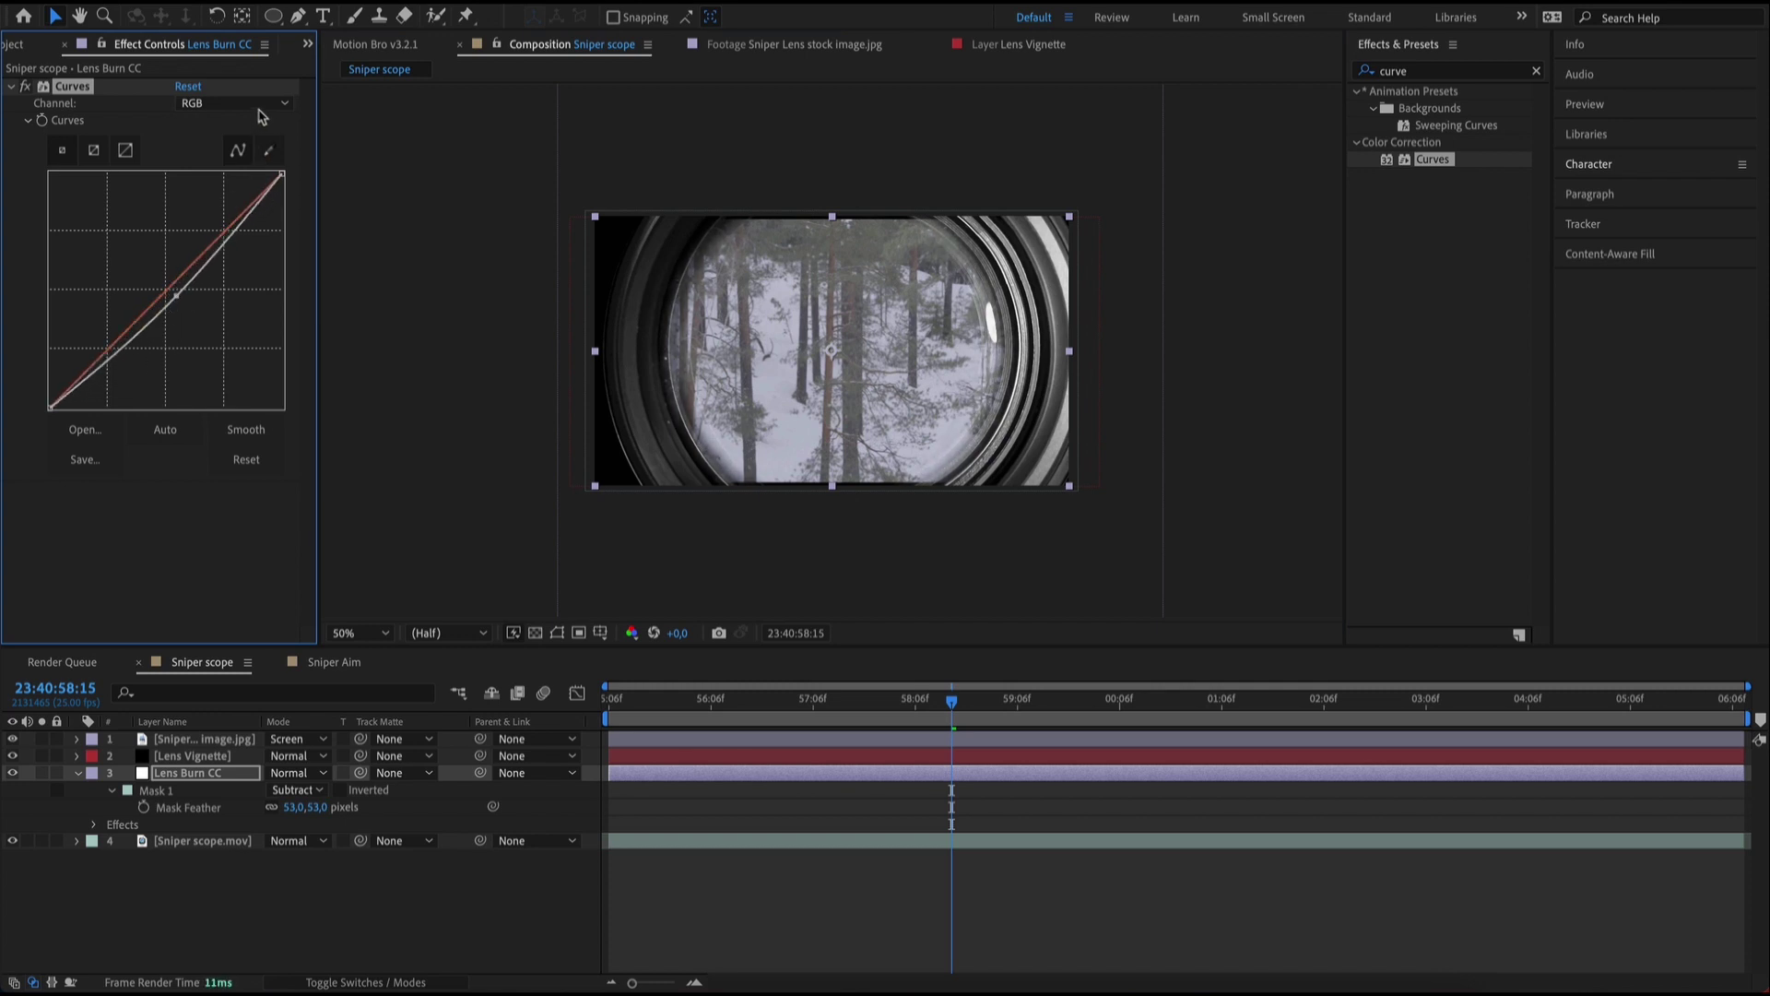
Step: Lower the Red channel's midpoint slightly in Curves for a cool tint, and switch to the Blue channel
left_click(238, 103)
left_click(233, 145)
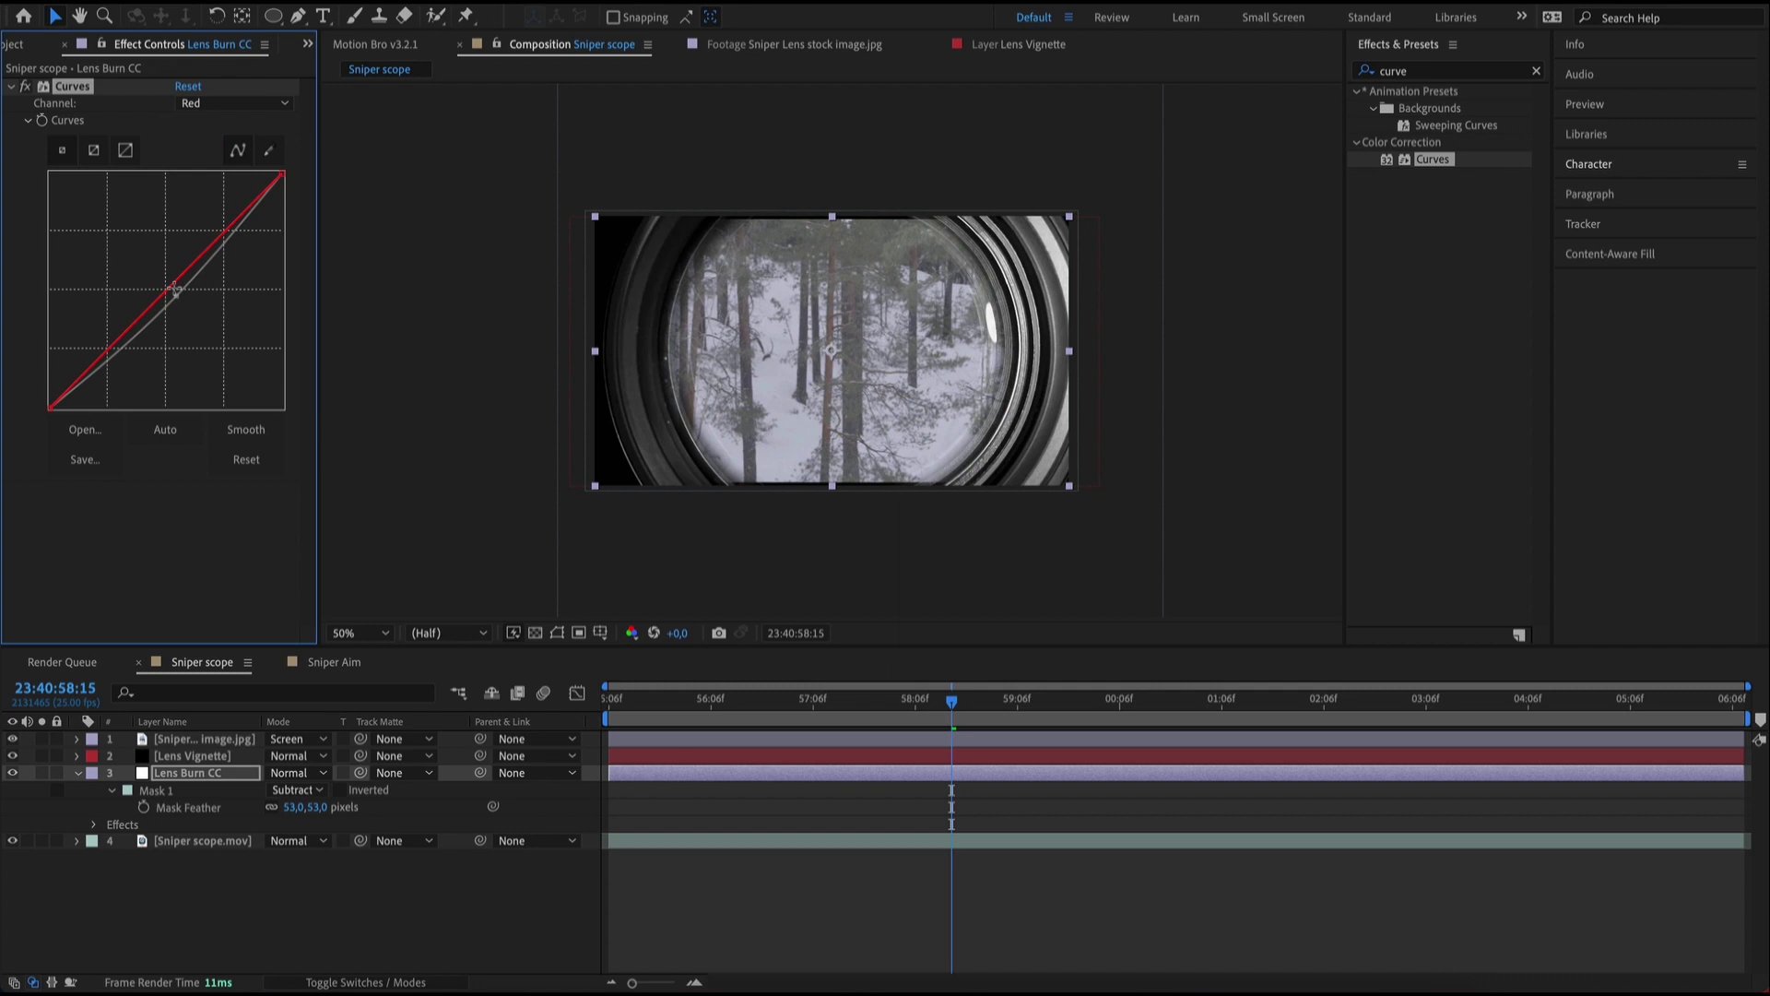
left_click_drag(175, 289, 178, 295)
left_click(238, 103)
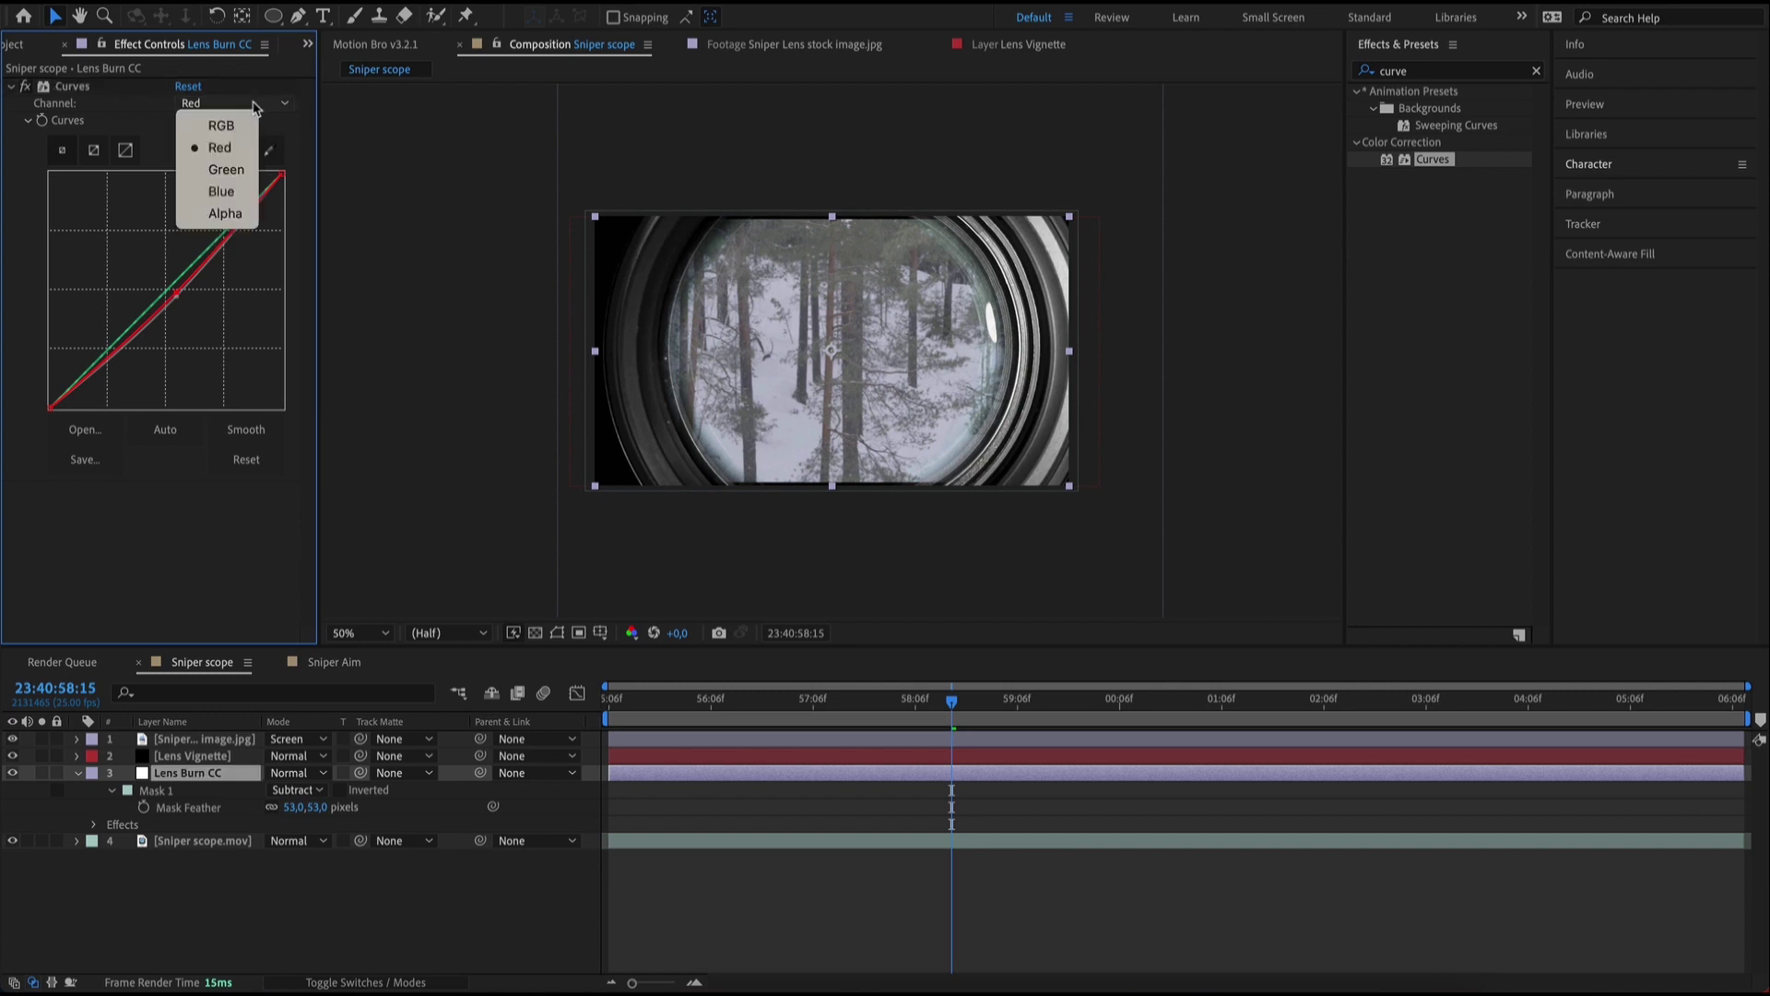
left_click(194, 270)
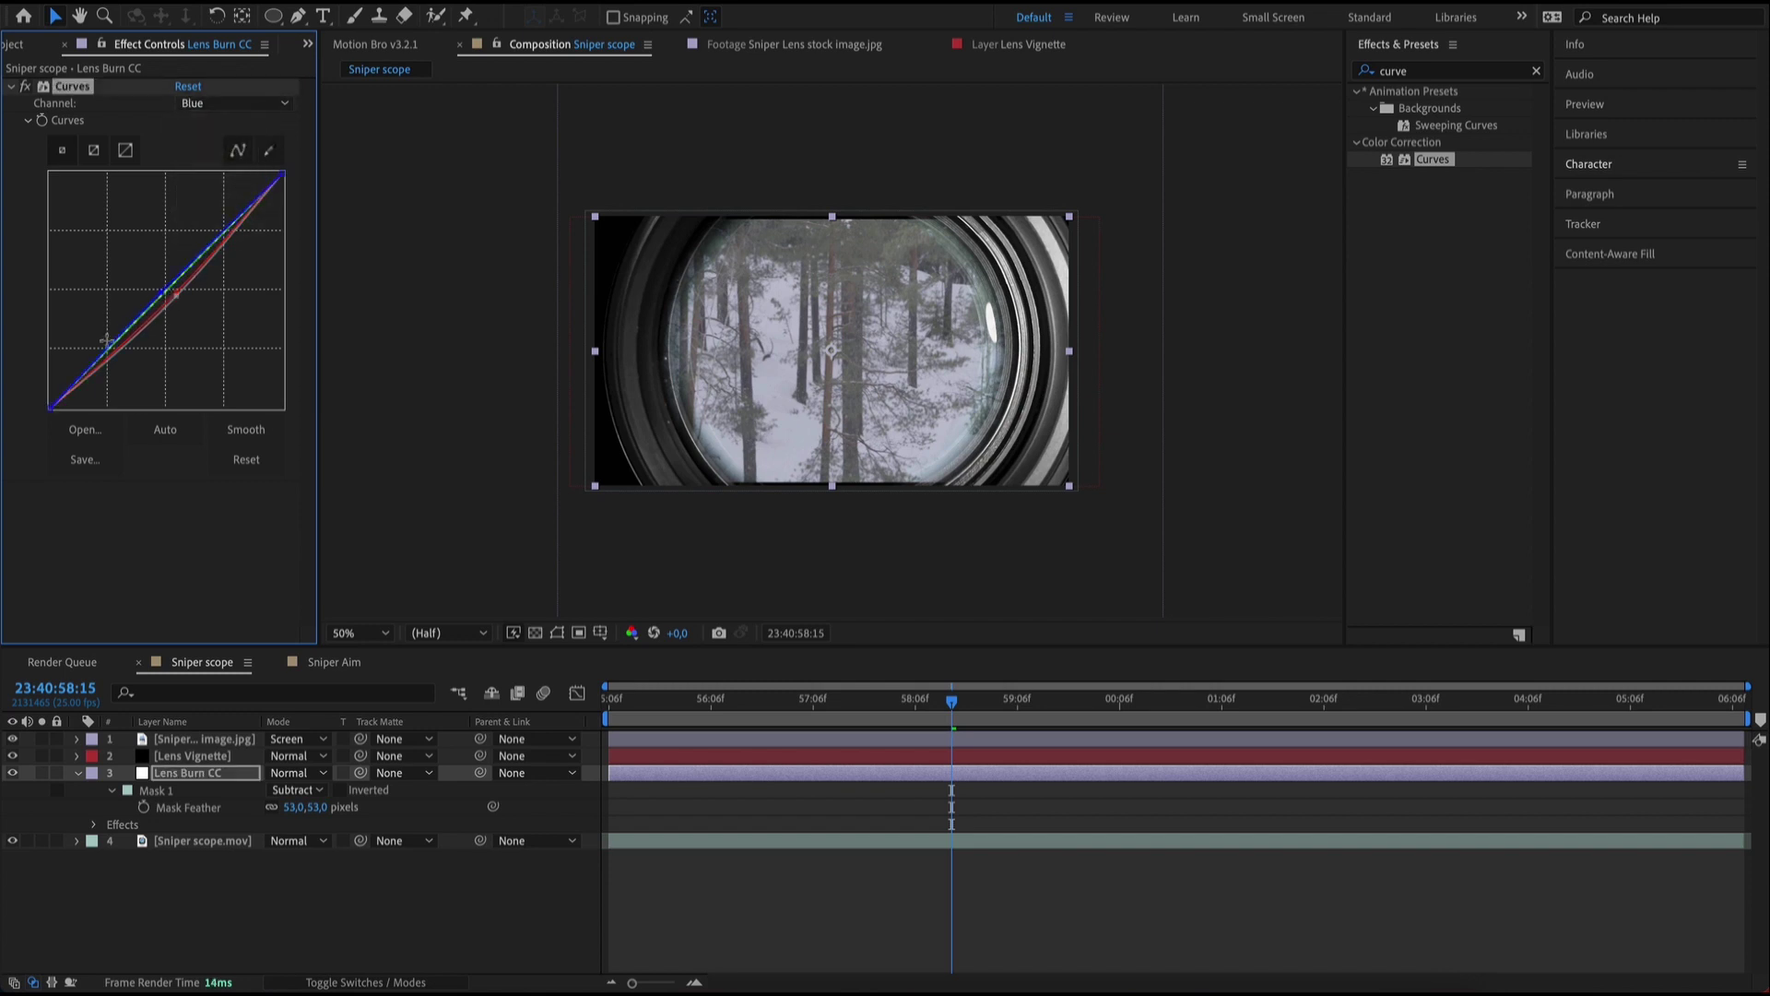
Step: Set the Lens Burn CC mask expansion to -27 pixels and preview the tinted edge over the footage
key("ctrl+grave")
key("m")
key("m")
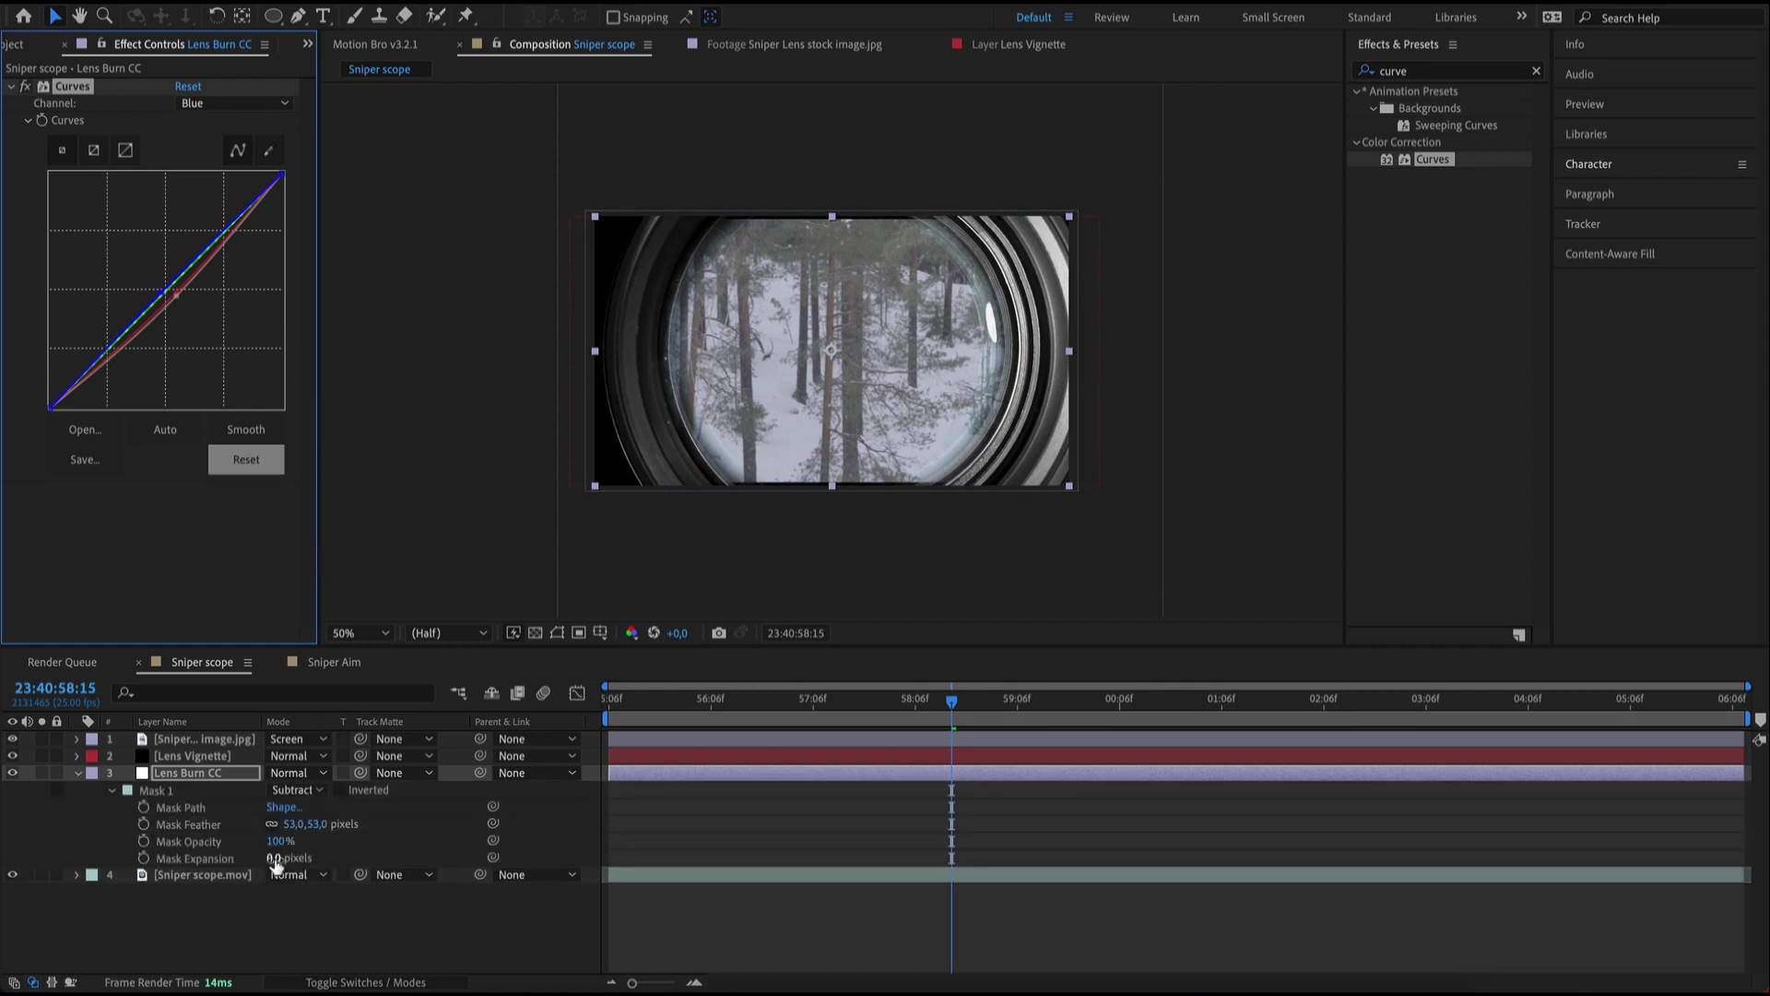
left_click_drag(275, 860, 259, 860)
mouse_move(261, 865)
left_mouse_down()
mouse_move(242, 874)
mouse_move(258, 875)
left_mouse_up()
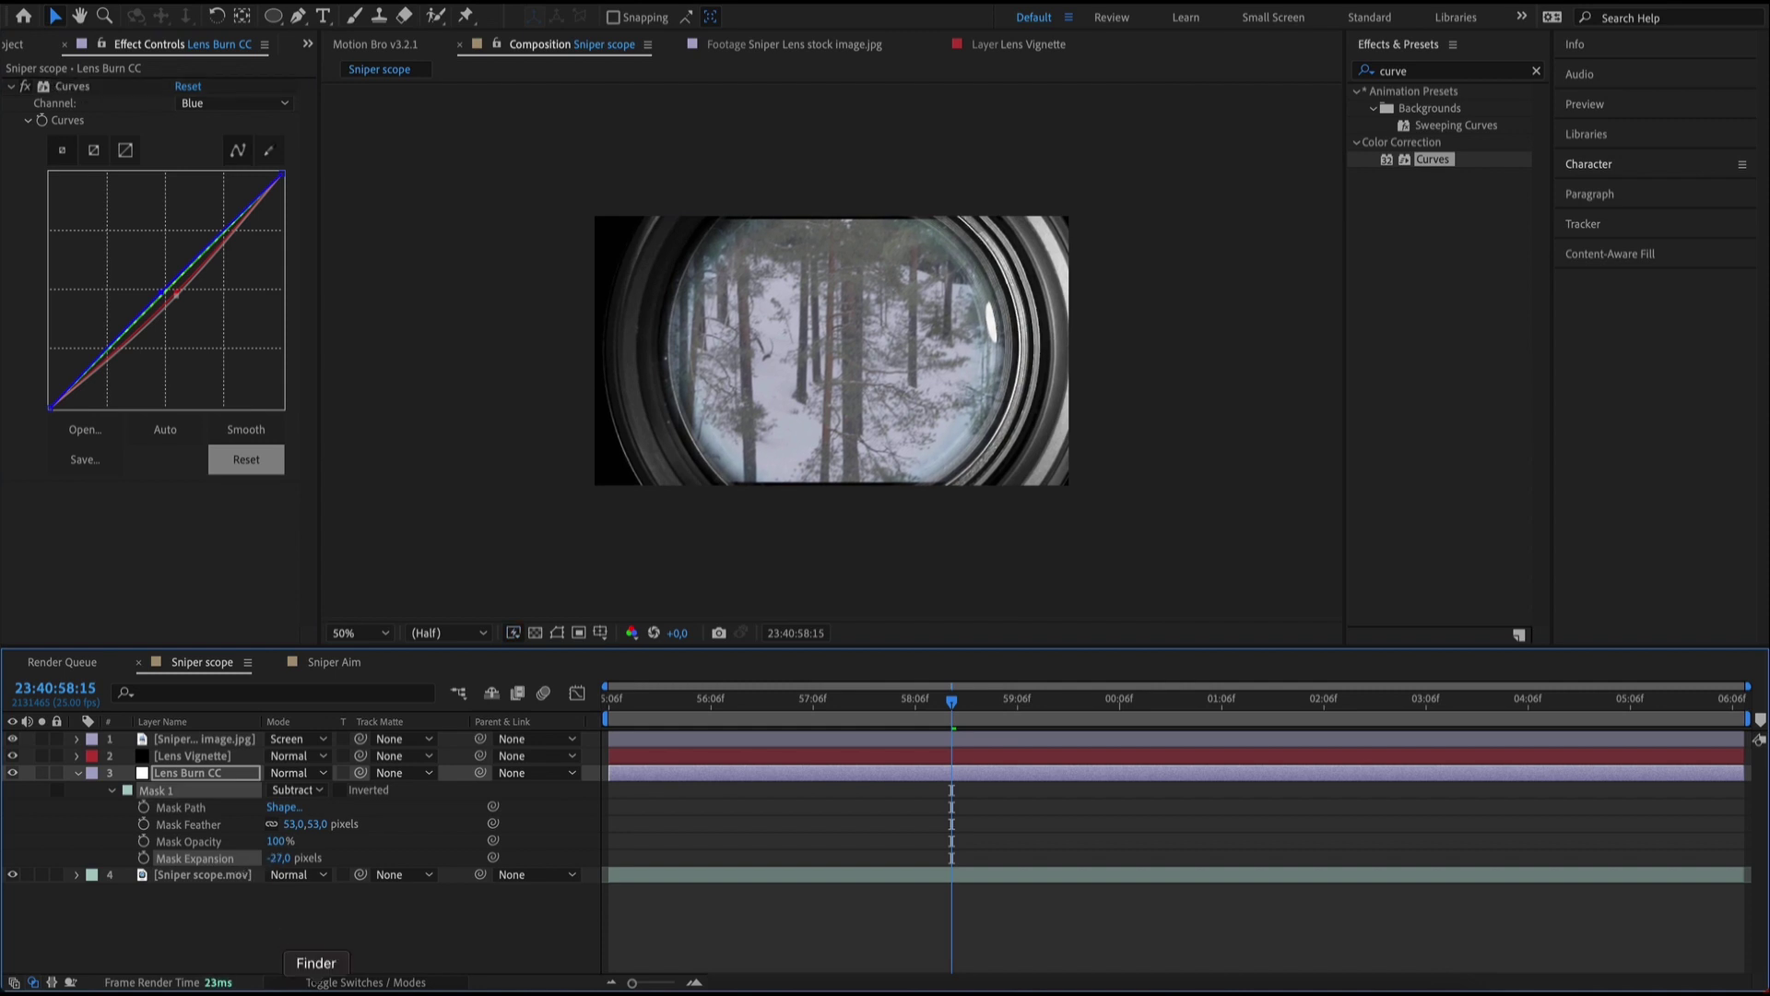
key("space")
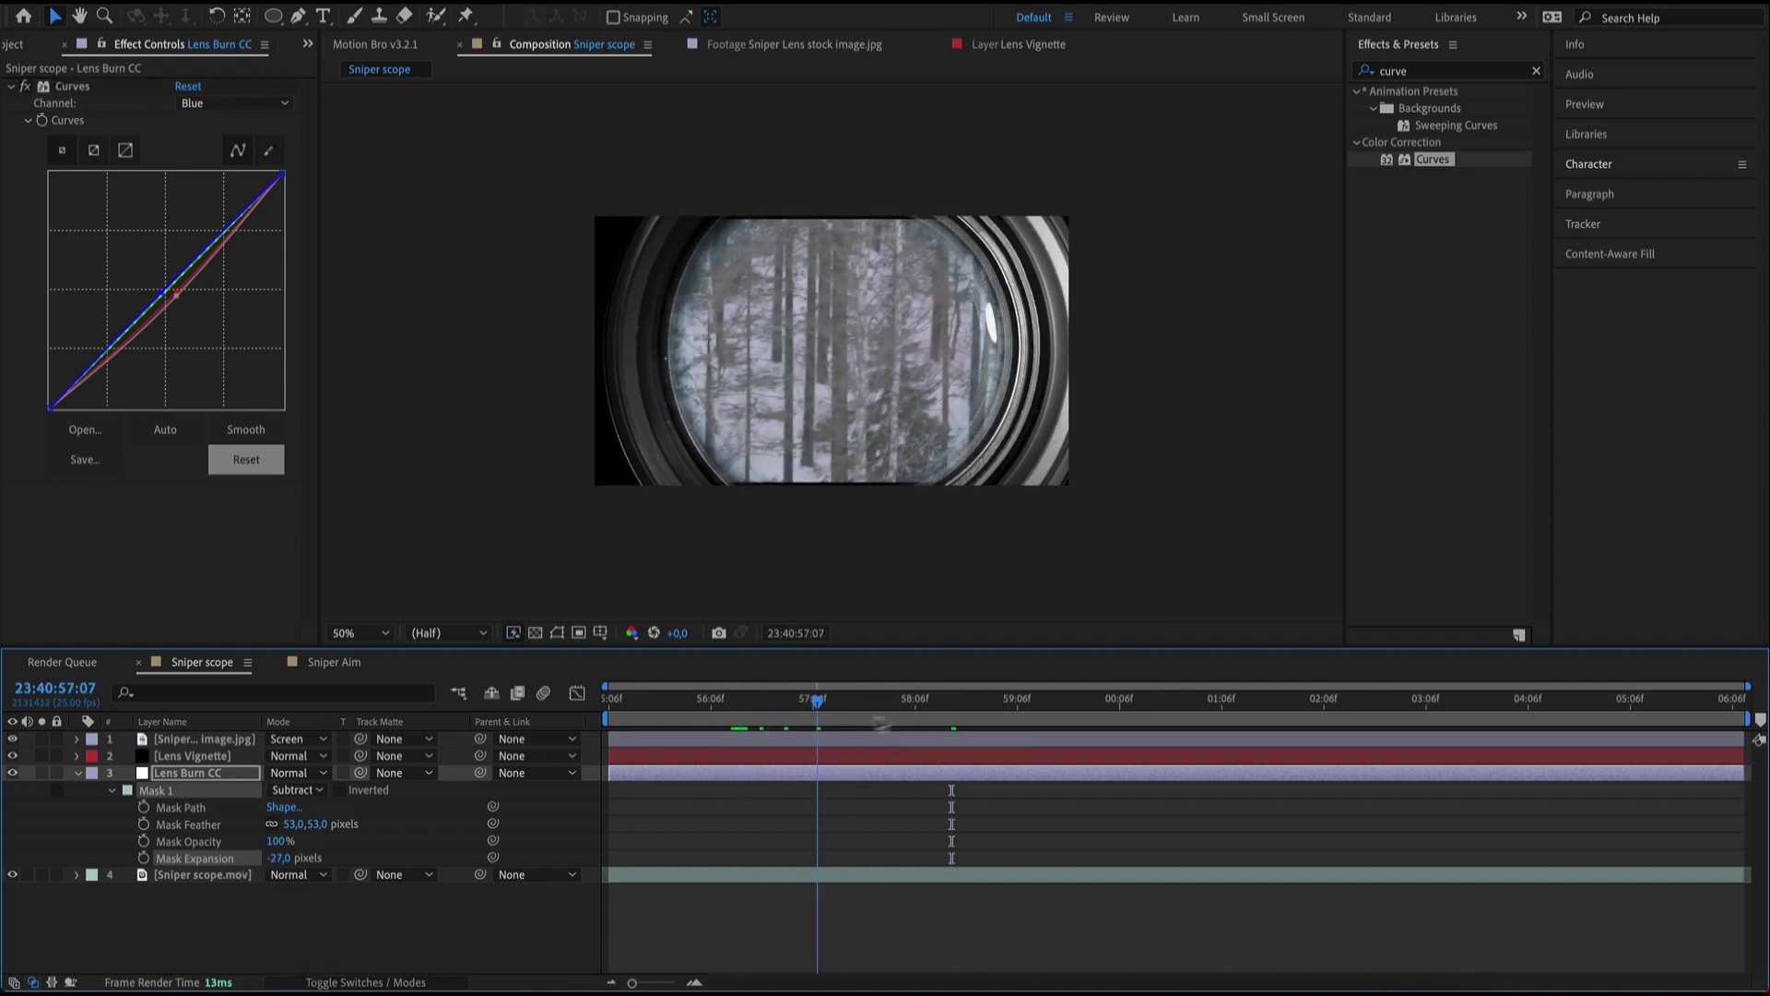
left_click_drag(1180, 731, 964, 877)
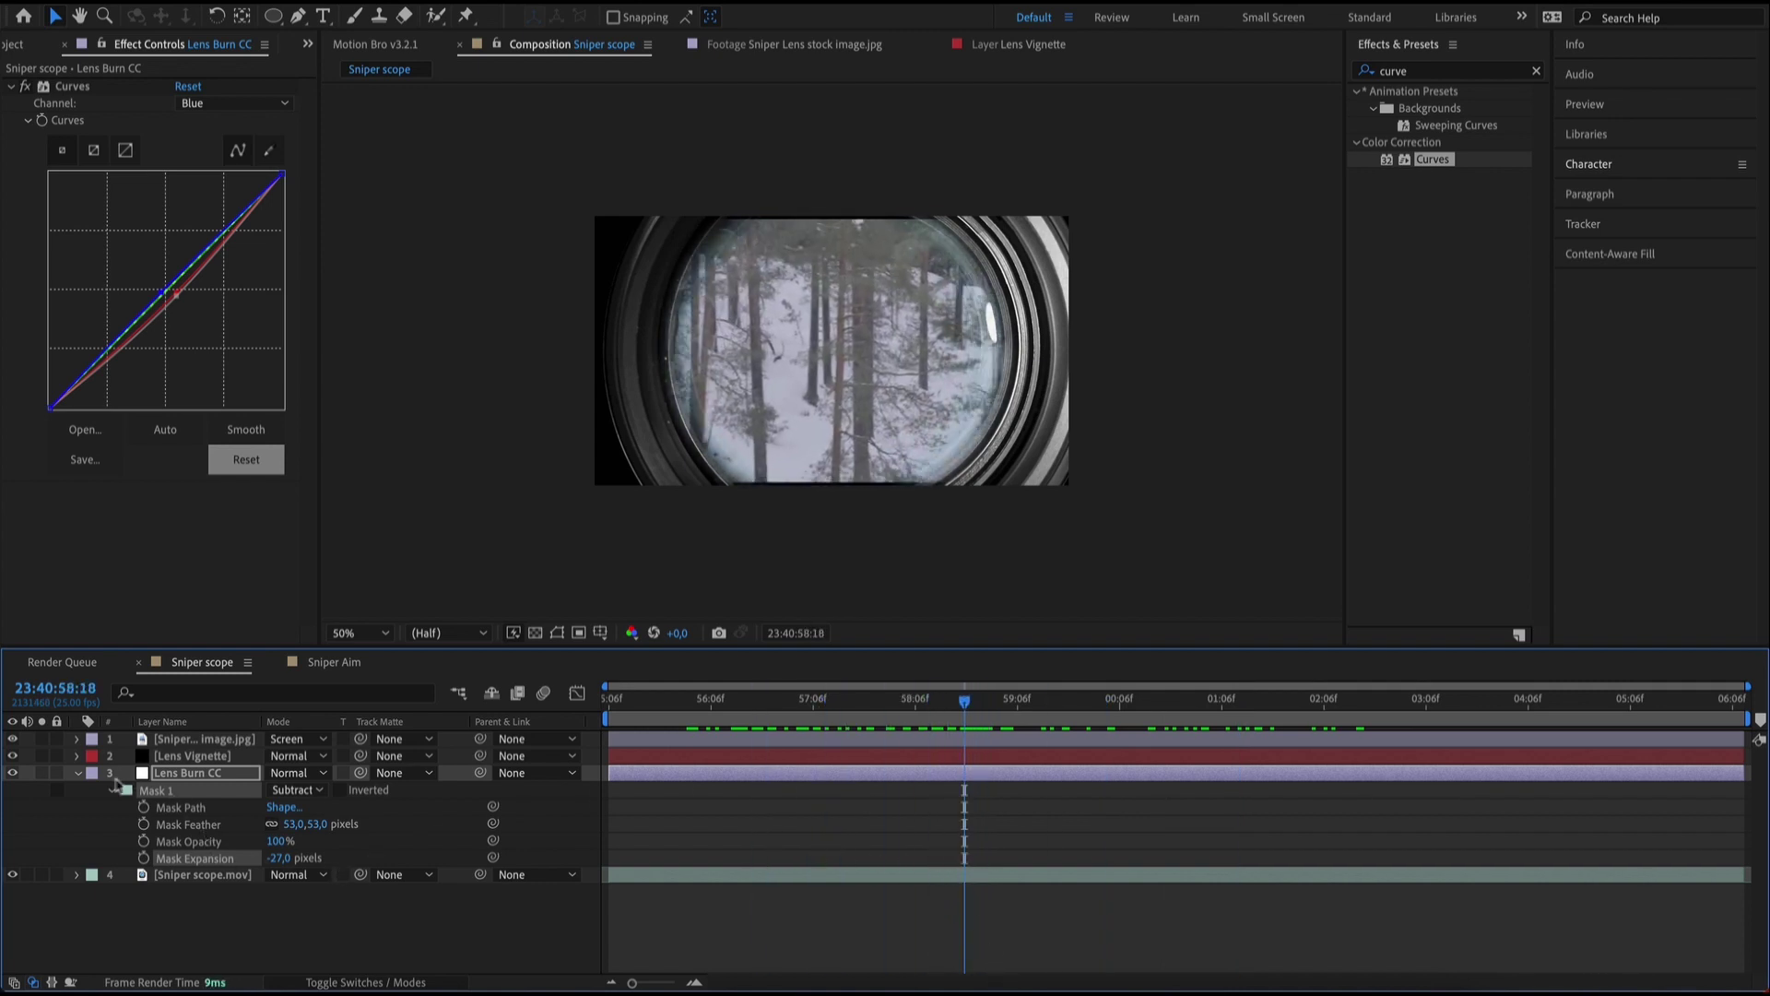
Step: Duplicate the Lens Burn CC layer and remove the Curves effect from the copy
left_click(78, 774)
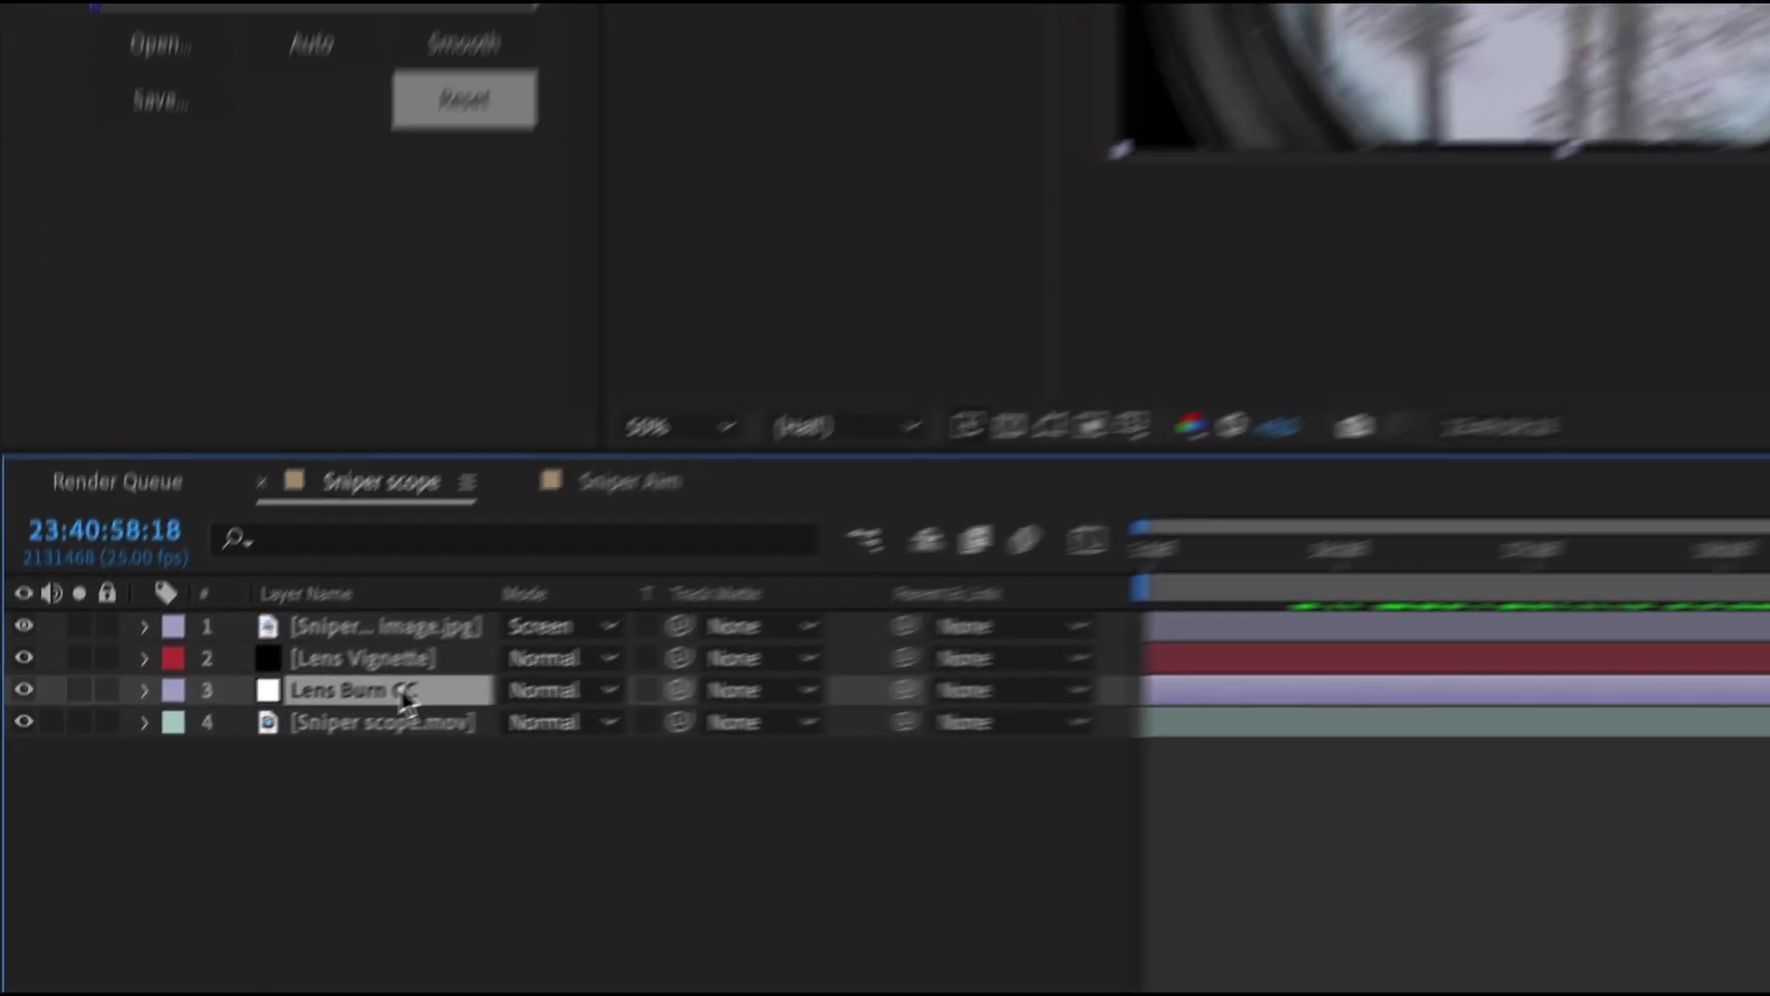
key("ctrl+d")
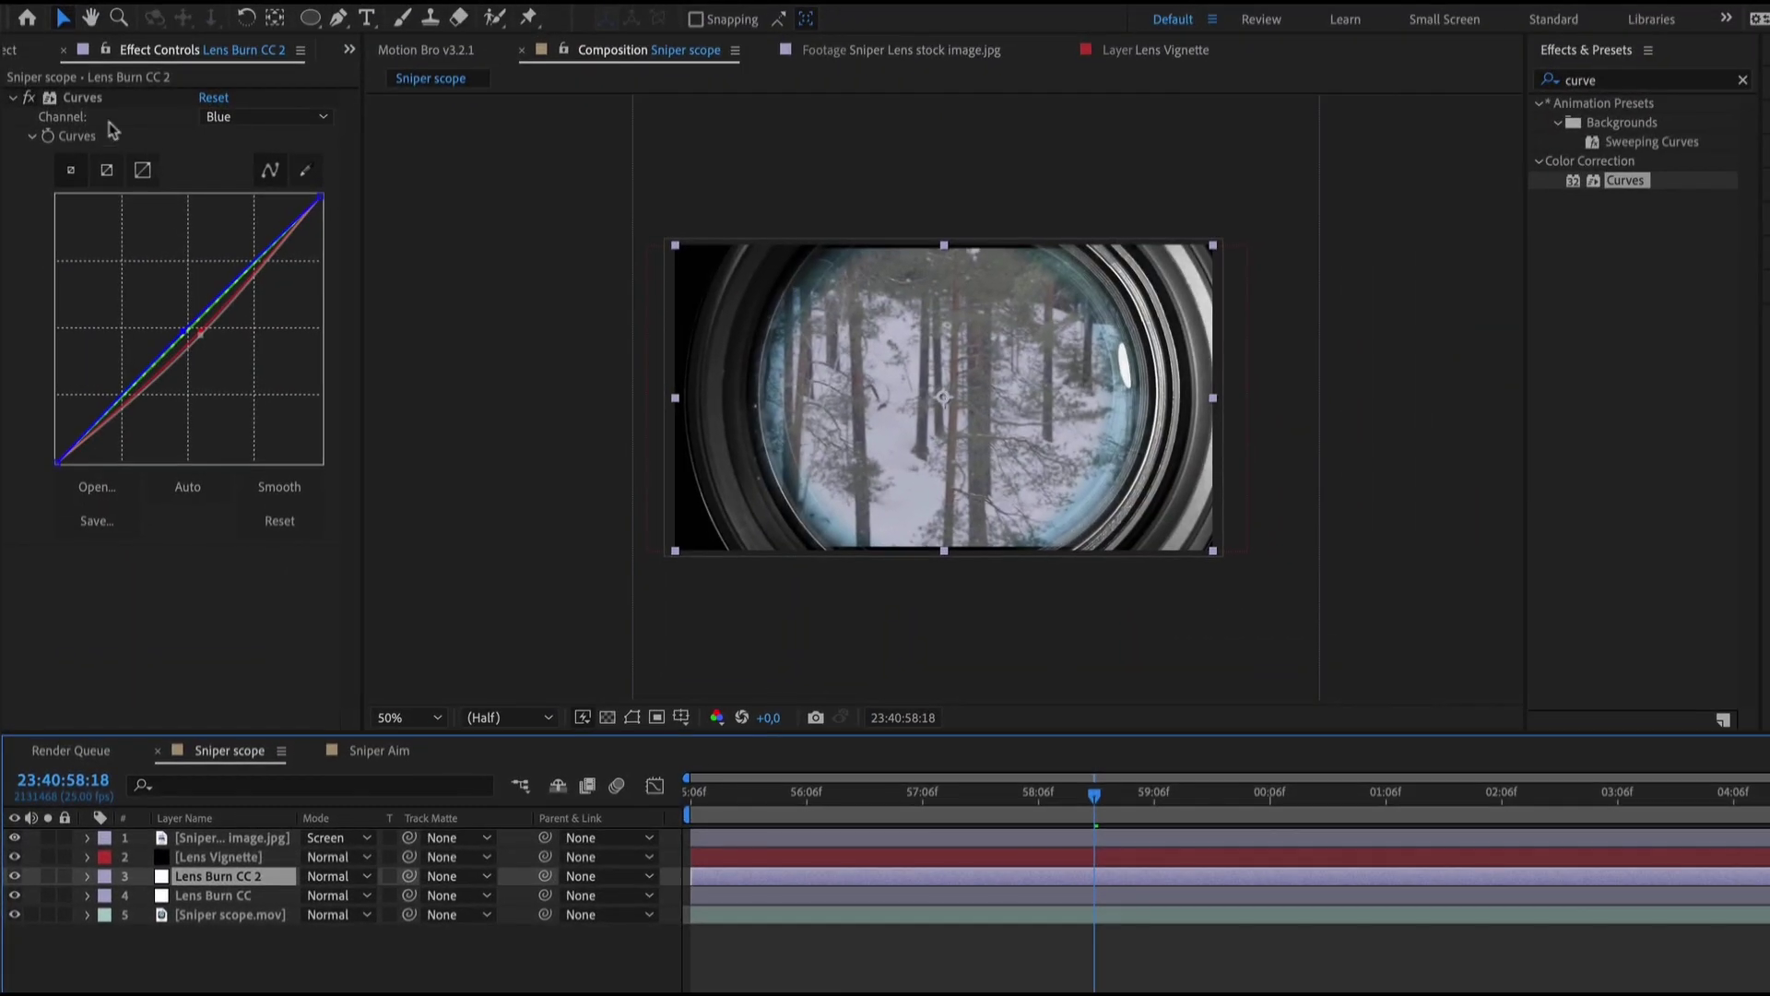
left_click(101, 101)
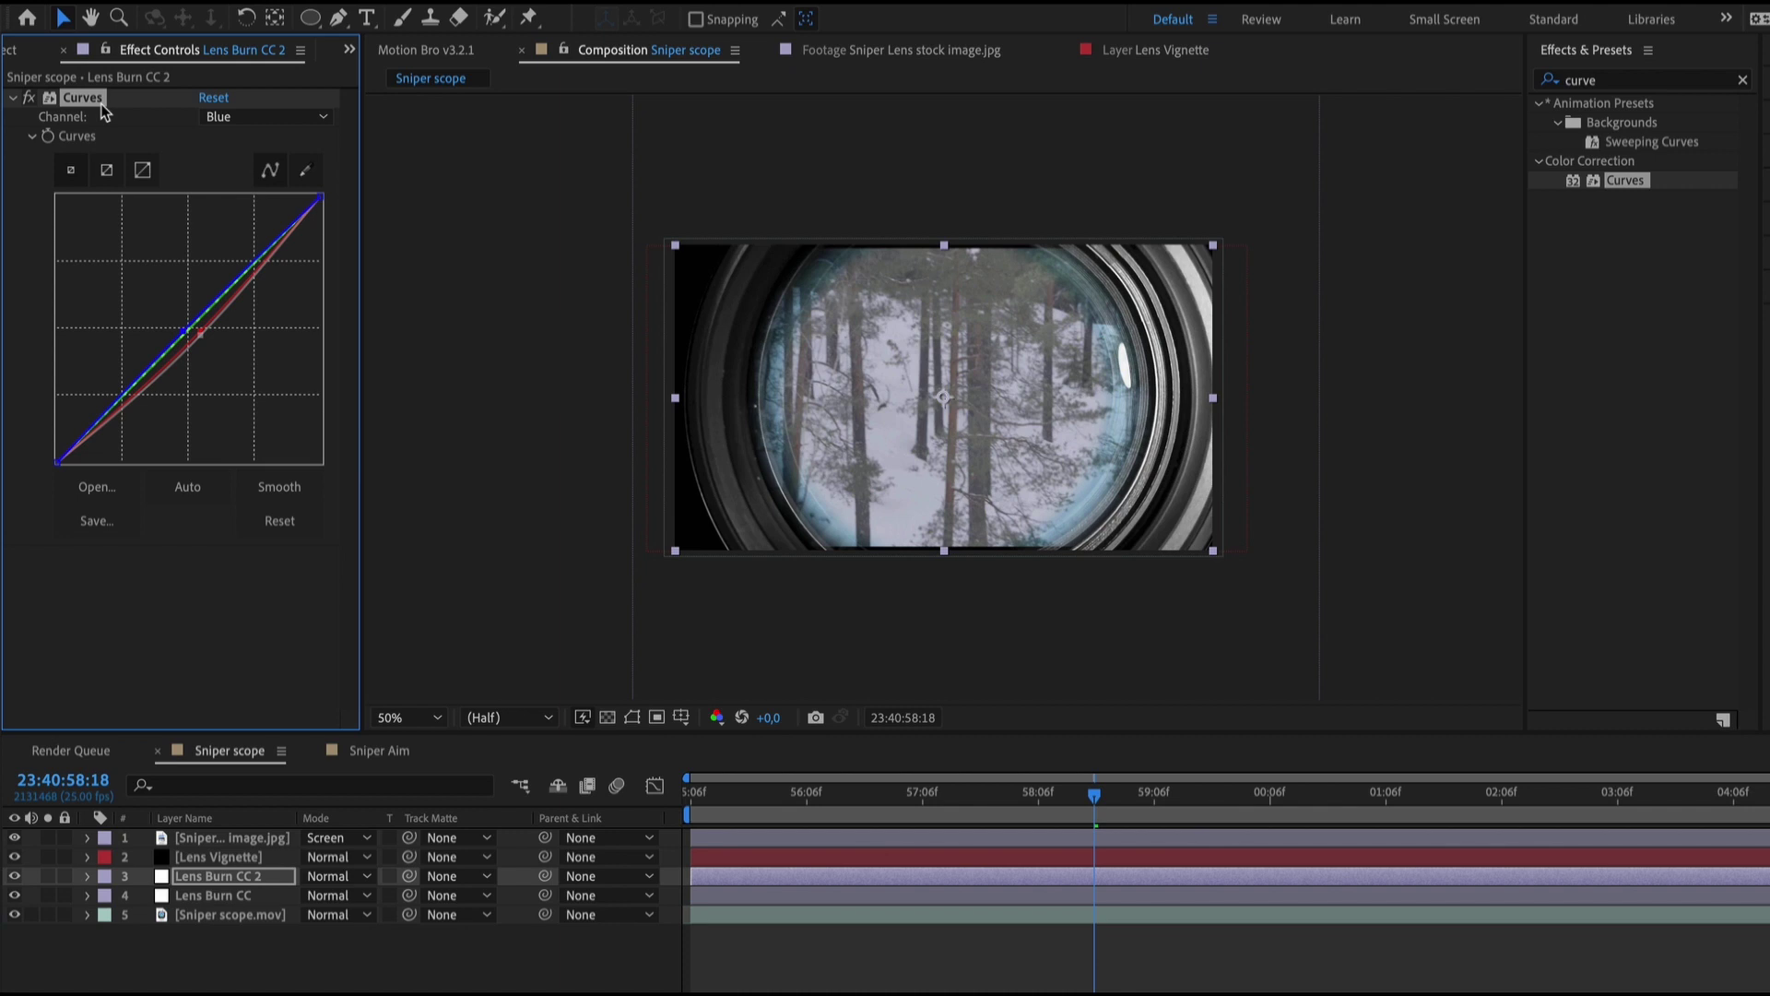
key("Delete")
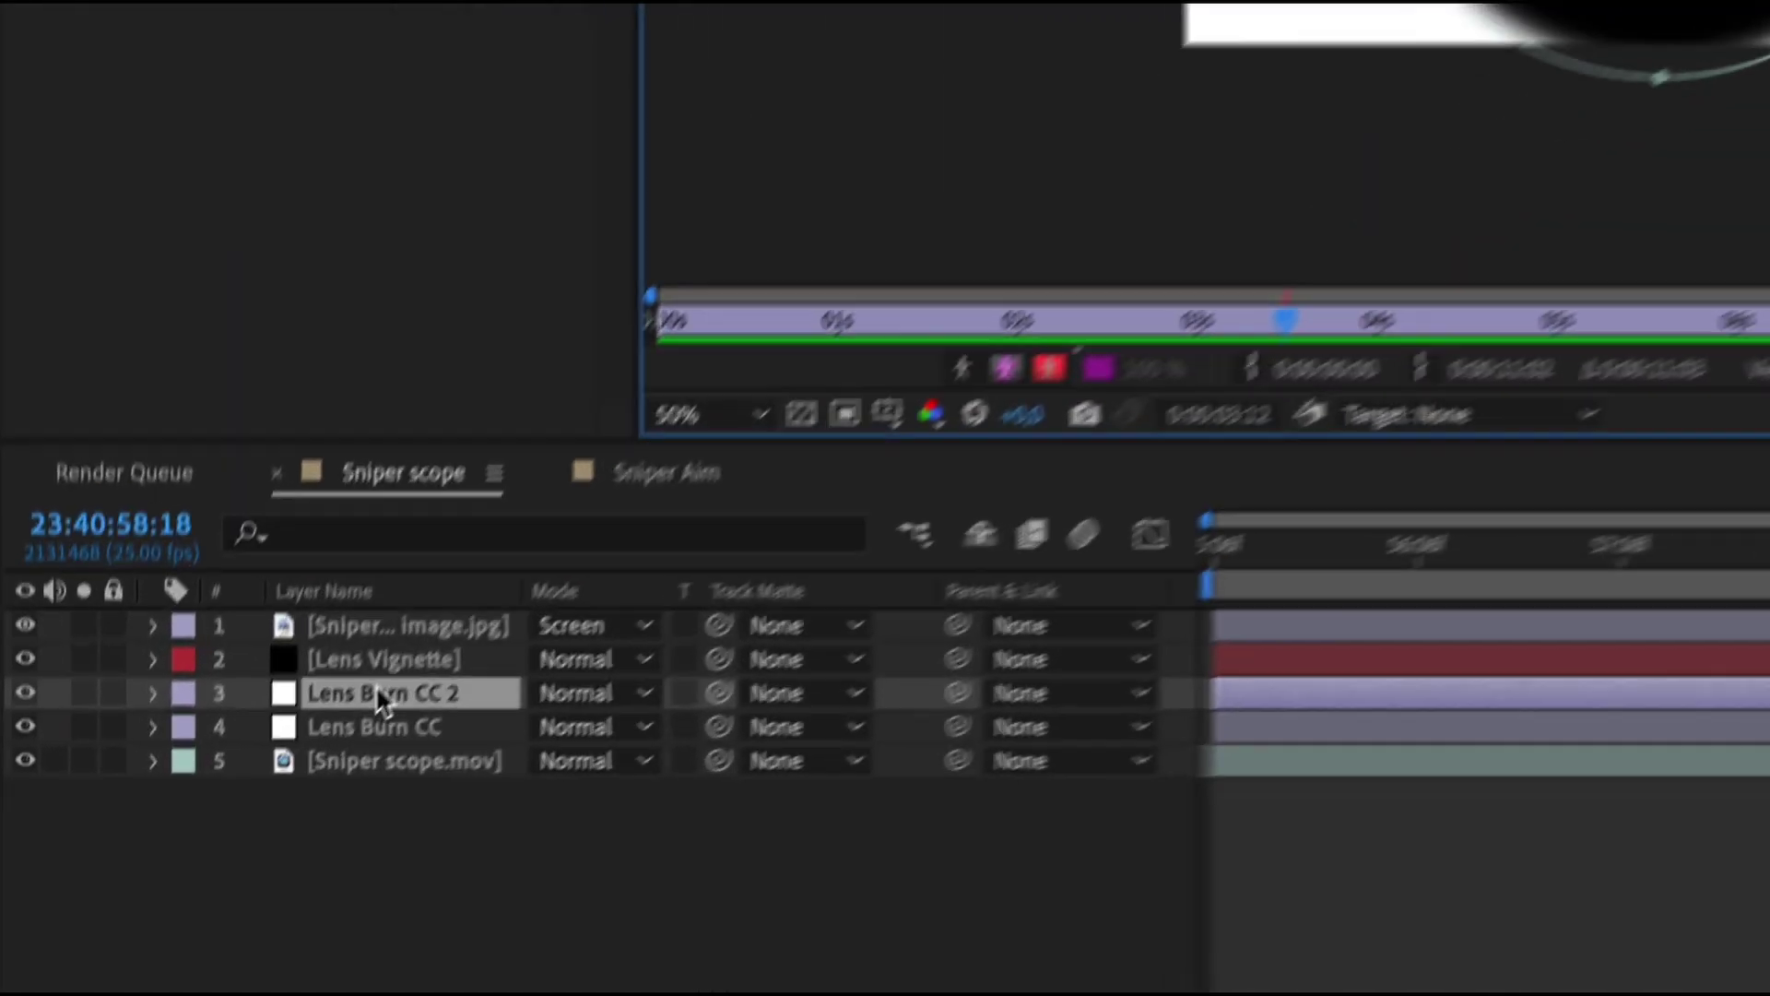
Step: Rename the duplicated adjustment layer as Lens Edge Blur
key("Return")
type("B")
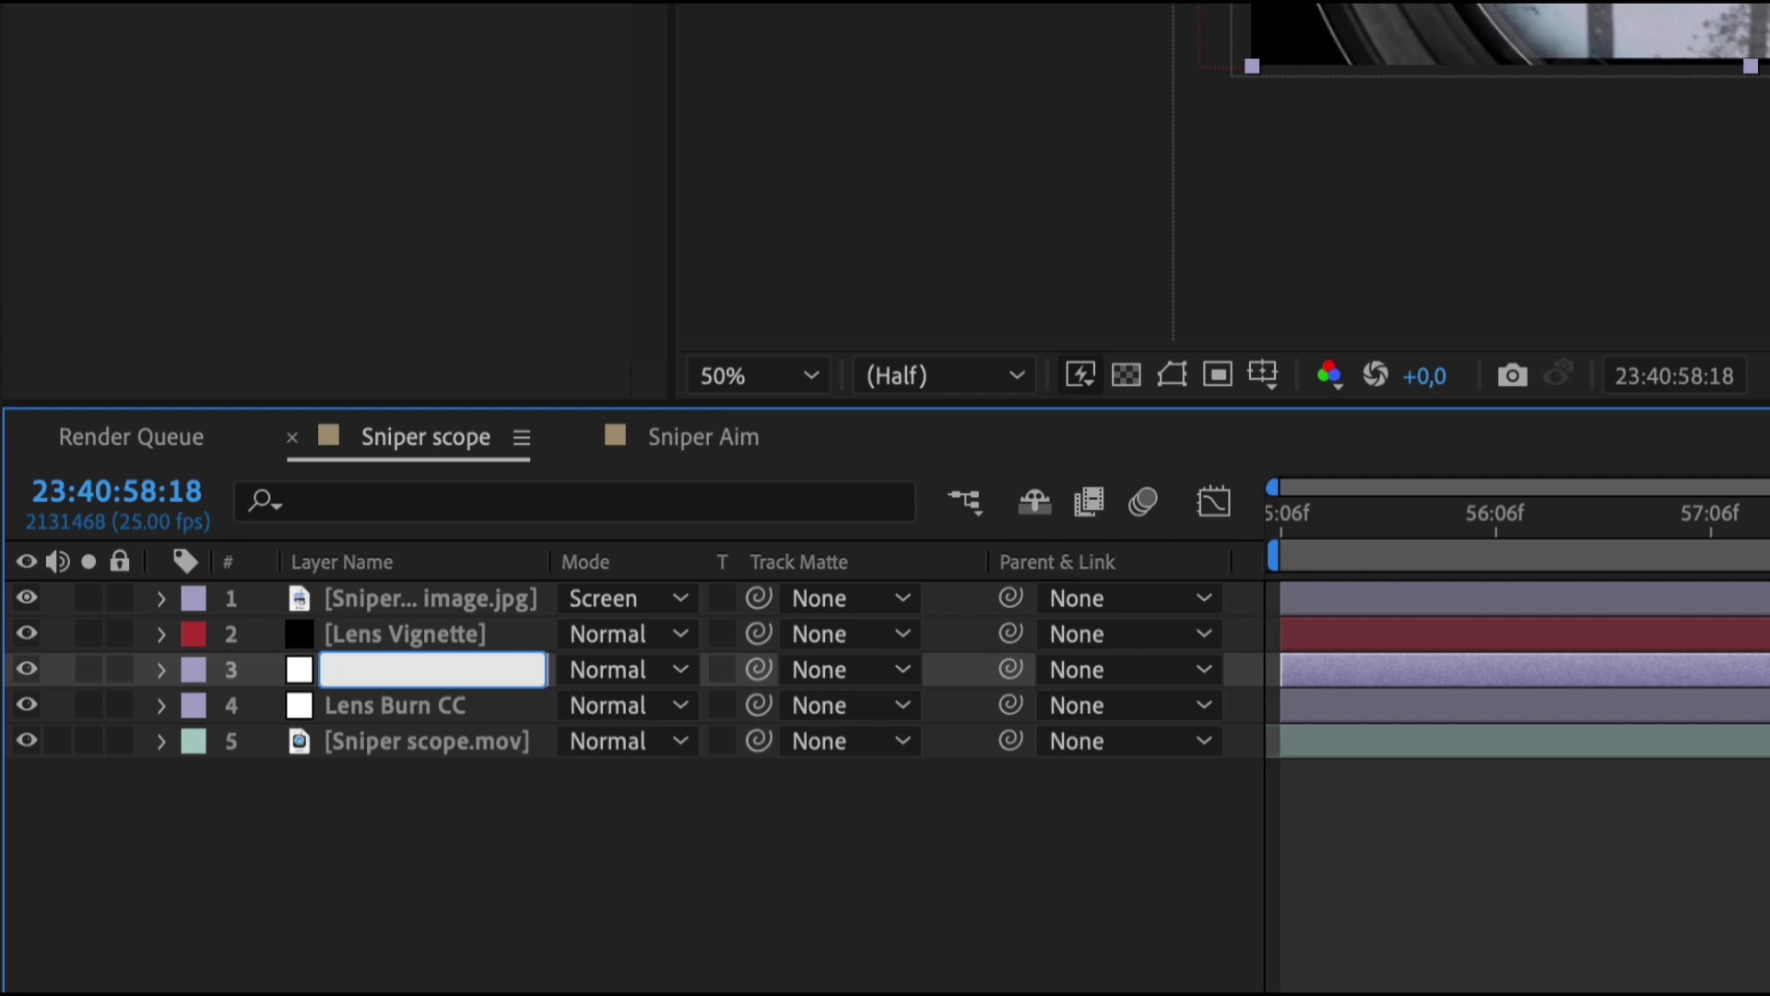
type("ens Edge Blur")
key("Return")
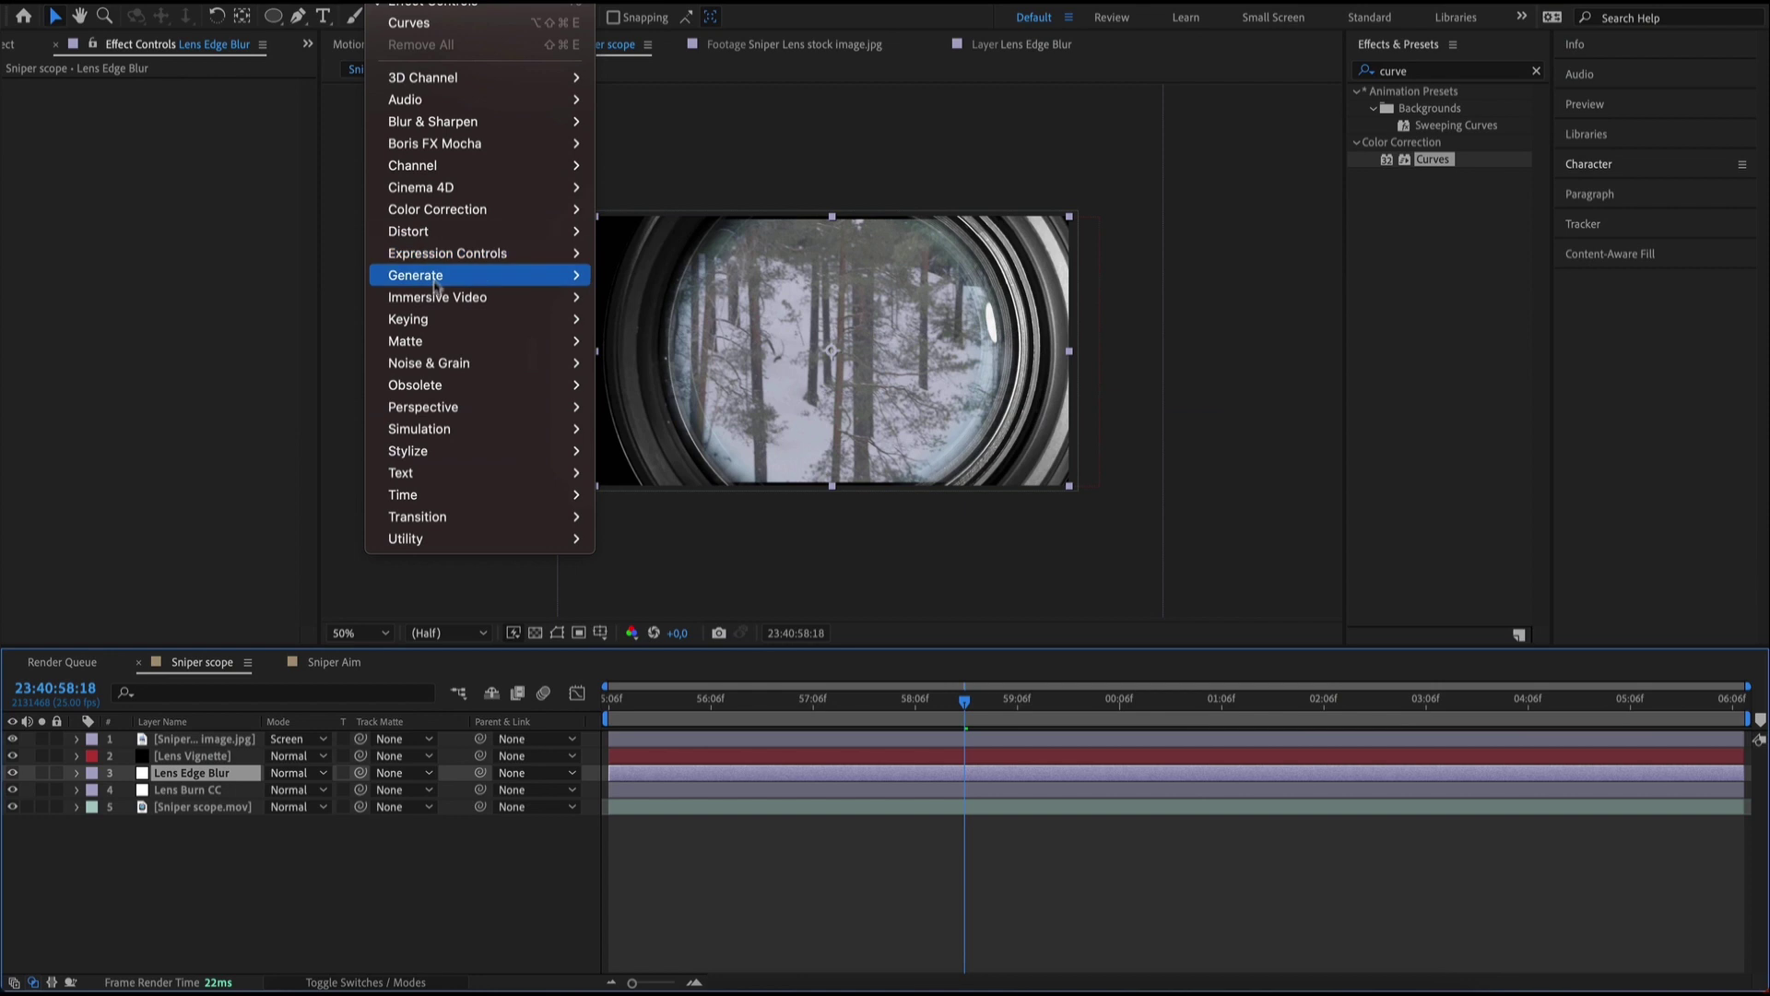
Step: Apply a Fast Box Blur with Repeat Edge Pixels enabled to the Lens Edge Blur layer
mouse_move(461, 121)
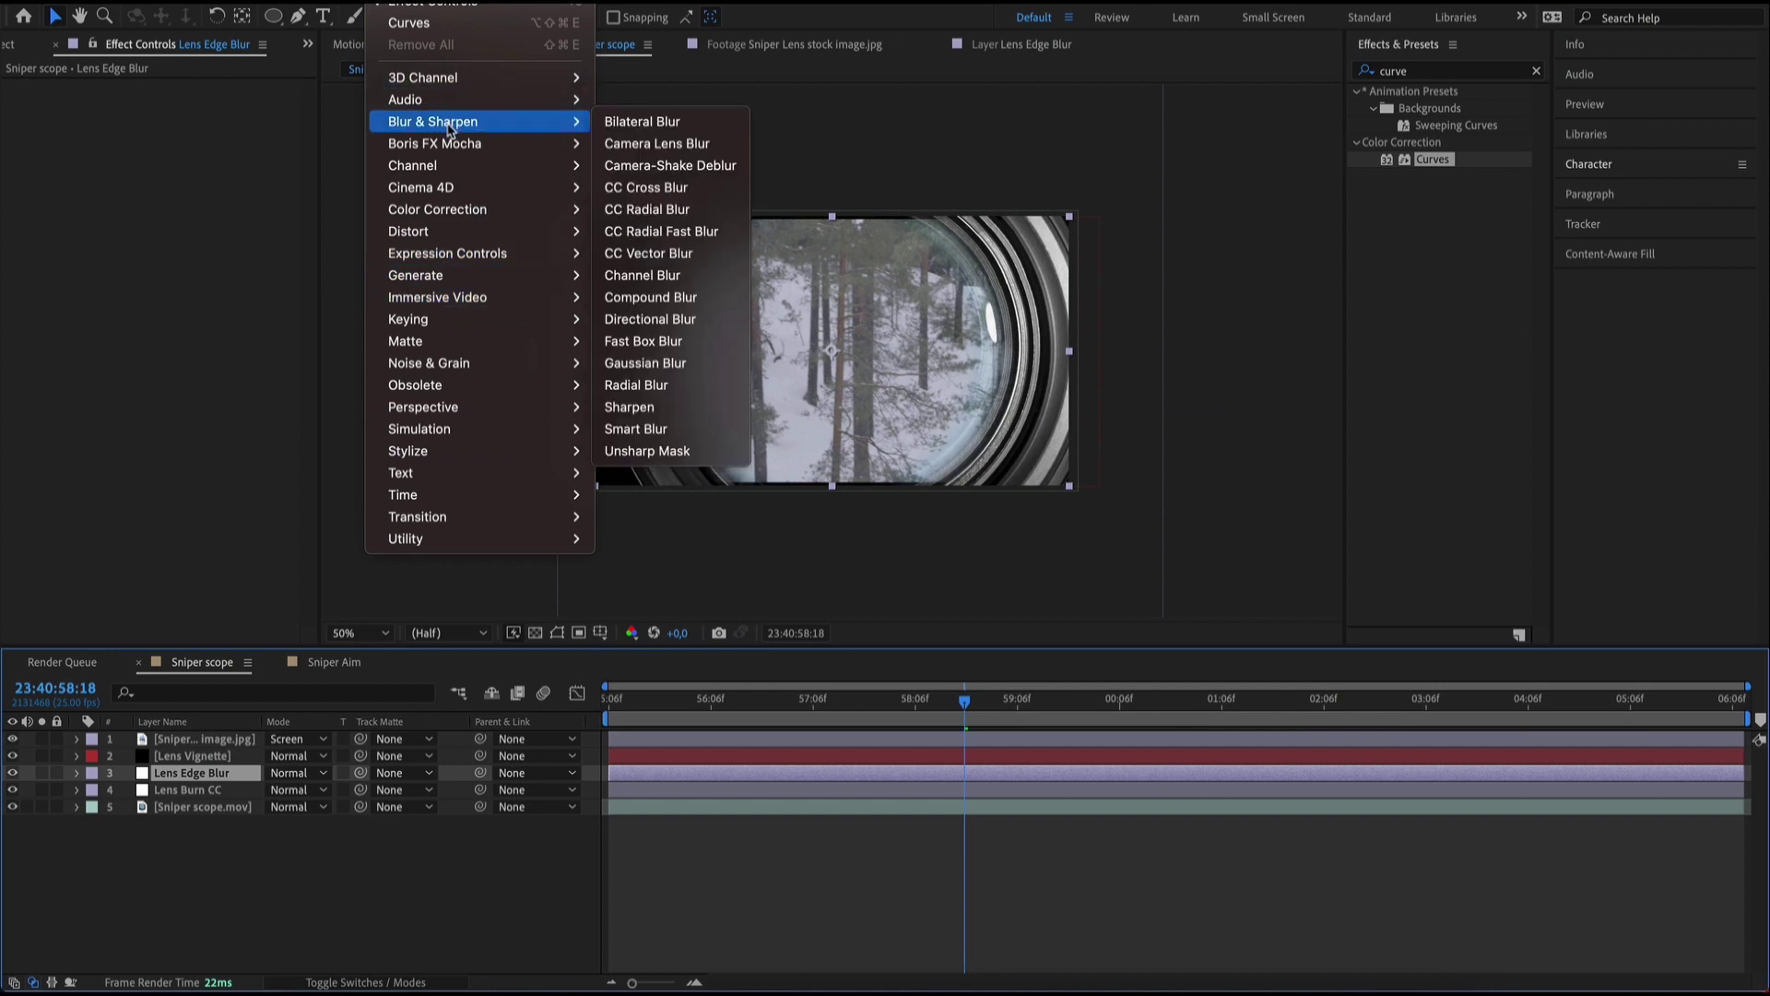
left_click(691, 337)
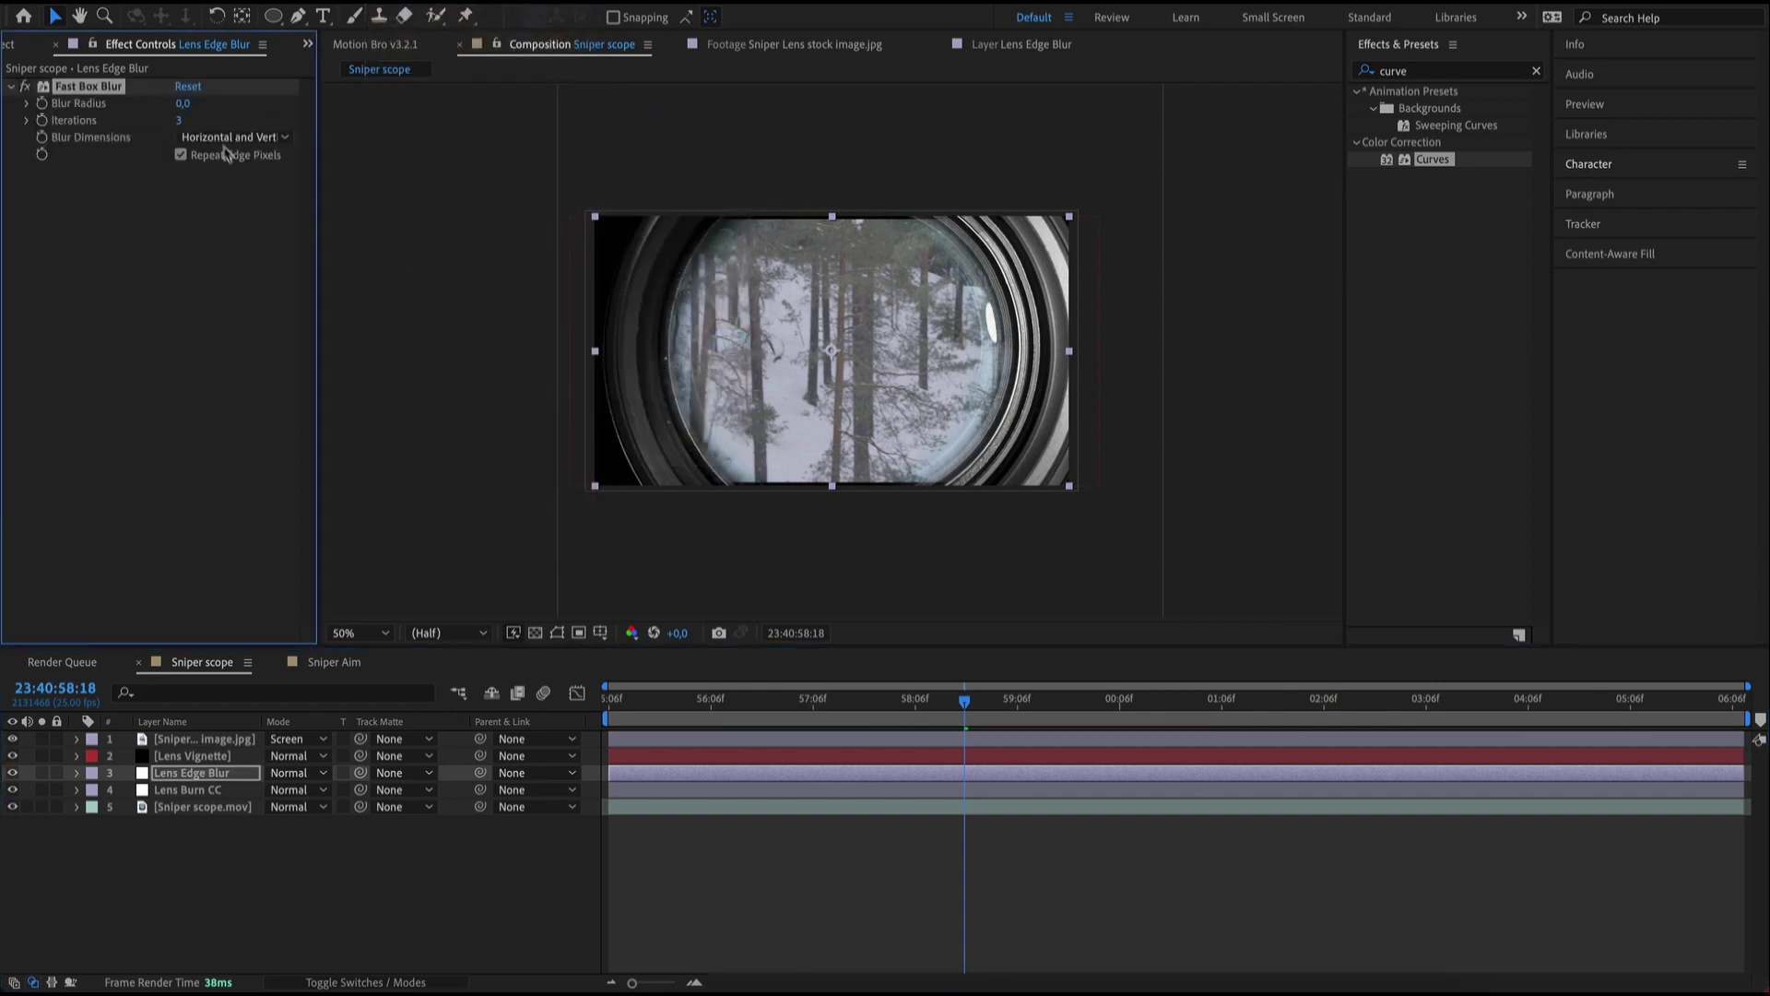
left_click_drag(187, 104, 189, 105)
Step: Set the Lens Edge Blur mask expansion to -115 pixels so the blur reaches further into the lens
key("m")
key("m")
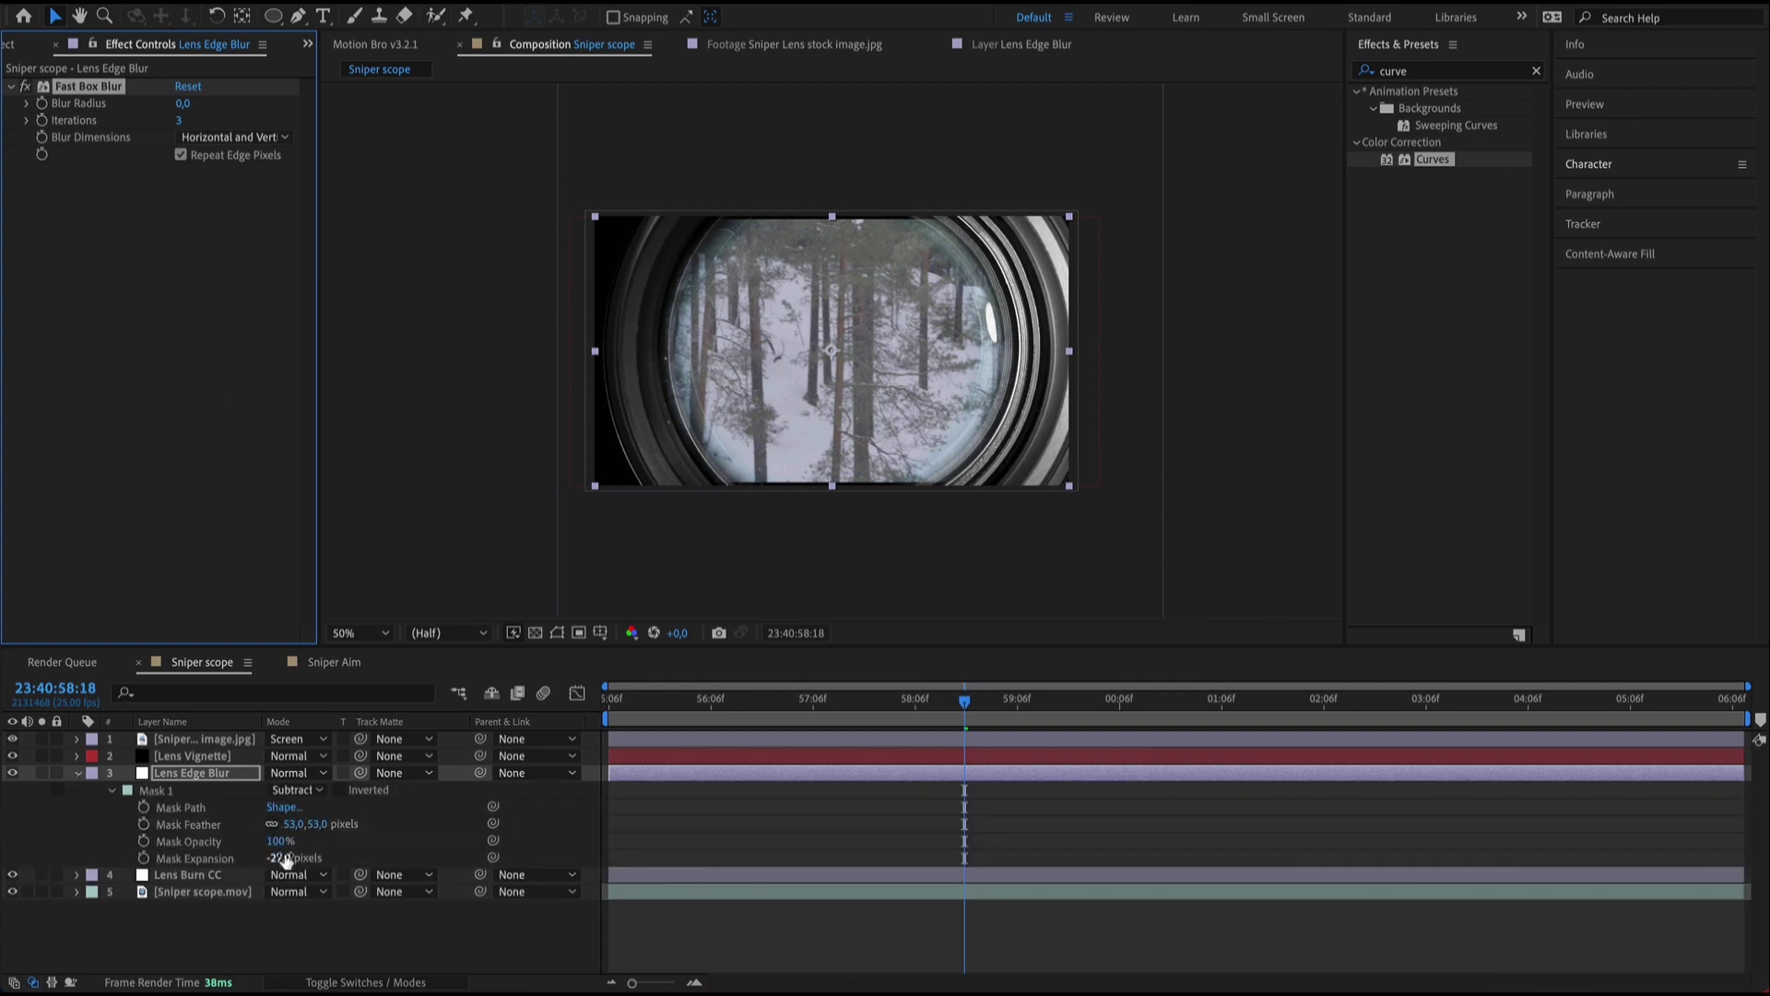
left_click(277, 858)
left_click_drag(275, 857, 232, 867)
left_click(514, 633)
left_click(553, 648)
left_click_drag(281, 860, 92, 917)
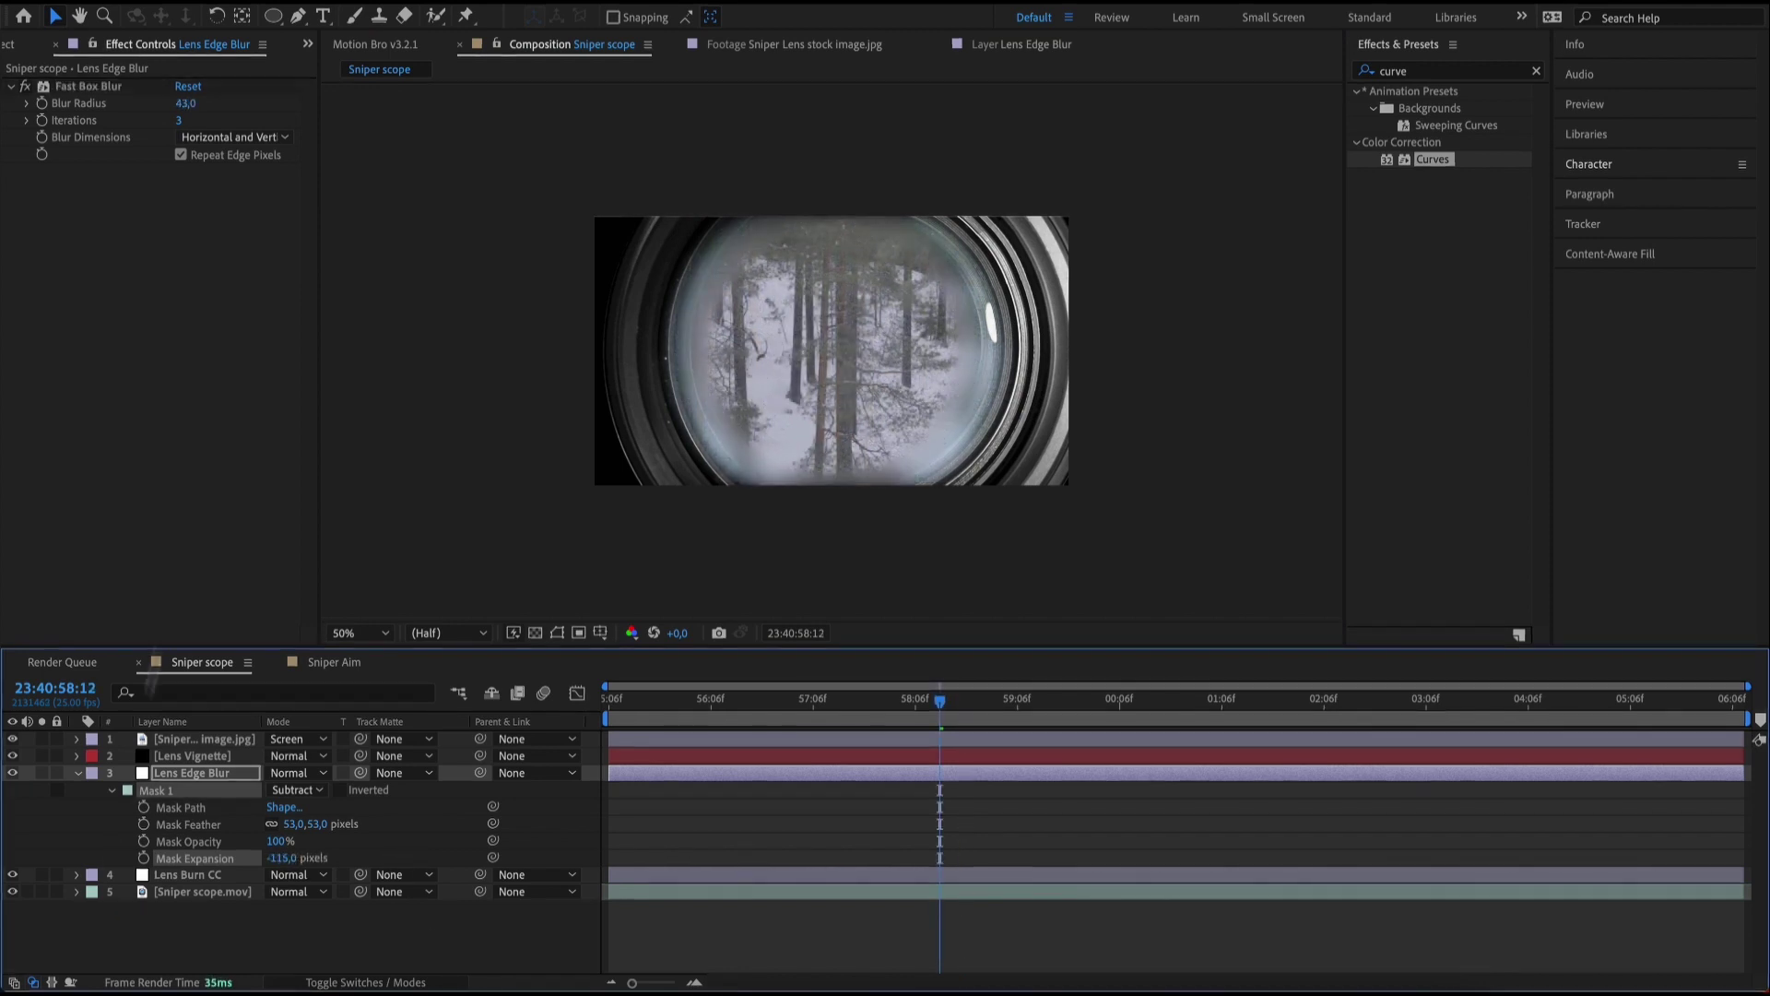
Step: Set the Fast Box Blur radius to 4, check the blurred edge over the footage, and collapse the layer and effect properties
left_click_drag(187, 103, 154, 112)
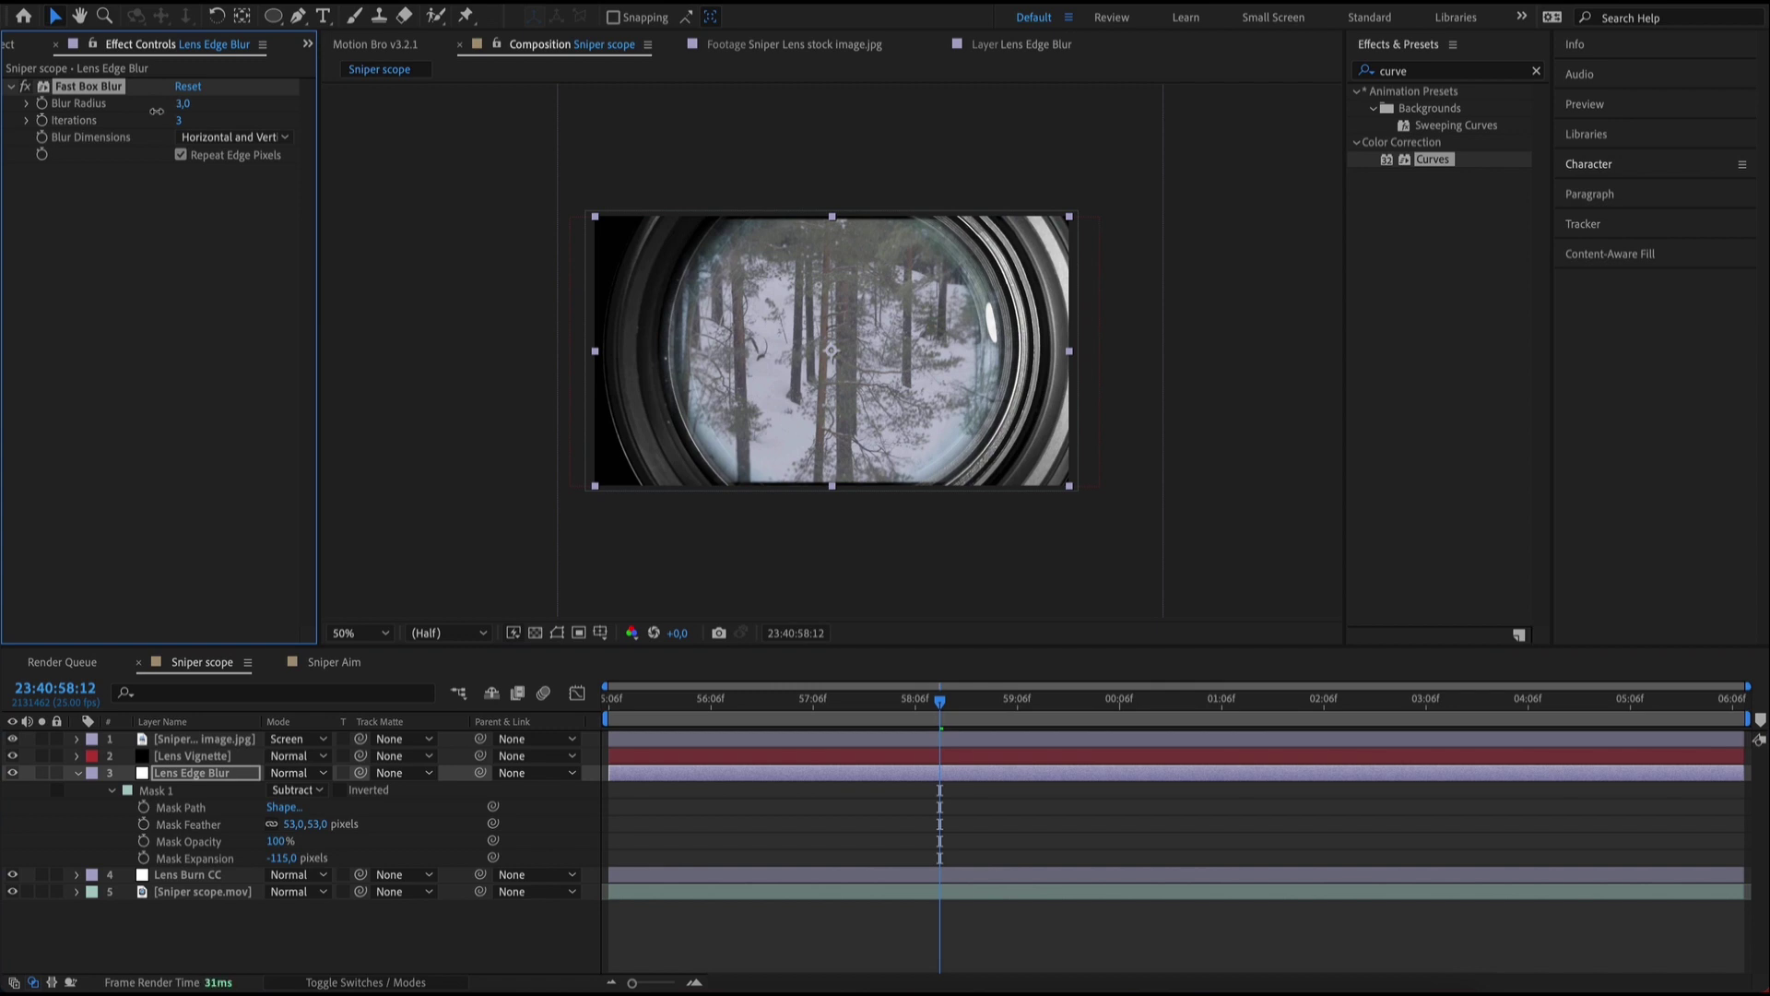
left_click_drag(763, 699, 915, 745)
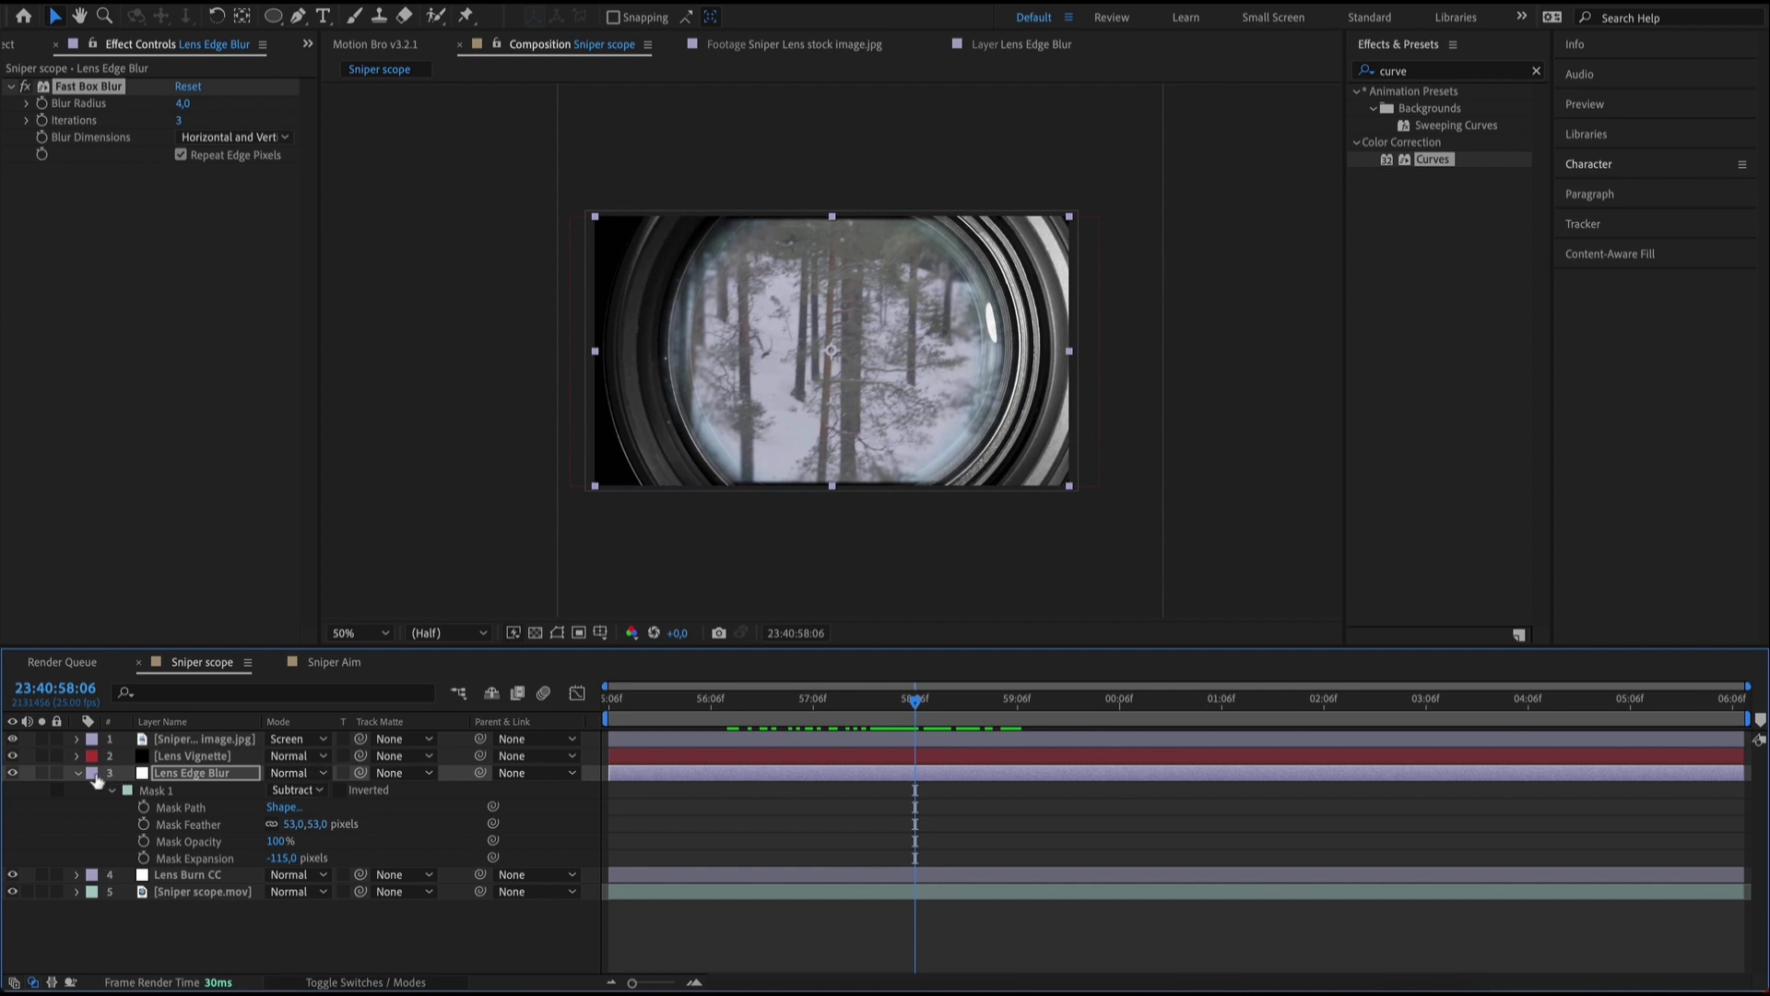
left_click(81, 777)
left_click(153, 848)
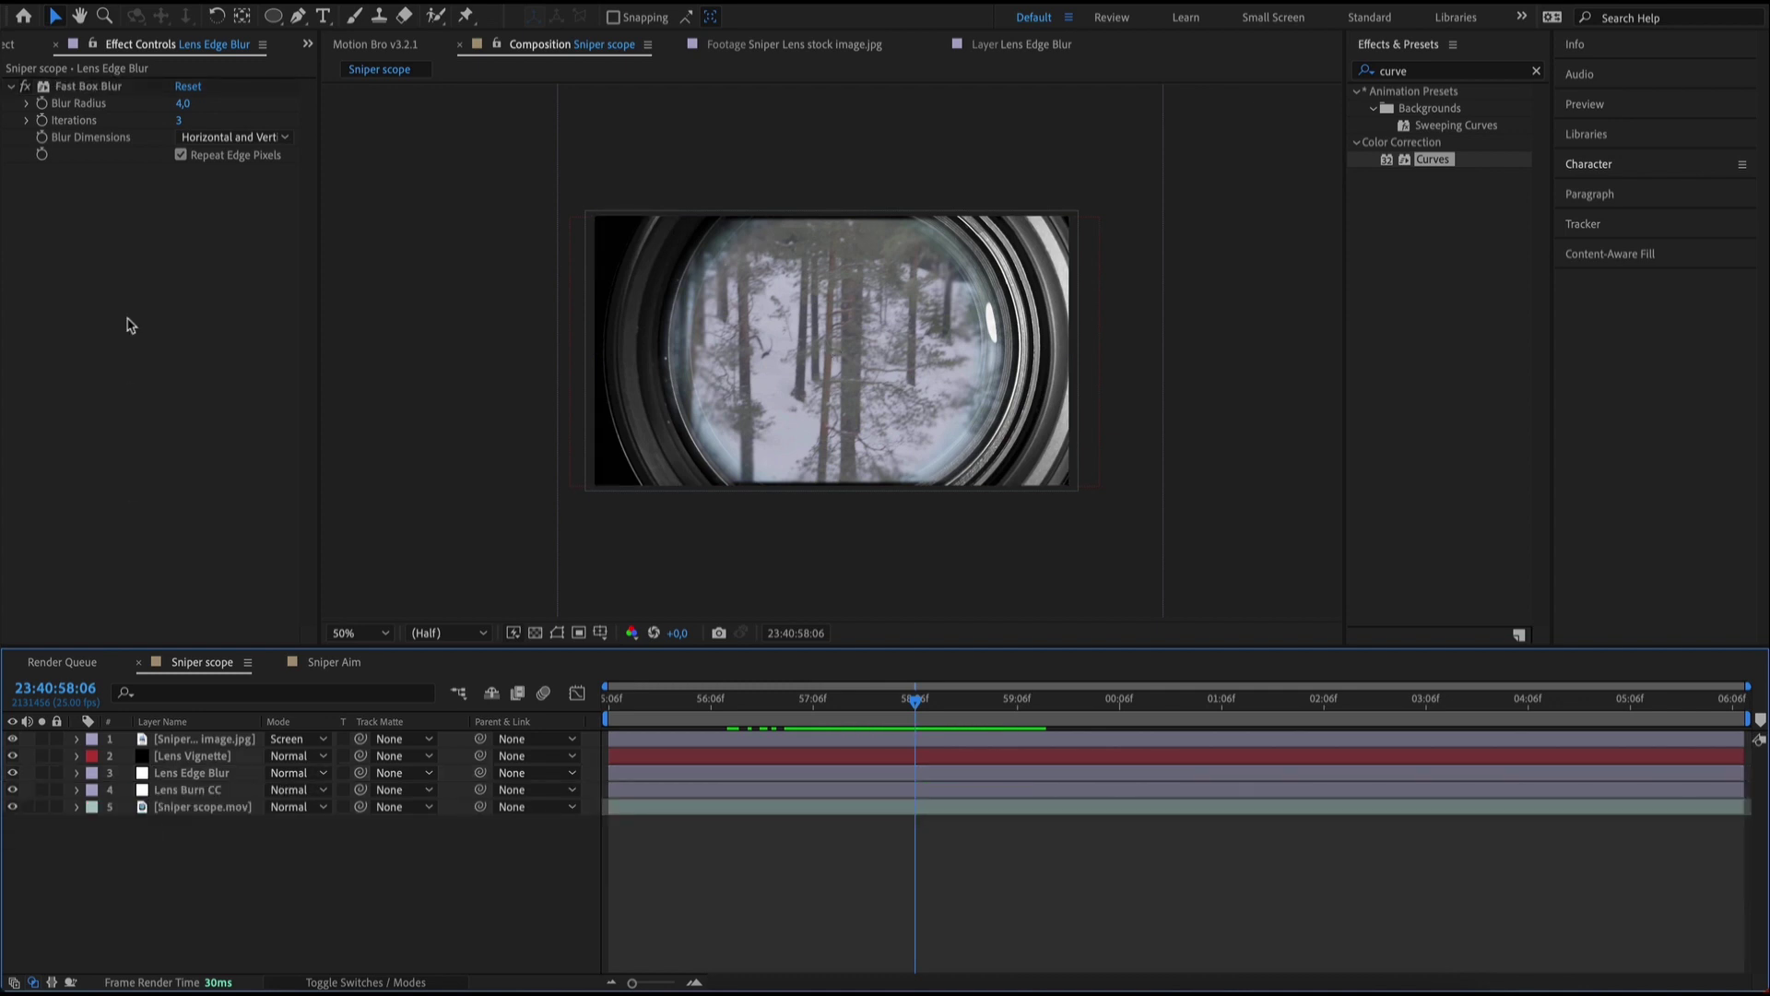
left_click(13, 87)
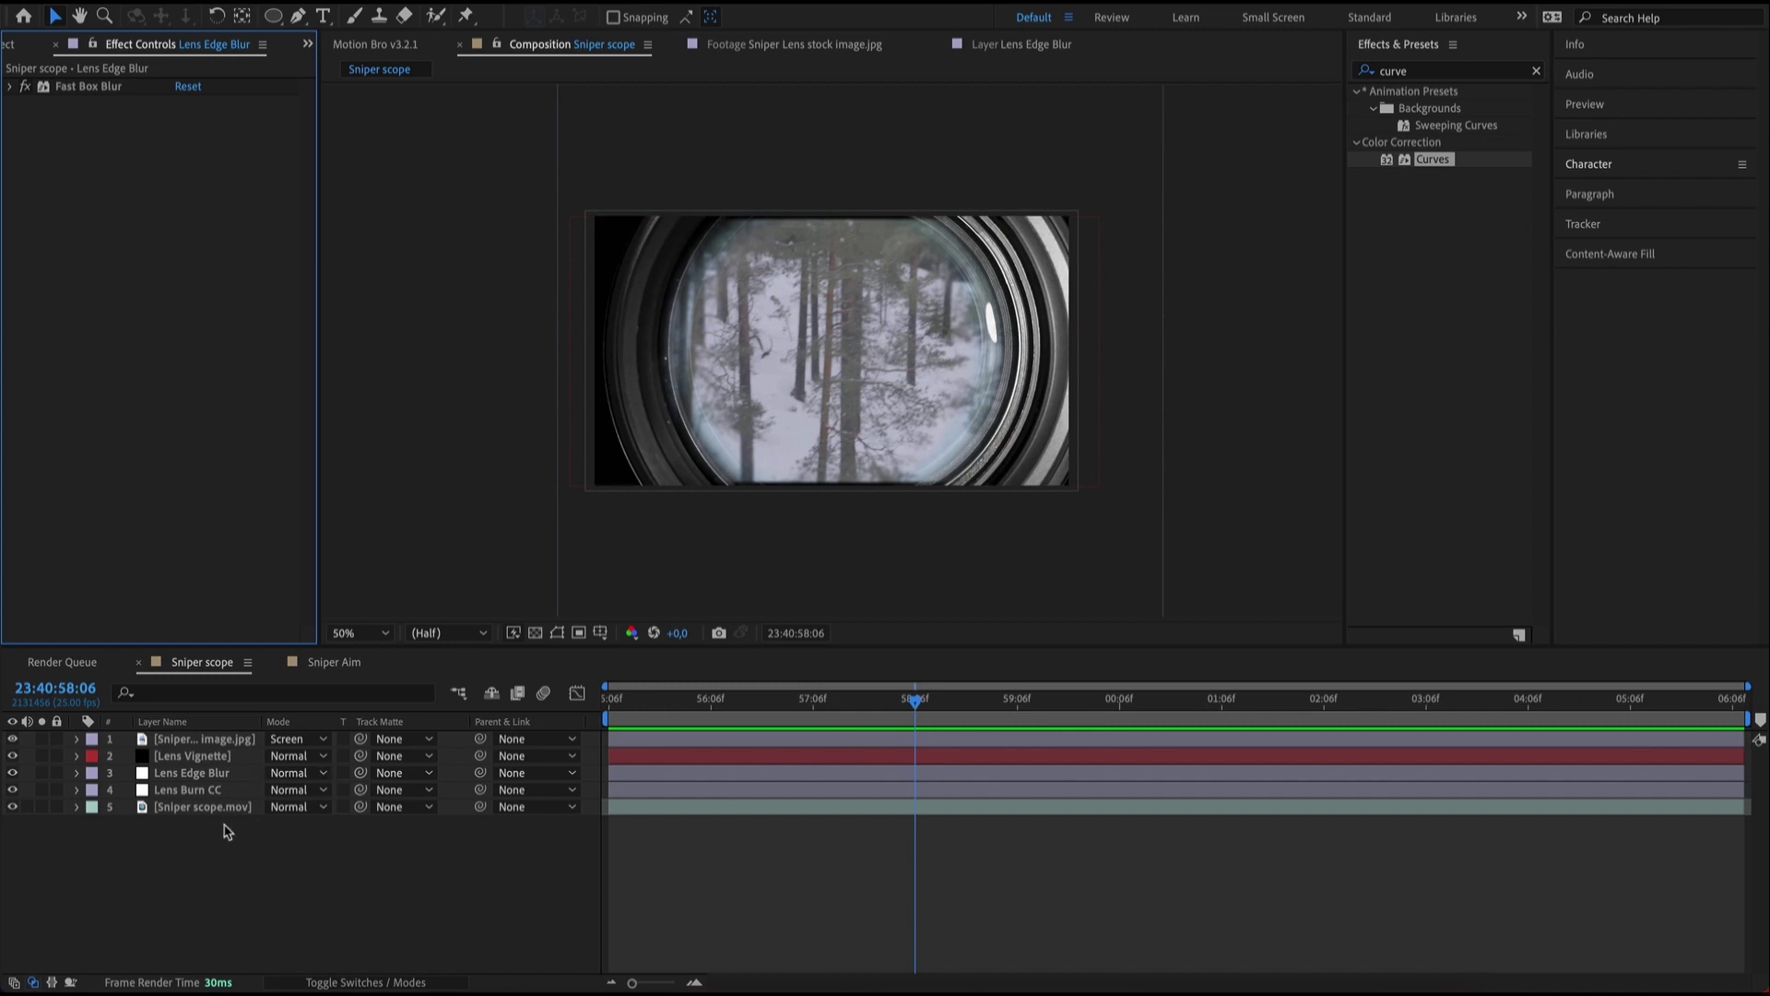
Step: Create an adjustment layer named Optics Distortion and place it directly below Lens Vignette
right_click(201, 857)
mouse_move(341, 728)
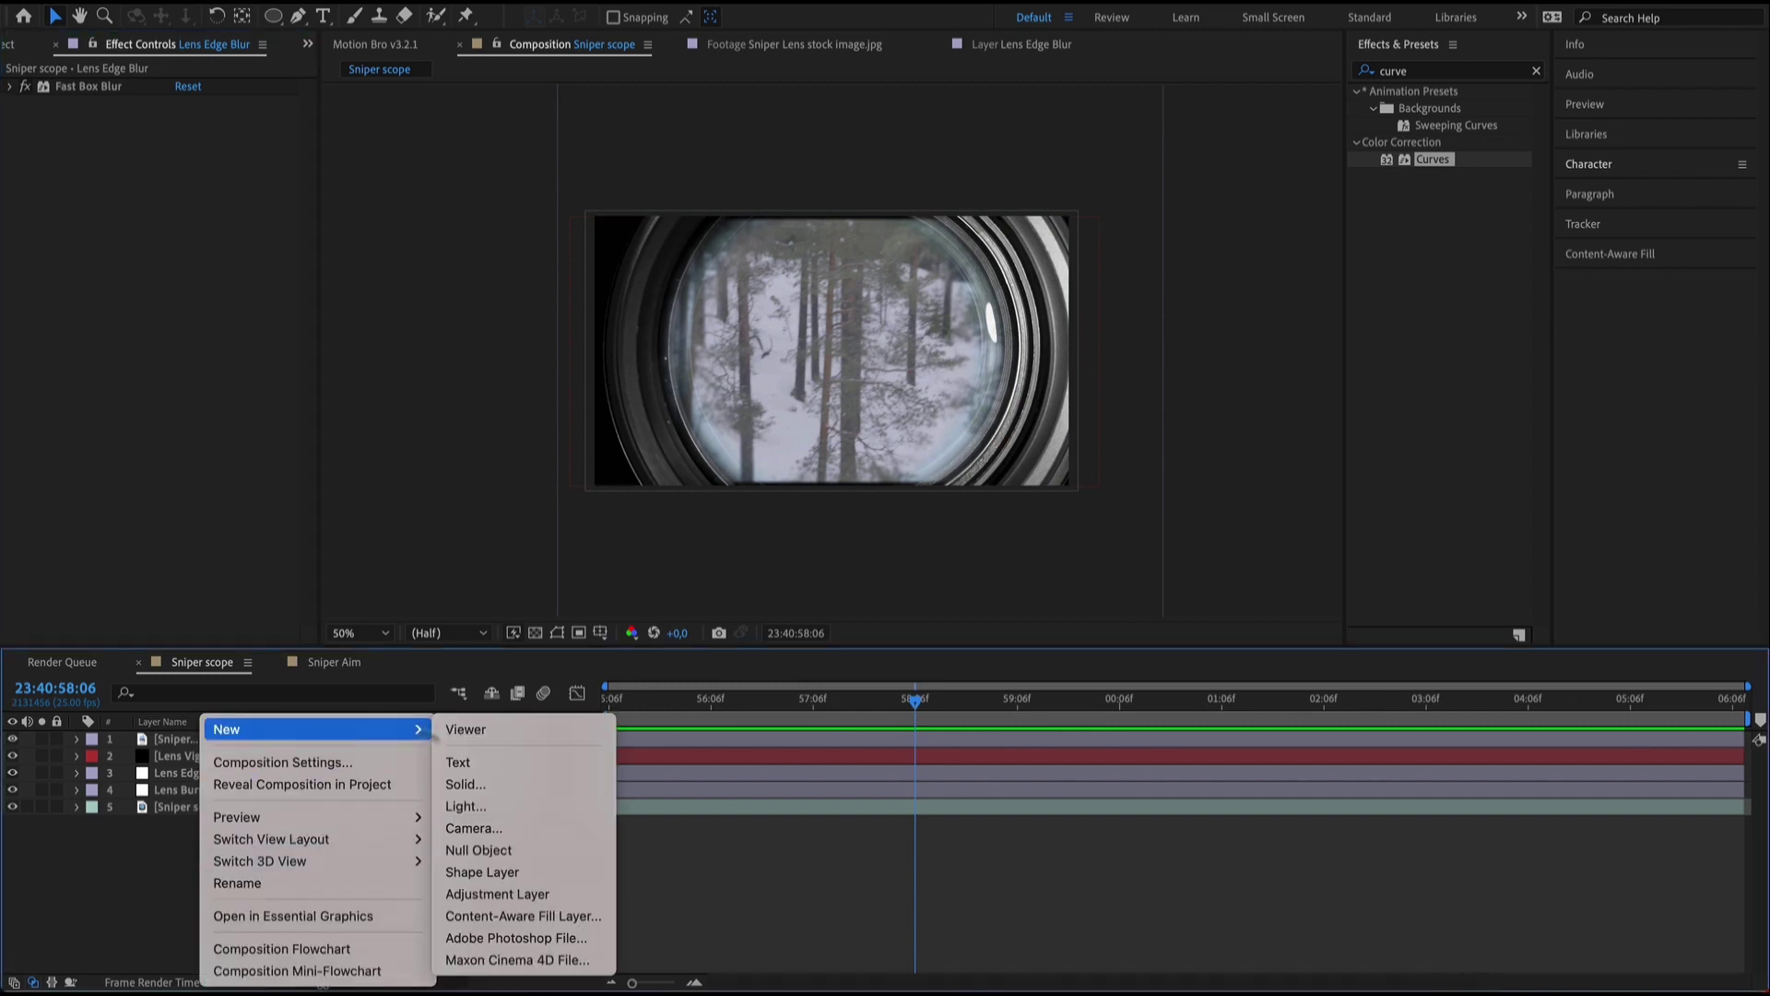
left_click(496, 896)
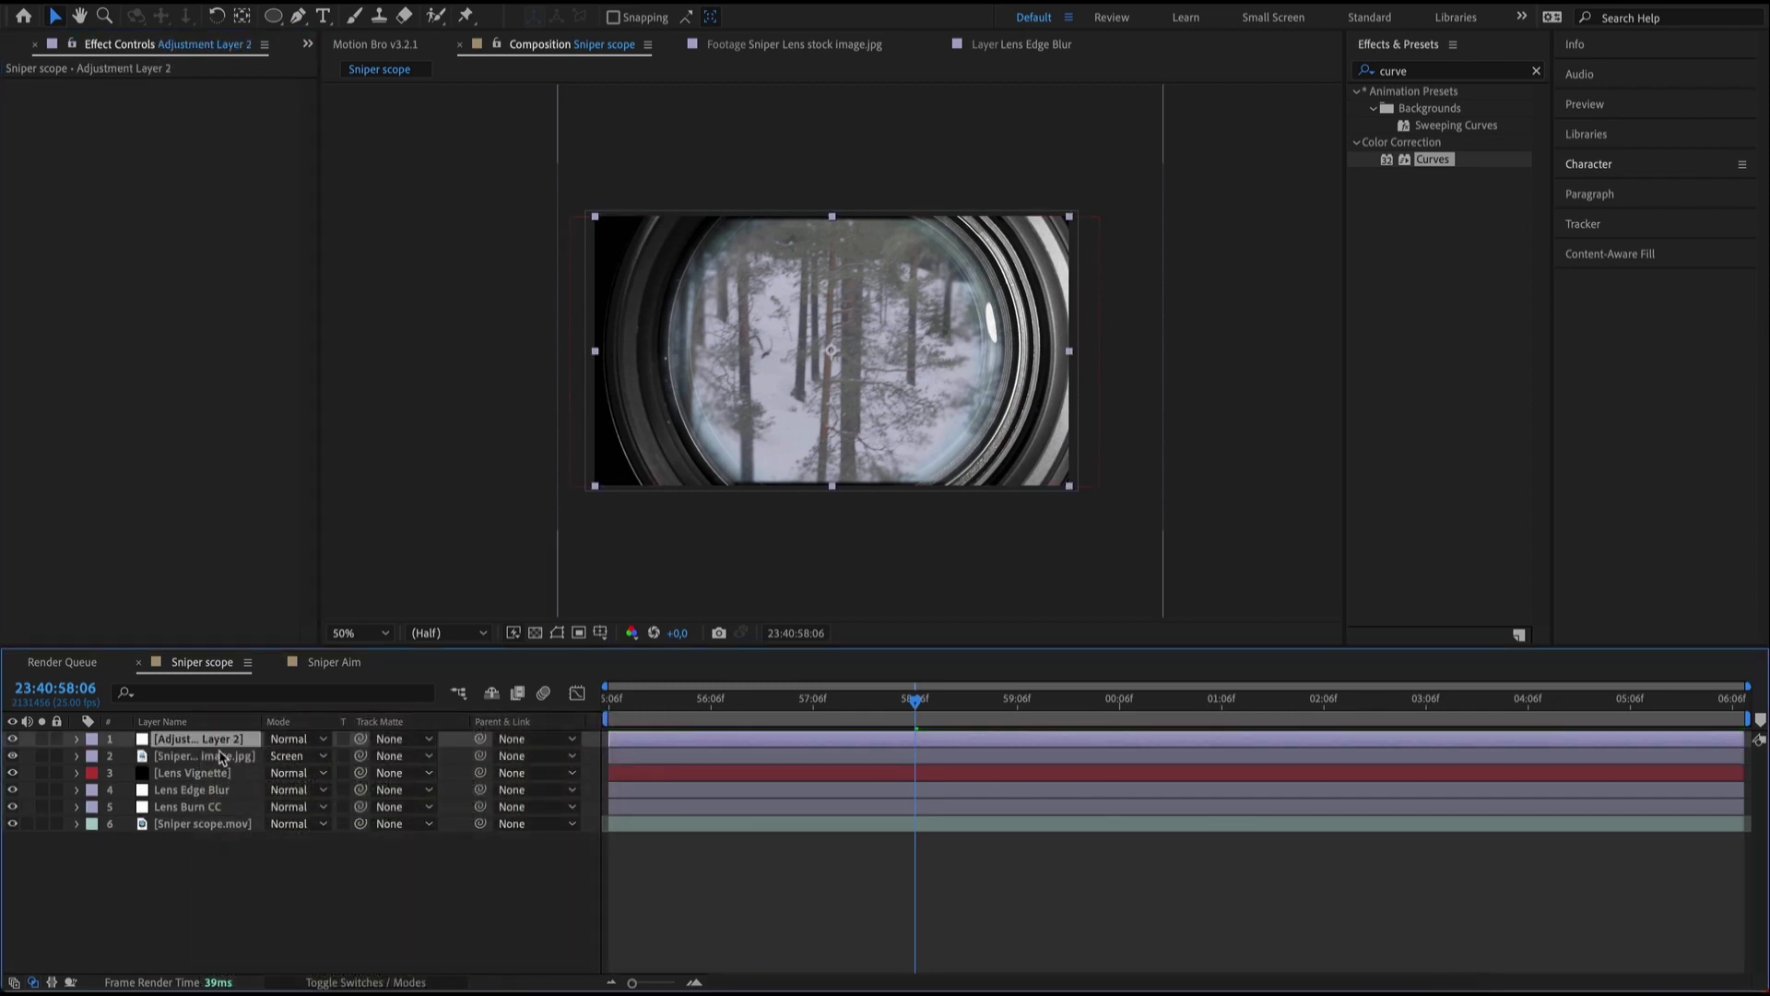
key("Return")
type("Optics Distortion")
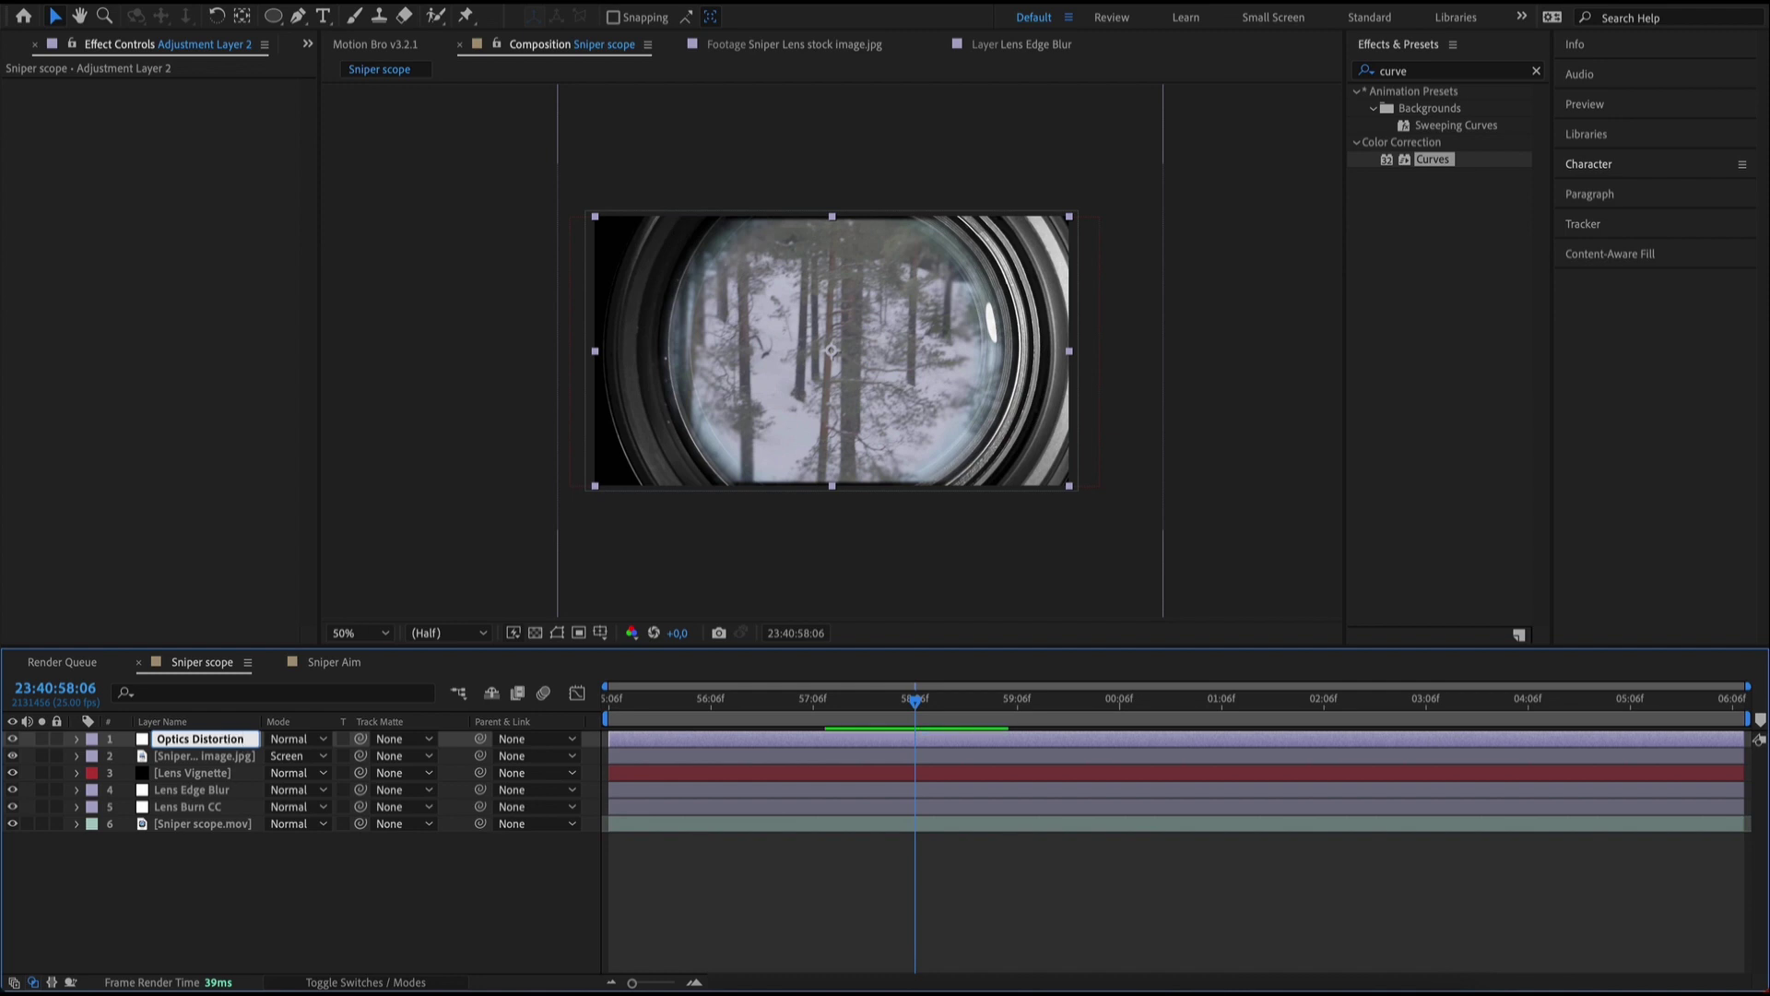
key("Return")
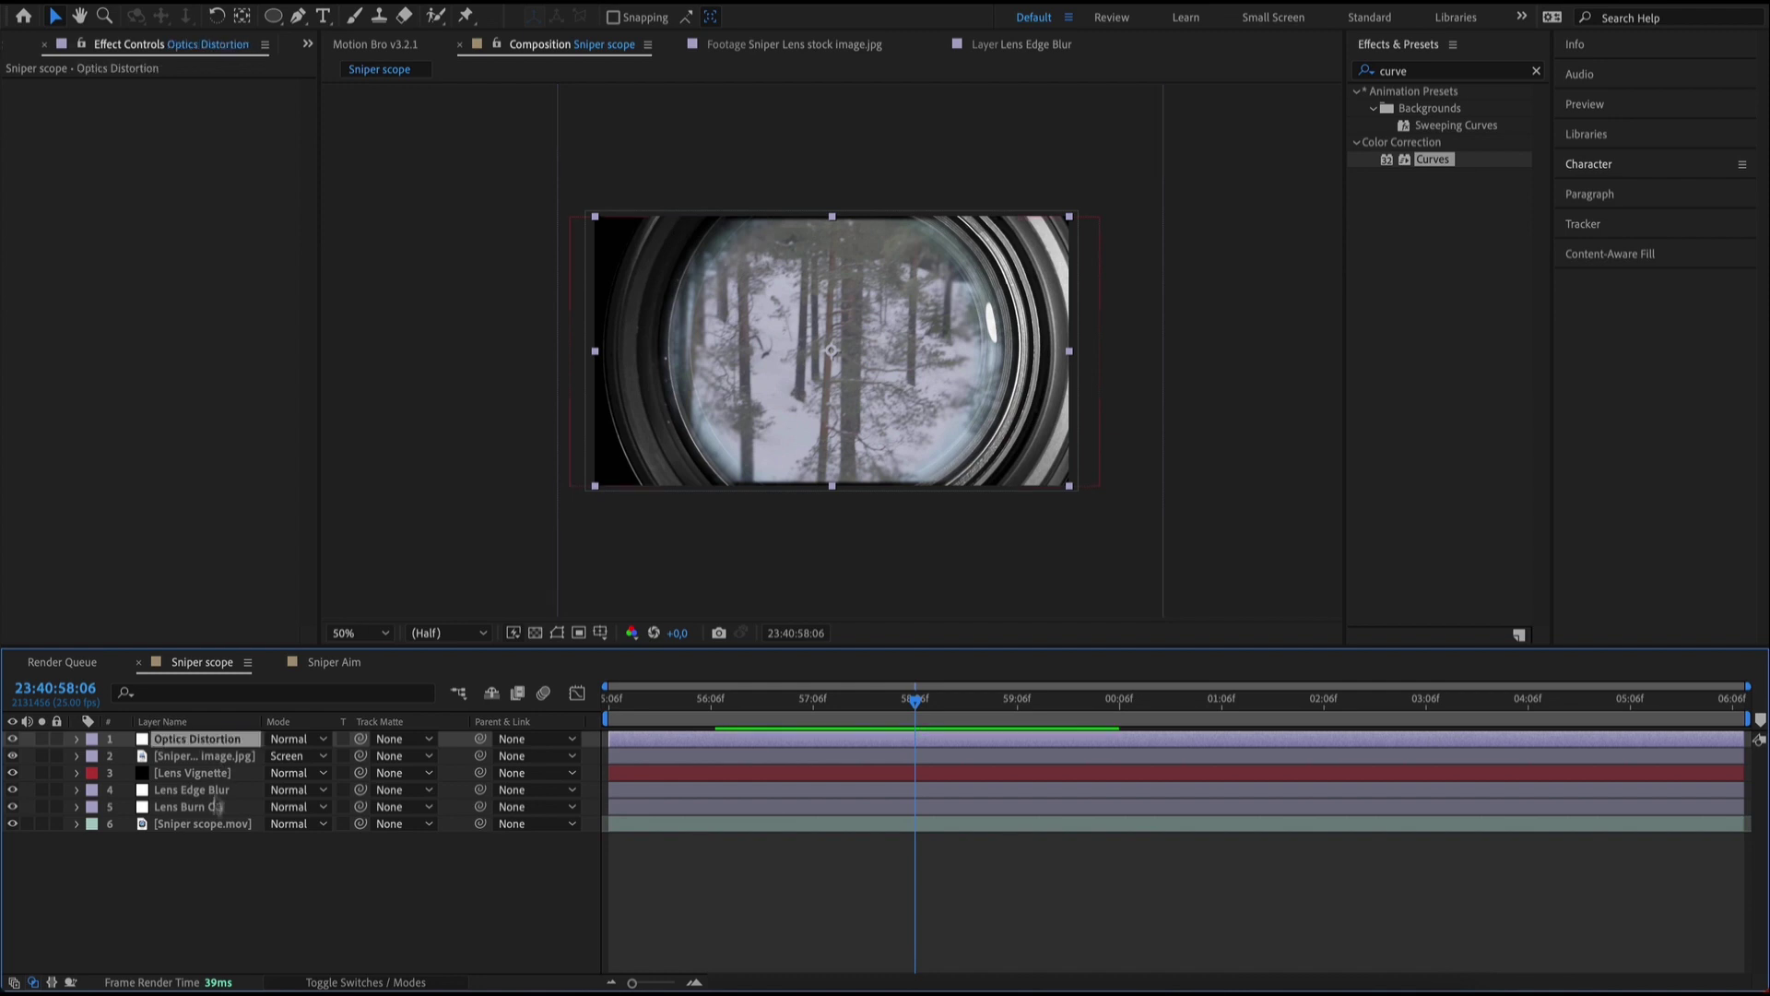
left_click(180, 889)
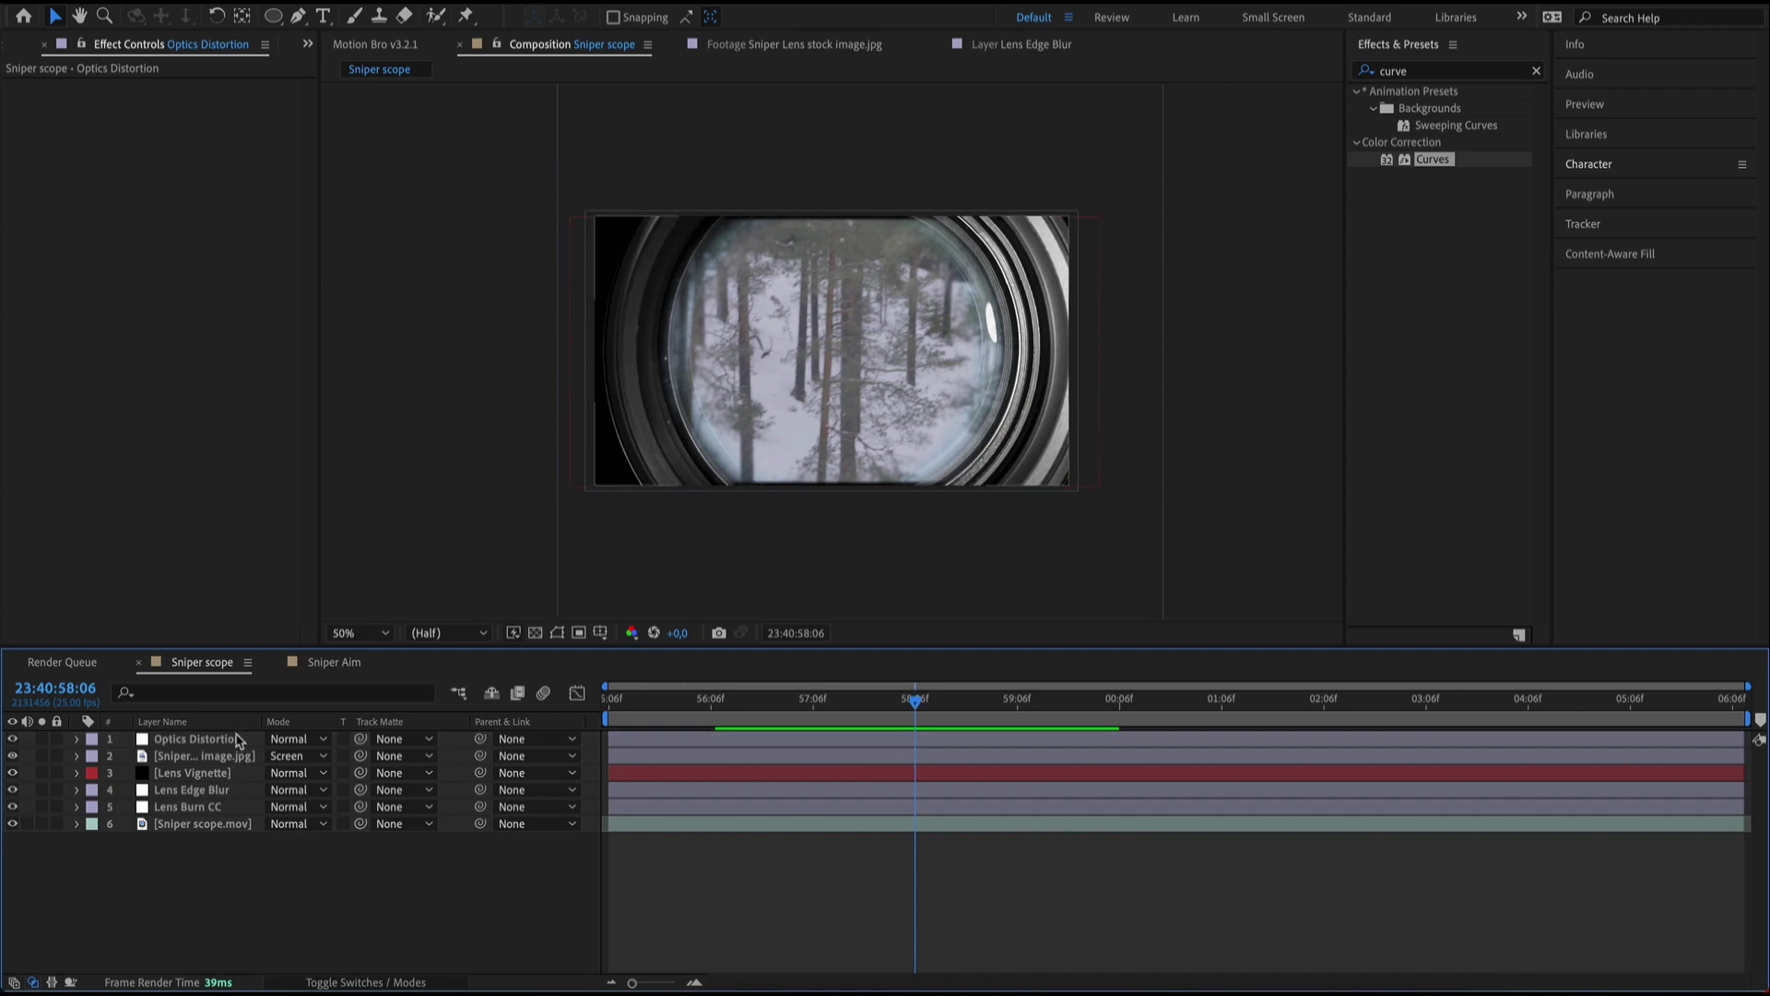
left_click_drag(236, 743, 222, 782)
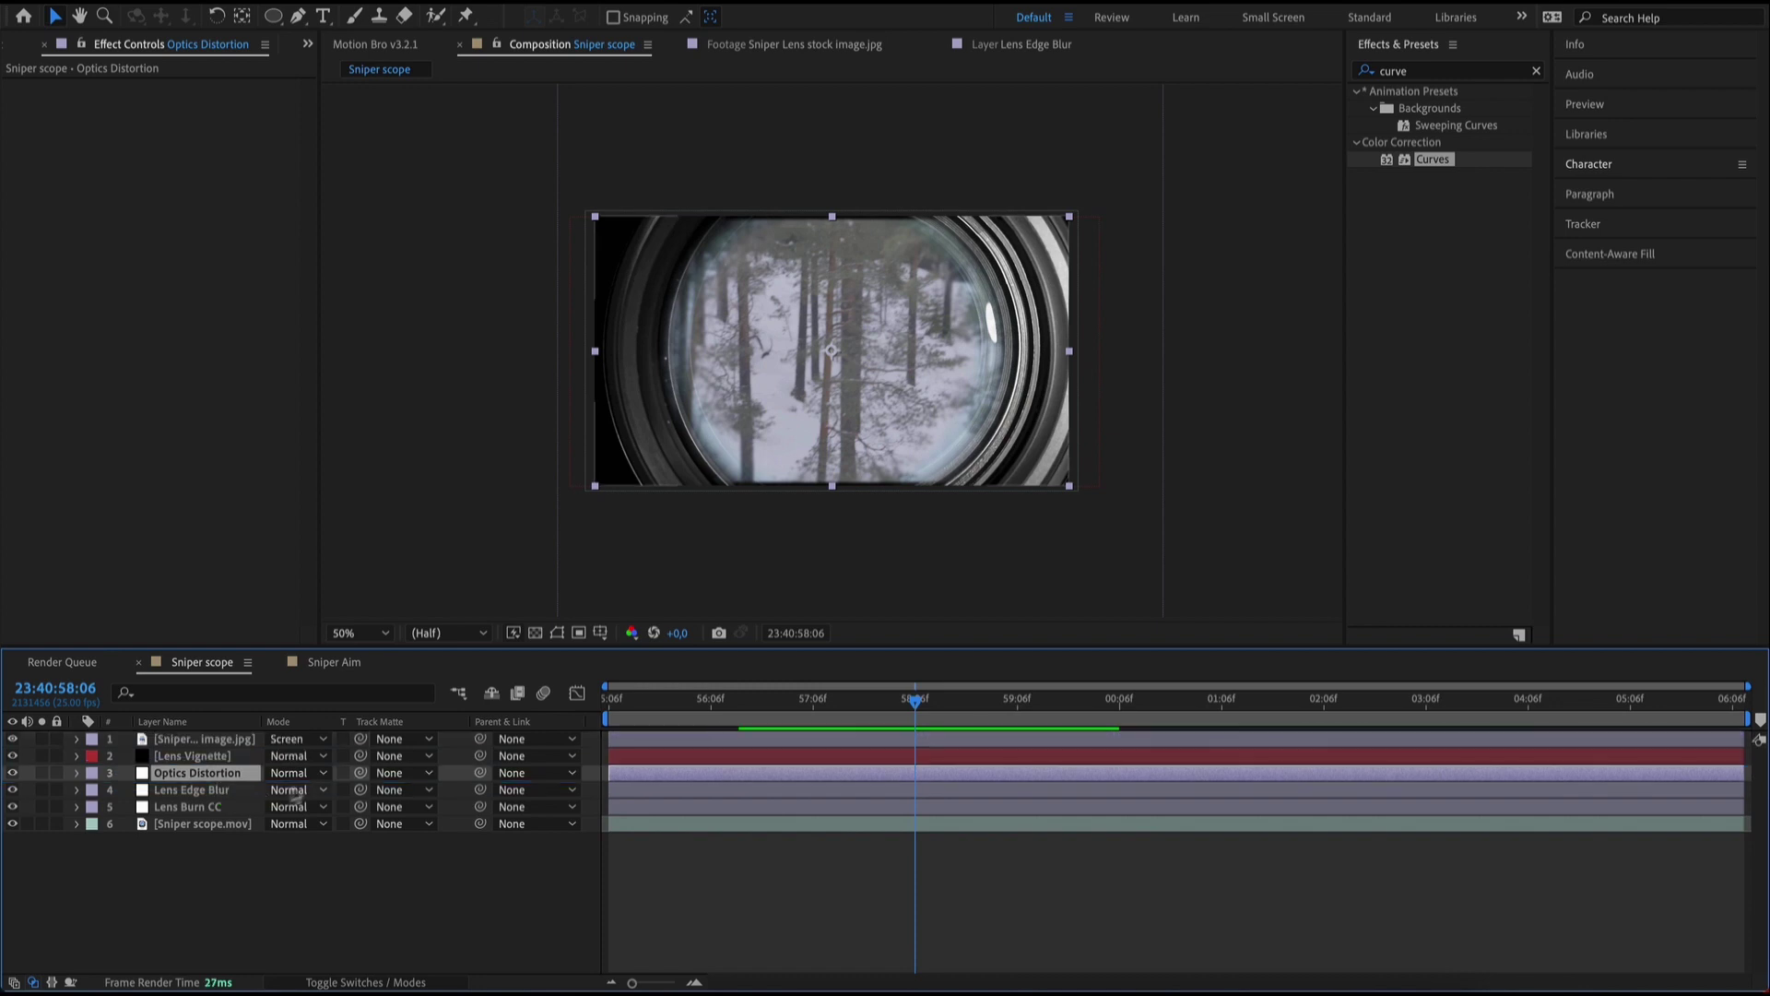
Step: Find the Optics Compensation effect and apply it to the Optics Distortion adjustment layer
left_click(1437, 73)
type("lens")
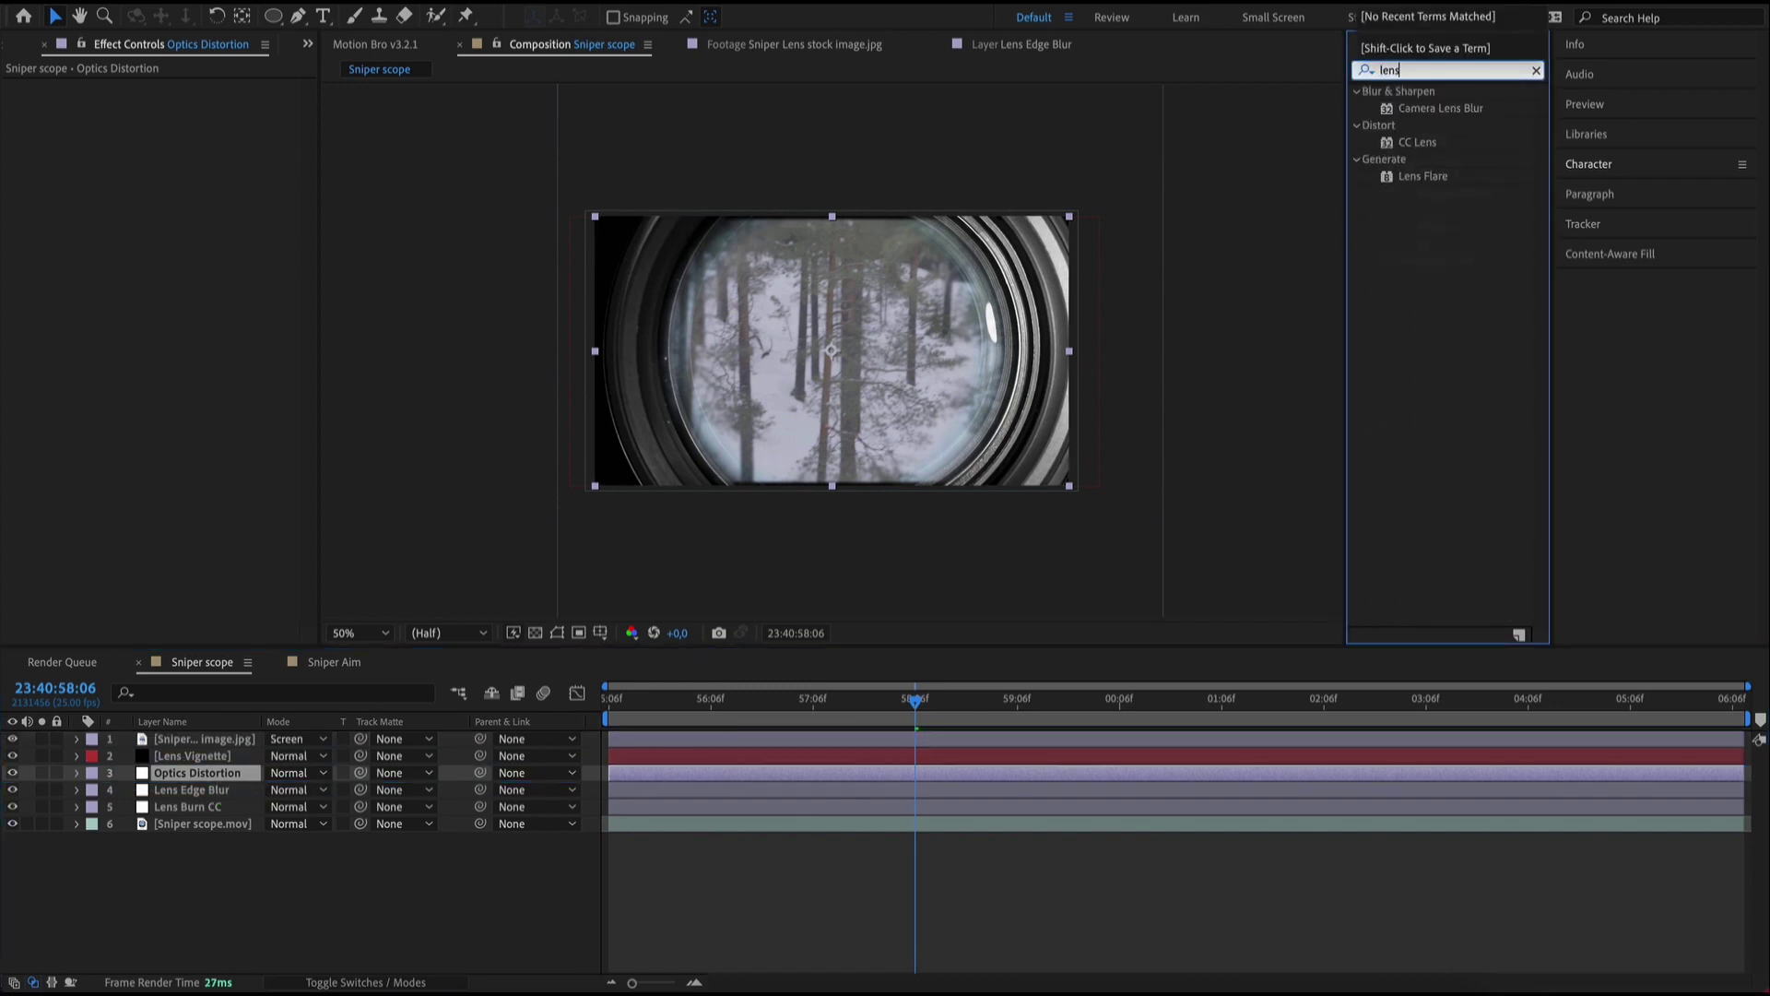
key("BackSpace")
key("BackSpace")
key("BackSpace")
key("BackSpace")
type("optics")
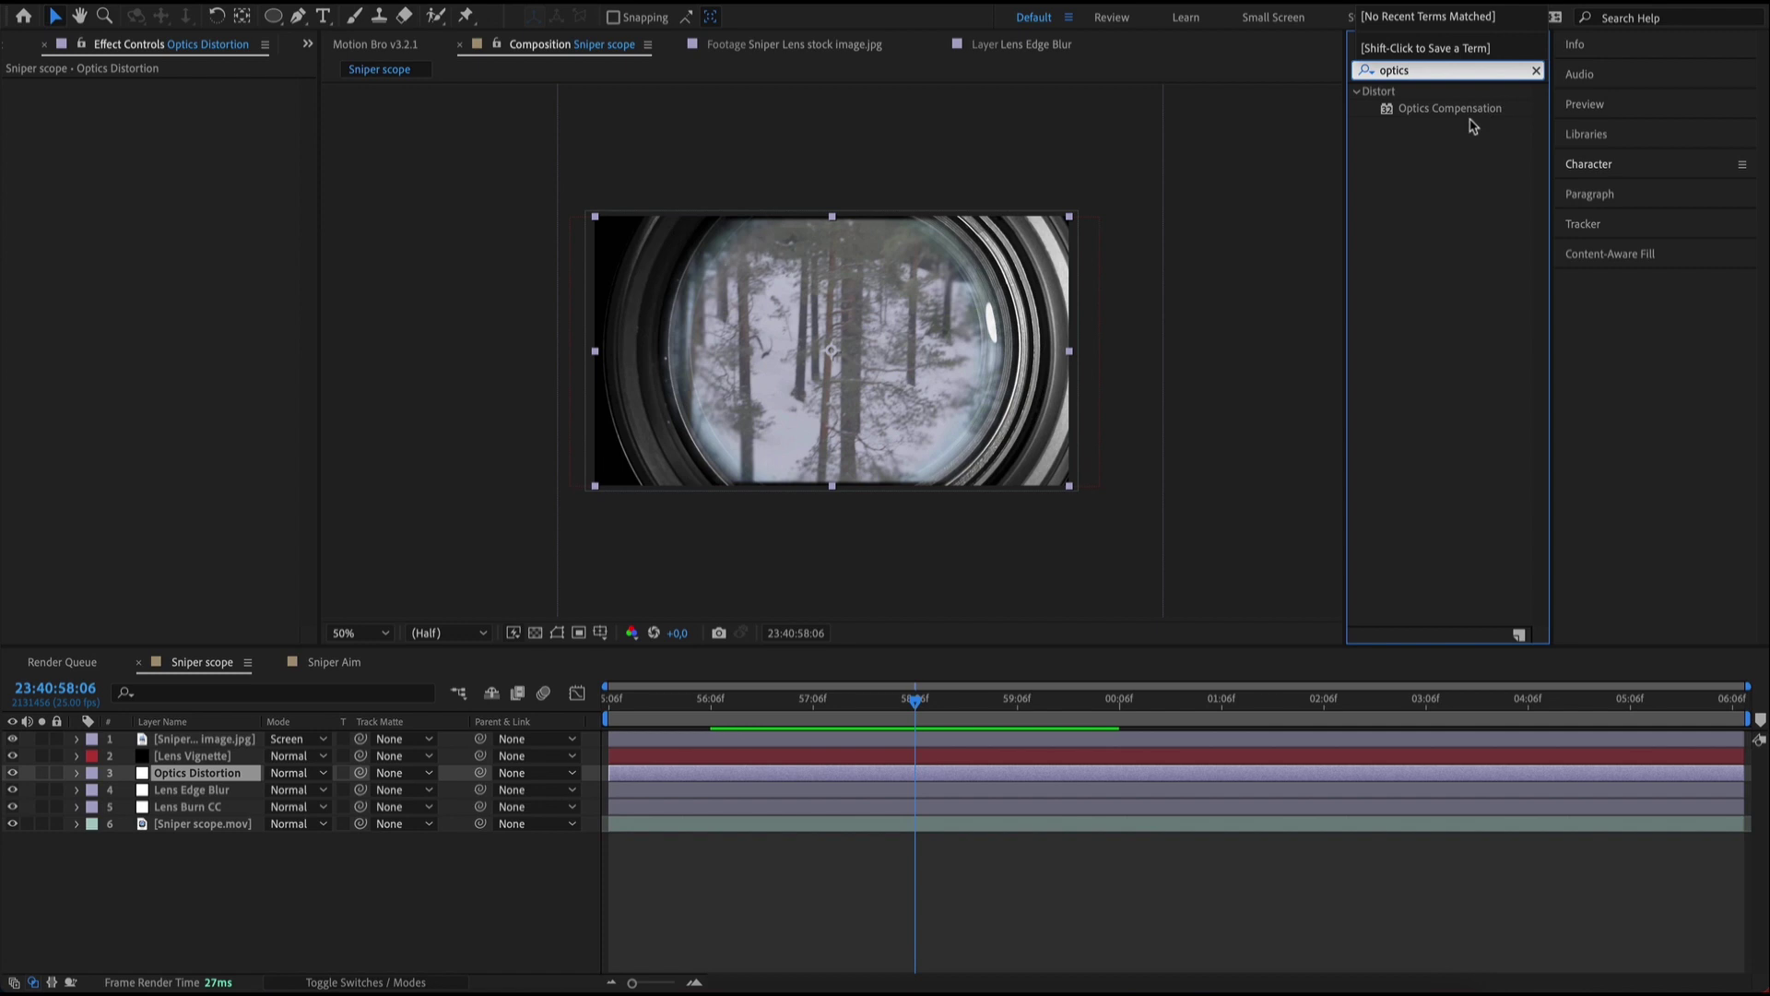
left_click_drag(1479, 118, 196, 775)
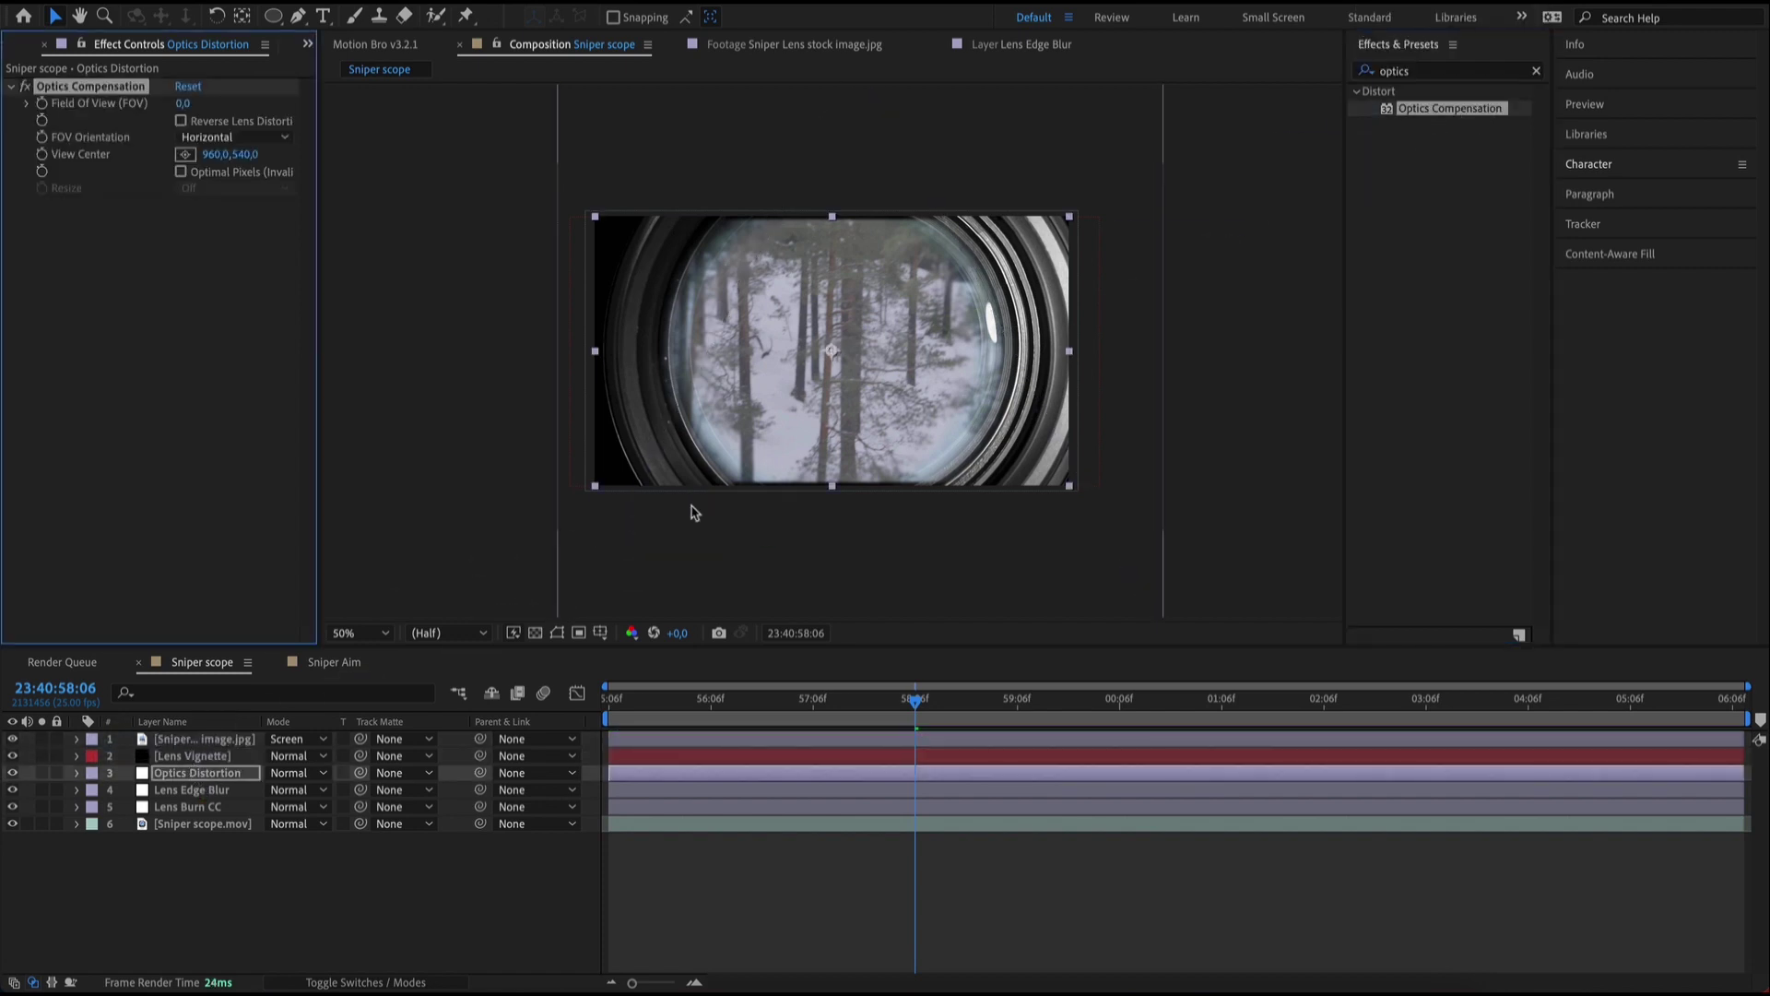
Step: Enable Reverse Lens Distortion in Optics Compensation, set Field Of View to 78.7, and check the distortion over the footage
left_click(180, 121)
left_click_drag(183, 103, 397, 119)
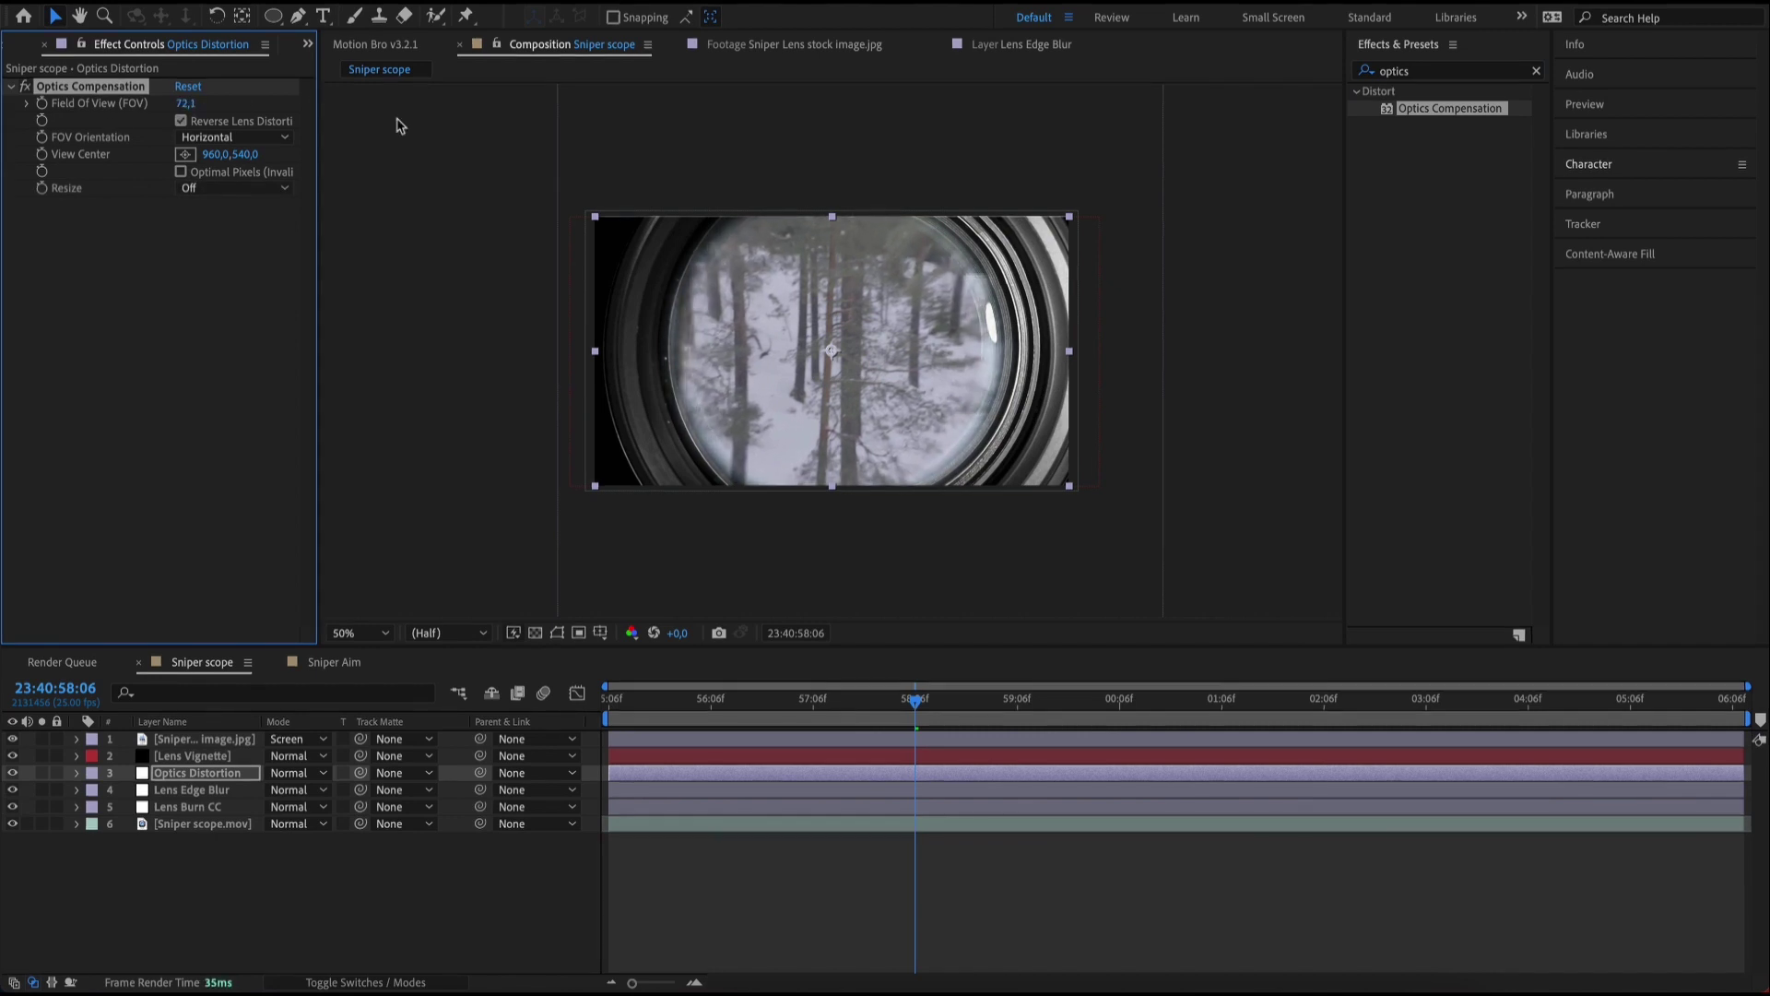
left_click(400, 126)
left_click_drag(187, 103, 238, 118)
mouse_move(915, 708)
left_mouse_down()
mouse_move(793, 719)
mouse_move(911, 719)
left_mouse_up()
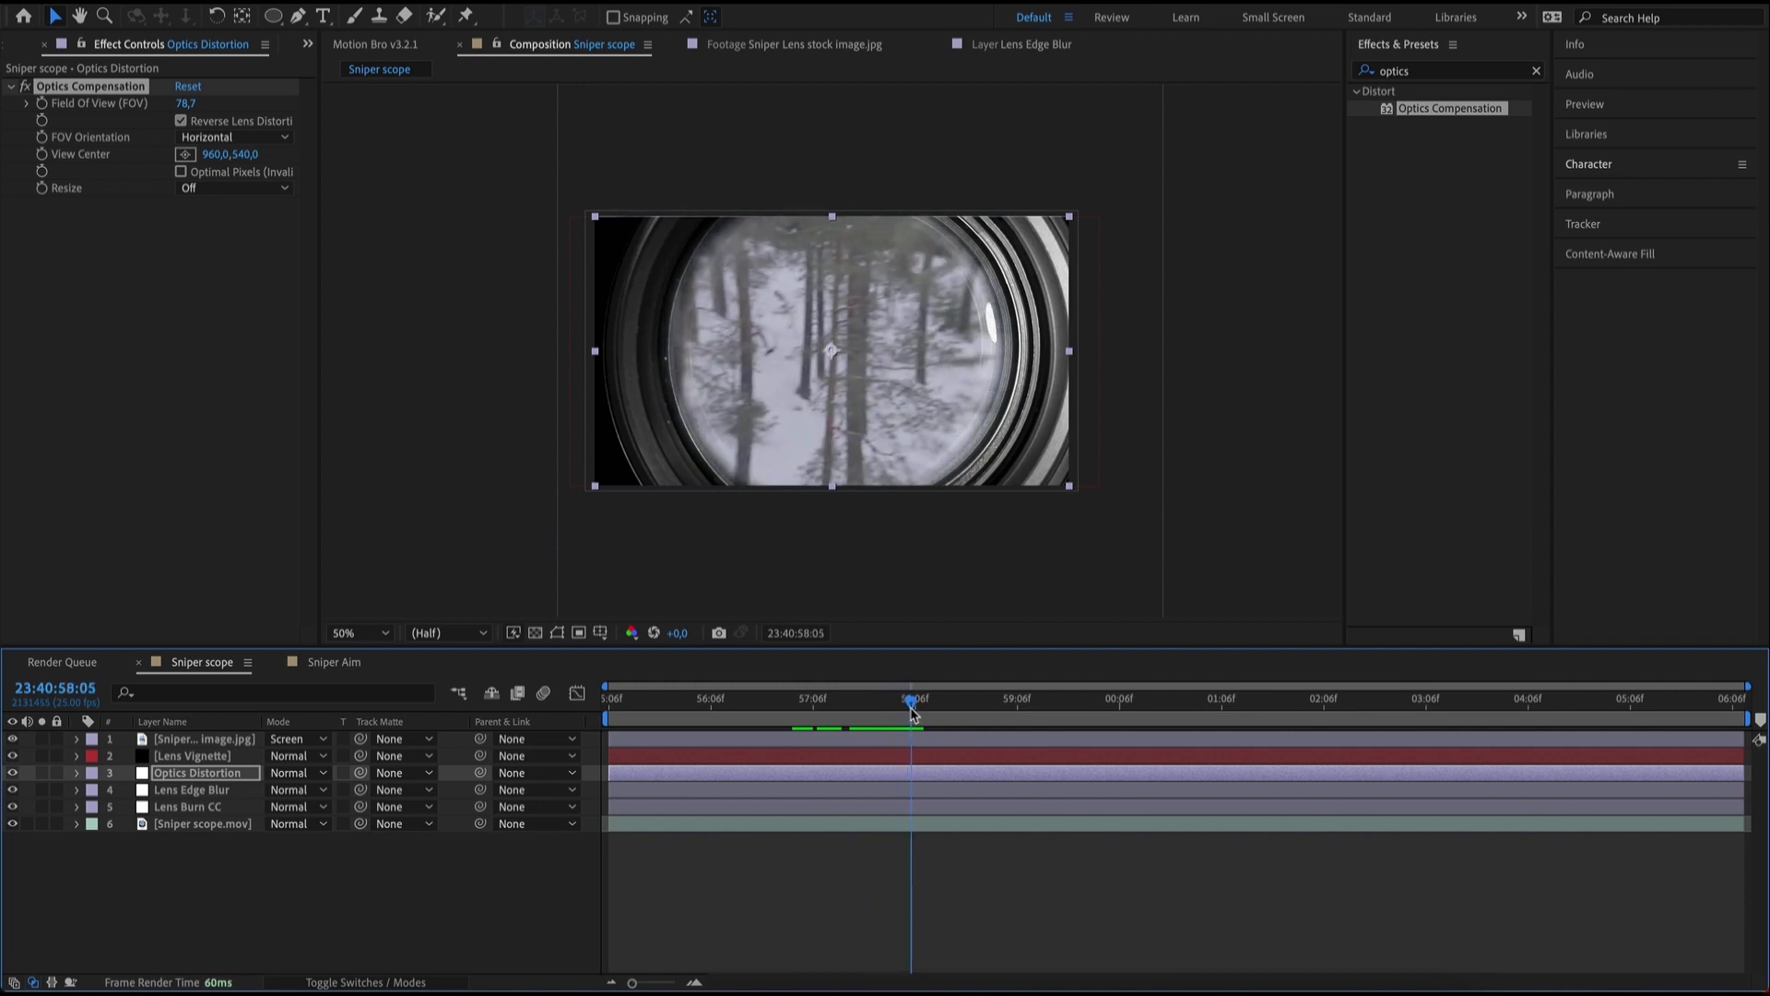
Step: Lower the Lens Edge Blur layer's opacity to 50% and collapse its properties
left_click(226, 790)
key("t")
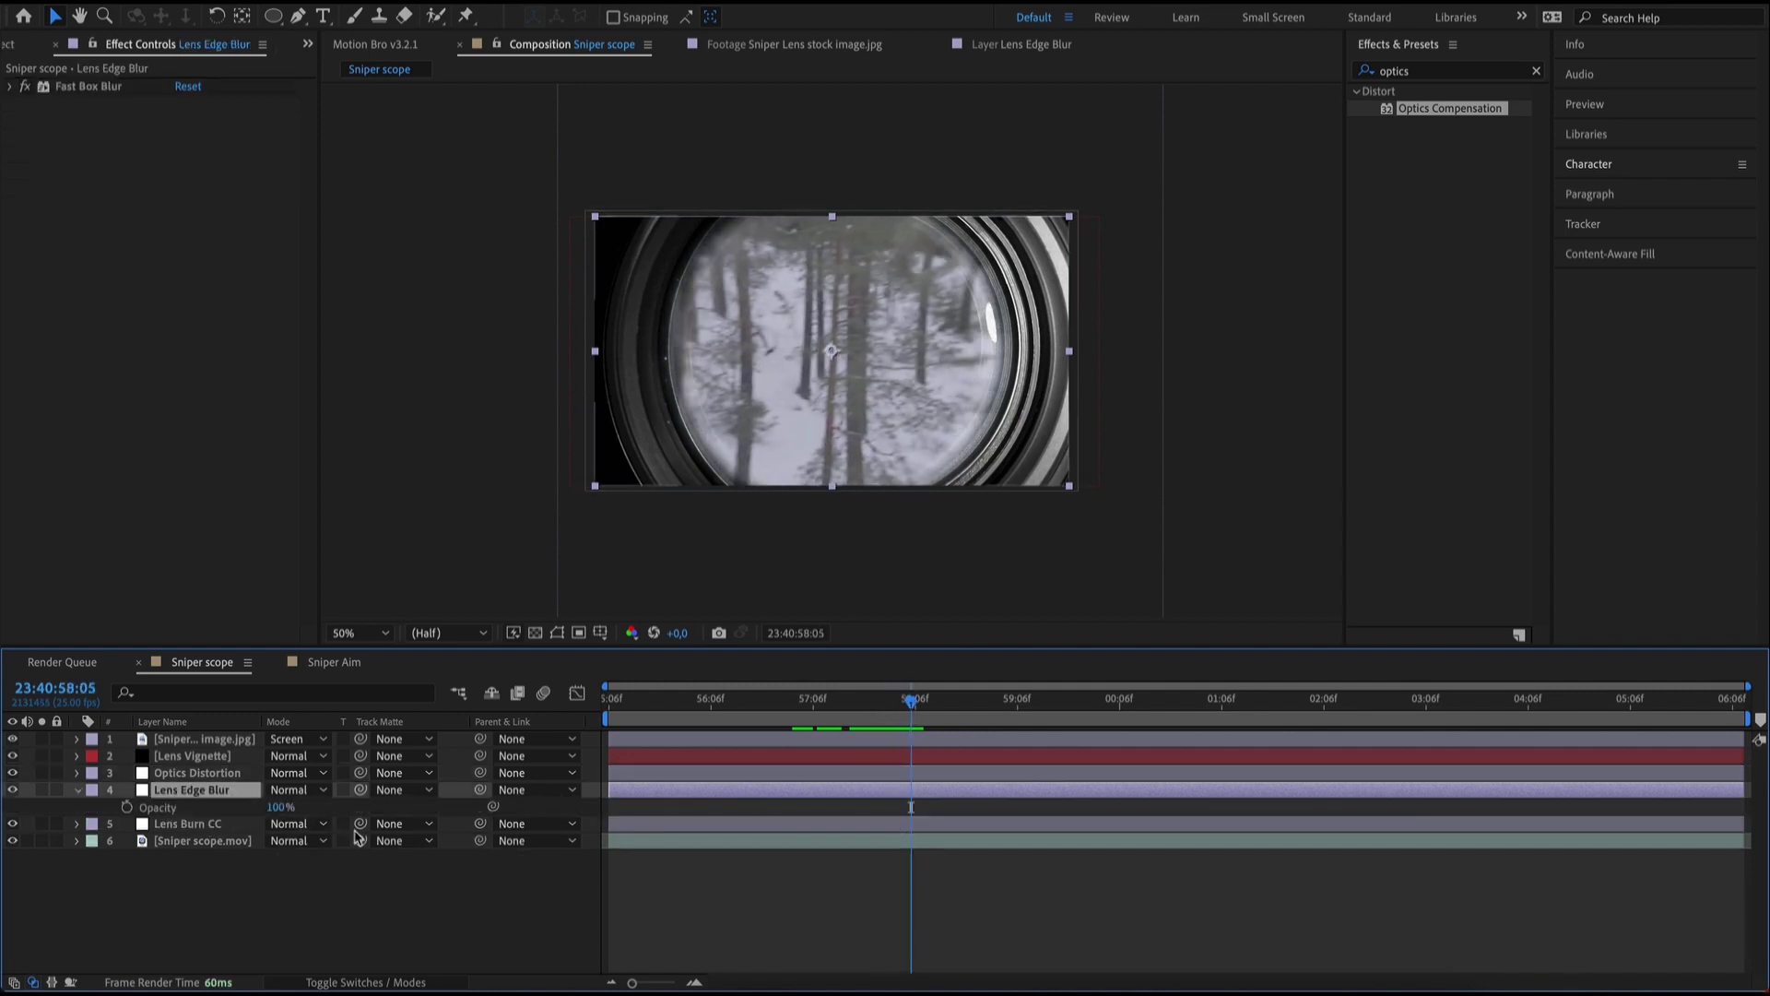
left_click(281, 808)
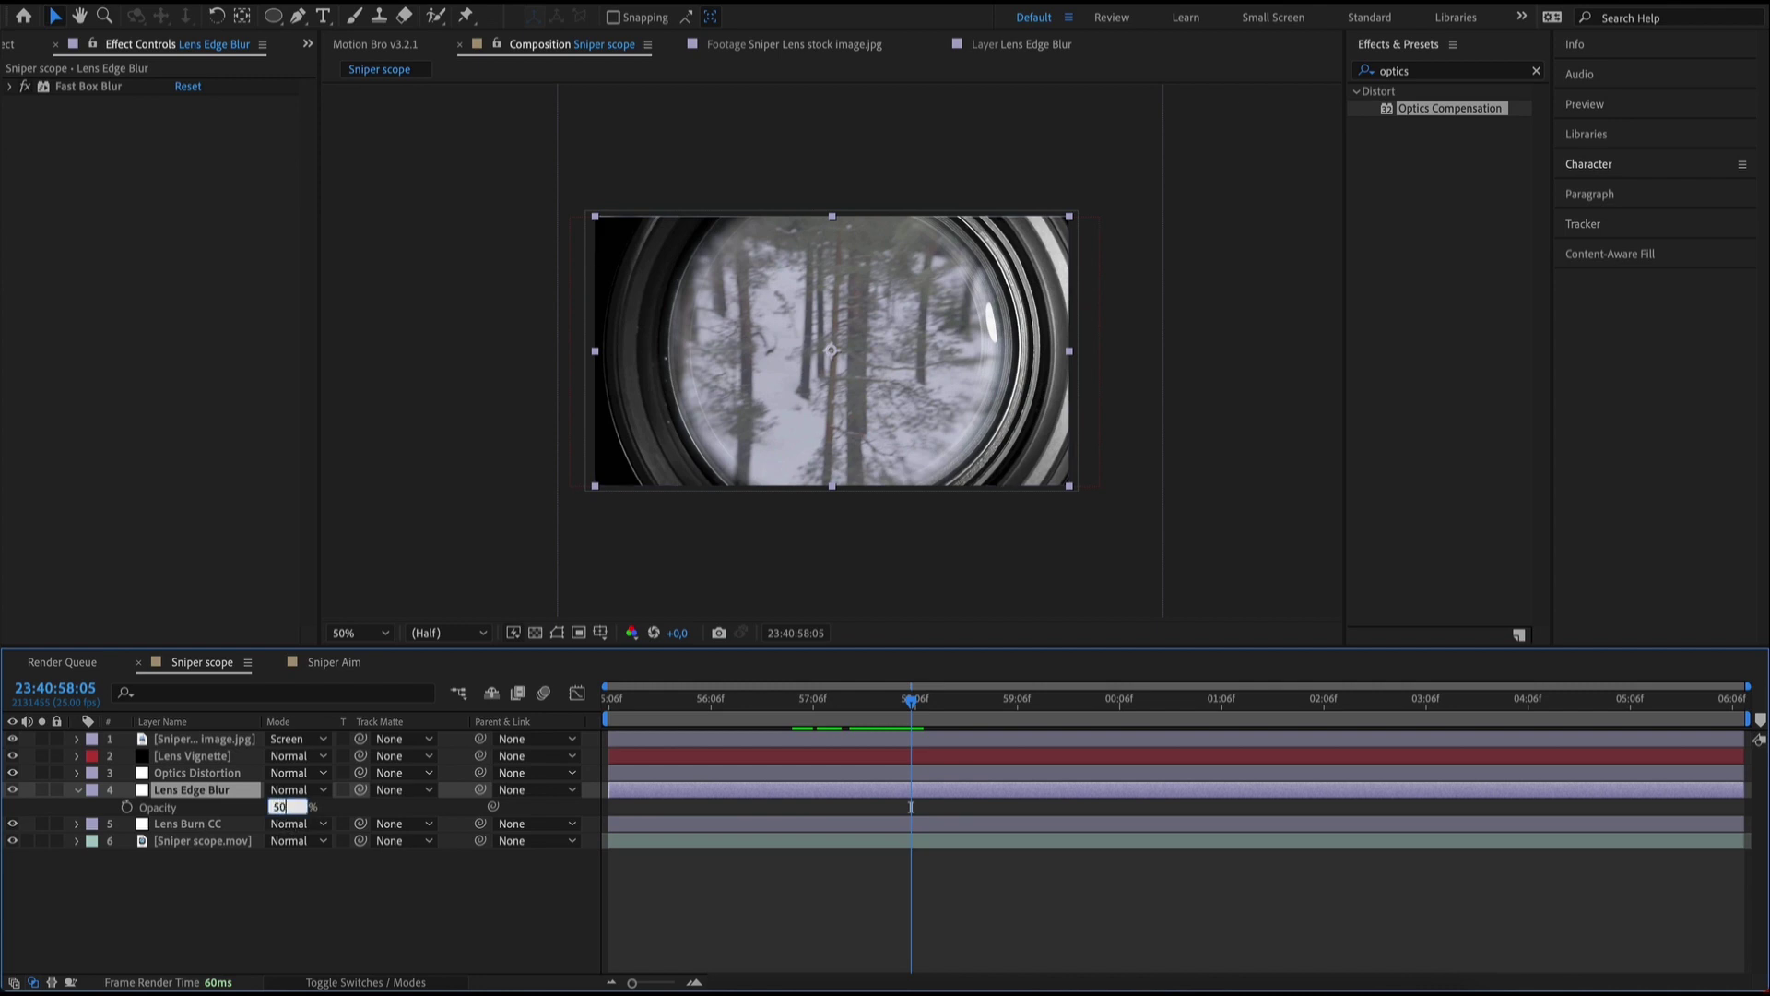
type("50")
key("Return")
left_click(77, 791)
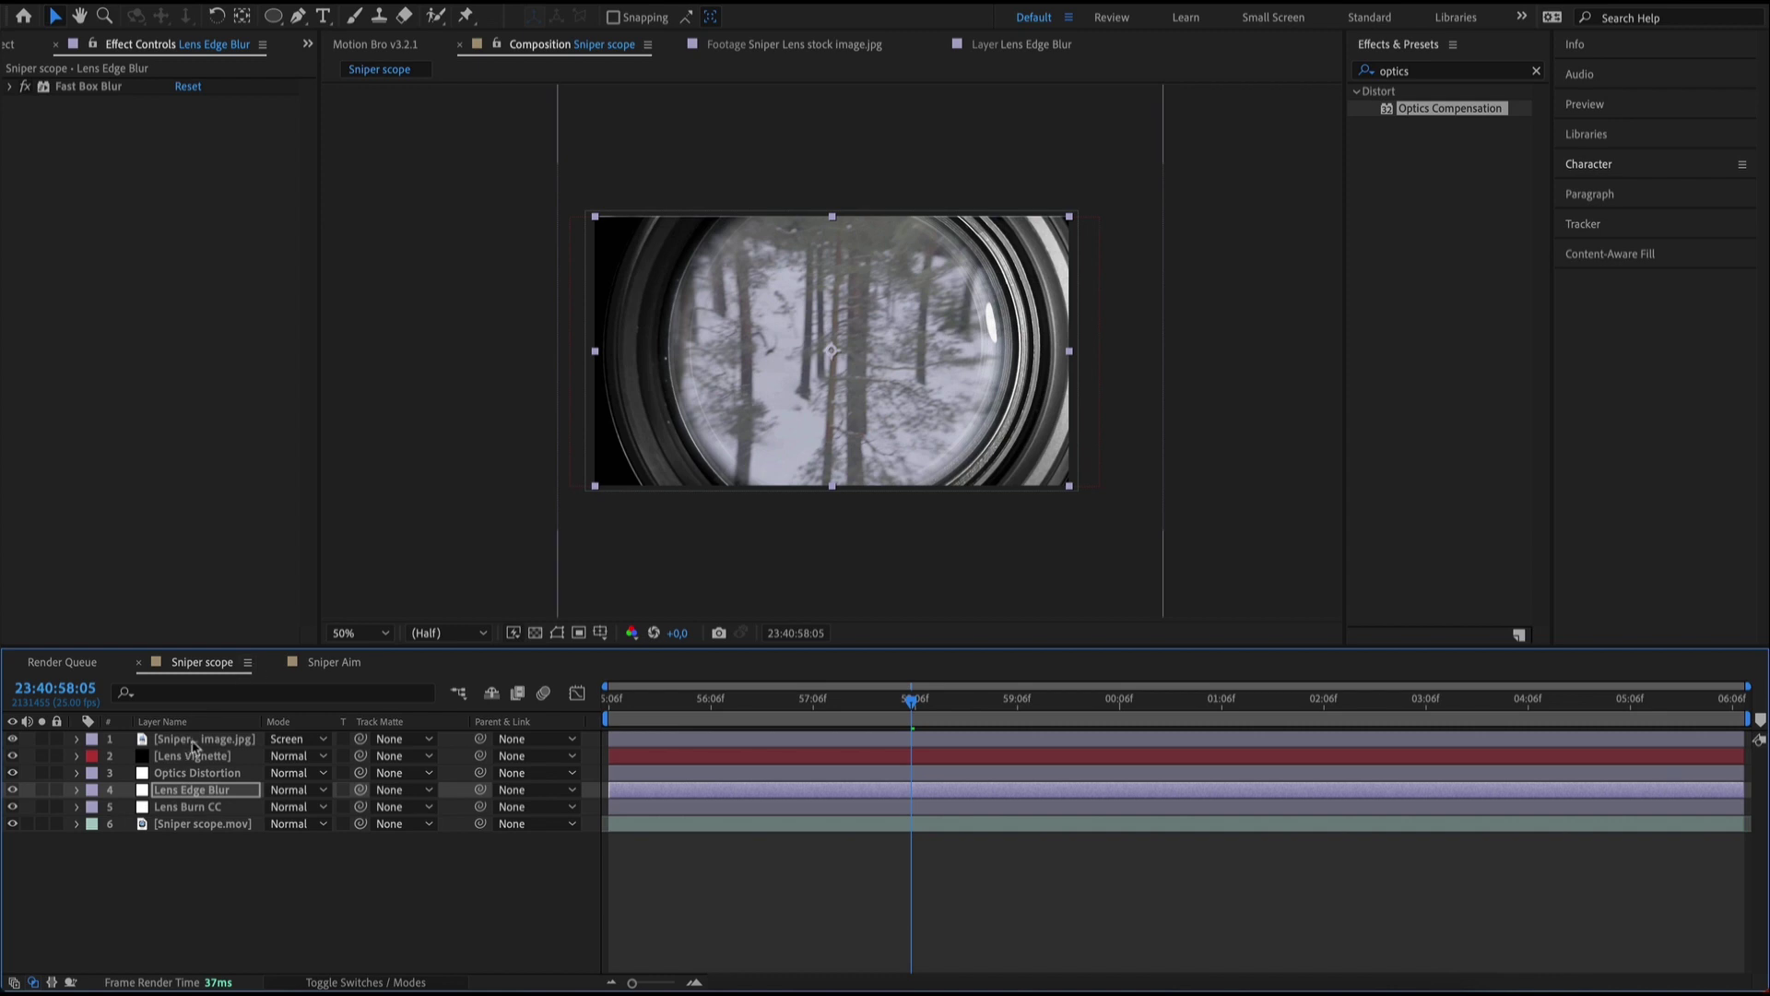
Step: Set the Optics Distortion layer's Field Of View to 85.9 and preview the scope footage
left_click(198, 774)
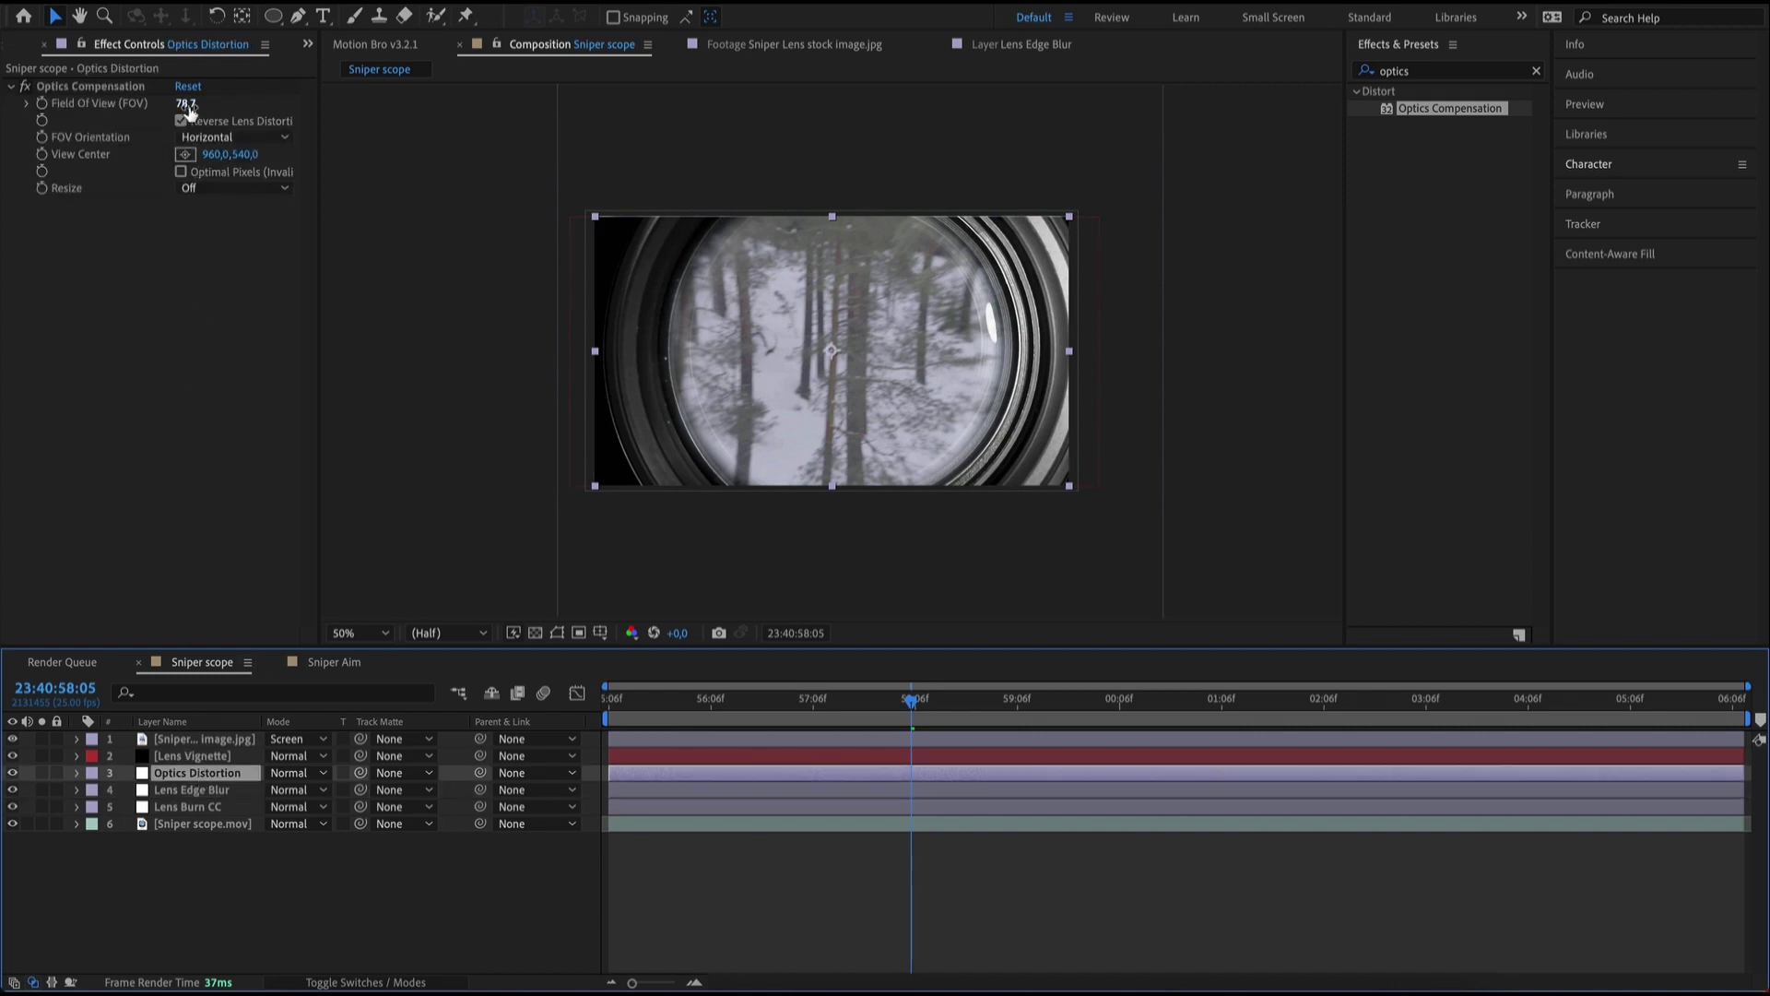
left_click_drag(189, 110, 267, 108)
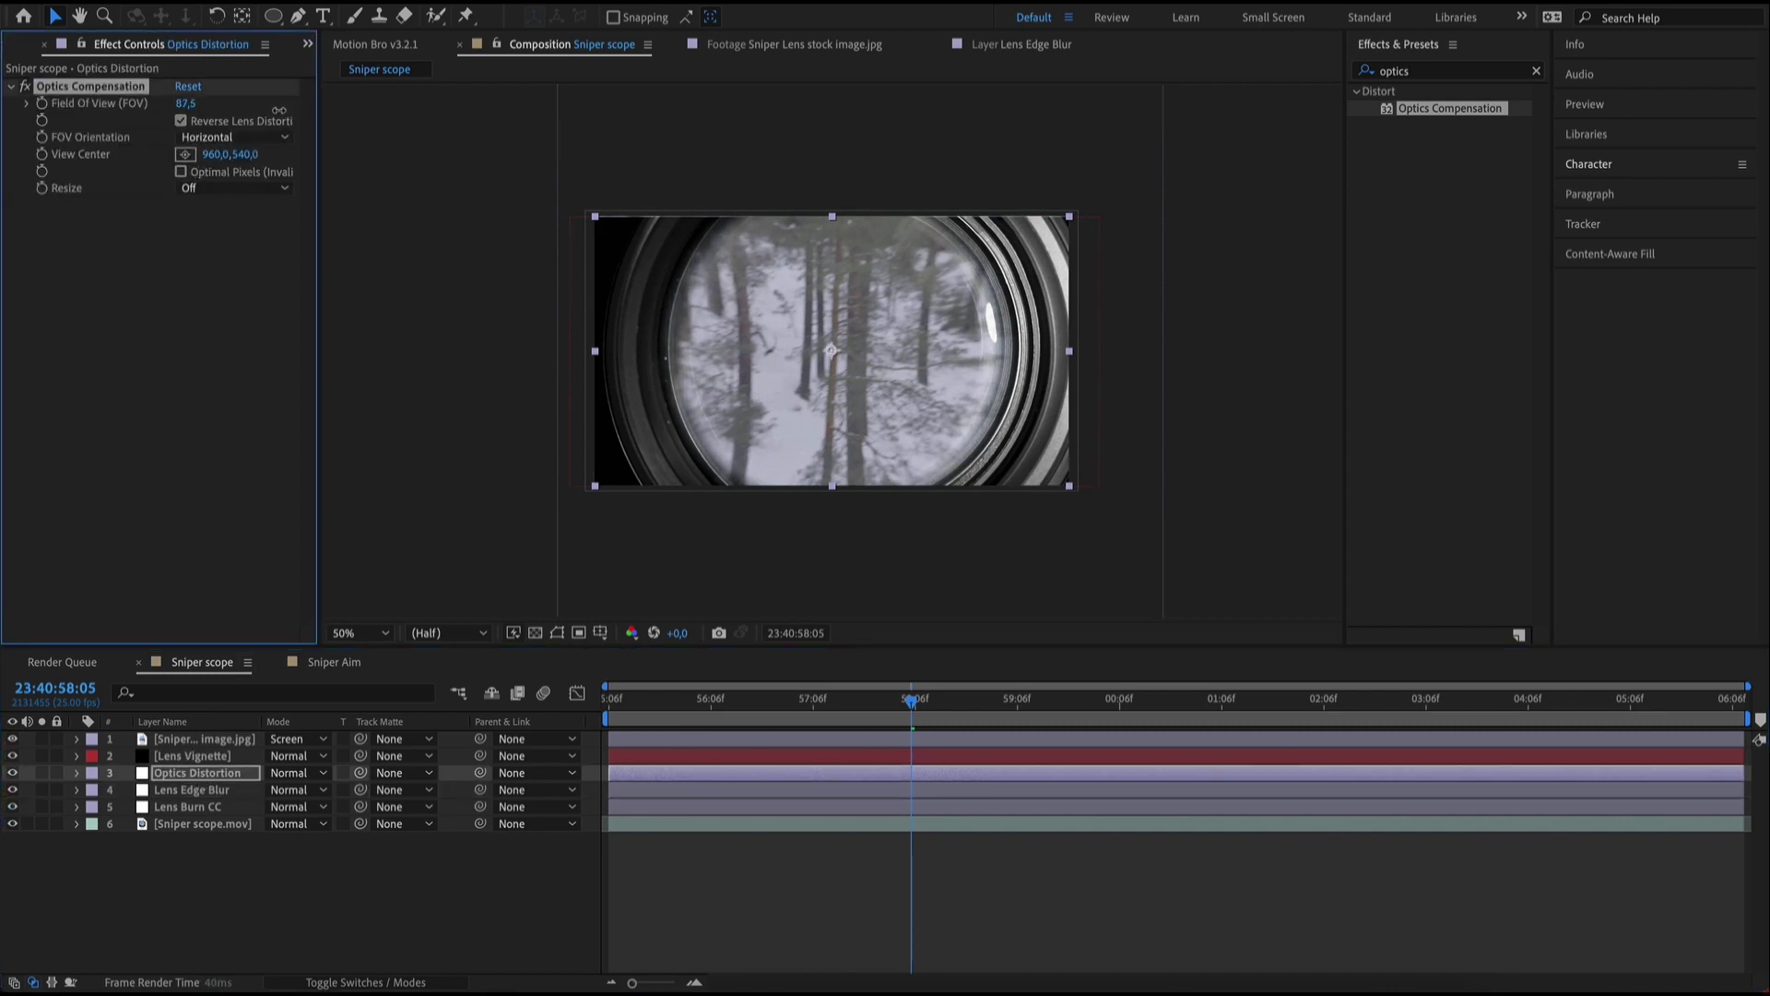
left_click(745, 703)
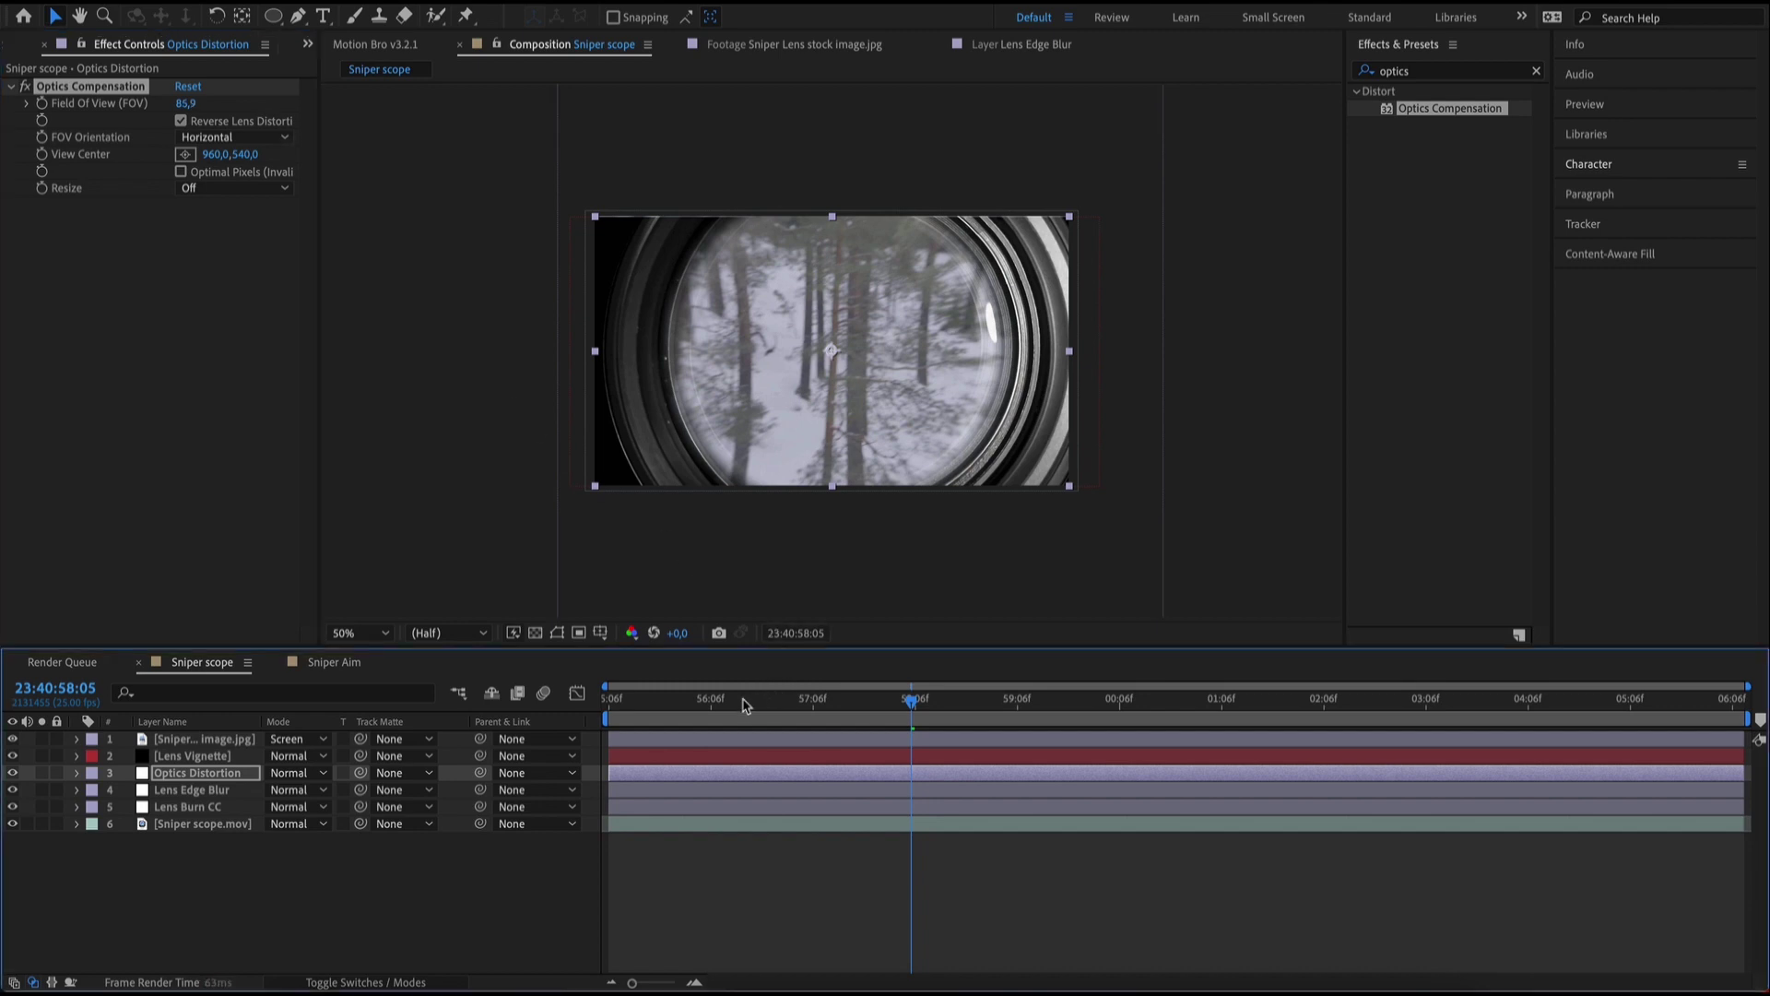
key("space")
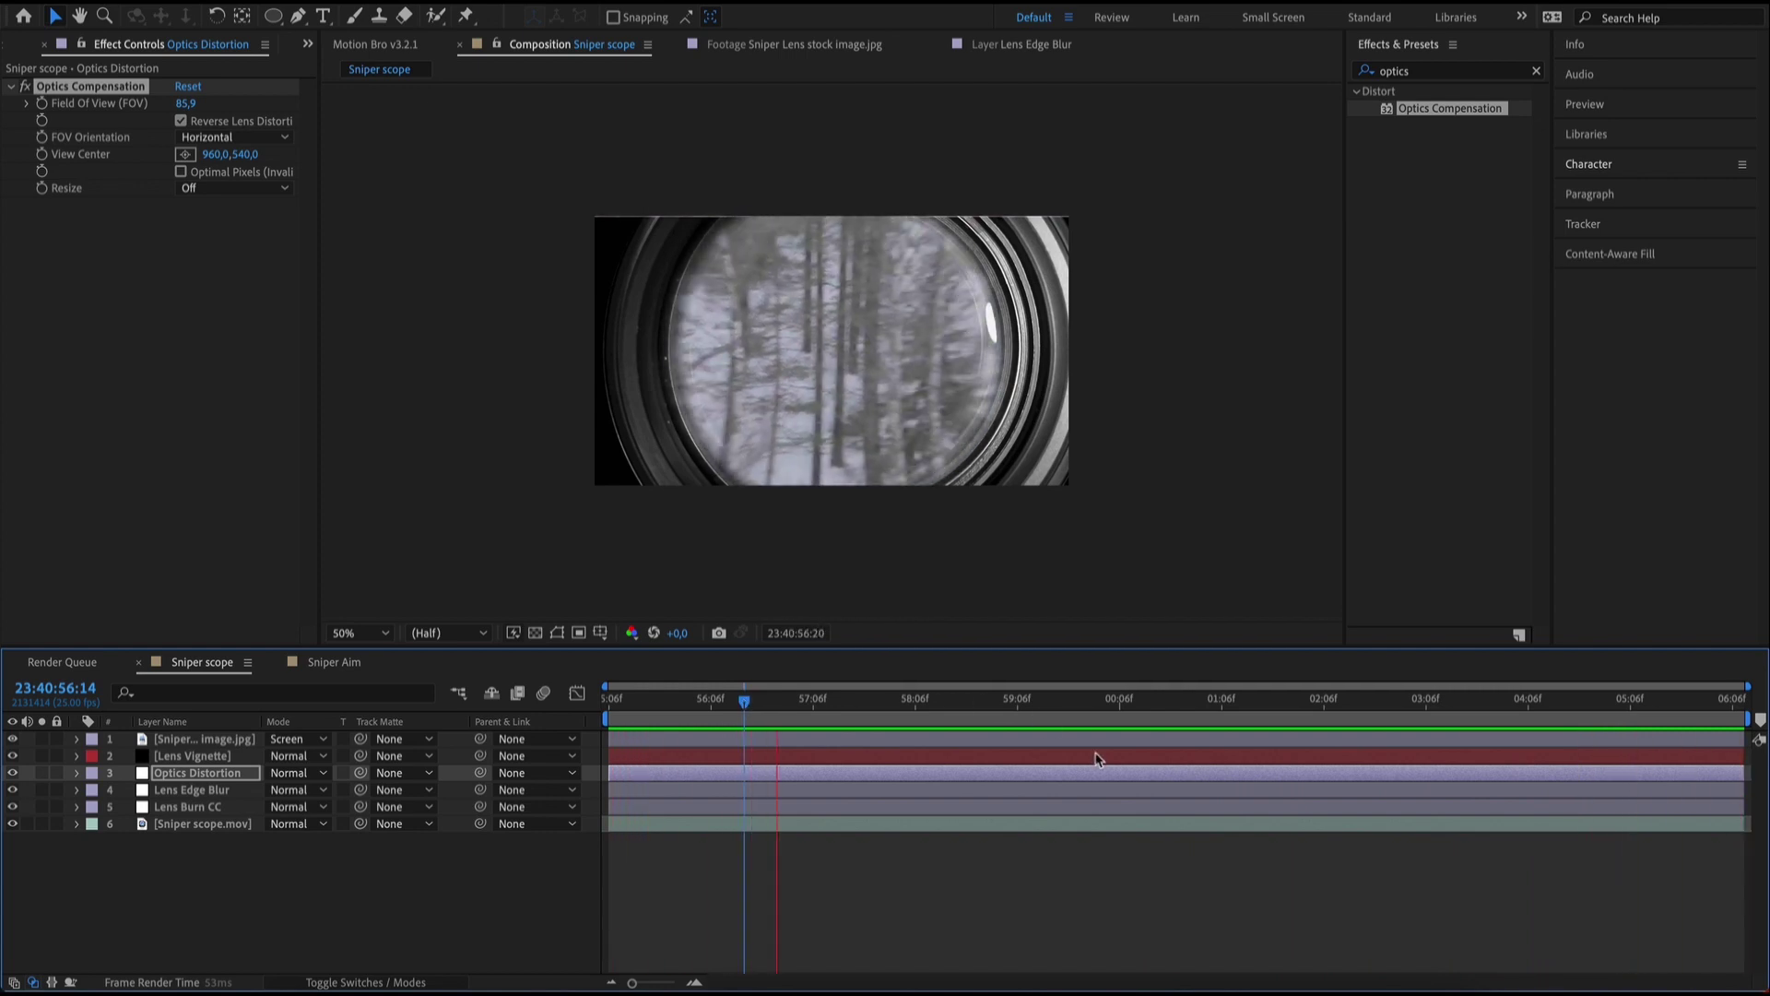
key("space")
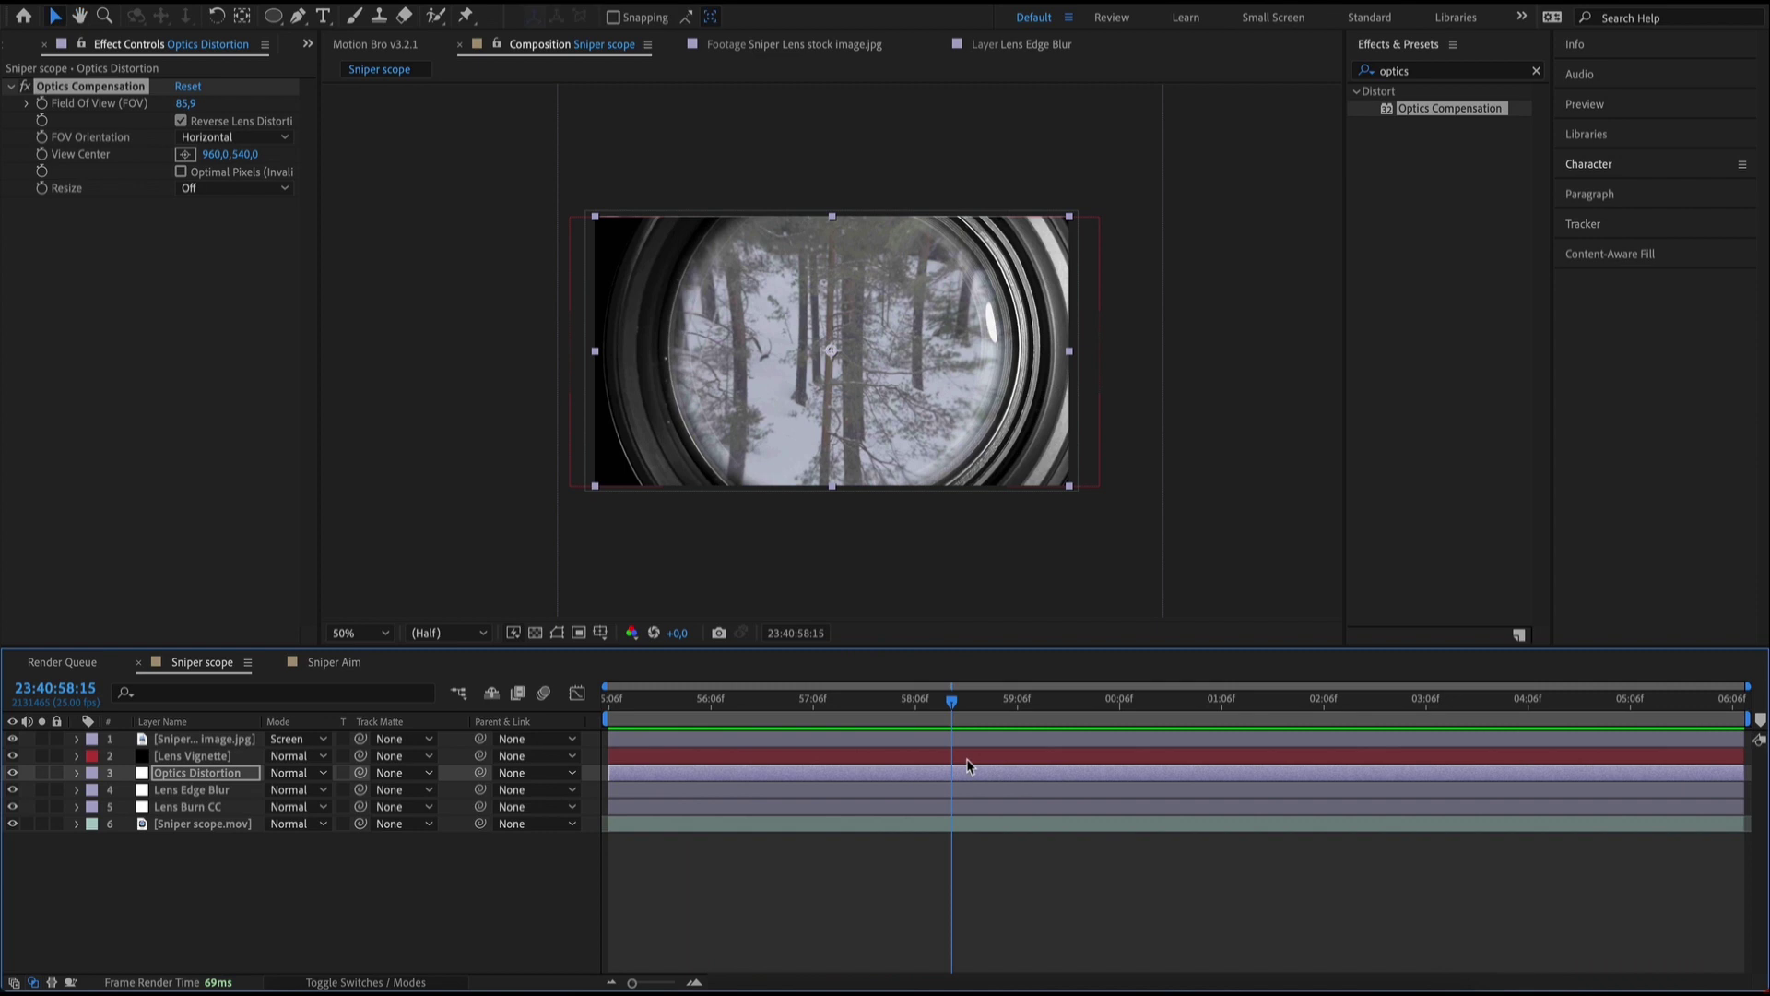
Step: Play the footage with Optics Compensation temporarily switched off to compare the view with and without distortion
mouse_move(956, 706)
left_mouse_down()
mouse_move(902, 721)
mouse_move(939, 716)
left_mouse_up()
left_click(24, 85)
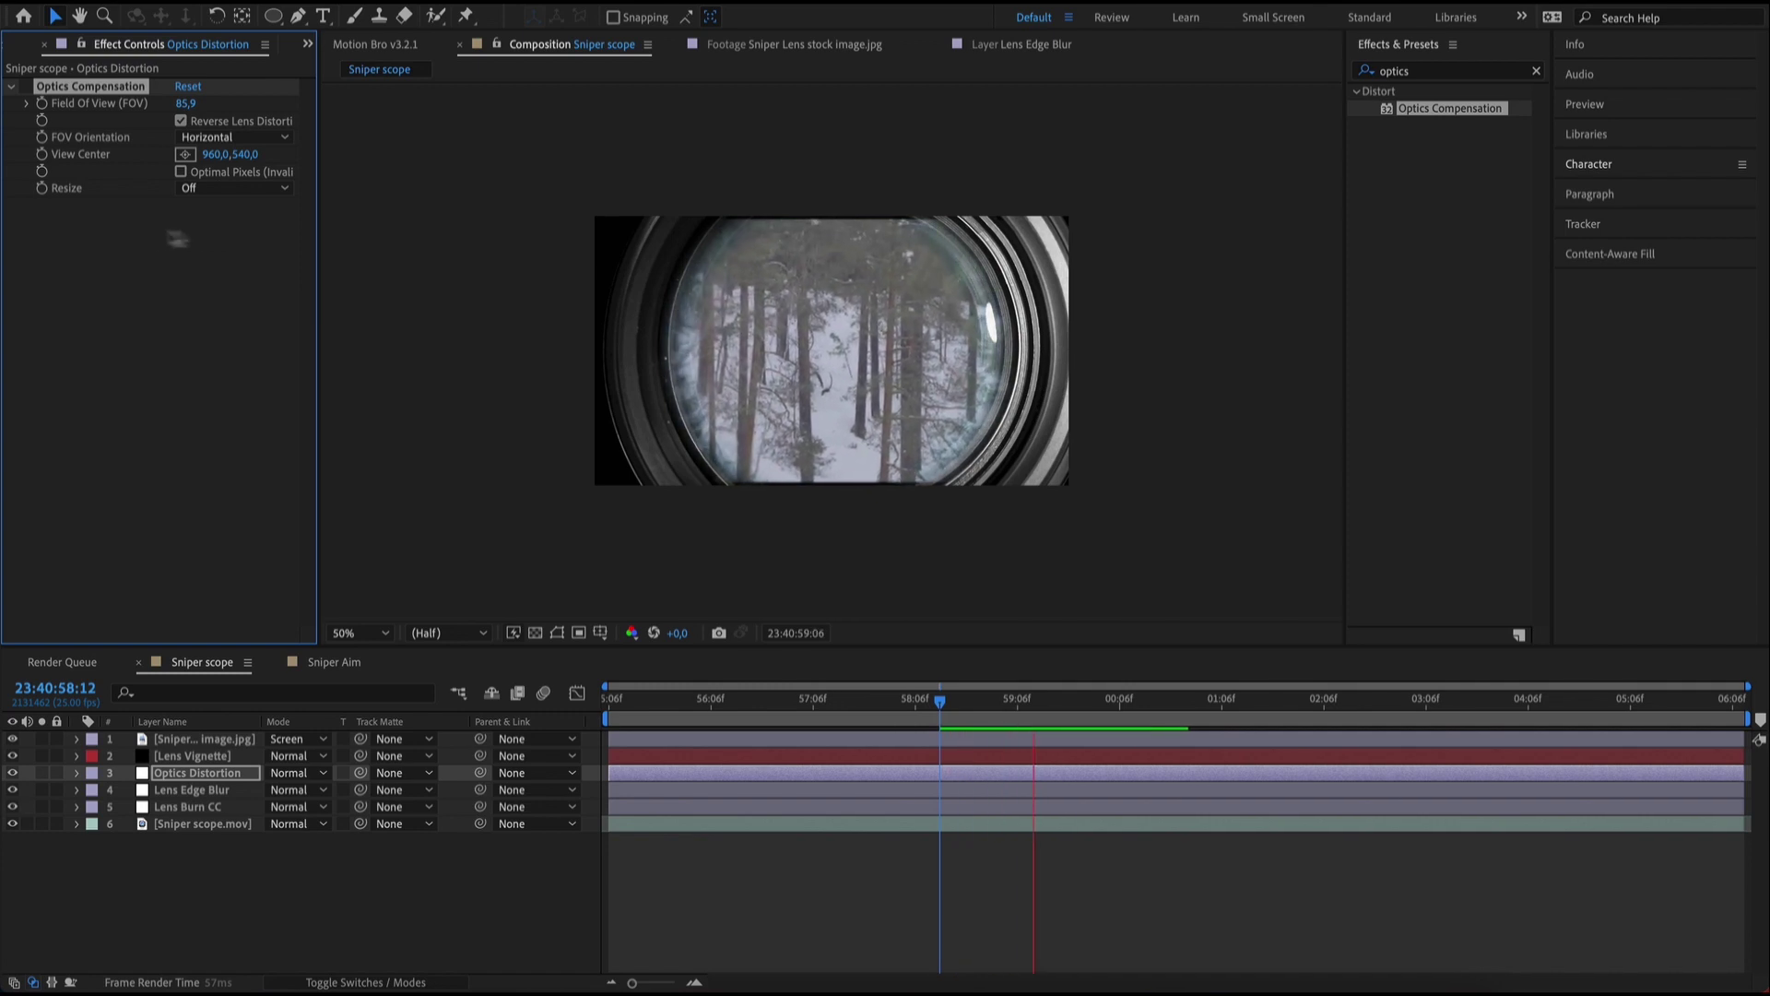
key("space")
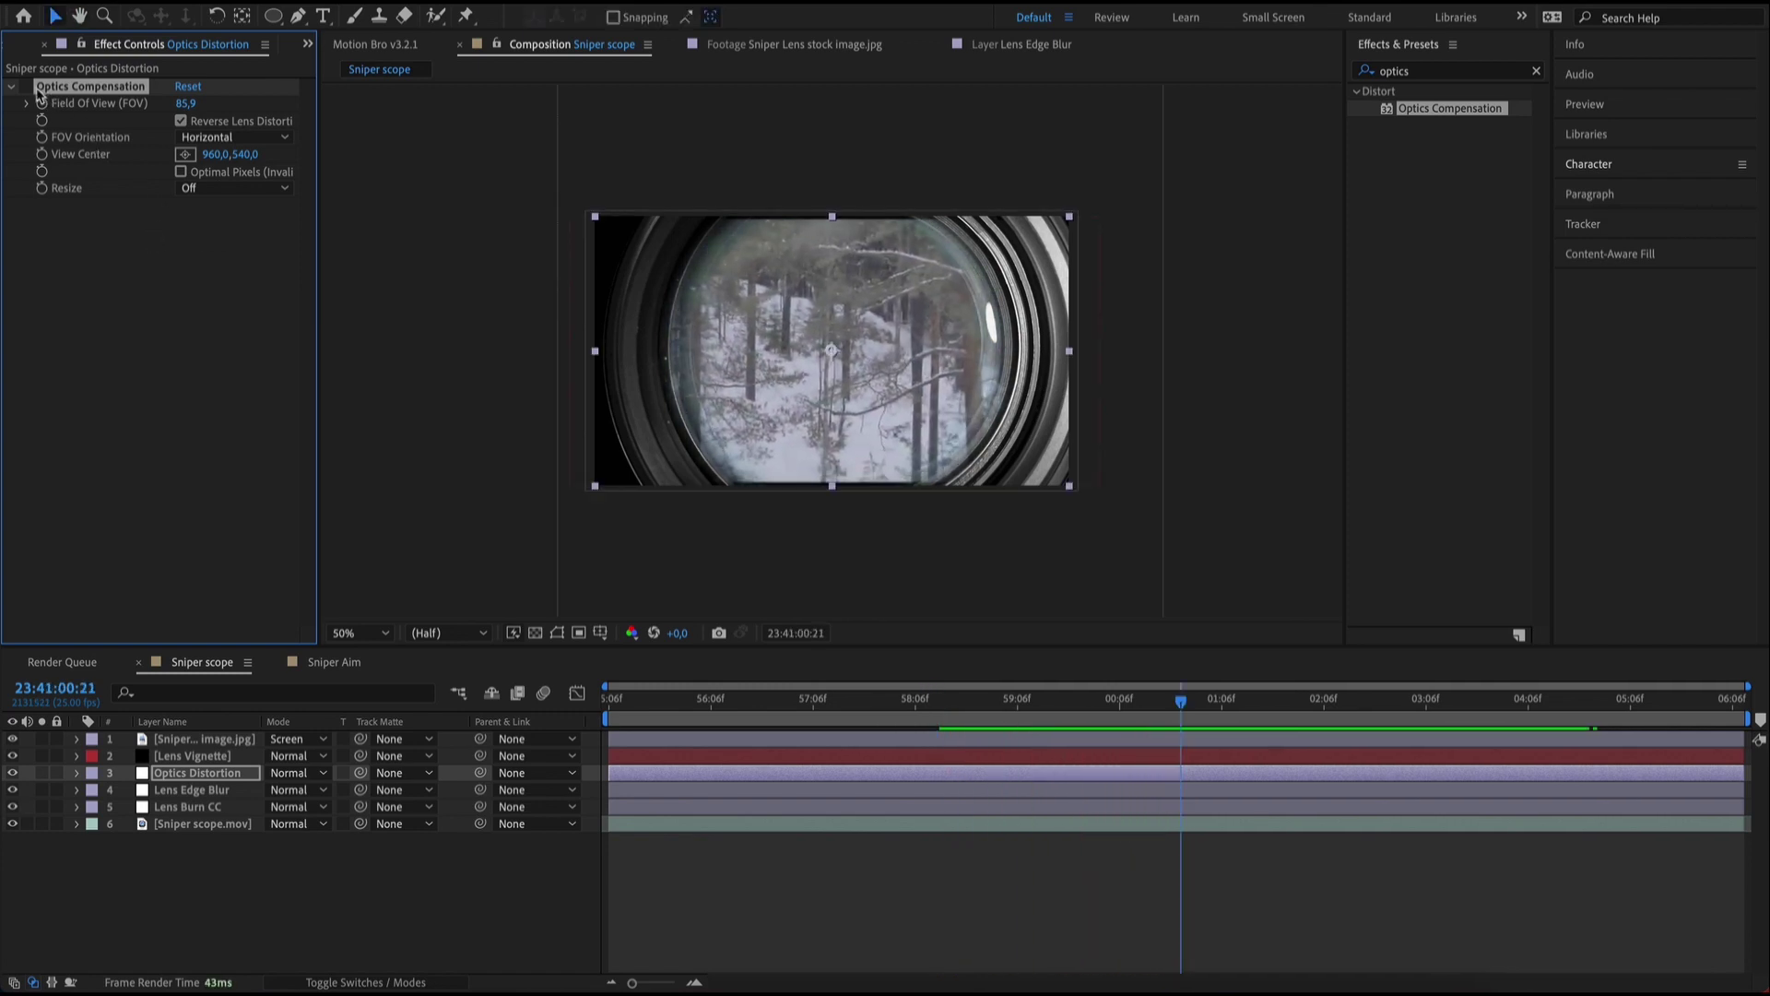
key("space")
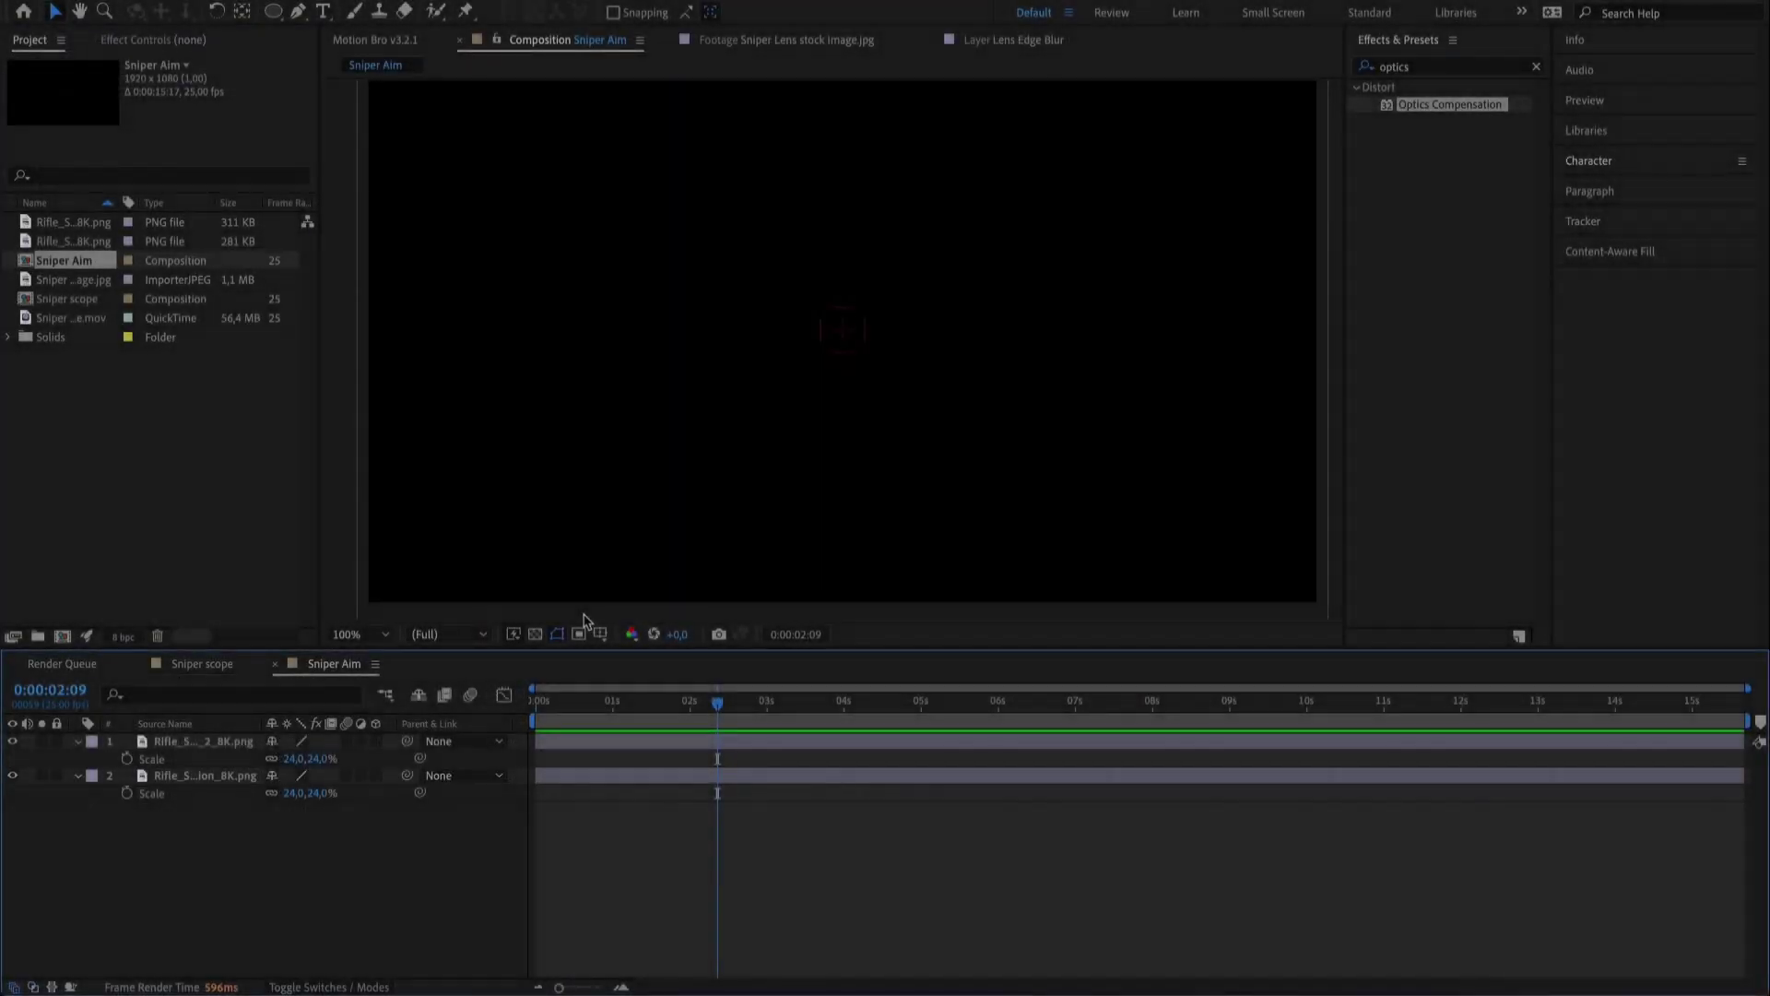
Step: Show the transparency grid in the Sniper Aim composition and move the red illuminated crosshair layer above the black reticle layer
left_click(536, 635)
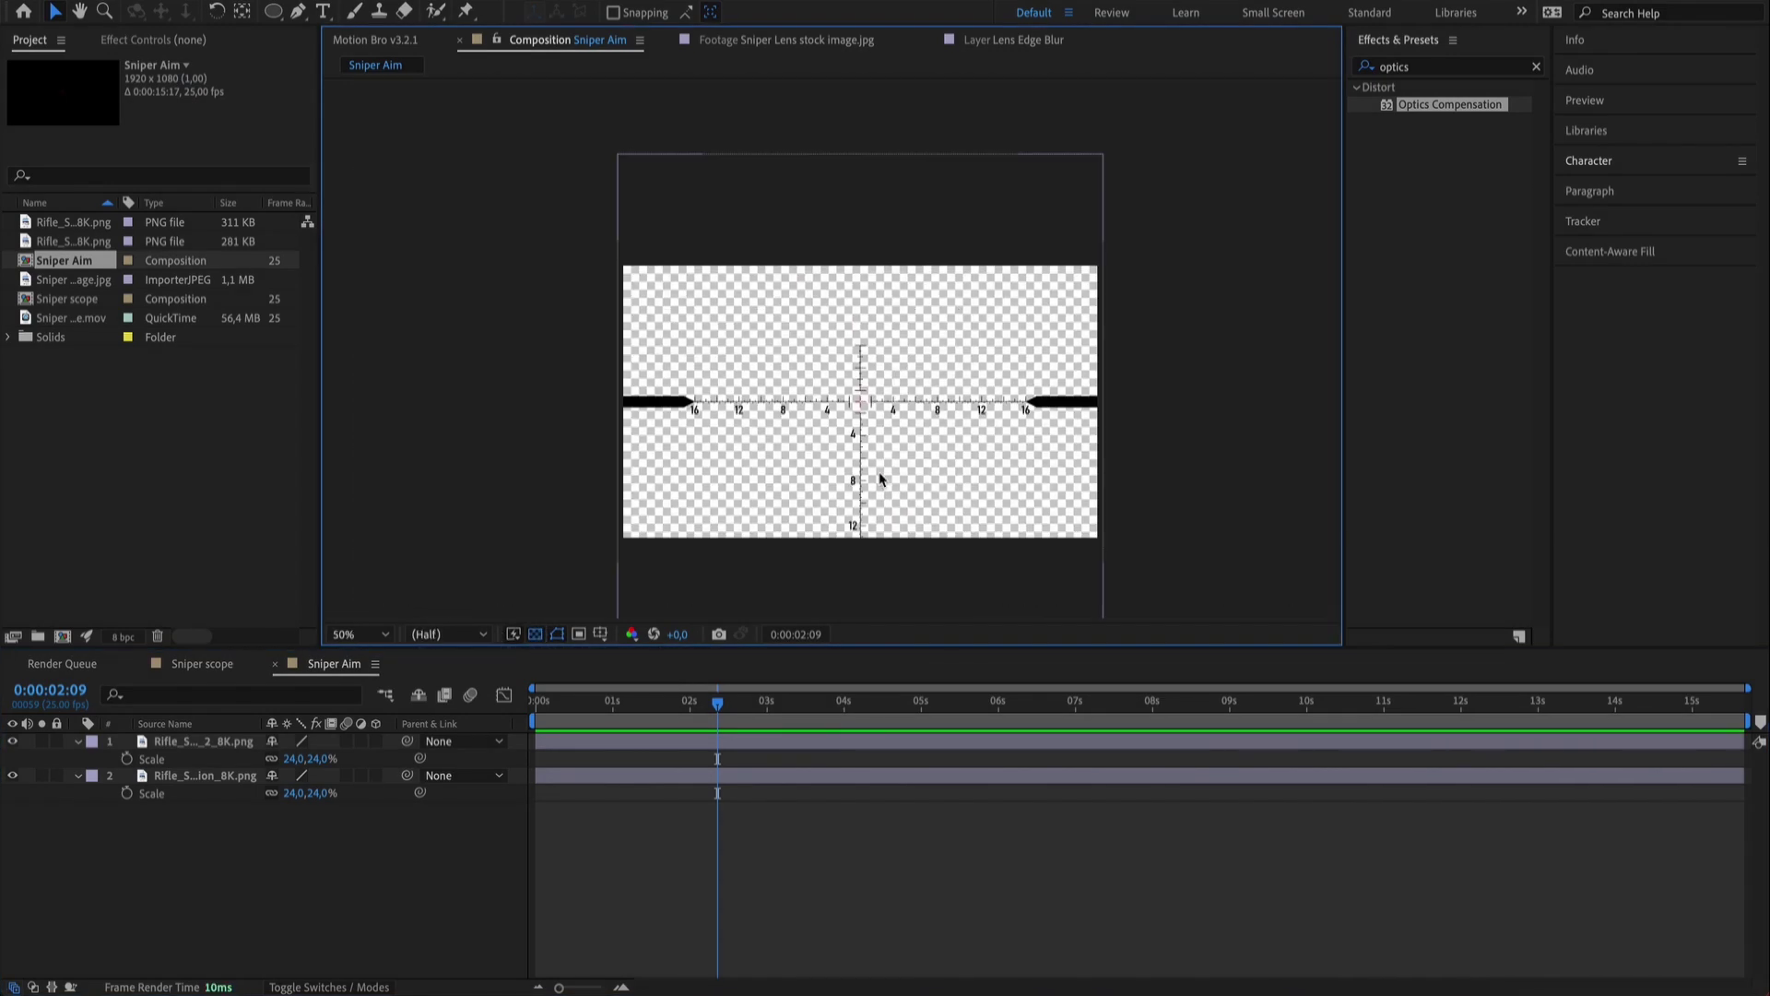
key("h")
mouse_move(955, 350)
left_mouse_down()
mouse_move(905, 338)
mouse_move(955, 365)
left_mouse_up()
key("v")
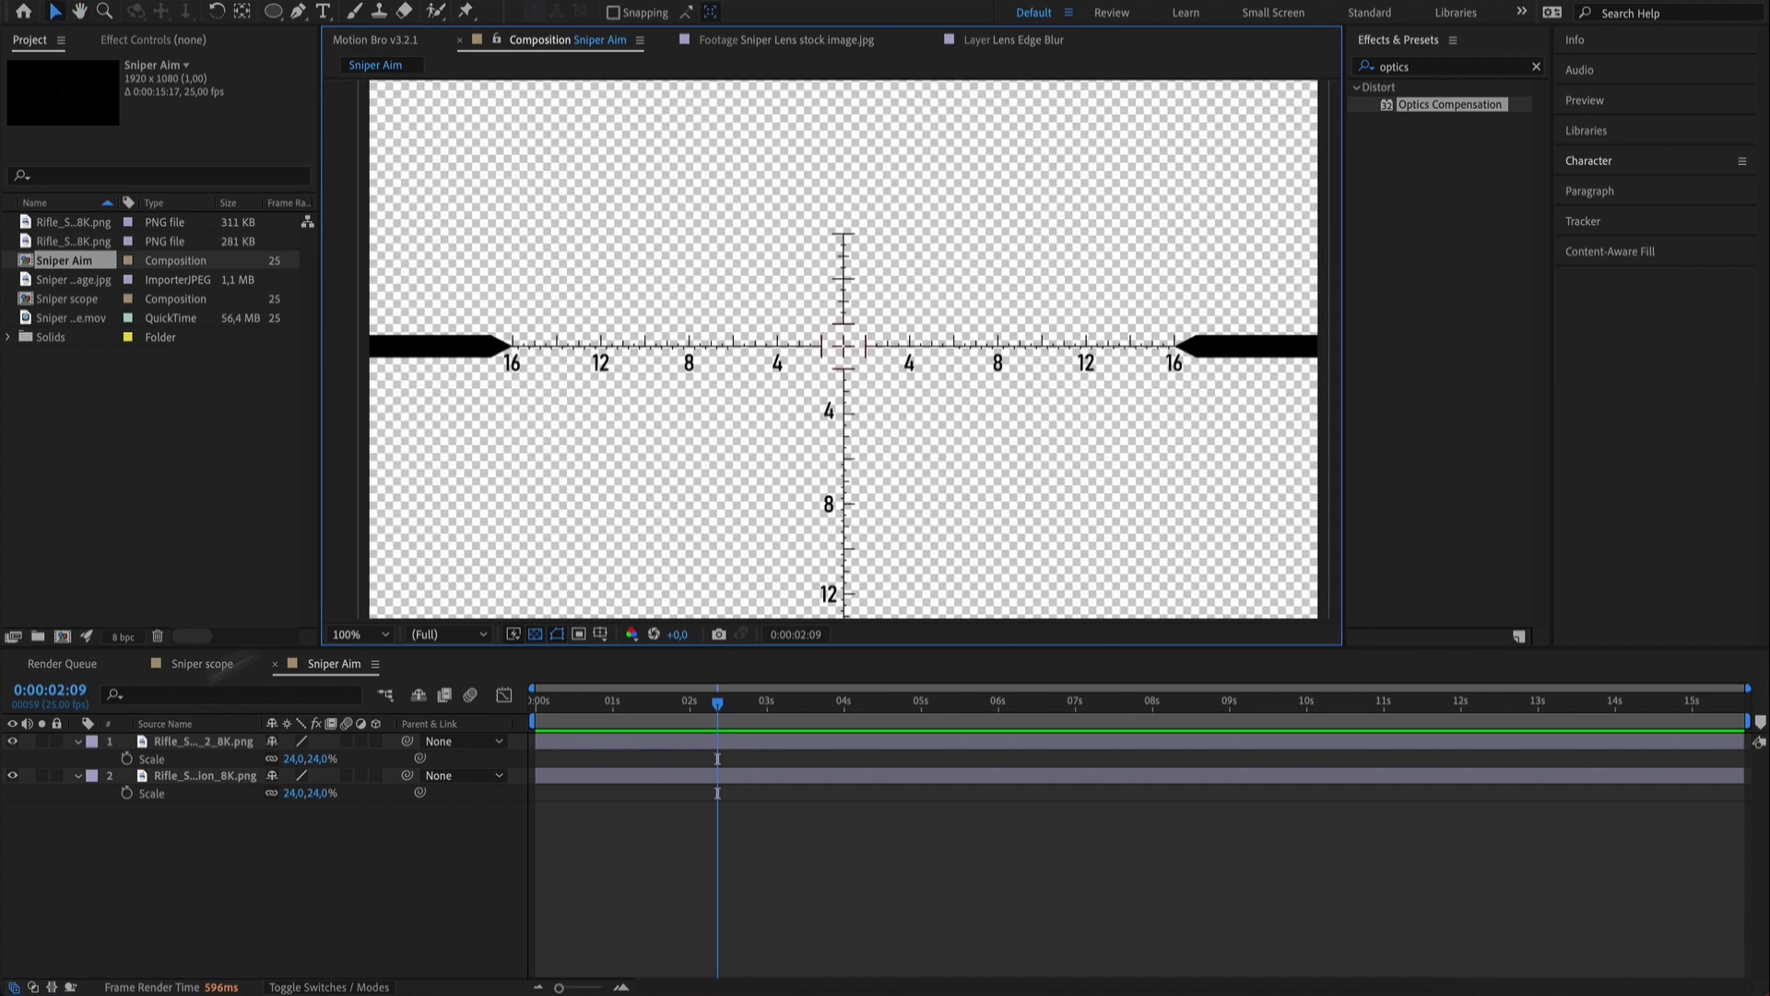
left_click(14, 776)
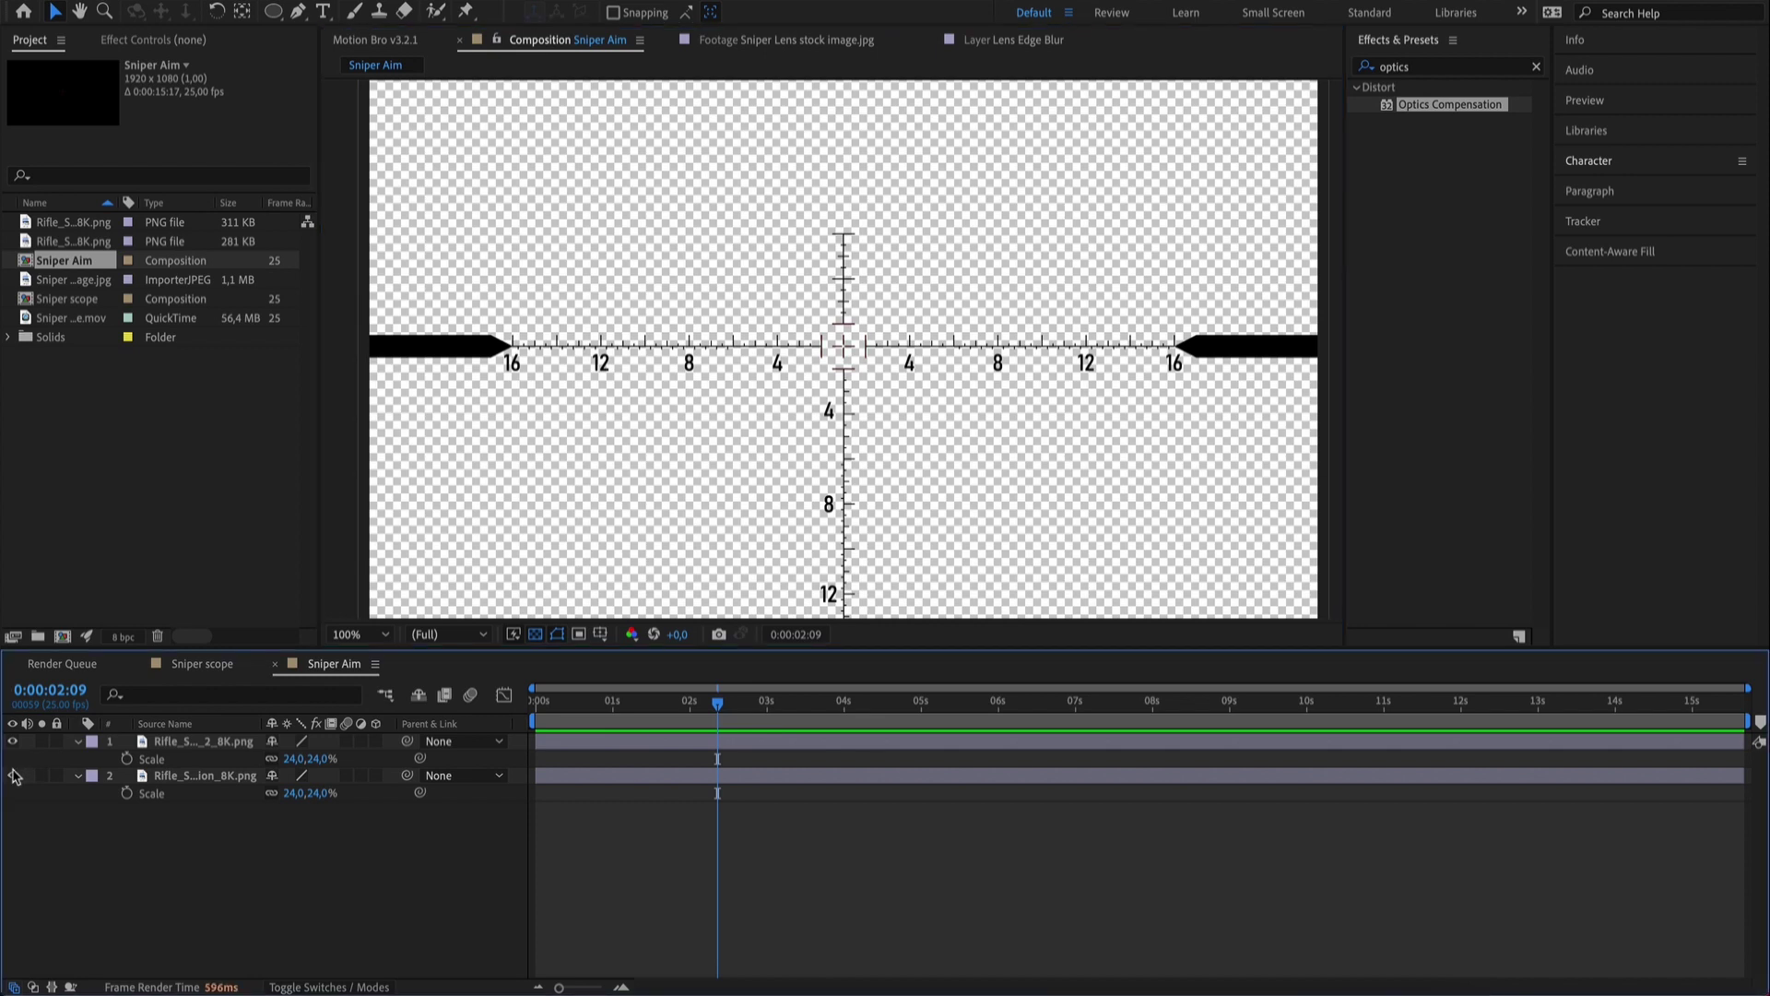
left_click_drag(210, 786, 218, 743)
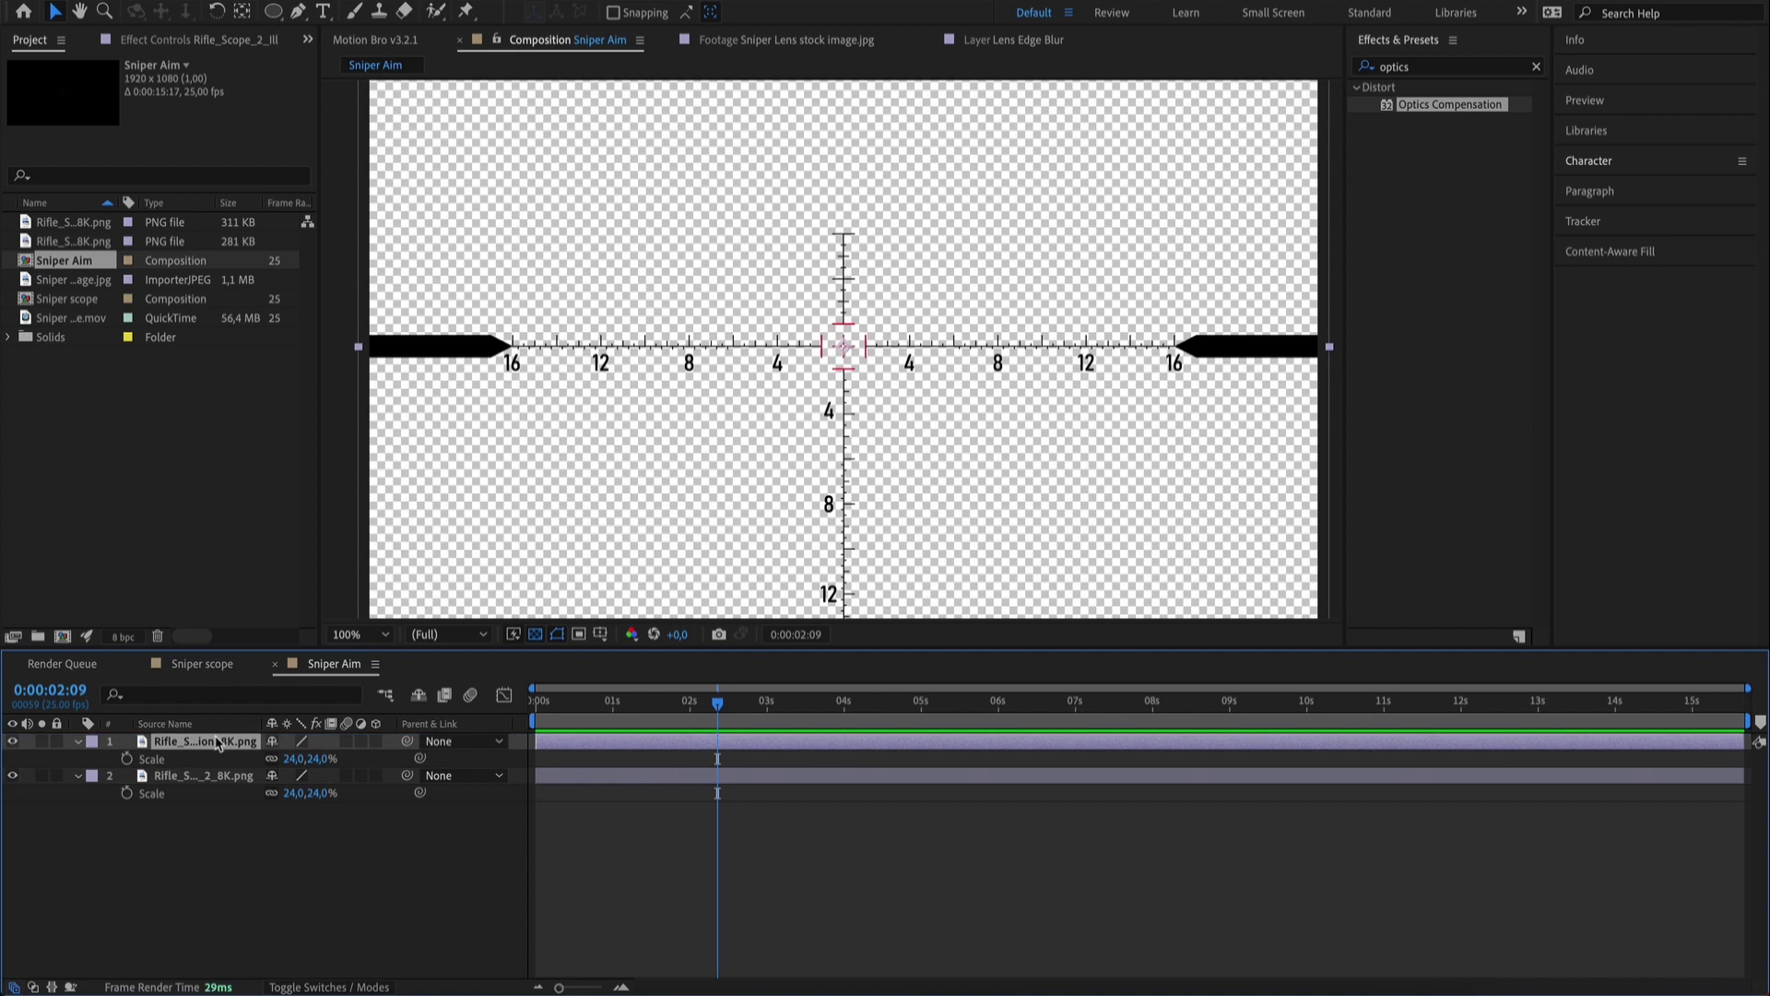
Step: Examine the two Sniper Aim reticle layers by toggling their visibility and the transparency grid, leaving both layers and the grid shown
left_click(14, 775)
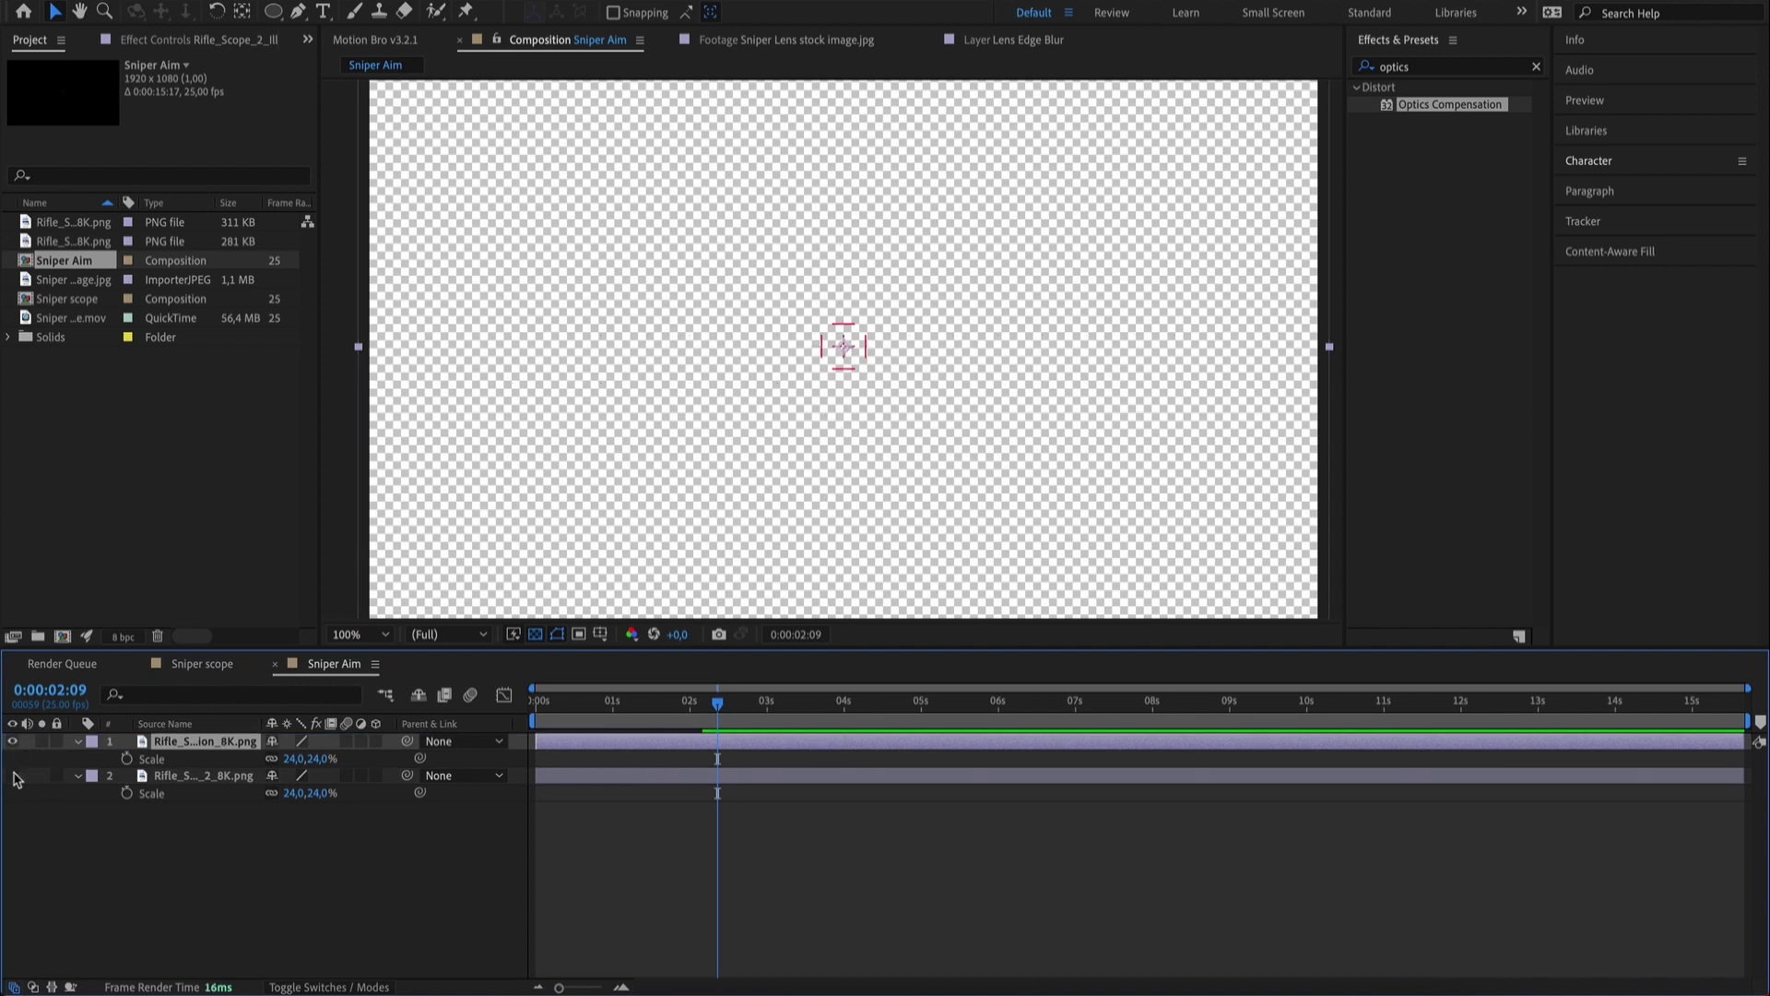
left_click(535, 634)
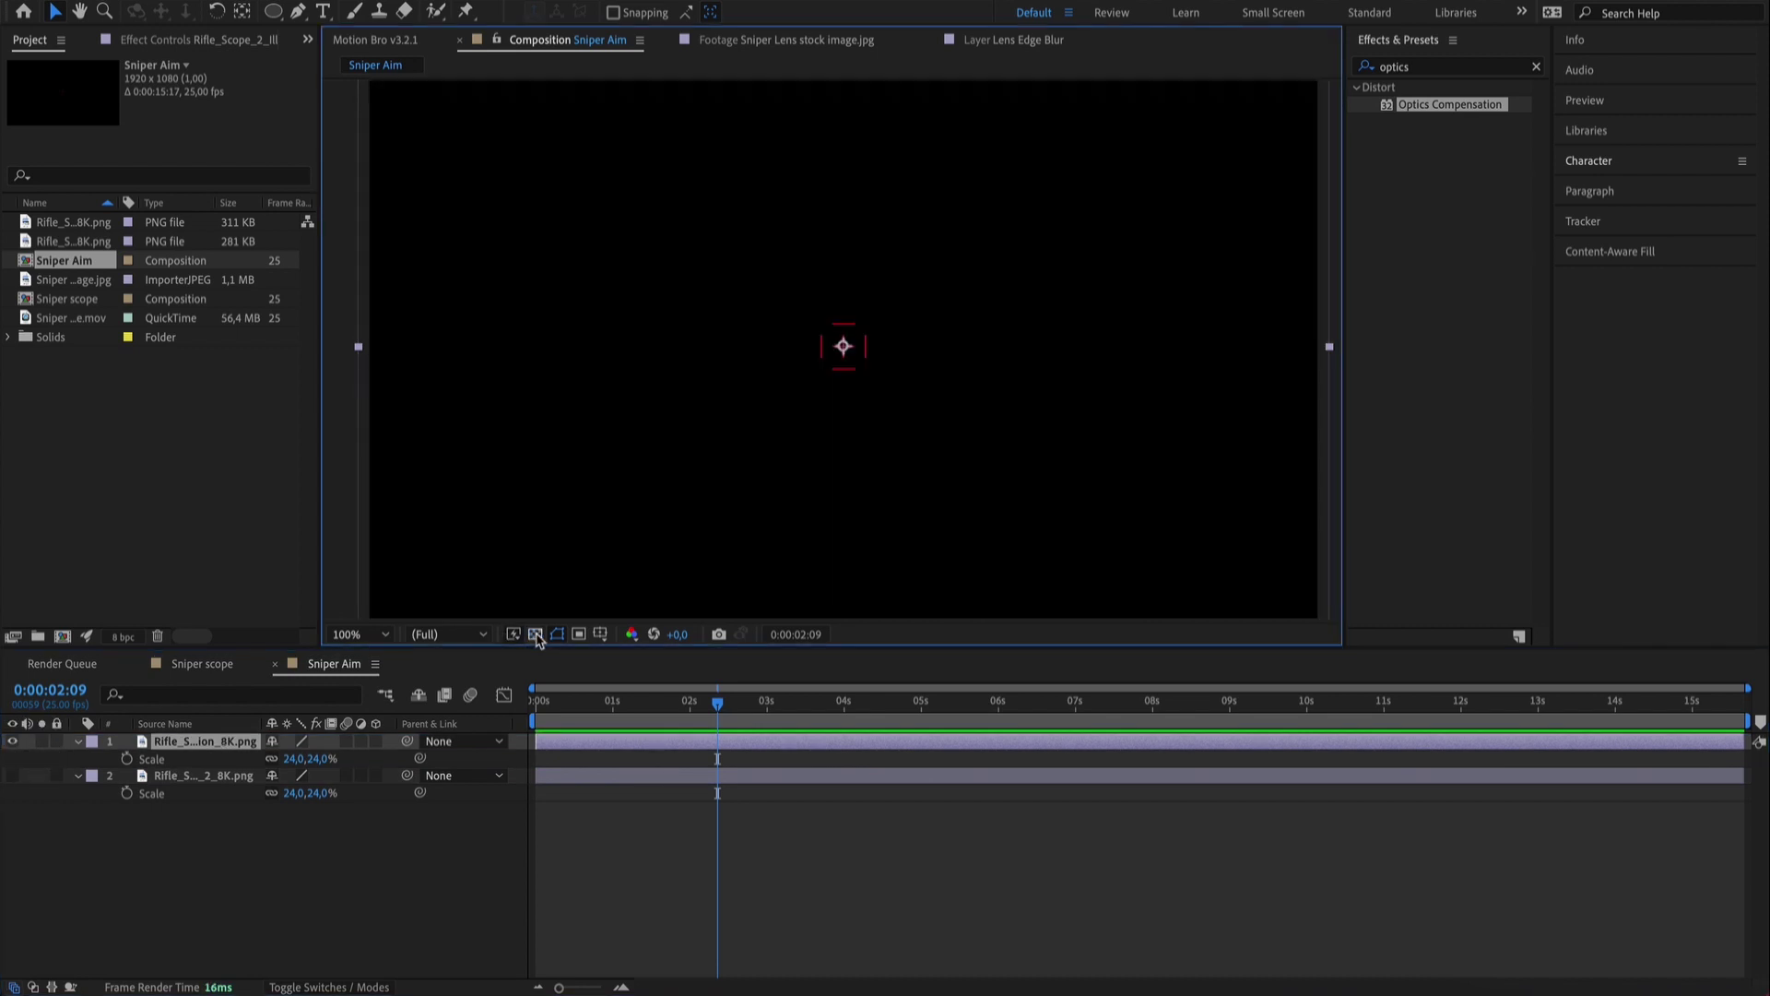
left_click(349, 498)
left_click(13, 749)
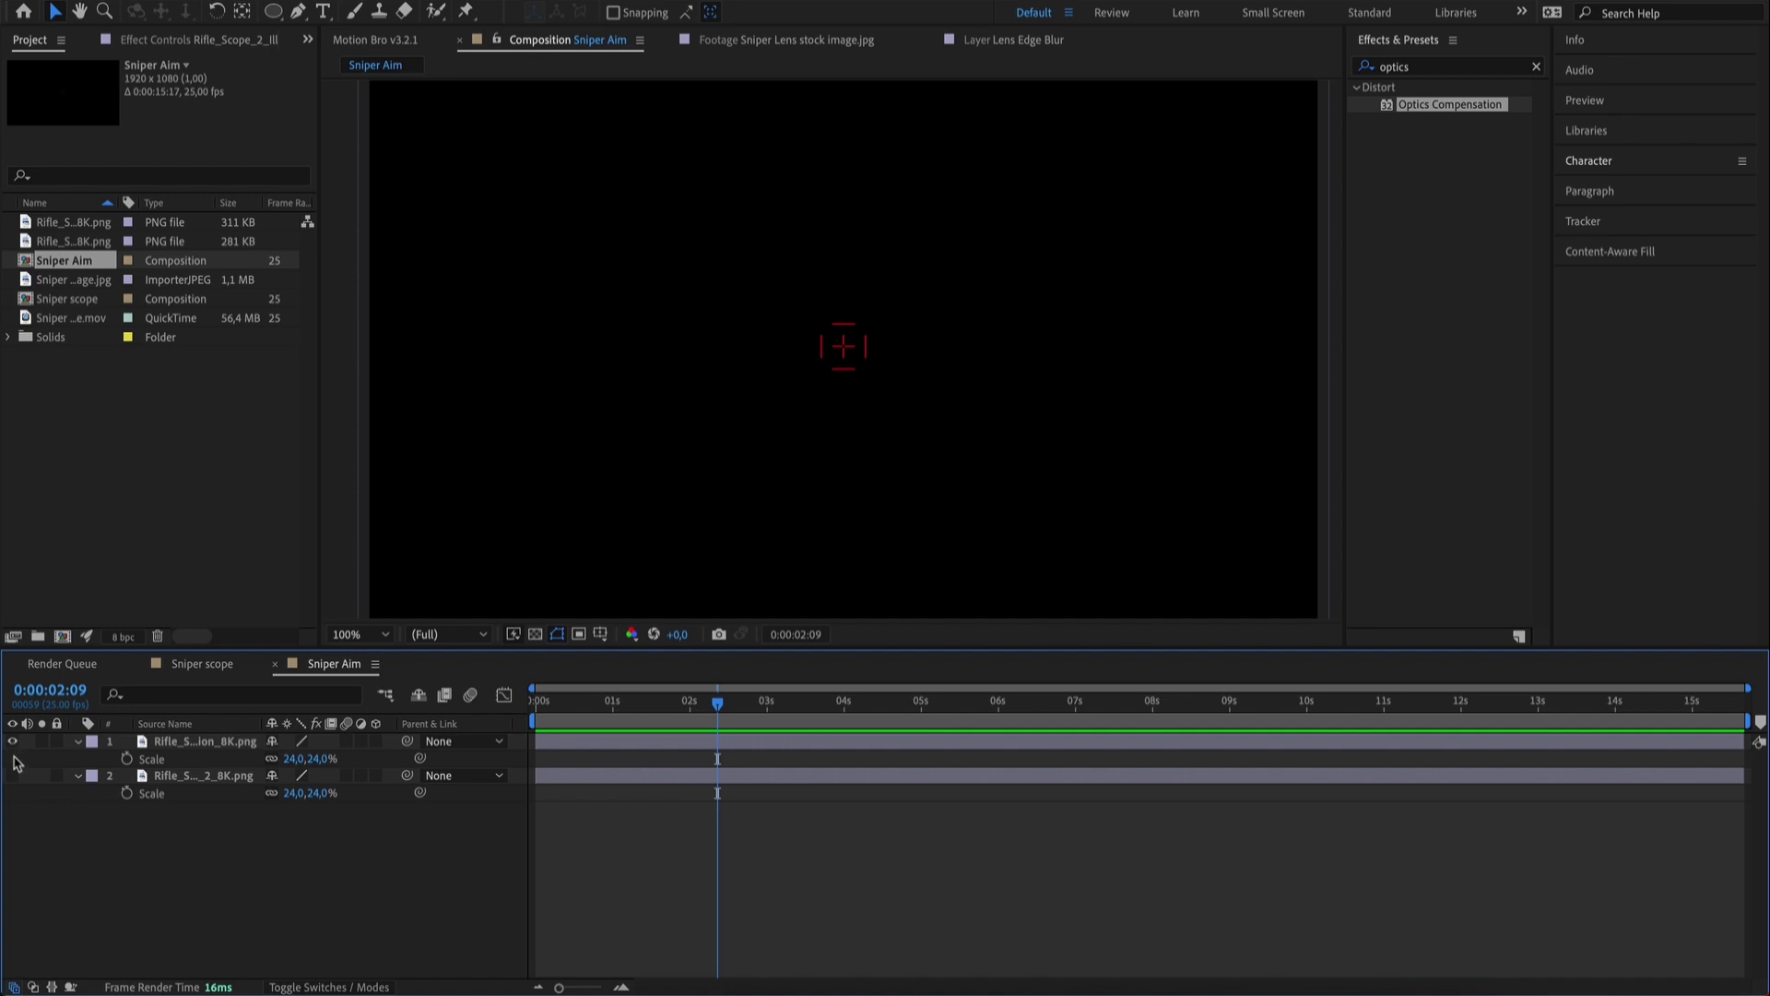
left_click(13, 776)
left_click(536, 636)
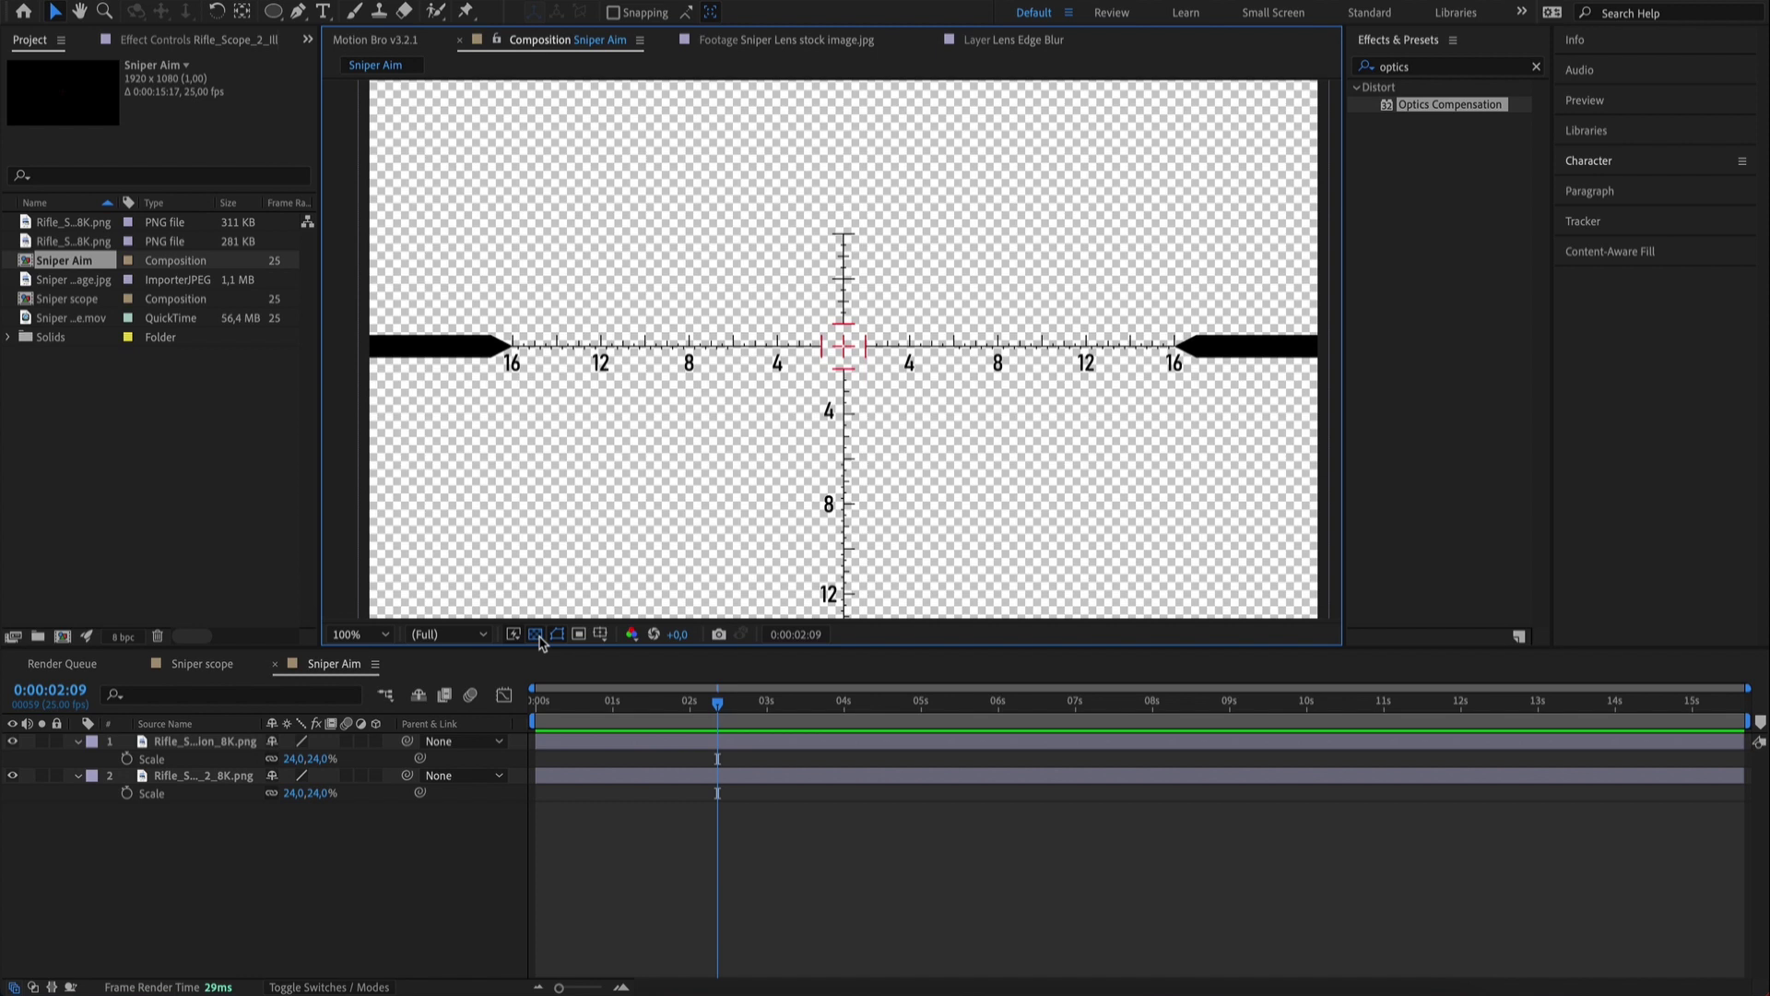
left_click(13, 742)
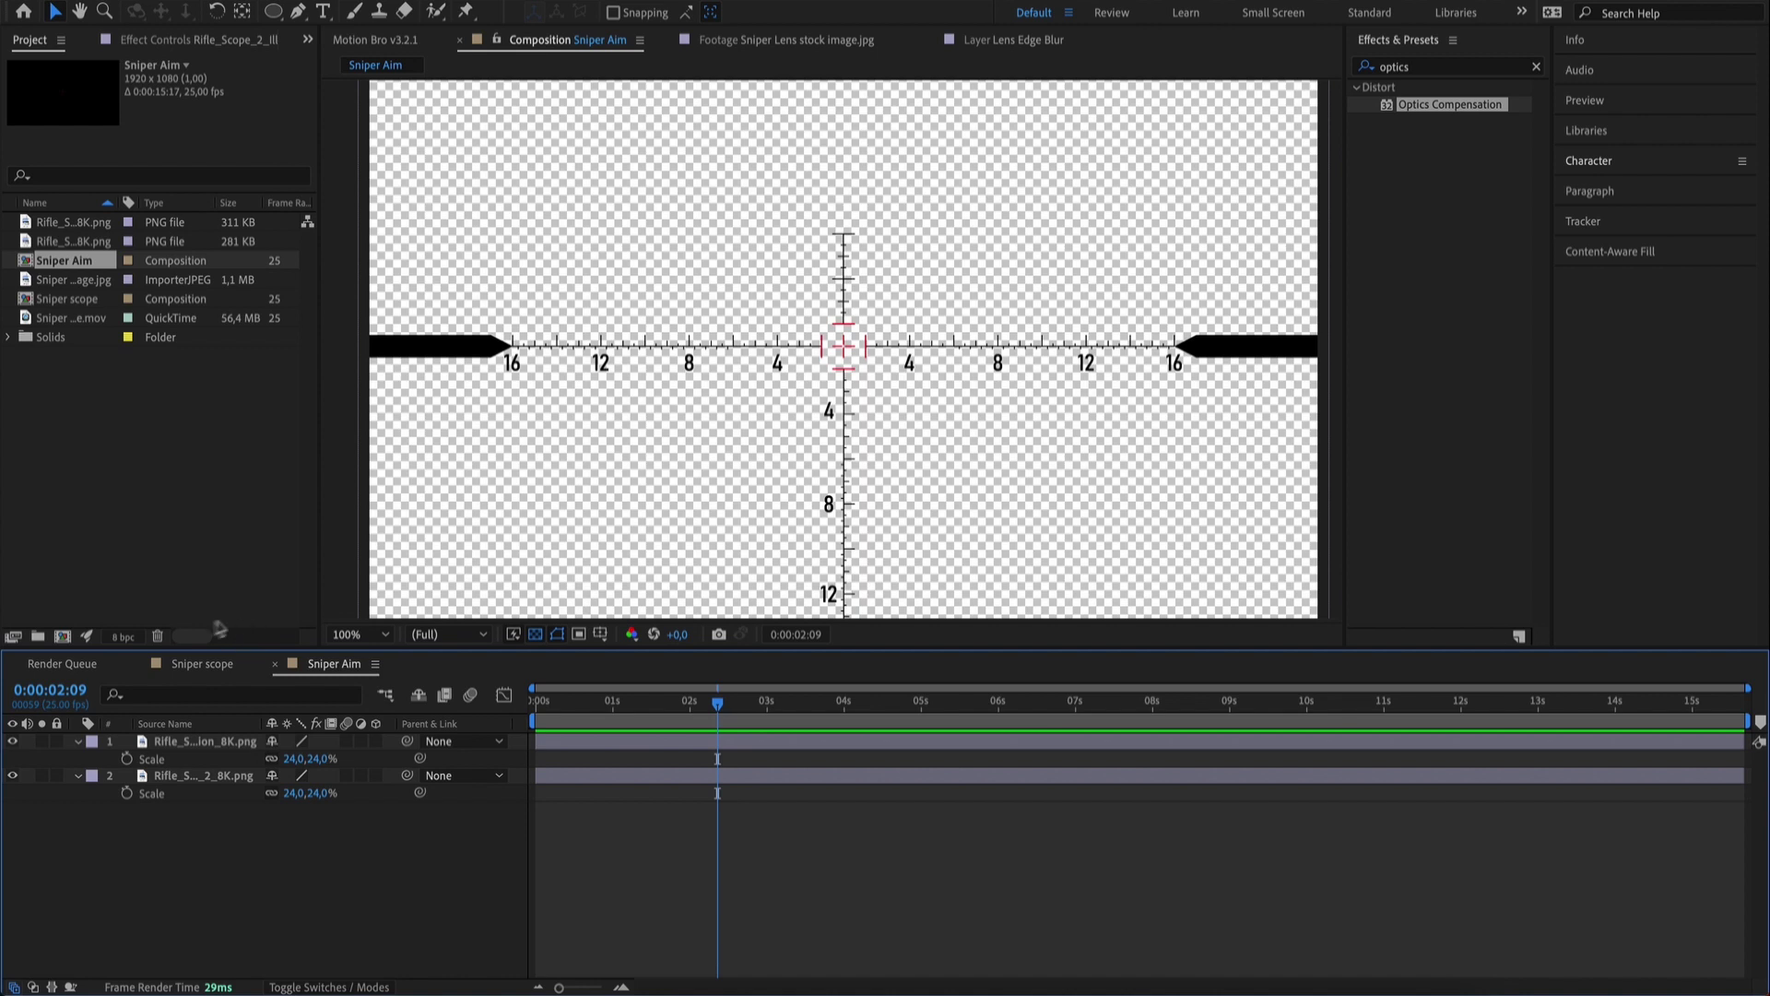
Step: Add the Sniper Aim composition to the Sniper scope composition, directly below Lens Vignette
left_click(203, 665)
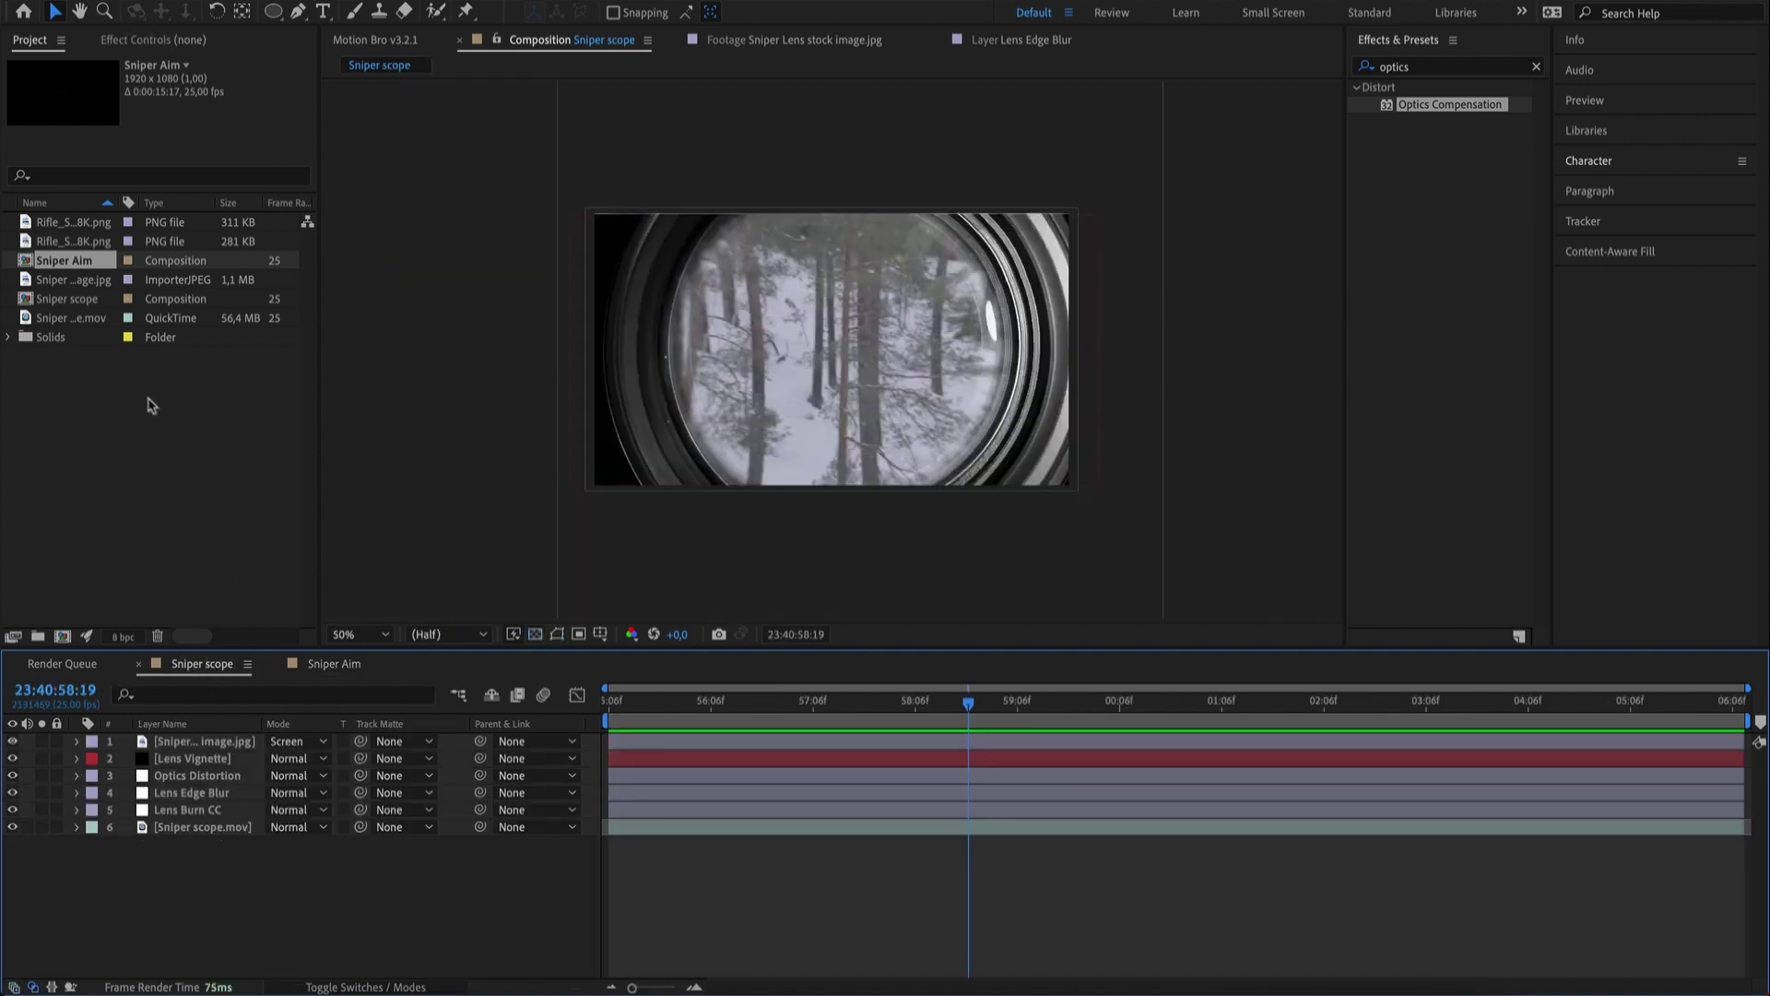
left_click_drag(74, 268, 197, 773)
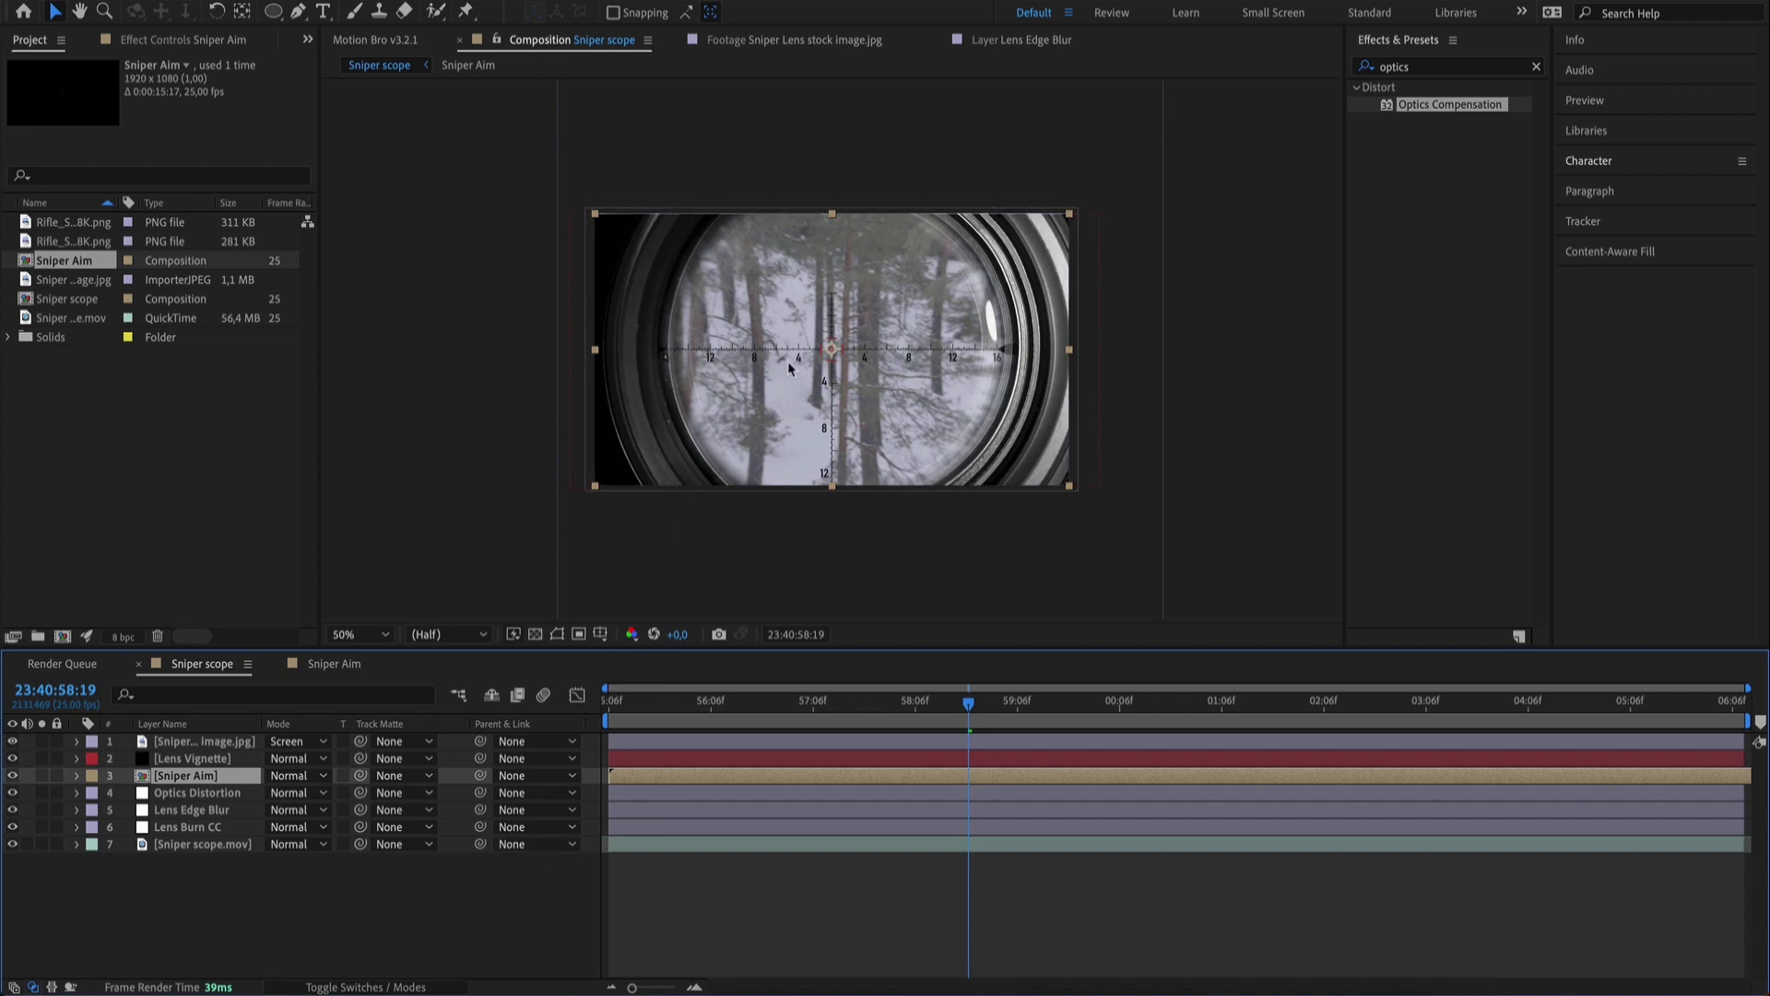
Step: Inspect the reticle's edge up close, move the Sniper Aim layer directly below Optics Distortion, and check the whole scope
scroll(789, 367, "up", 6)
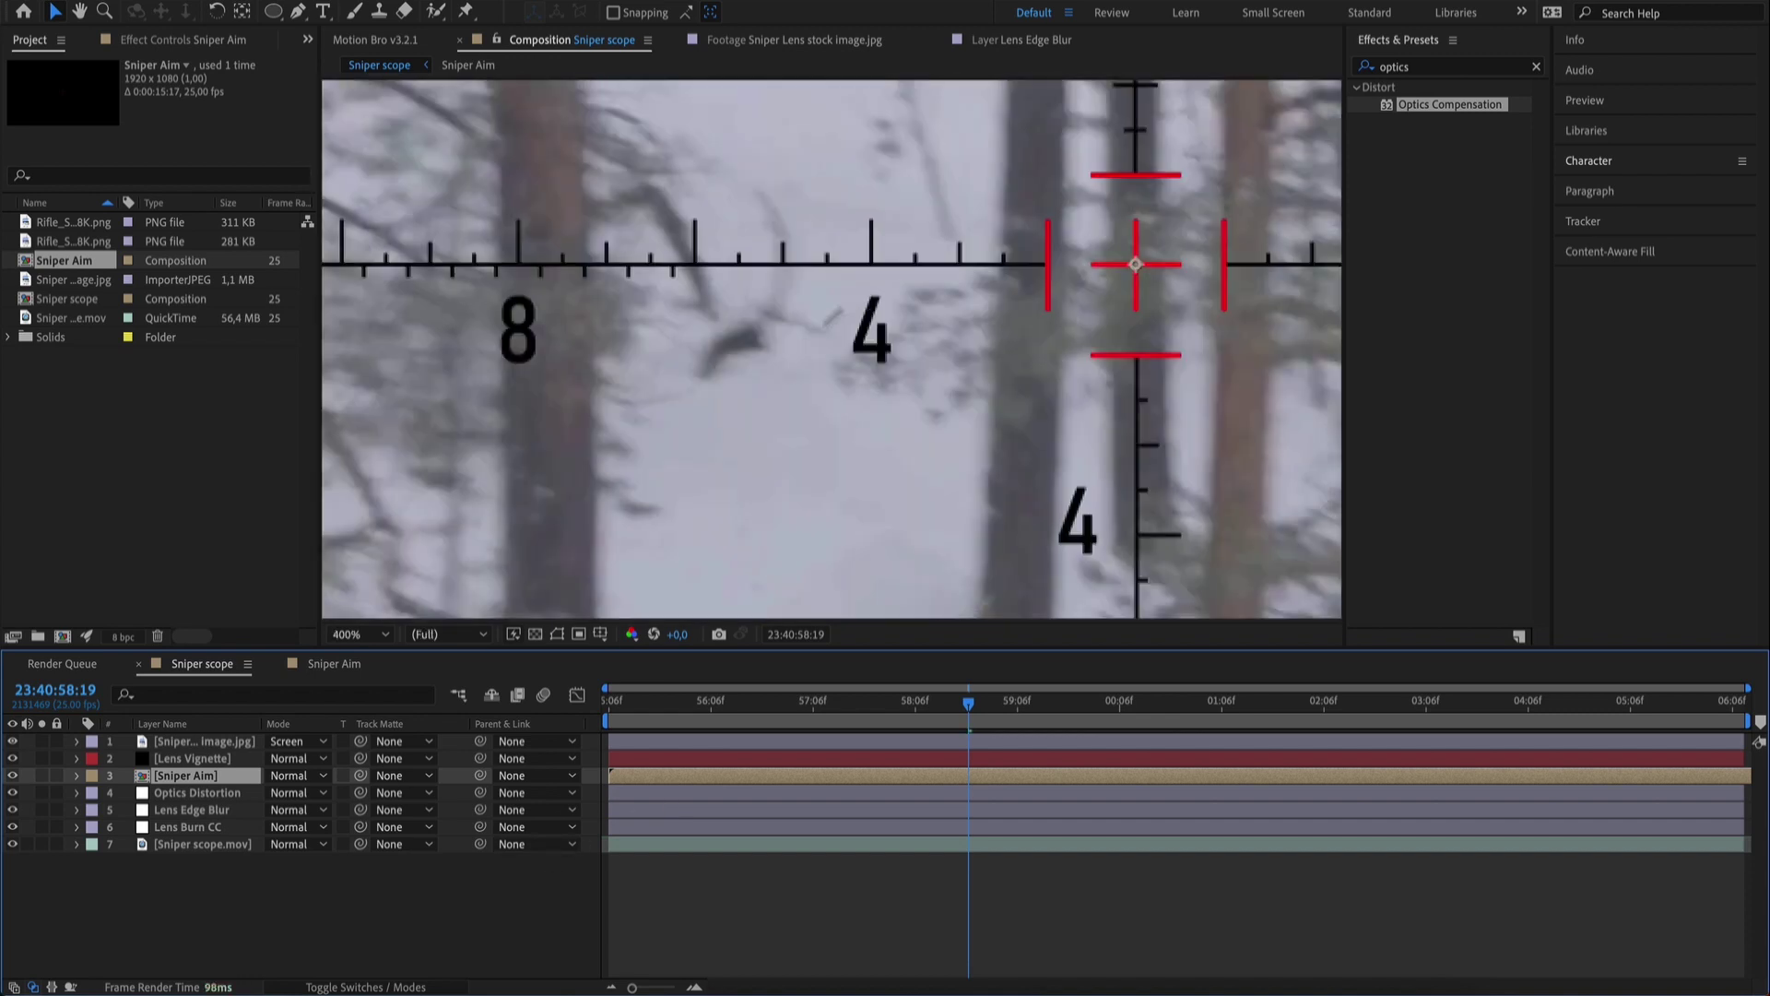
key("h")
left_click_drag(387, 444, 802, 422)
key("v")
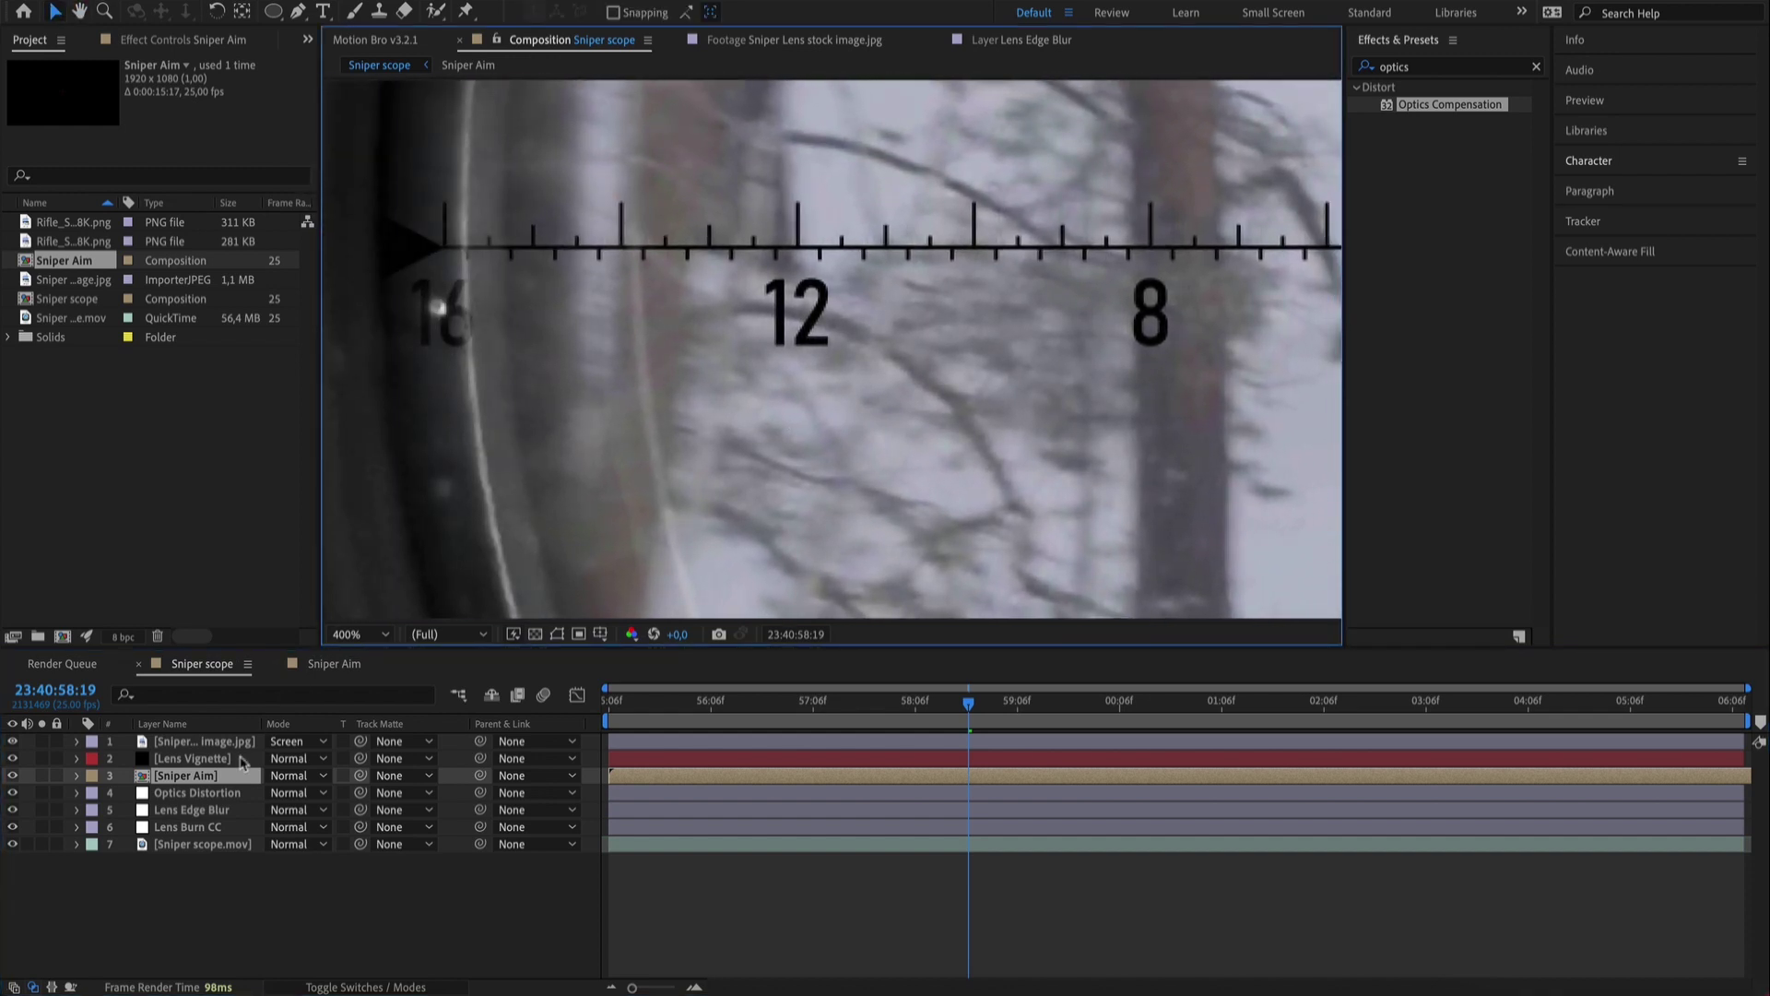
left_click_drag(211, 783, 209, 800)
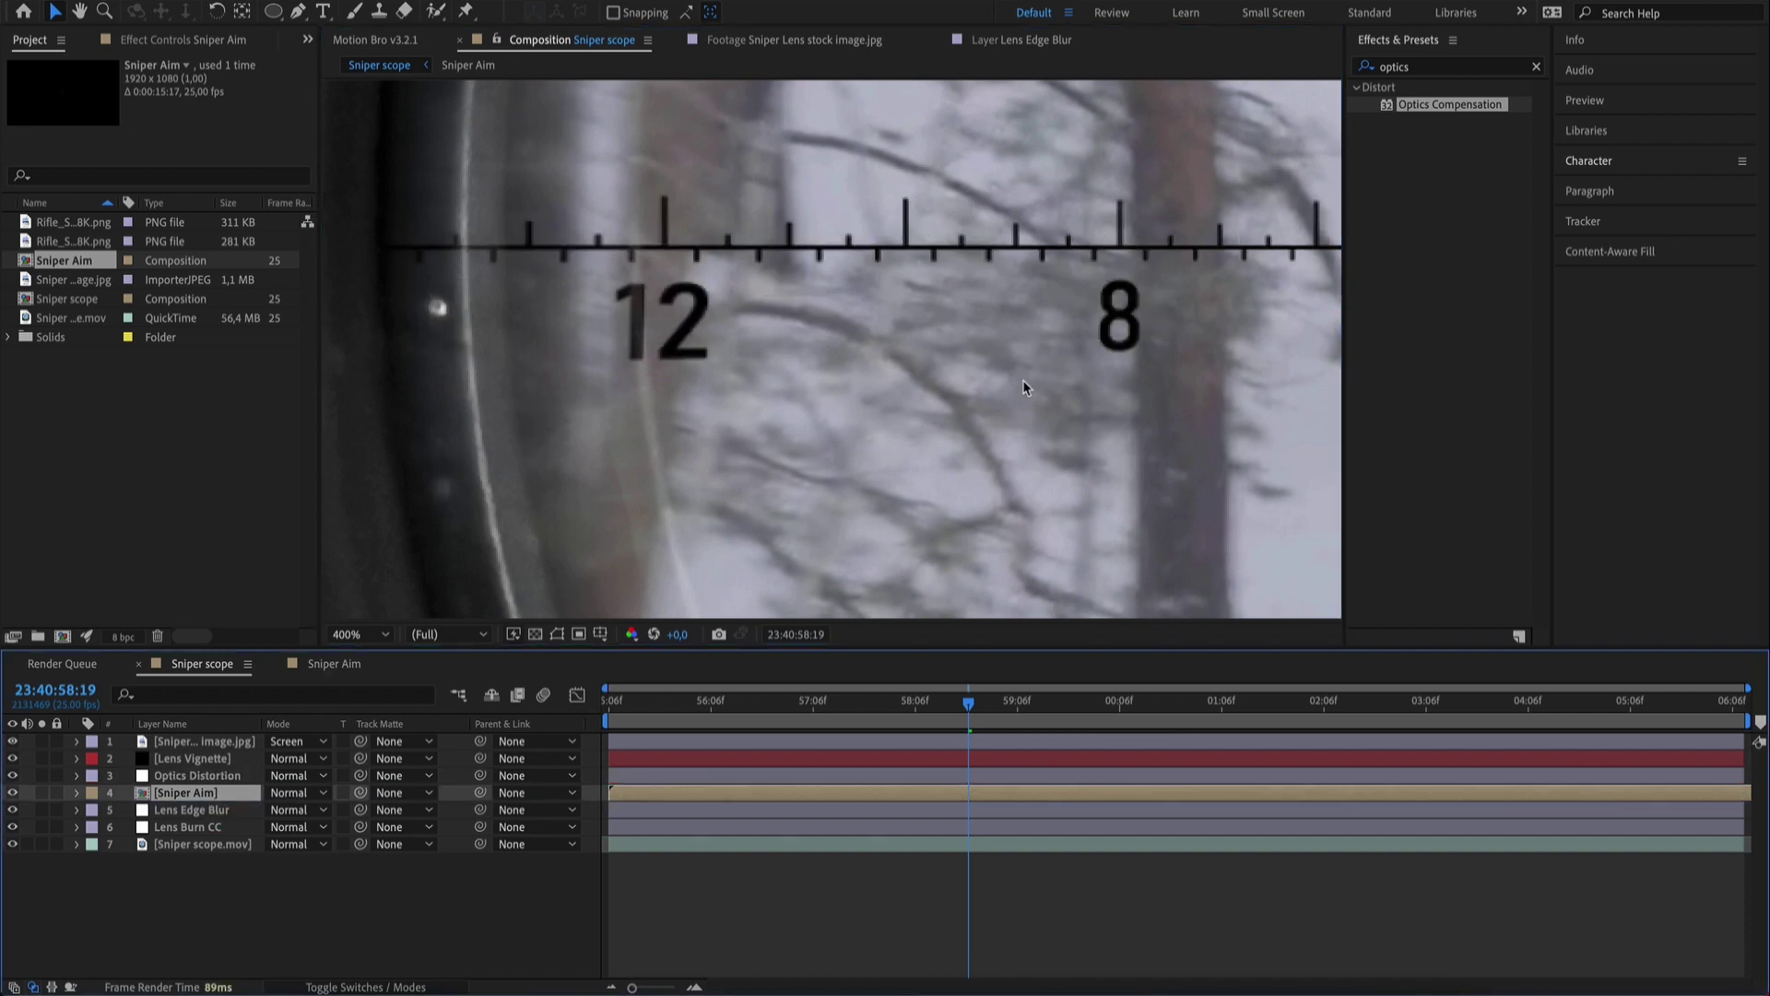
scroll(1026, 387, "down", 4)
left_click_drag(1167, 417, 802, 419)
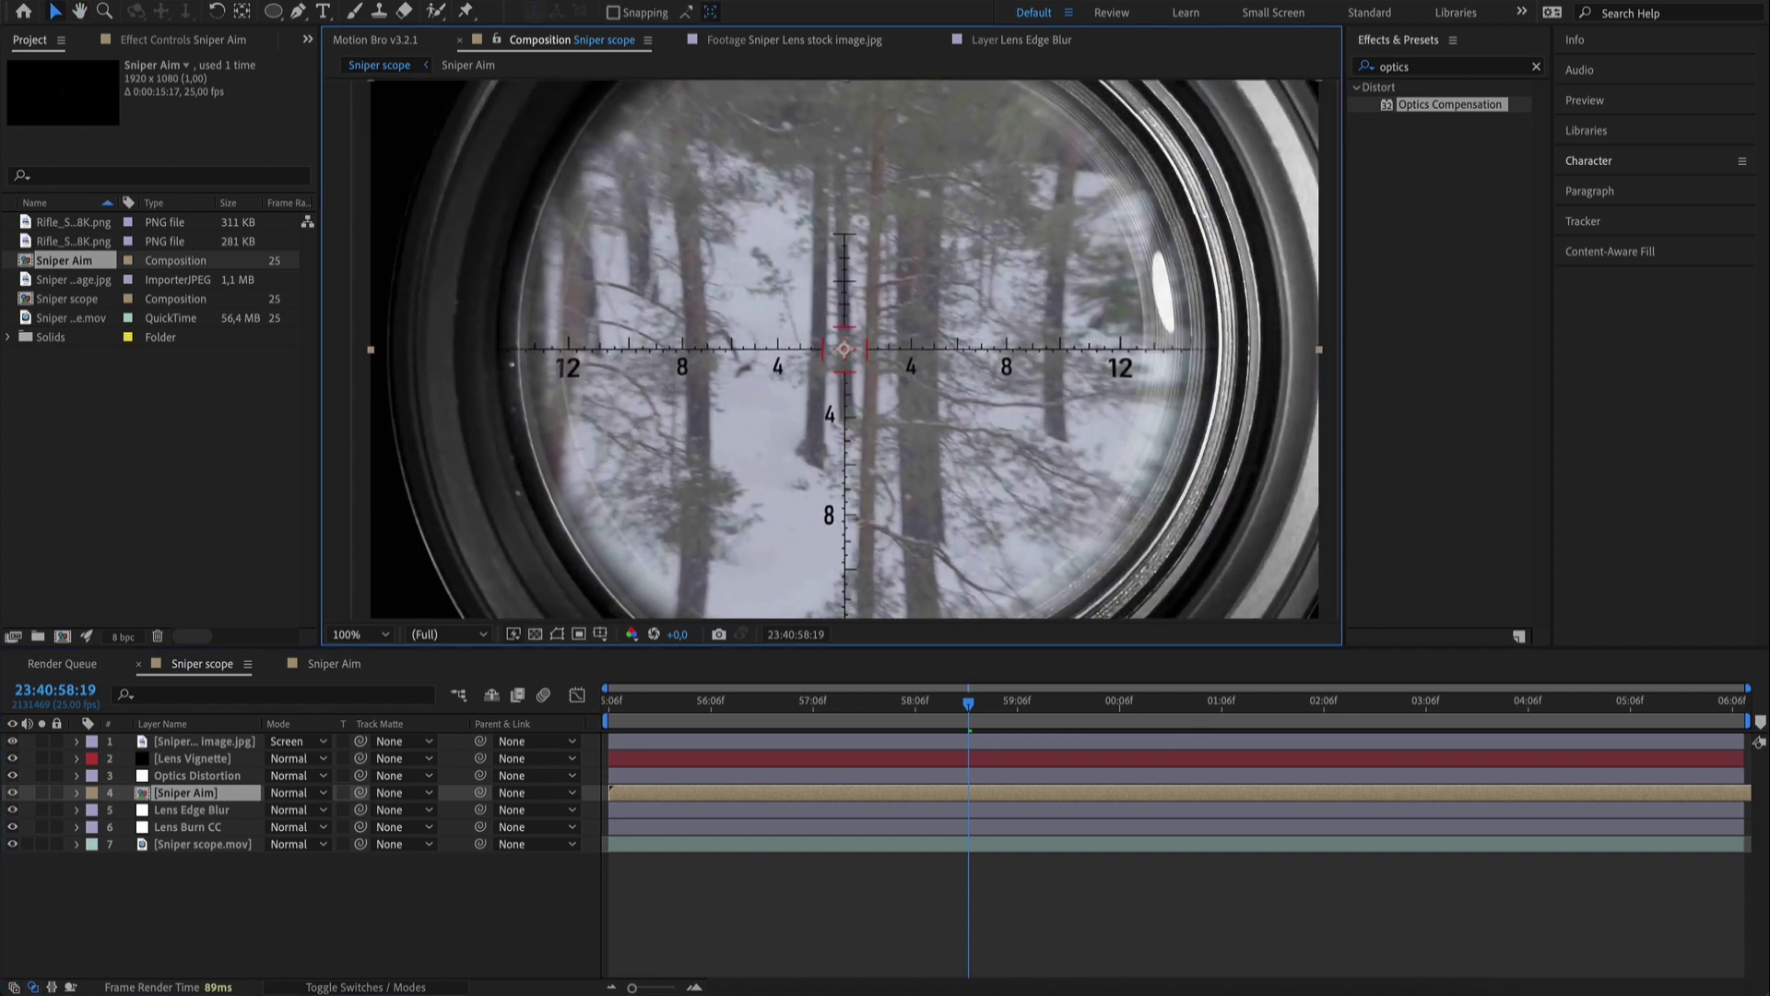
Step: Find the Fast Box Blur effect and apply it to the Sniper Aim layer
left_click(1426, 73)
type("fast")
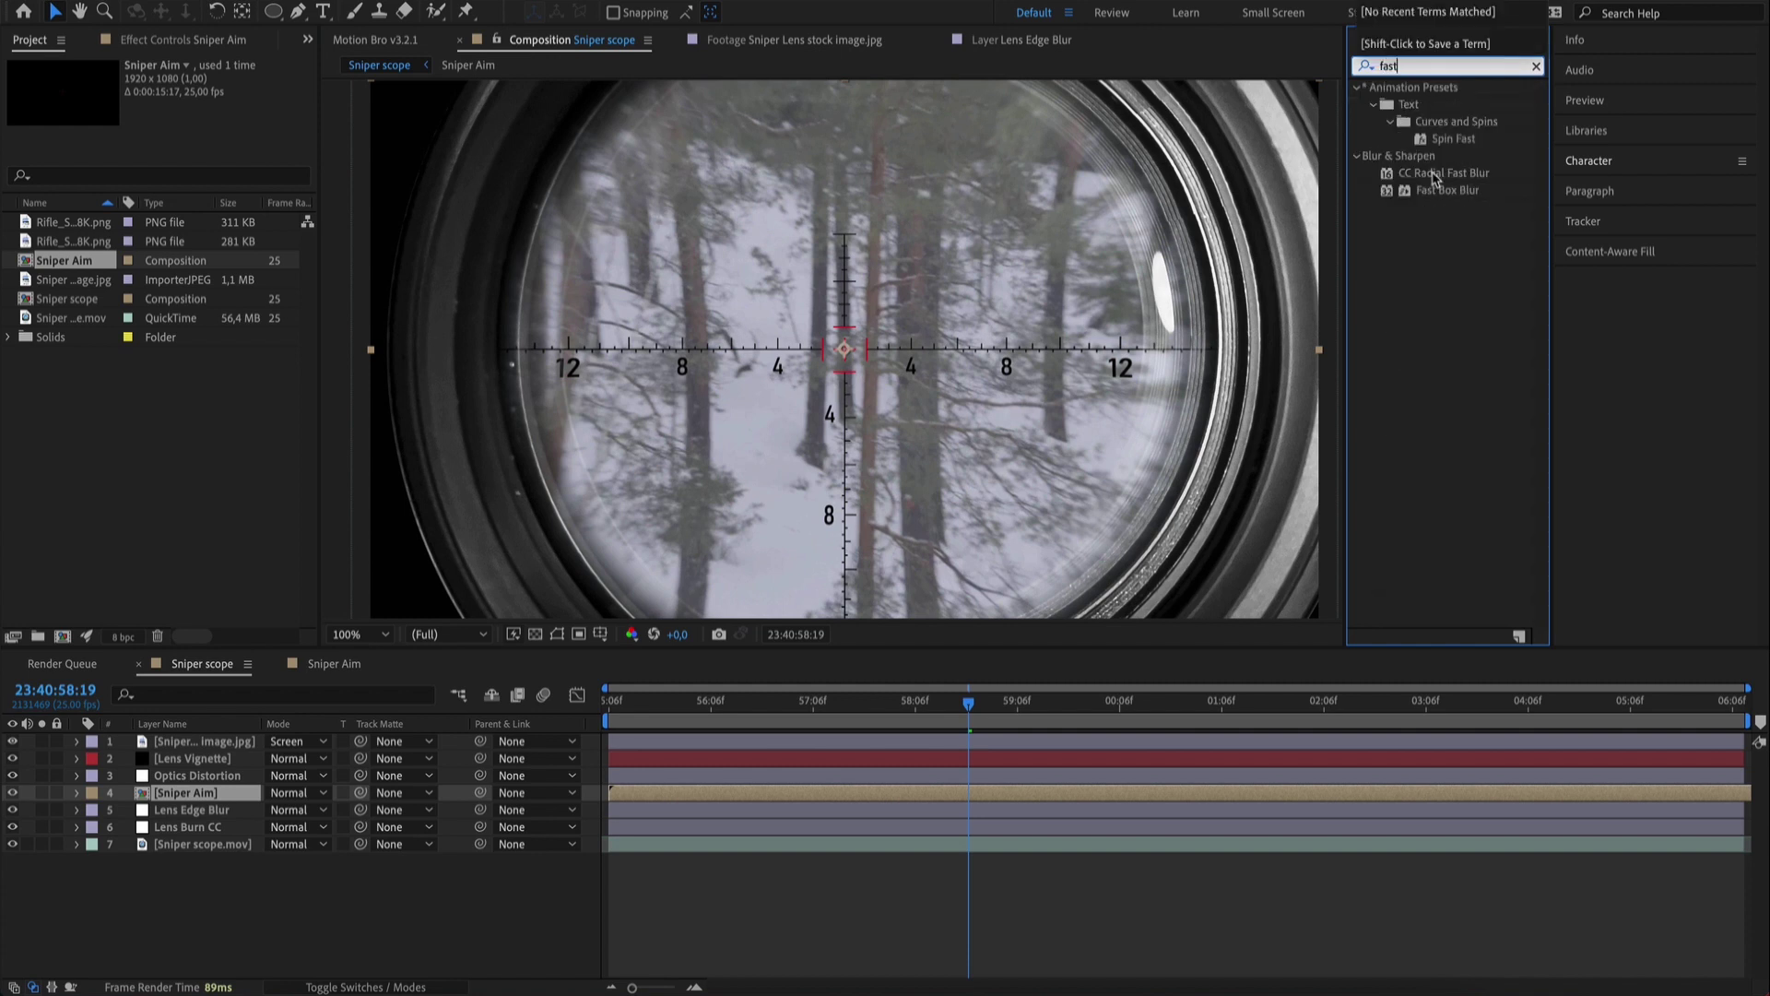
double_click(1432, 192)
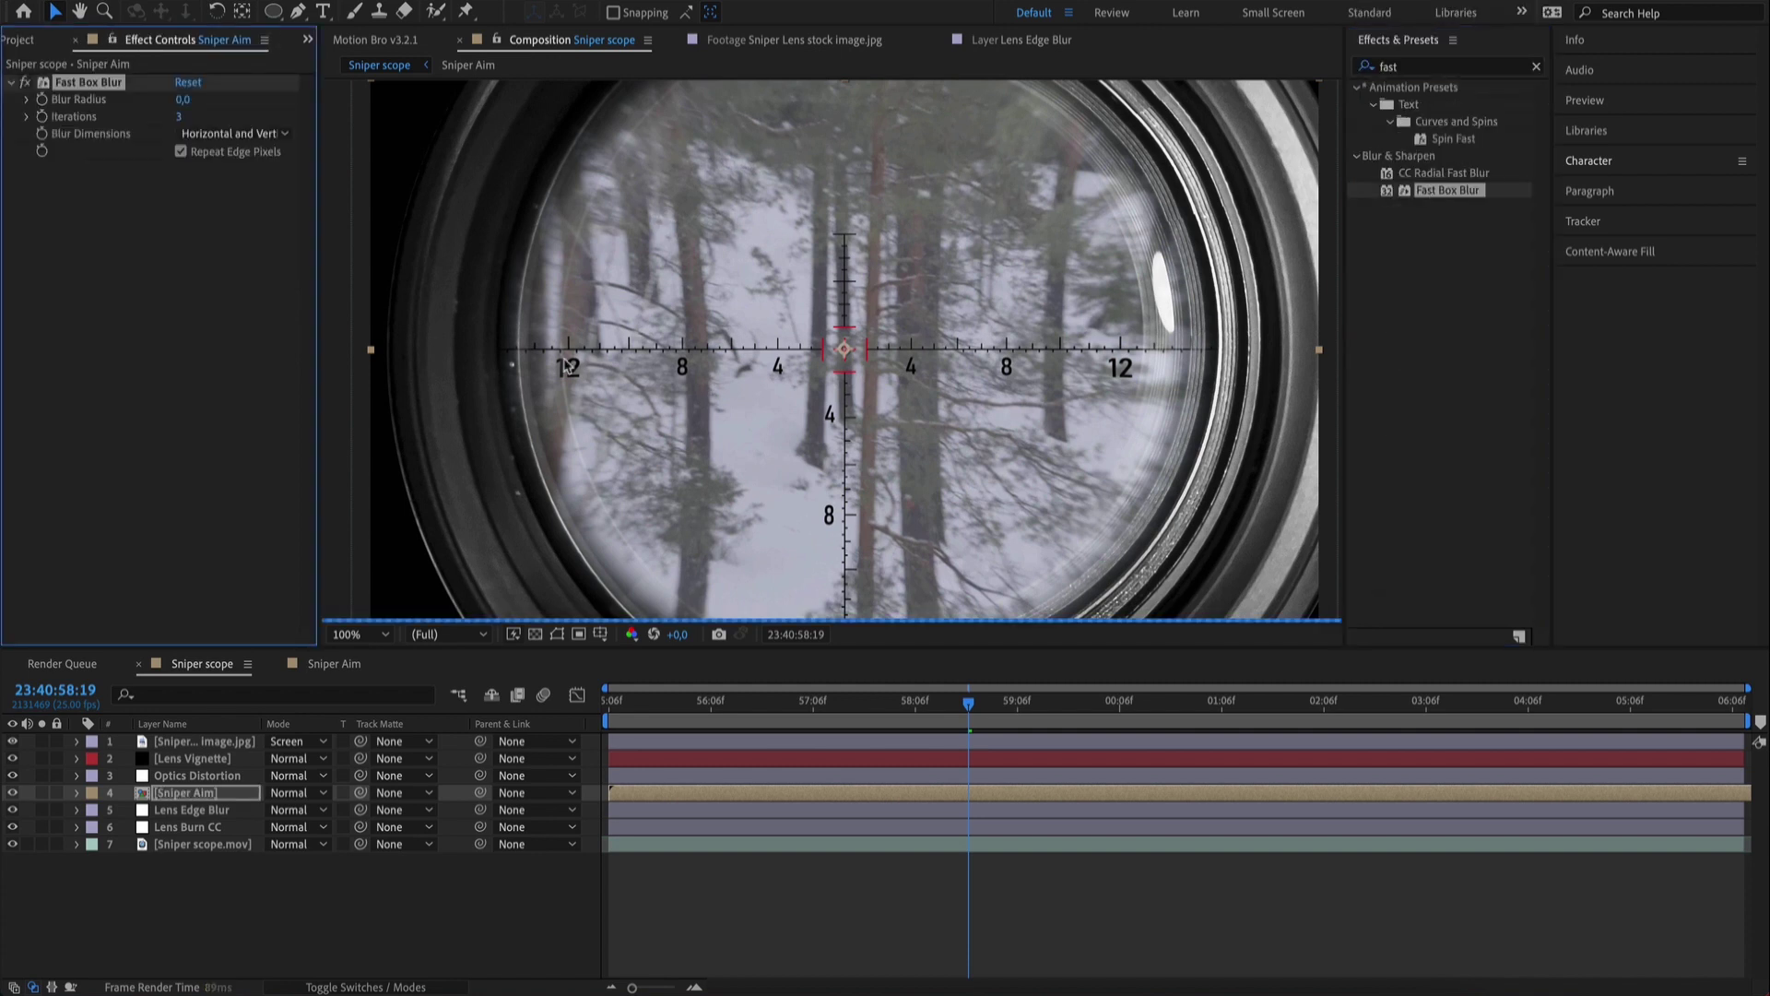
Step: Set the Sniper Aim layer's Fast Box Blur radius to 0.4 while viewing the reticle's outer numbers up close
scroll(561, 367, "up", 2)
left_click_drag(561, 367, 975, 320)
left_click_drag(417, 345, 901, 348)
key("v")
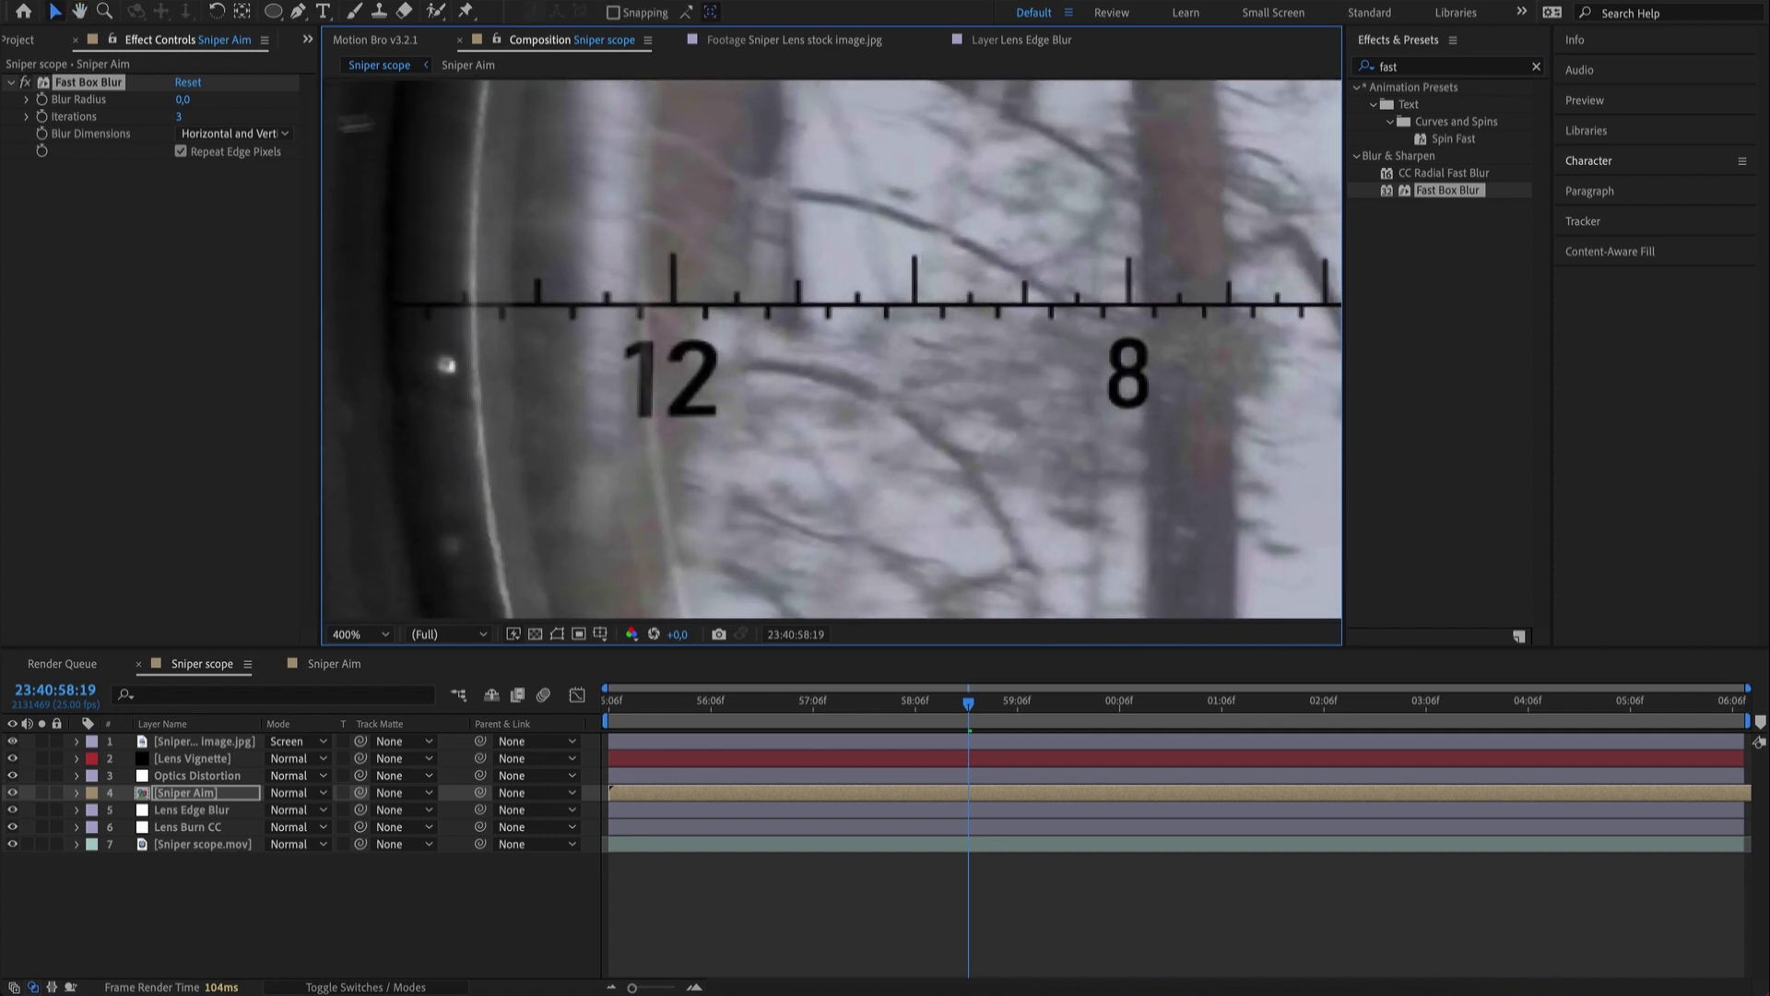
mouse_move(183, 101)
left_mouse_down()
mouse_move(221, 101)
mouse_move(189, 103)
left_mouse_up()
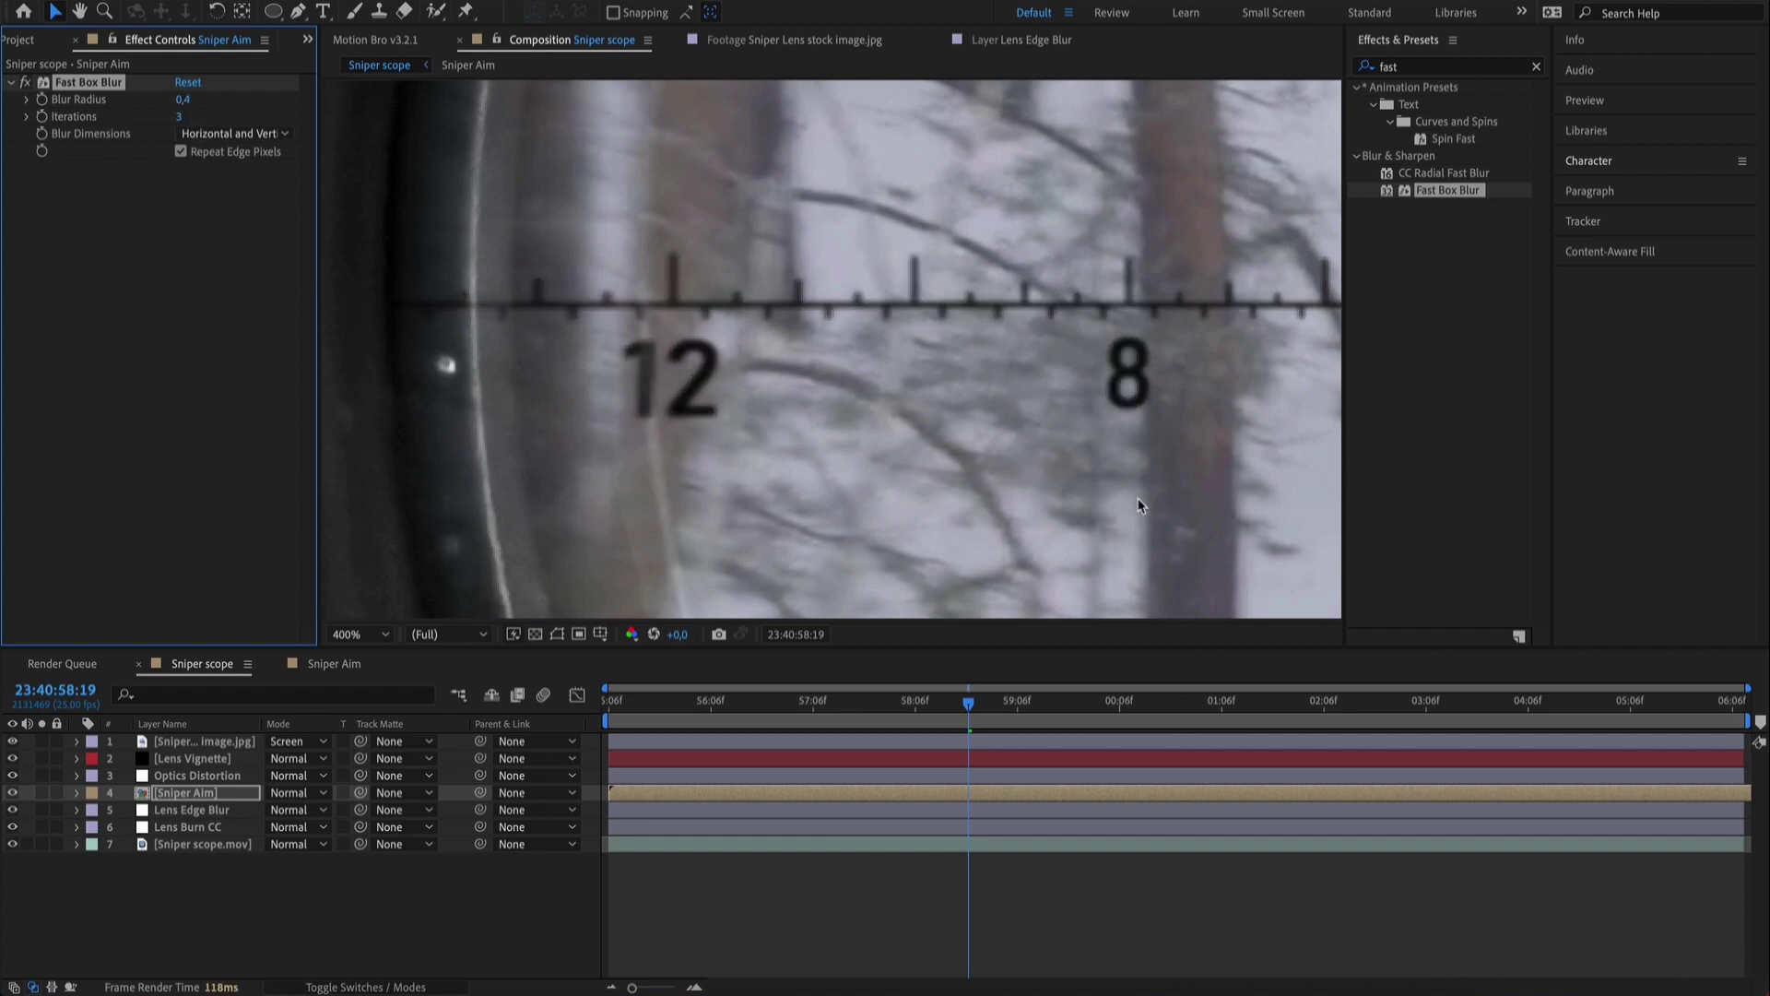
Step: Nudge the Sniper Aim layer horizontally until the reticle sits centred within the scope's lens circle
key("ctrl+0")
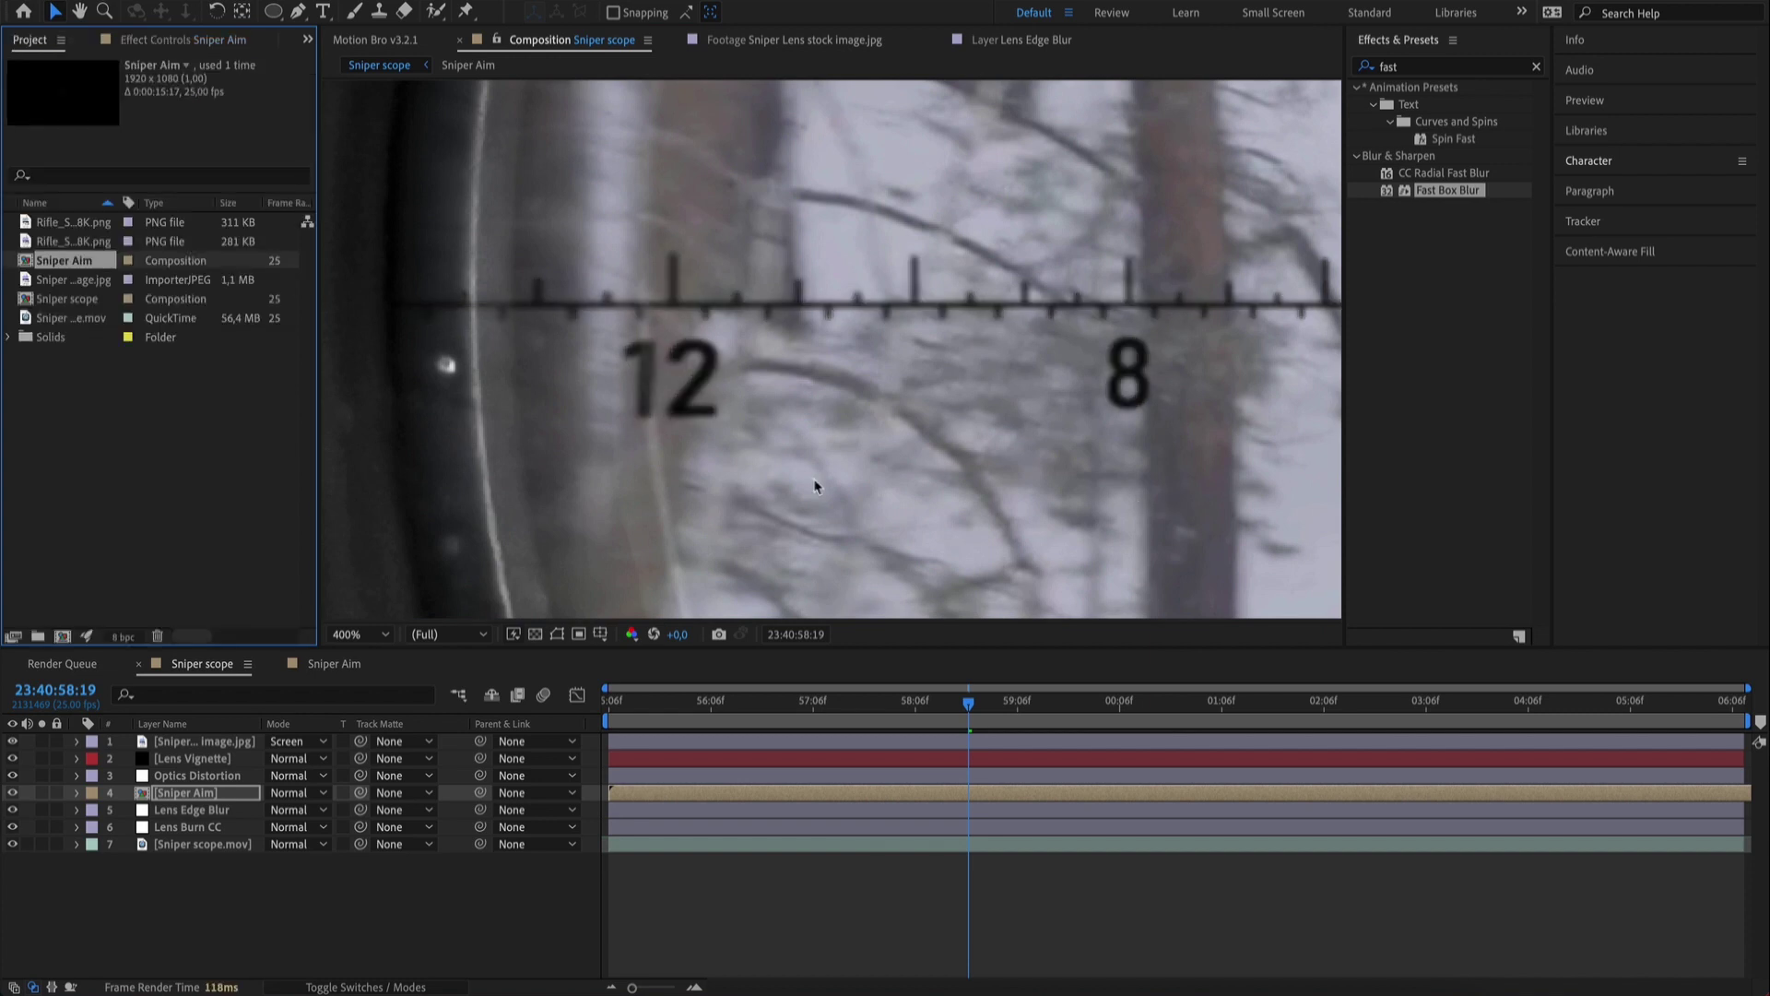
key("comma")
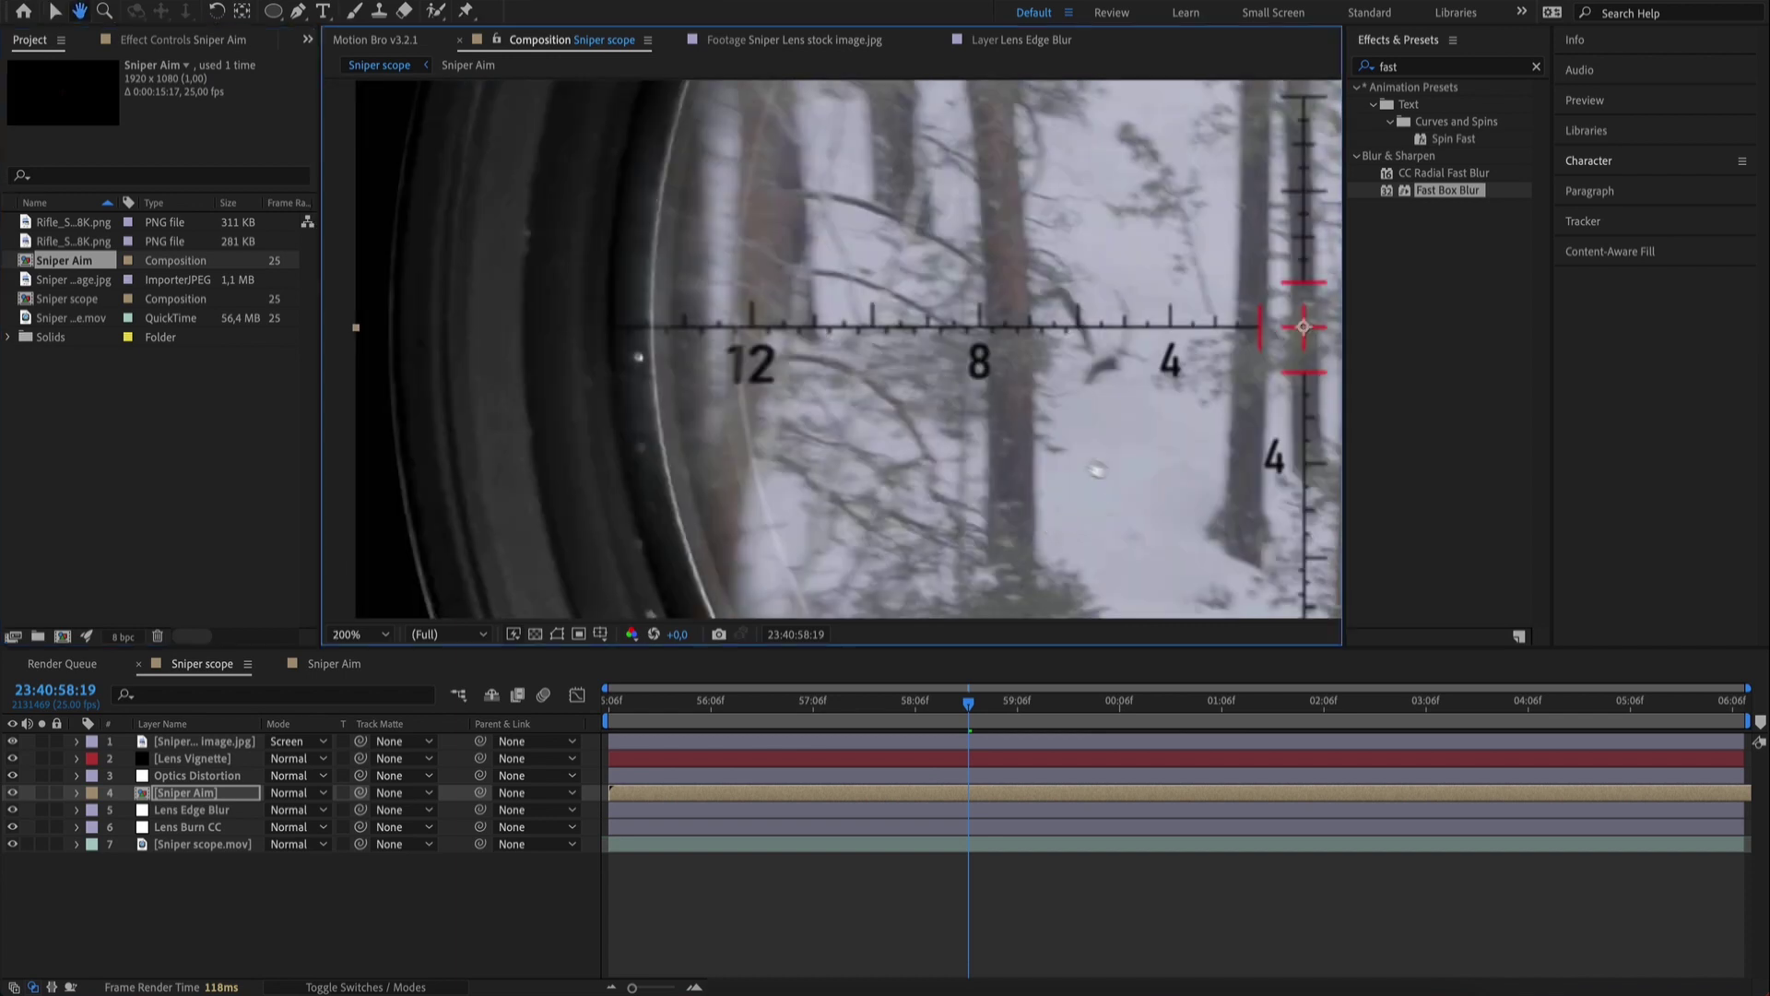
scroll(922, 452, "down", 2)
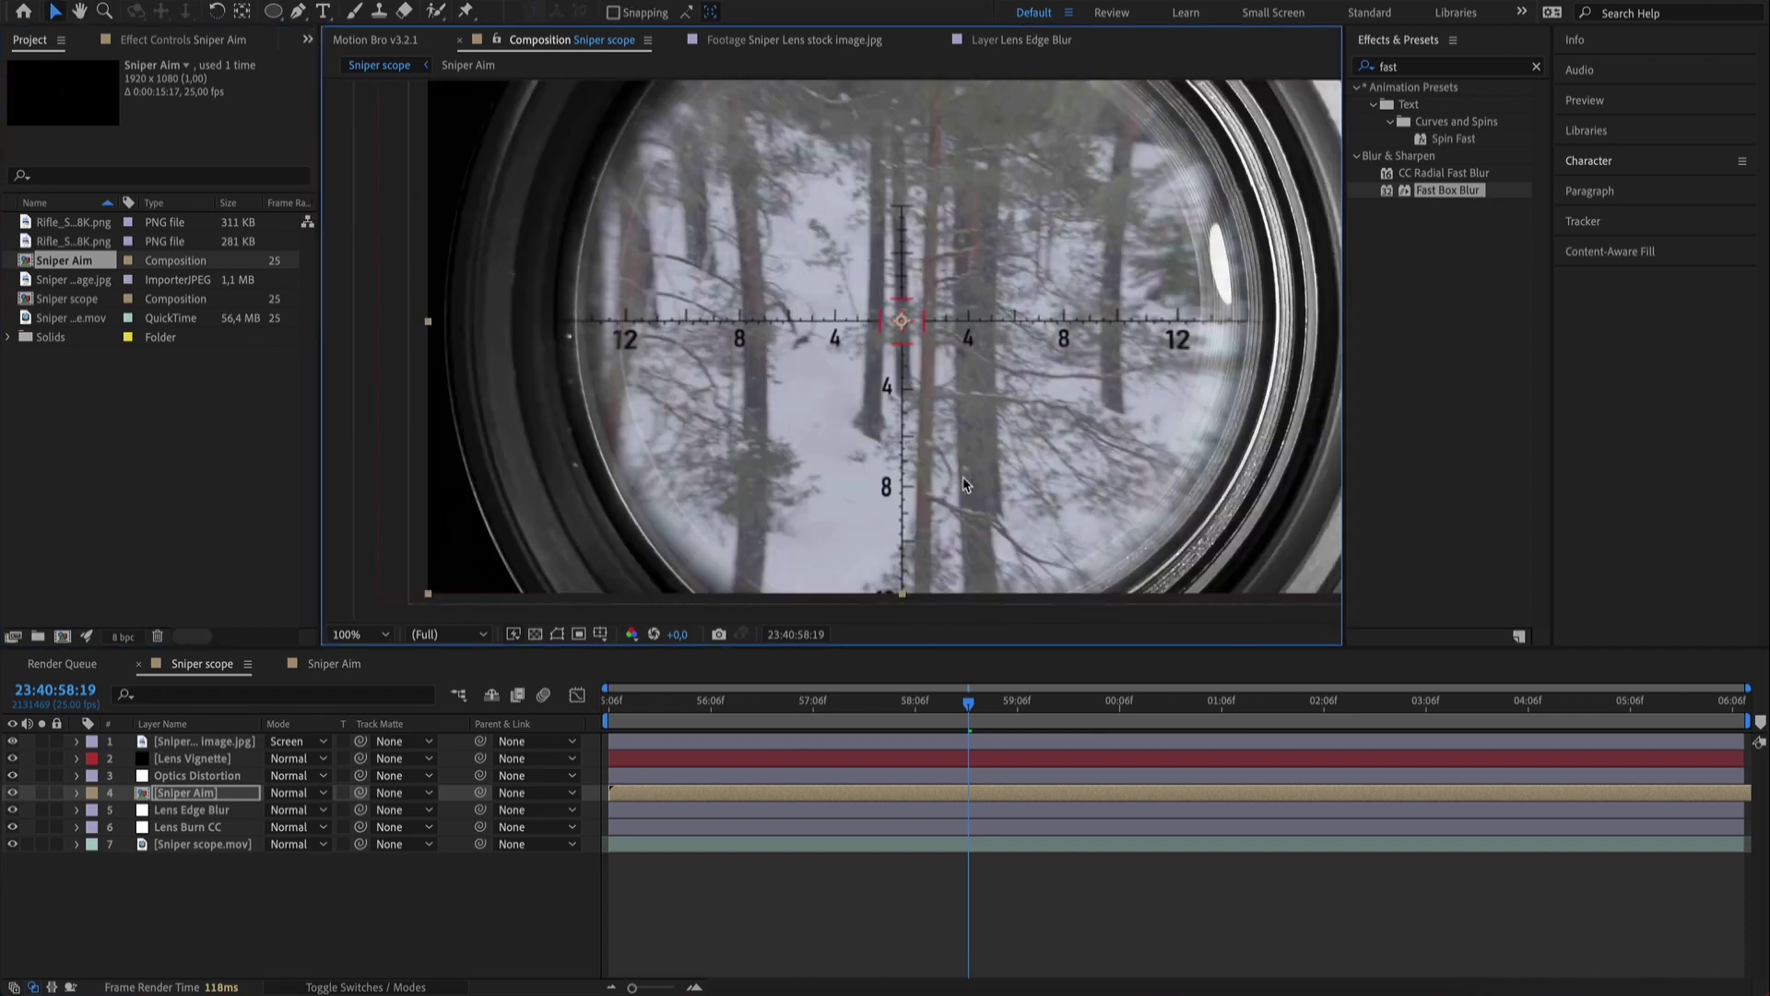
scroll(964, 484, "down", 1)
scroll(964, 484, "up", 1)
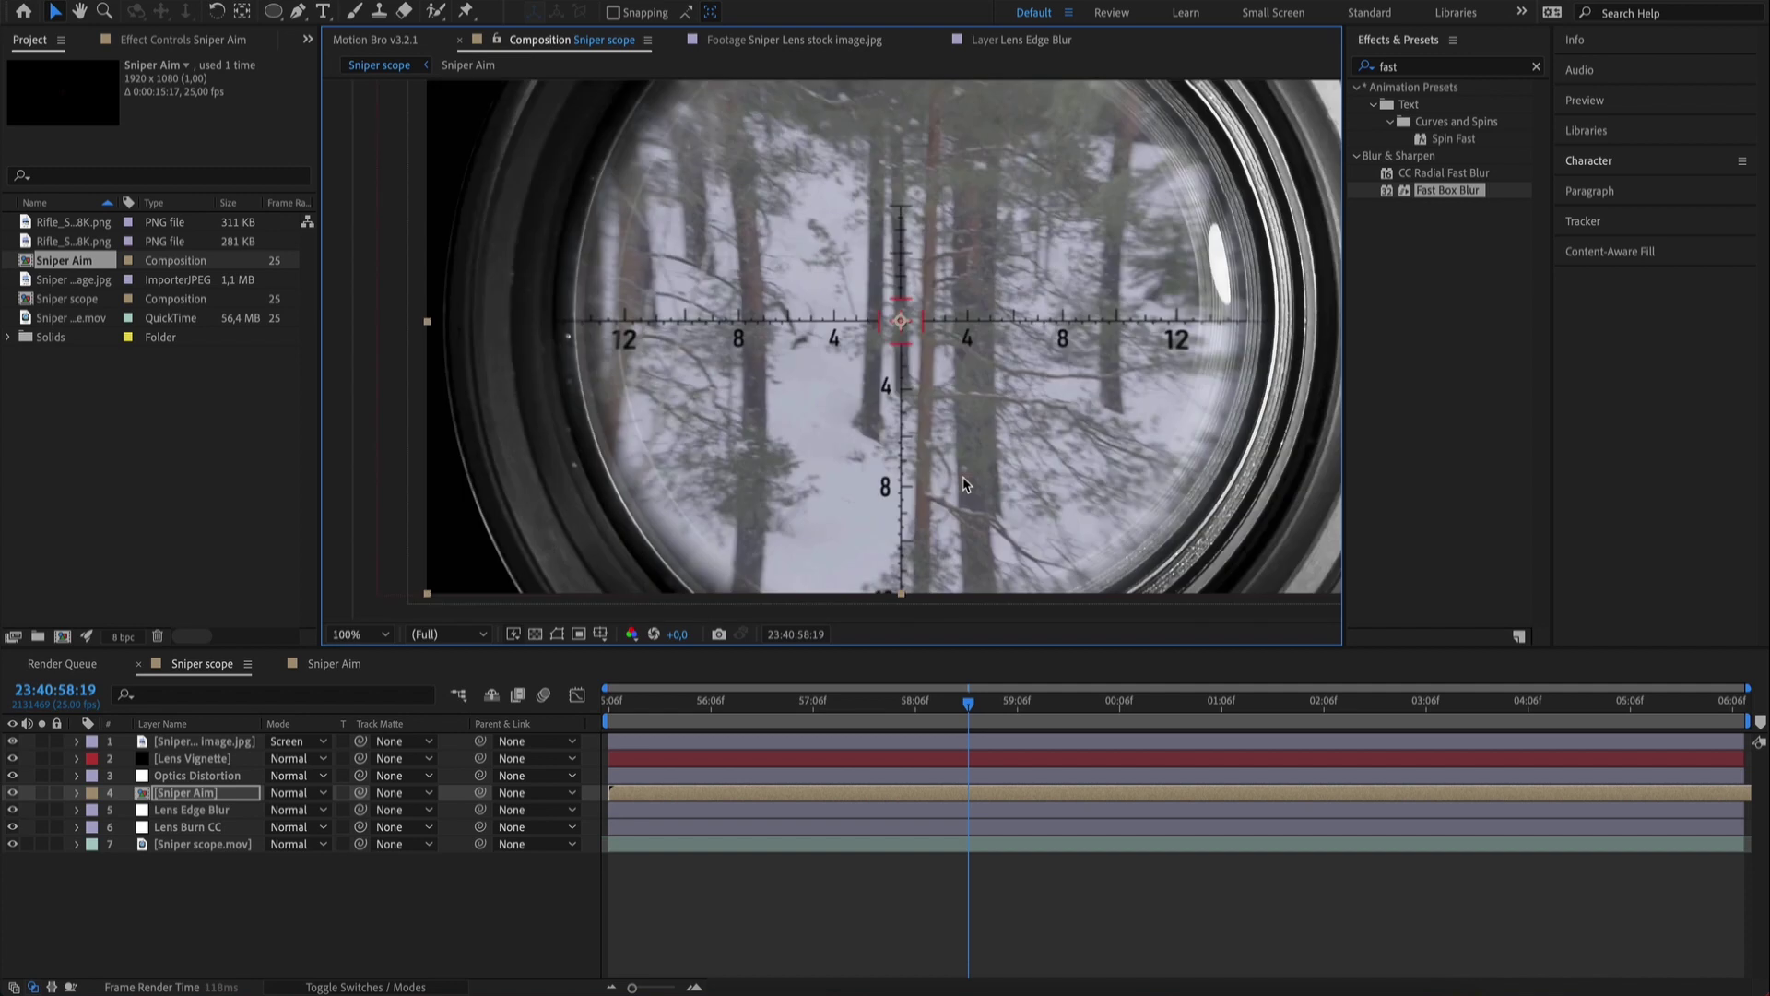
key("comma")
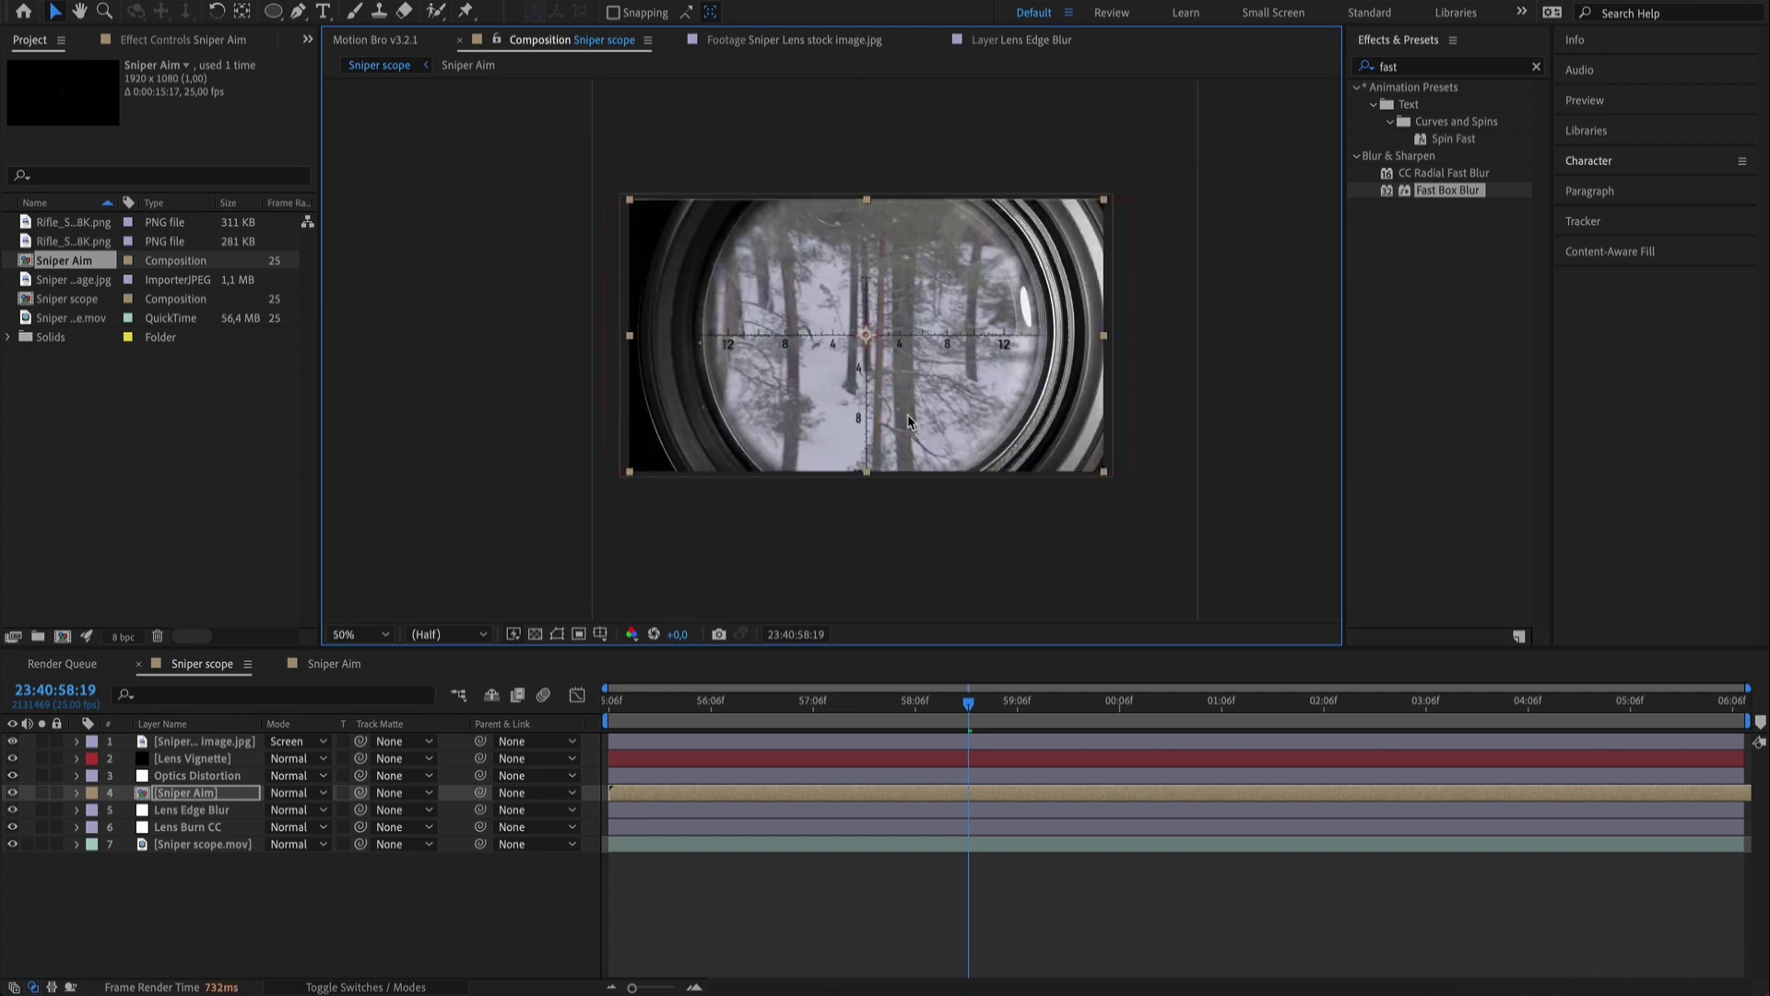
key("shift+Right")
key("shift+Right")
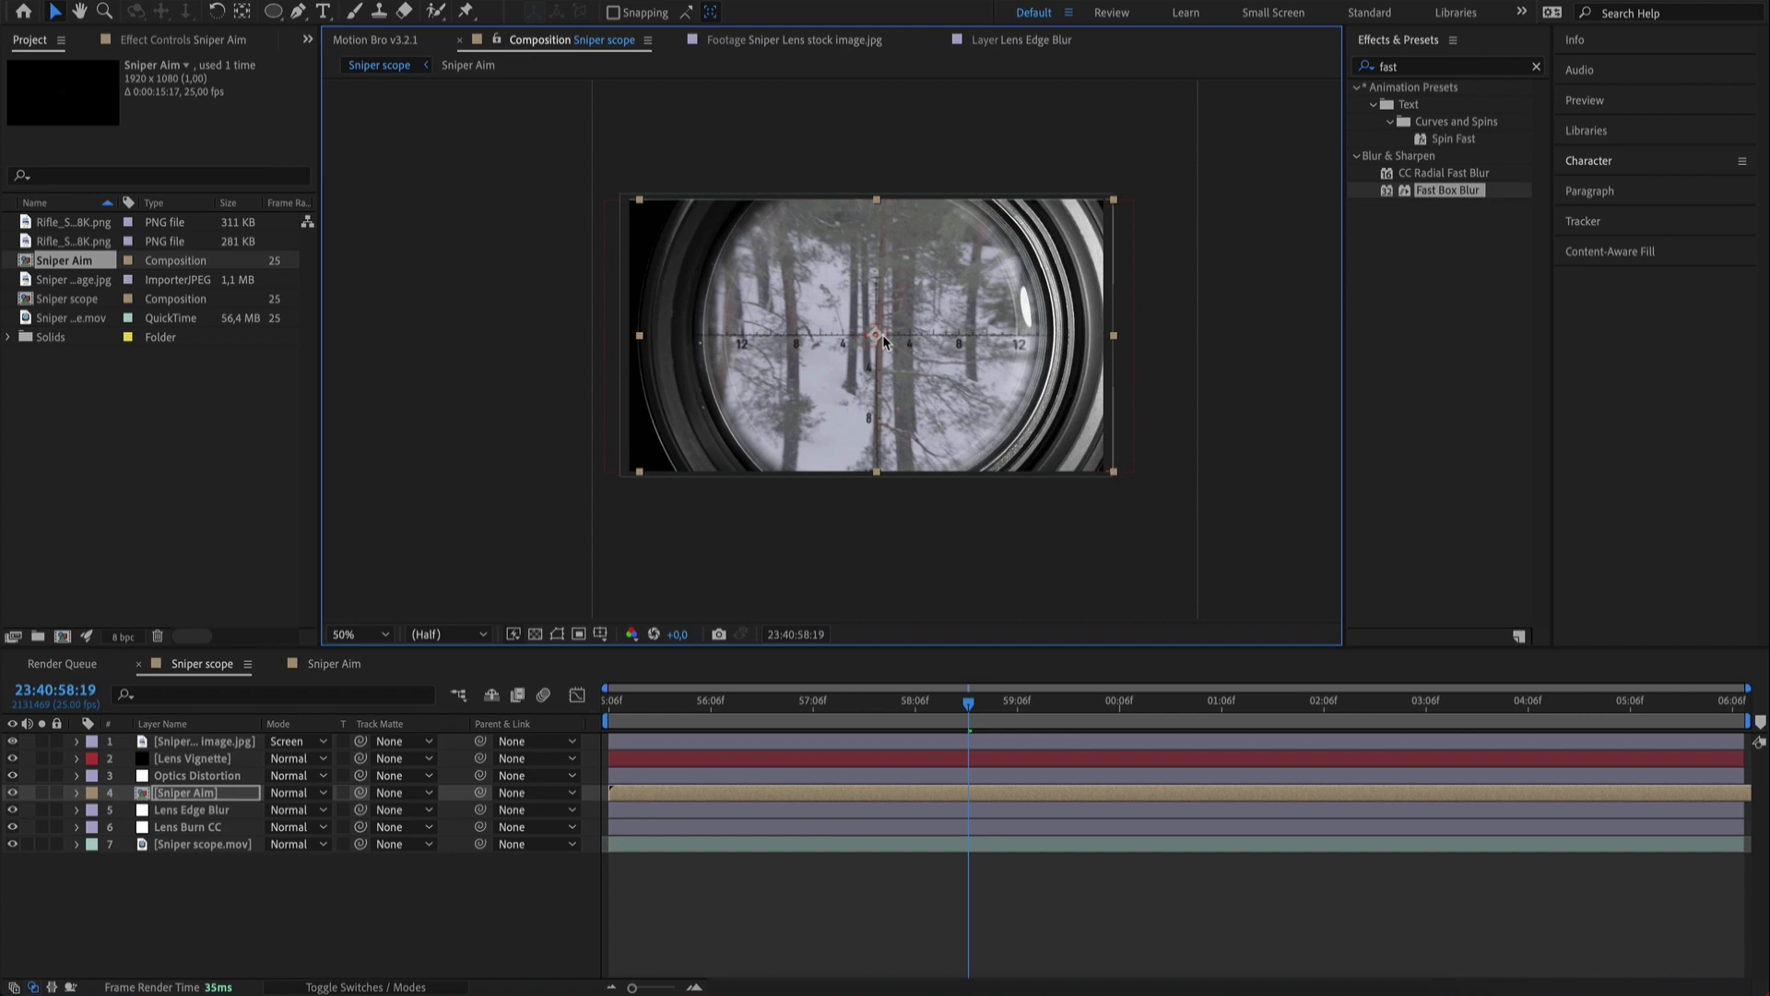
key("Right")
key("Right")
key("Right")
key("Right")
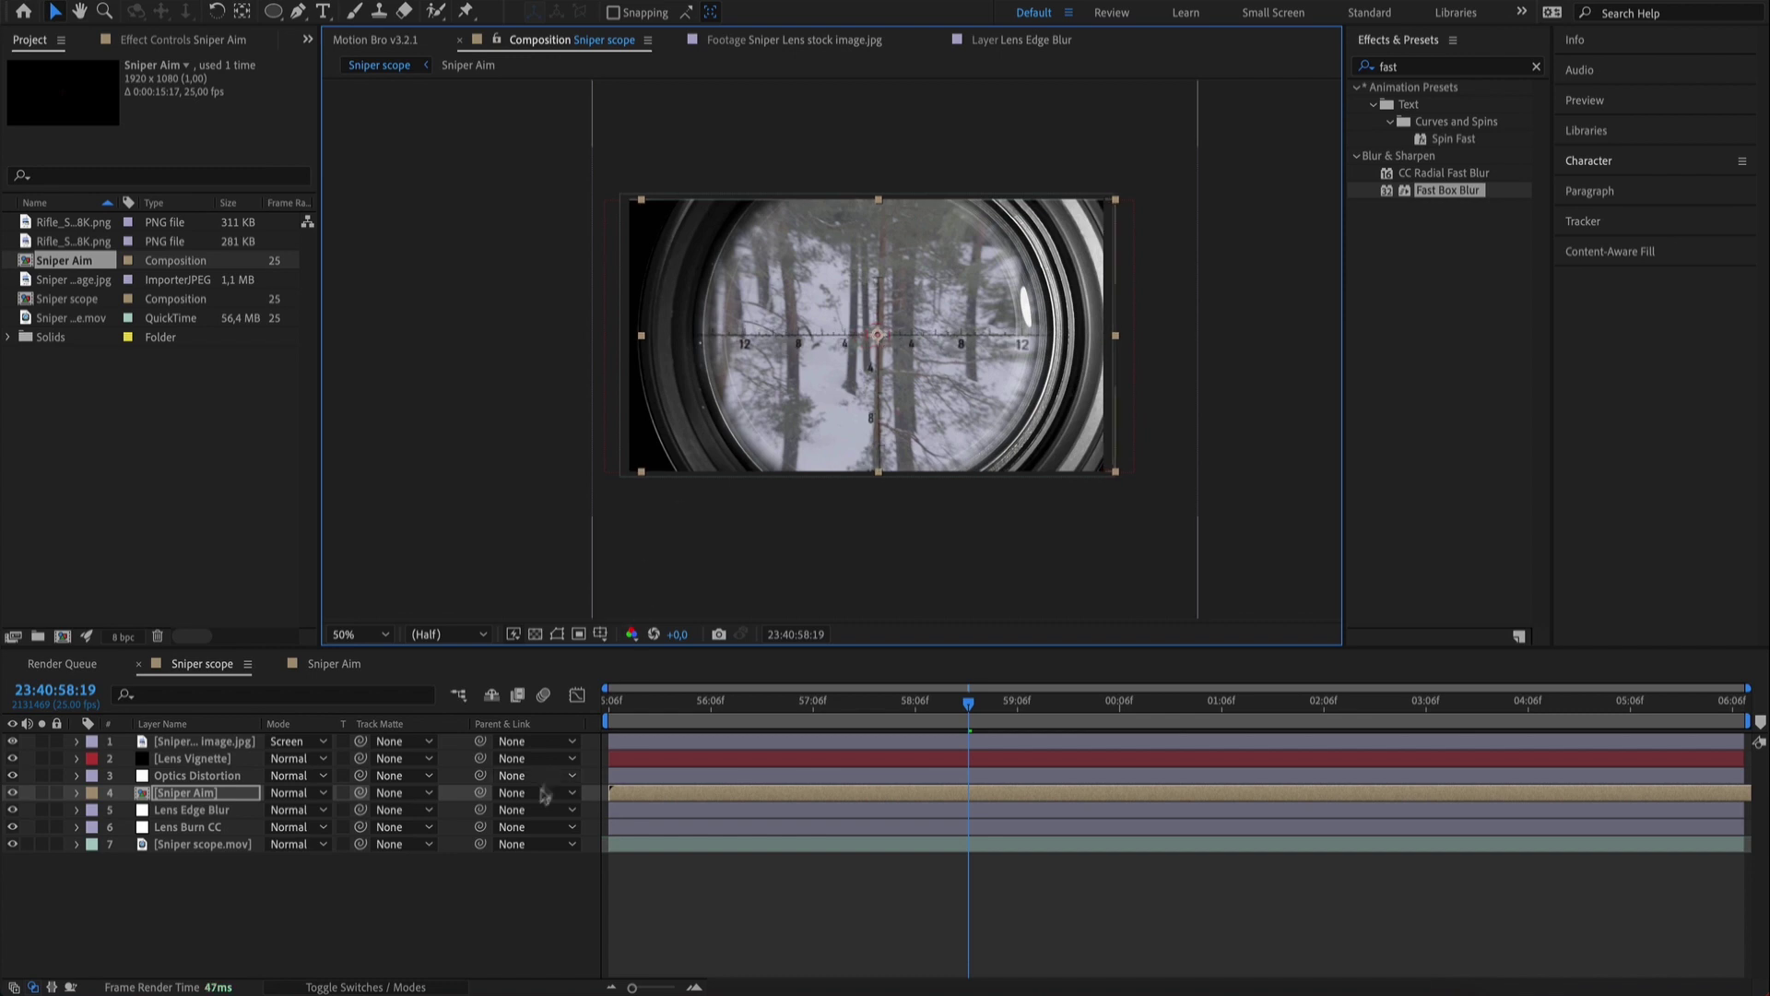
Step: Preview the Sniper scope composition from its beginning with no layer selected
left_click(475, 922)
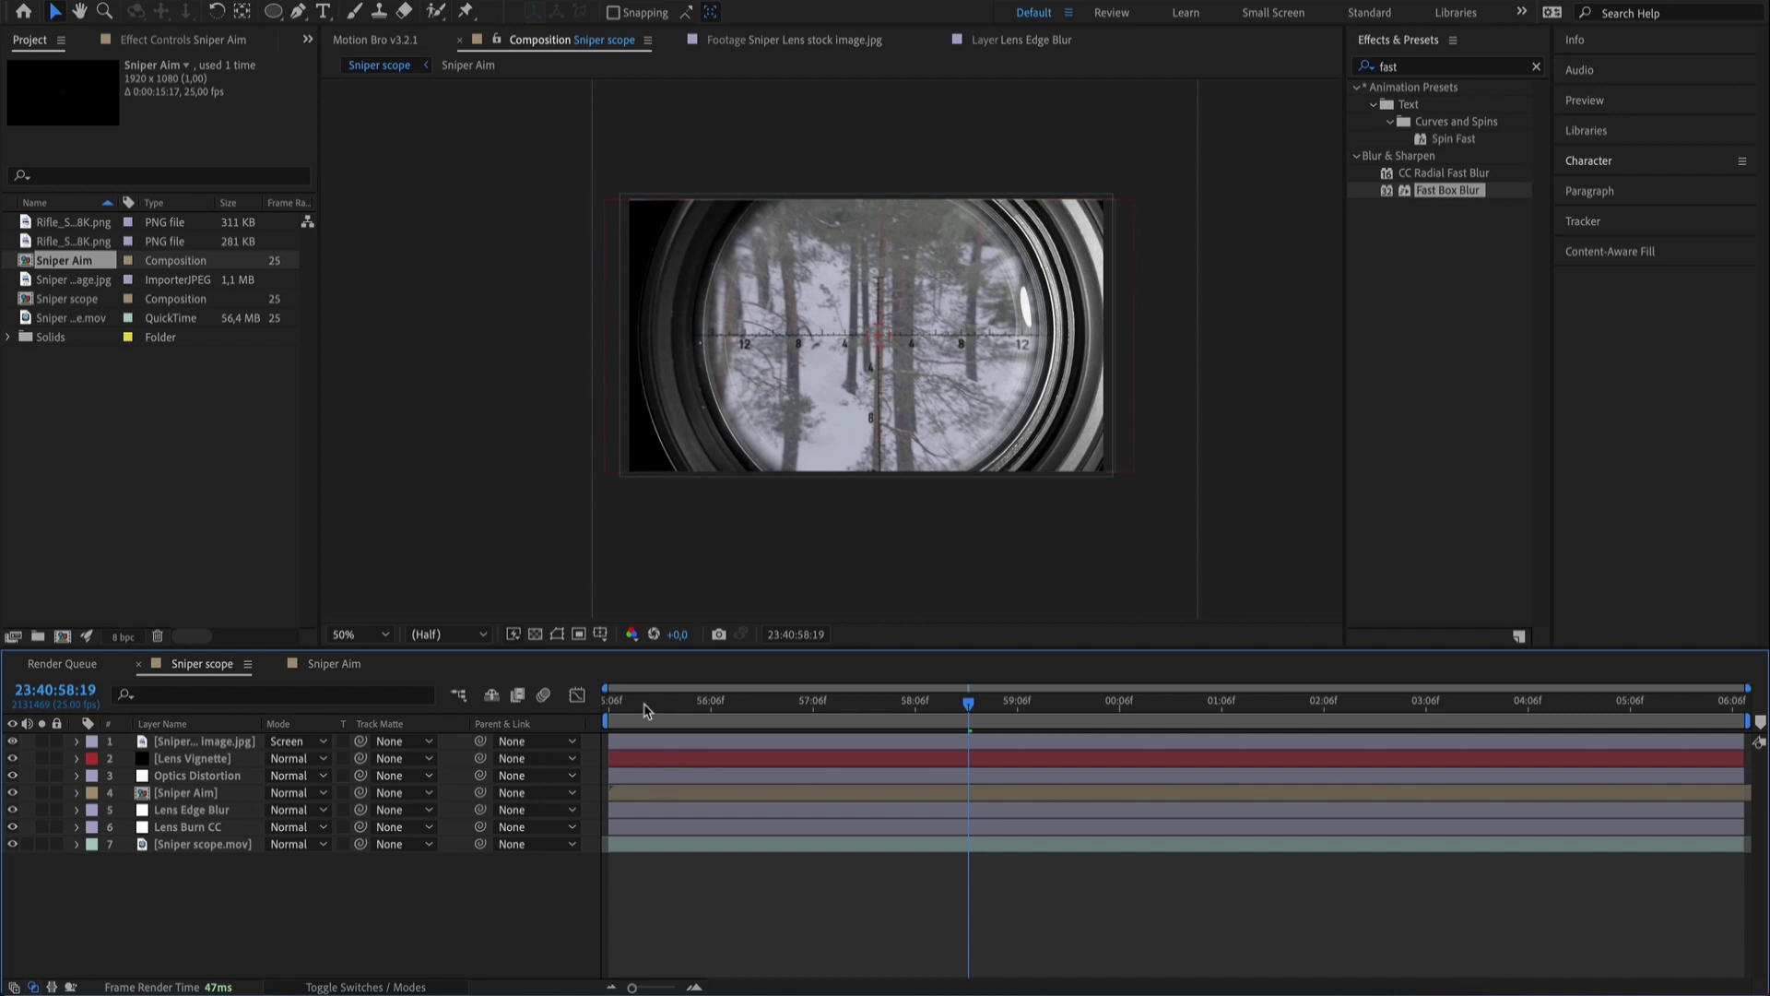
left_click(604, 704)
key("space")
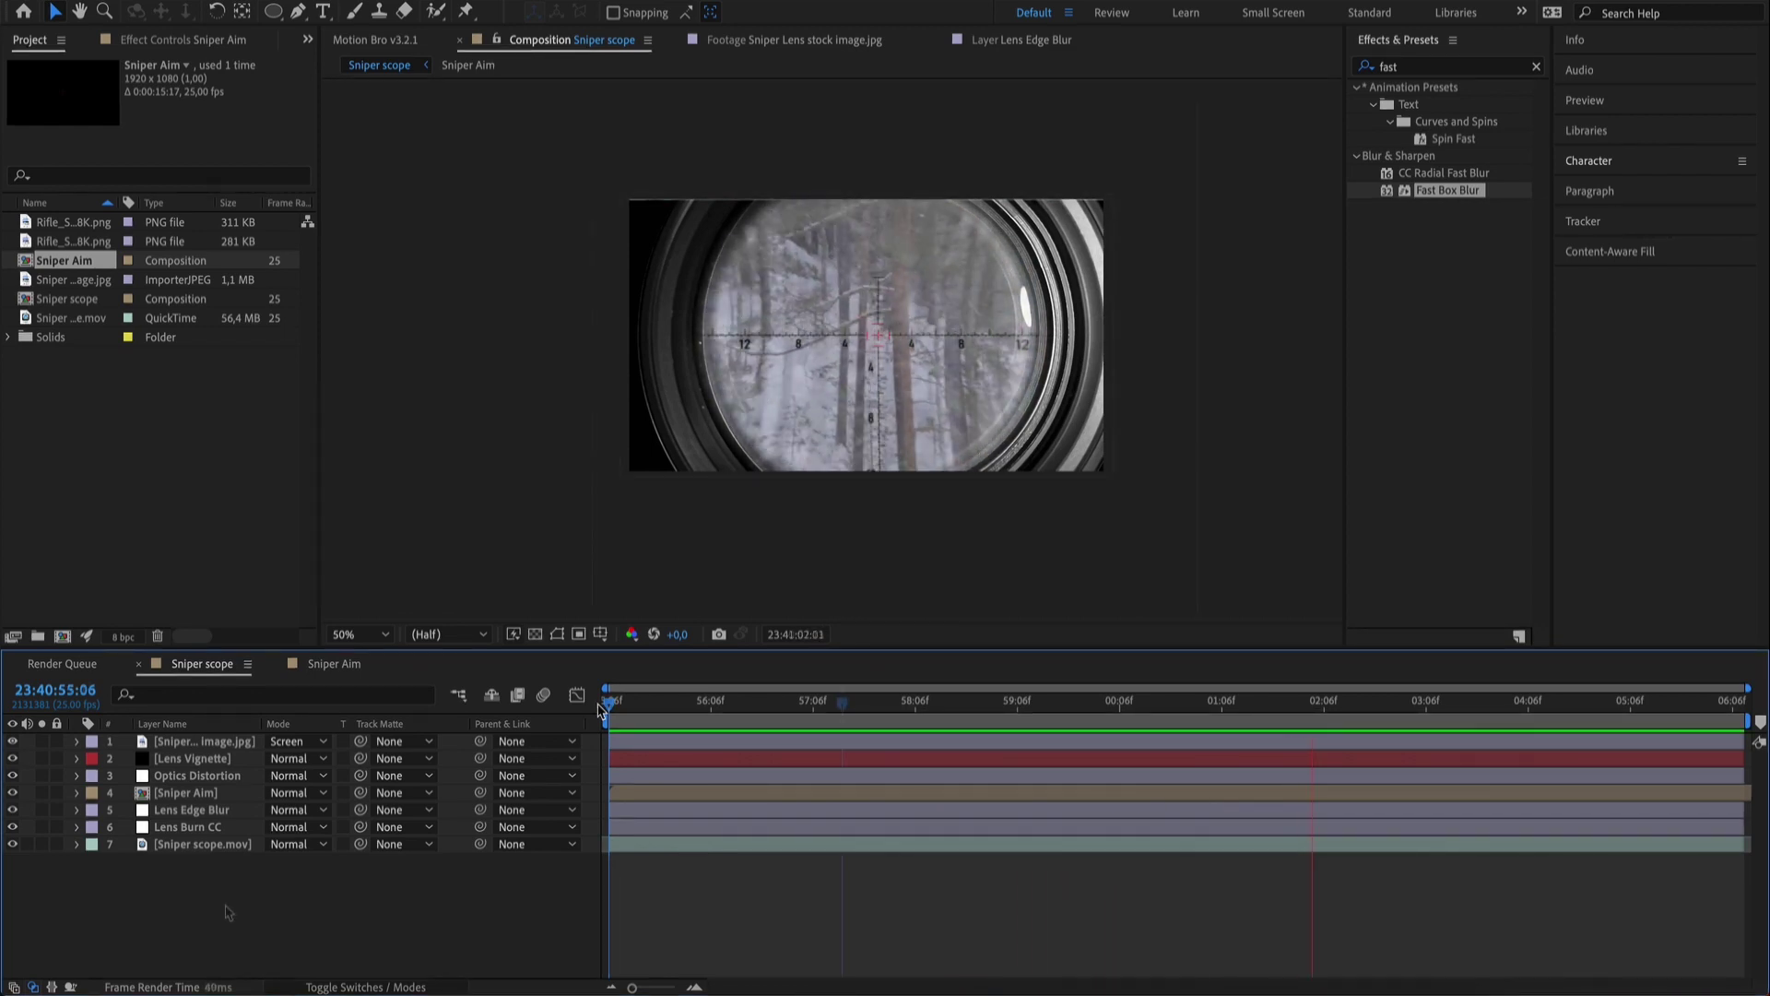
Step: Create a black 1920 x 1080 px solid named Overlay Vignette as the uppermost layer and hide it
key("ctrl+y")
type("Overlay Vignette")
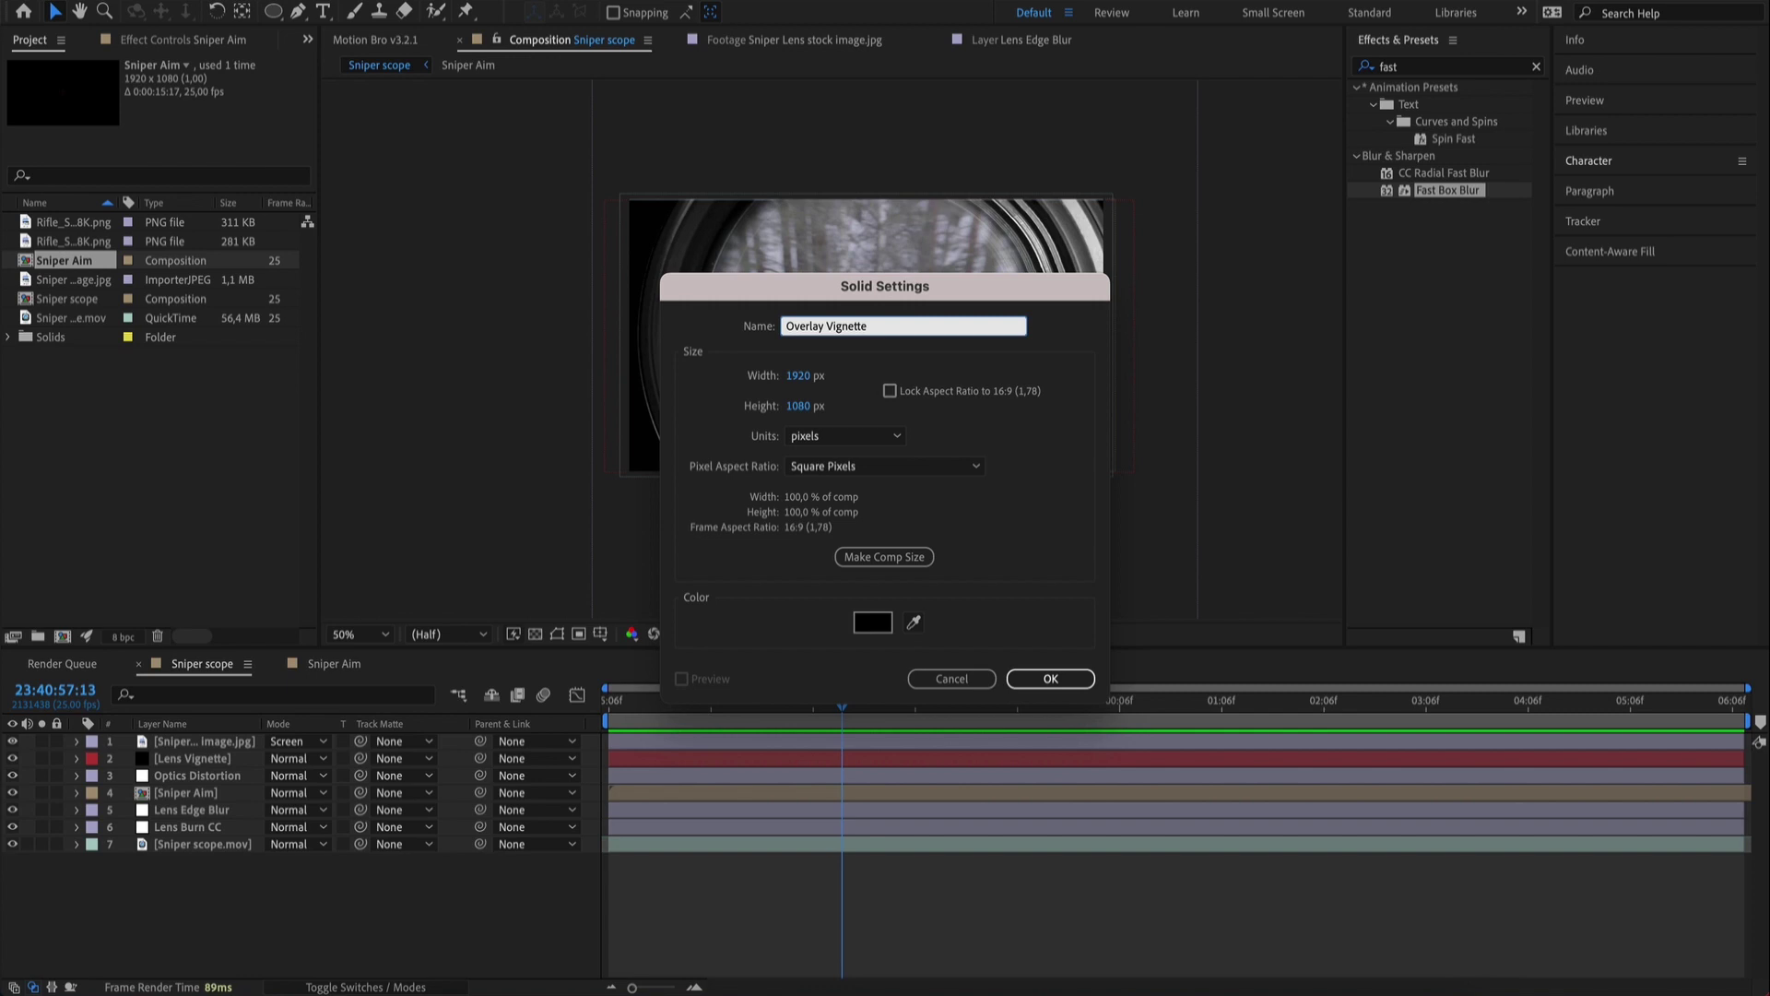
key("Return")
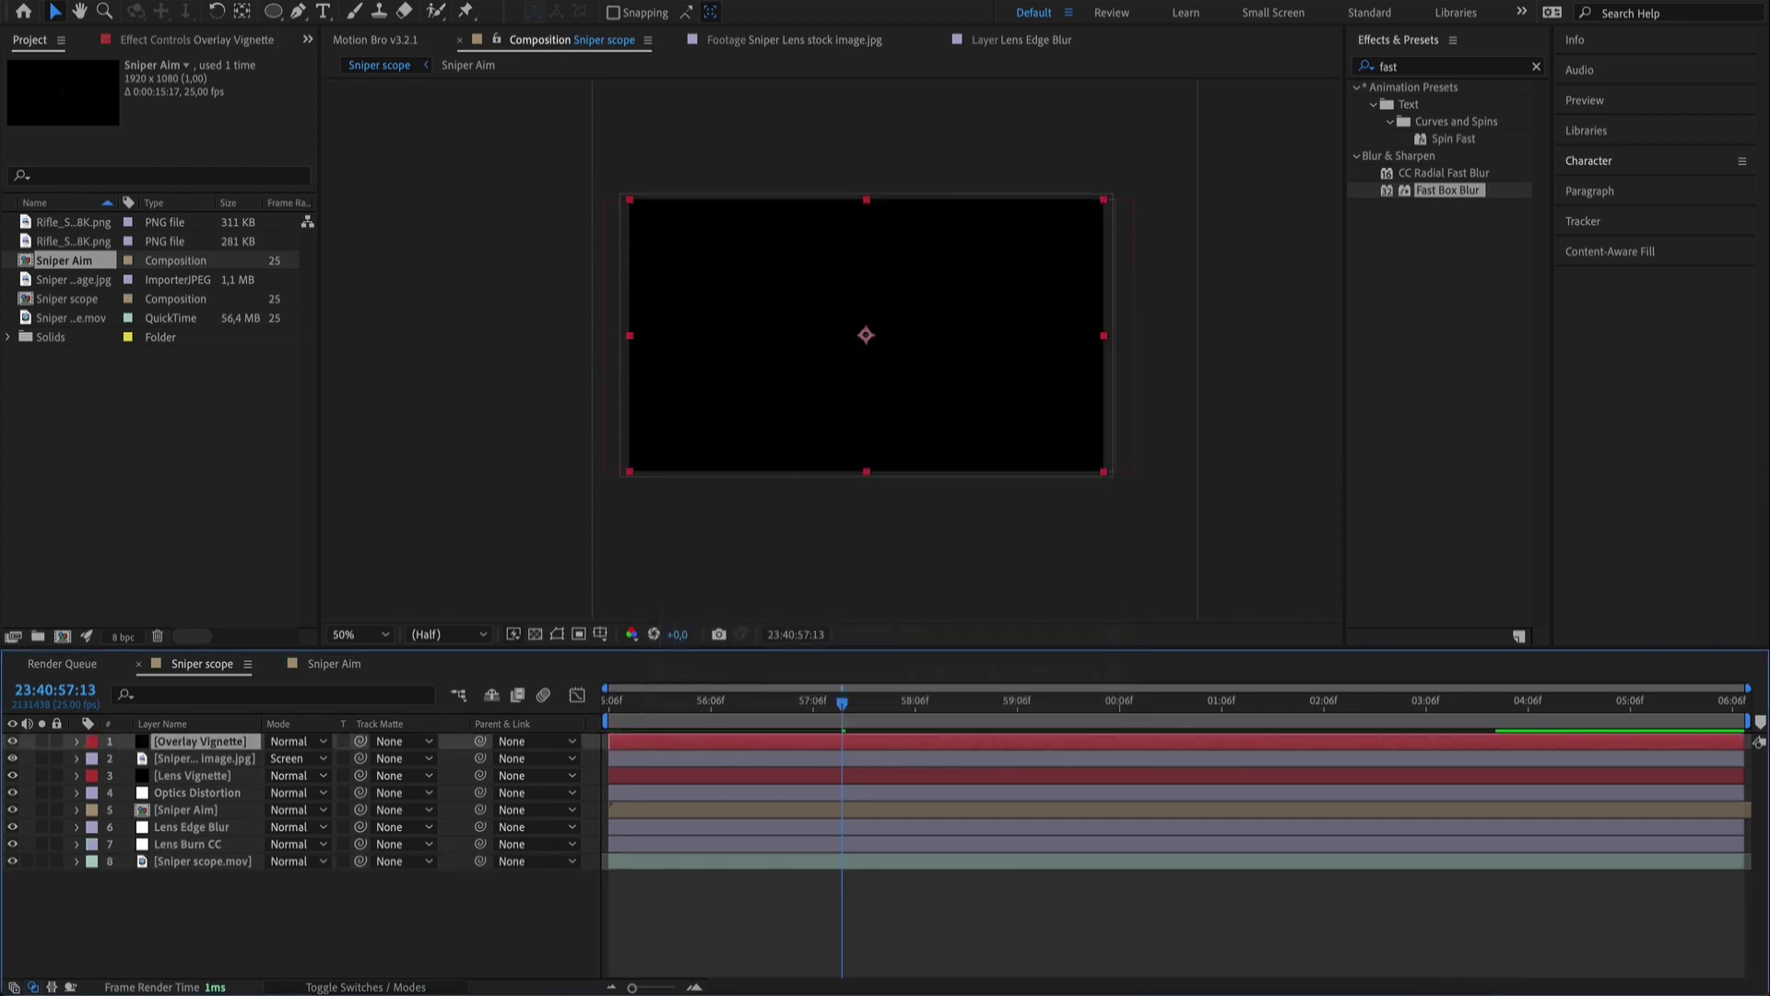
left_click(12, 741)
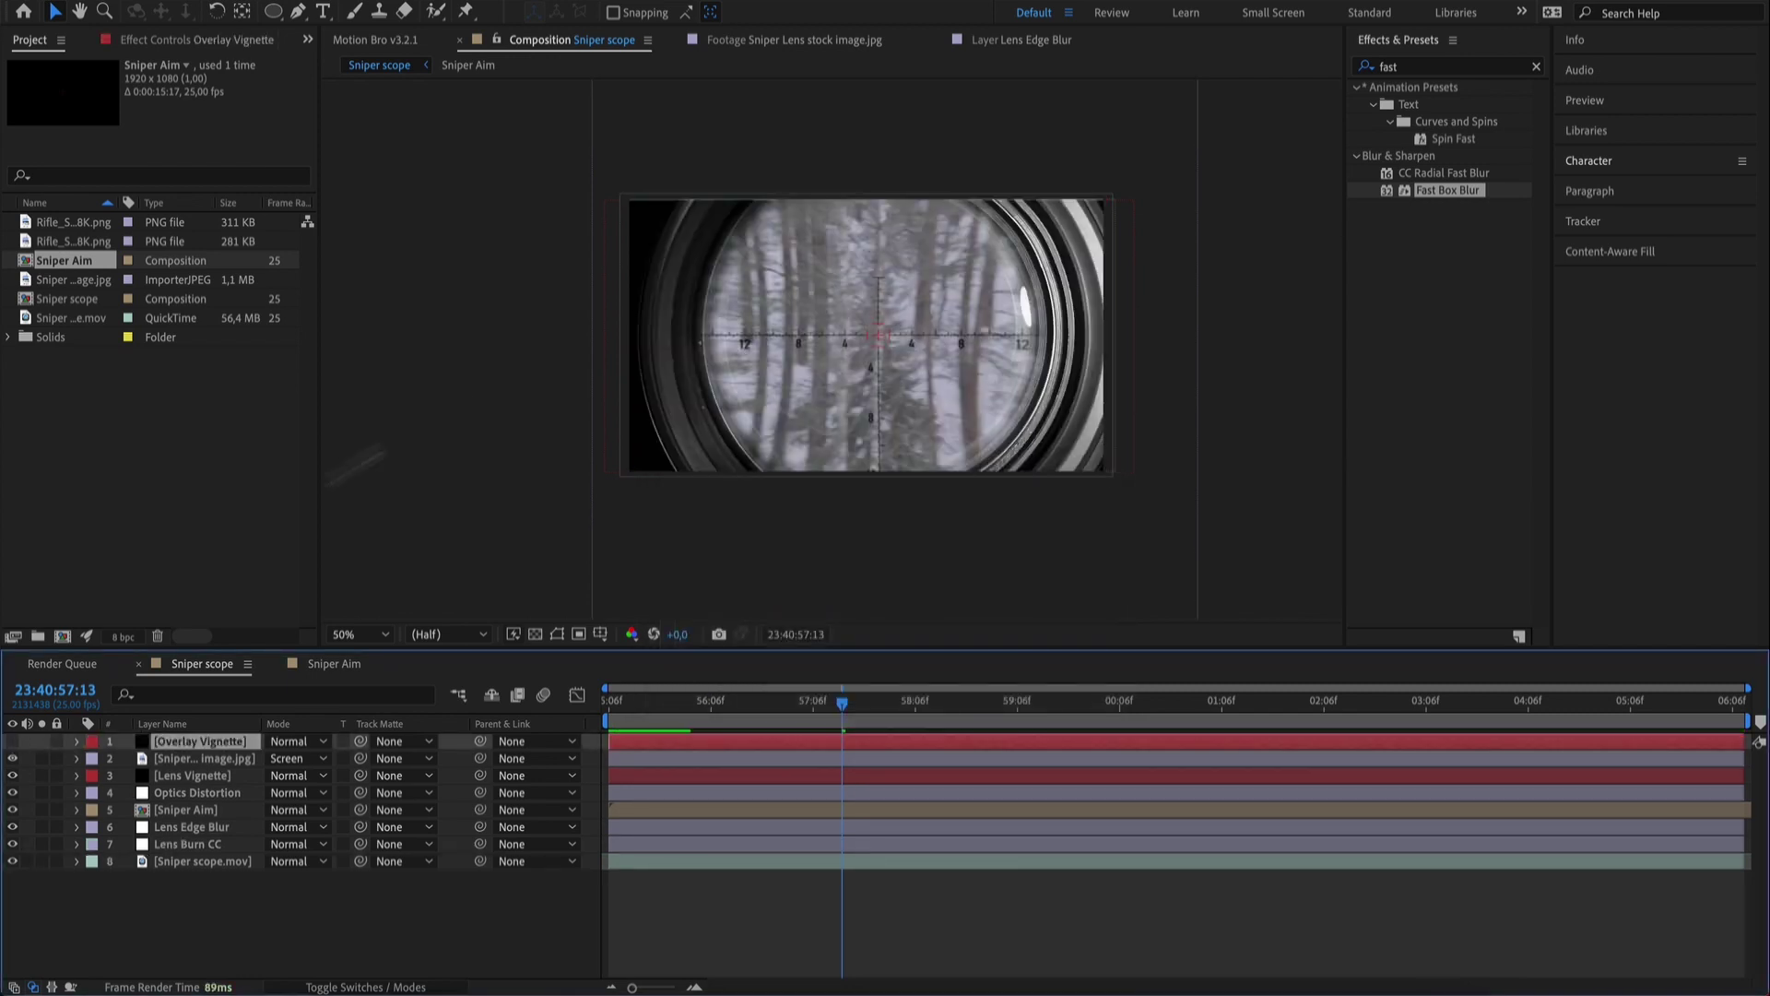
Step: Draw a circular mask centred on the reticle, slightly taller than the frame, on Overlay Vignette, and show the layer with the mask set to Subtract
left_click(273, 11)
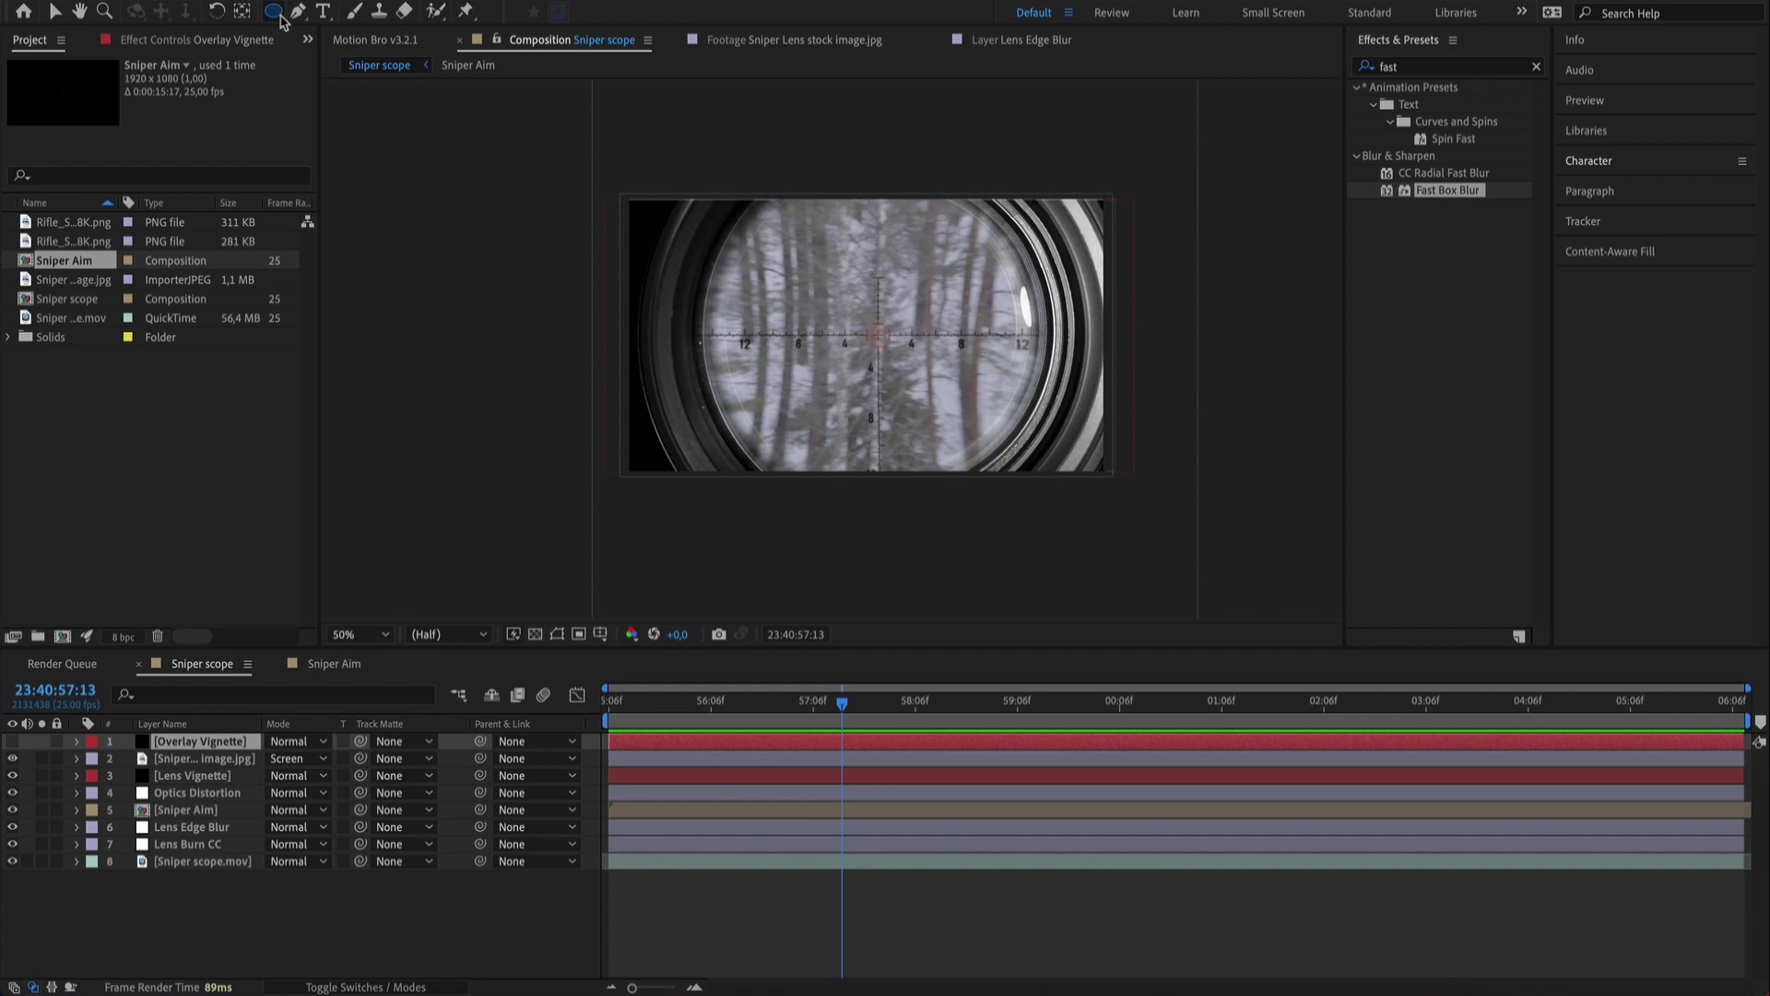
mouse_move(880, 337)
left_mouse_down()
mouse_move(969, 412)
mouse_move(1047, 442)
mouse_move(1020, 450)
left_mouse_up()
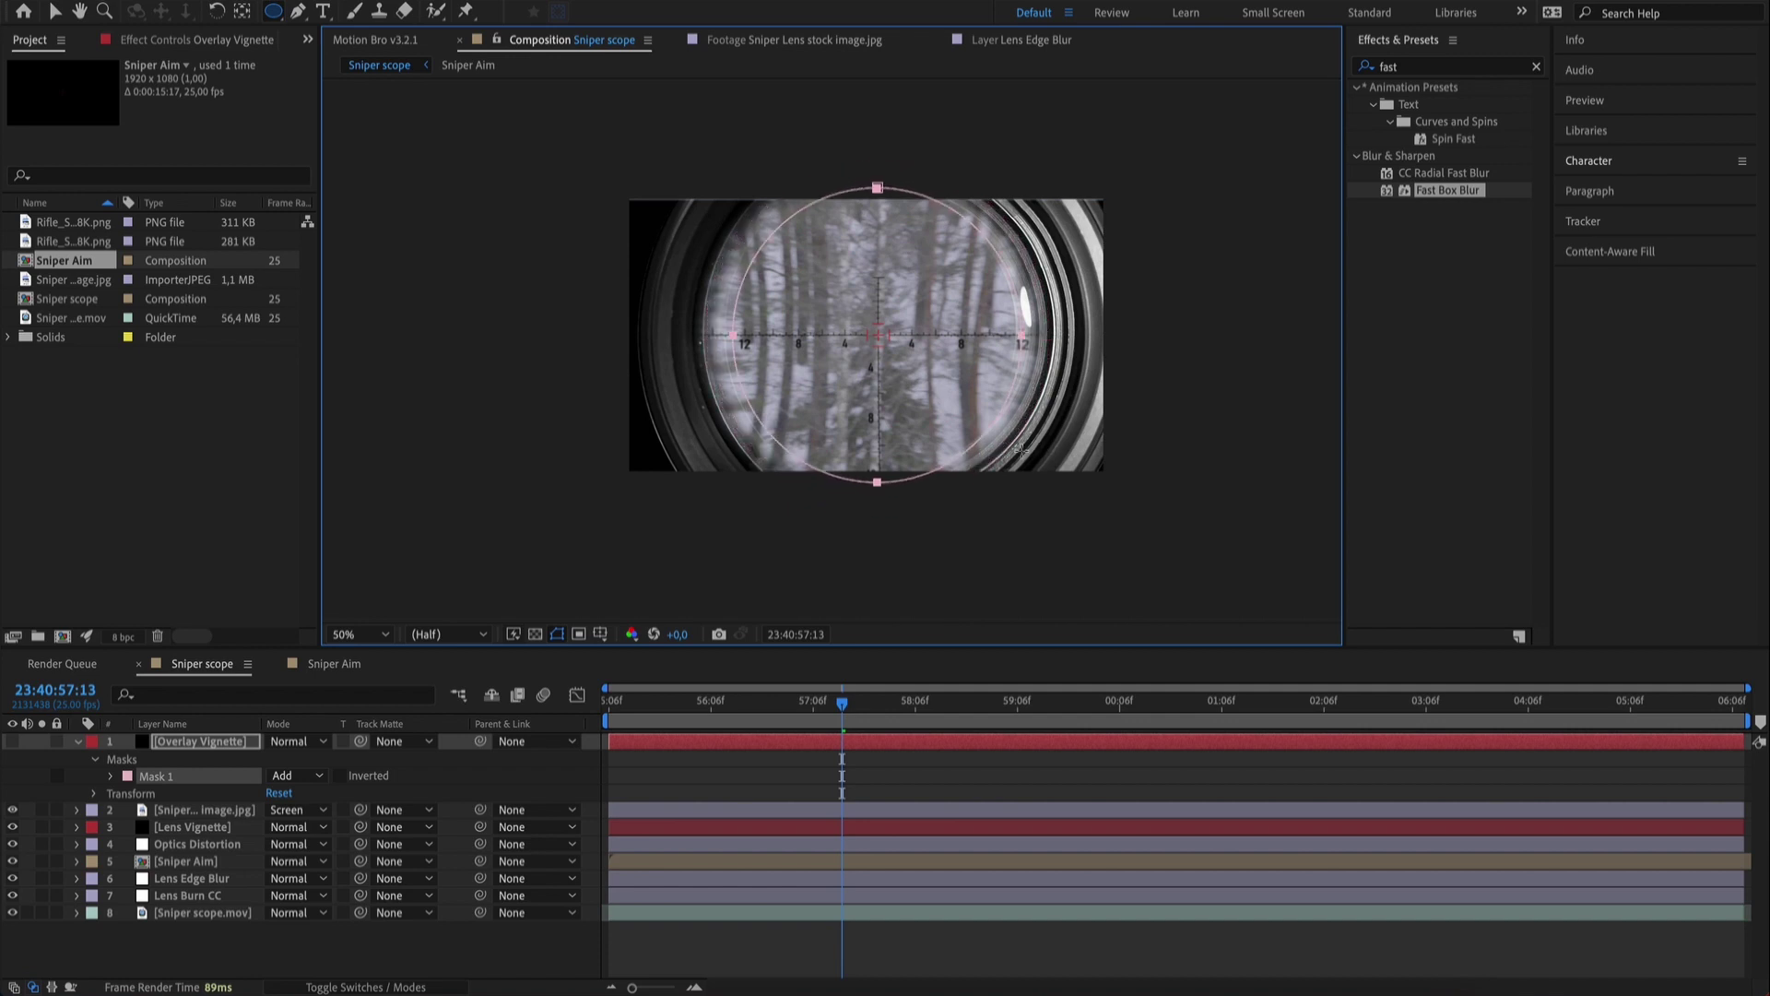
left_click(13, 741)
left_click(297, 775)
left_click(324, 841)
Step: Set the Overlay Vignette's mask feather to 390 pixels and its layer opacity to 59%
key("f")
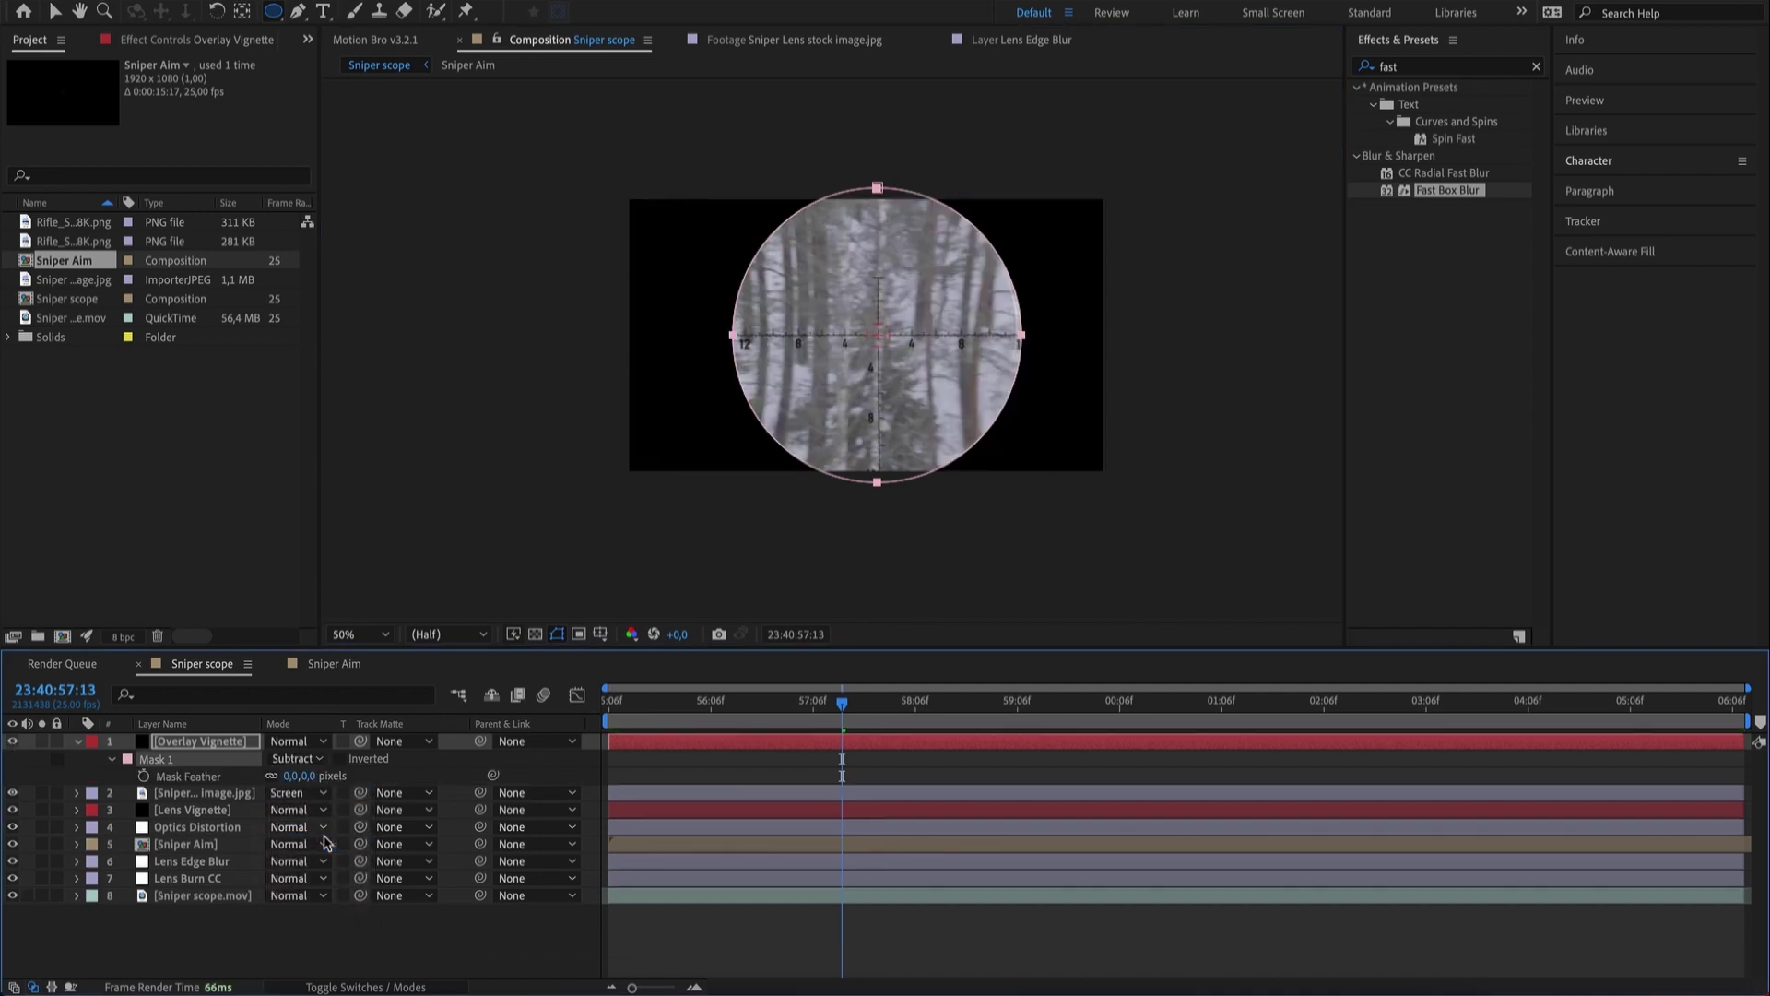
left_click_drag(329, 778, 705, 812)
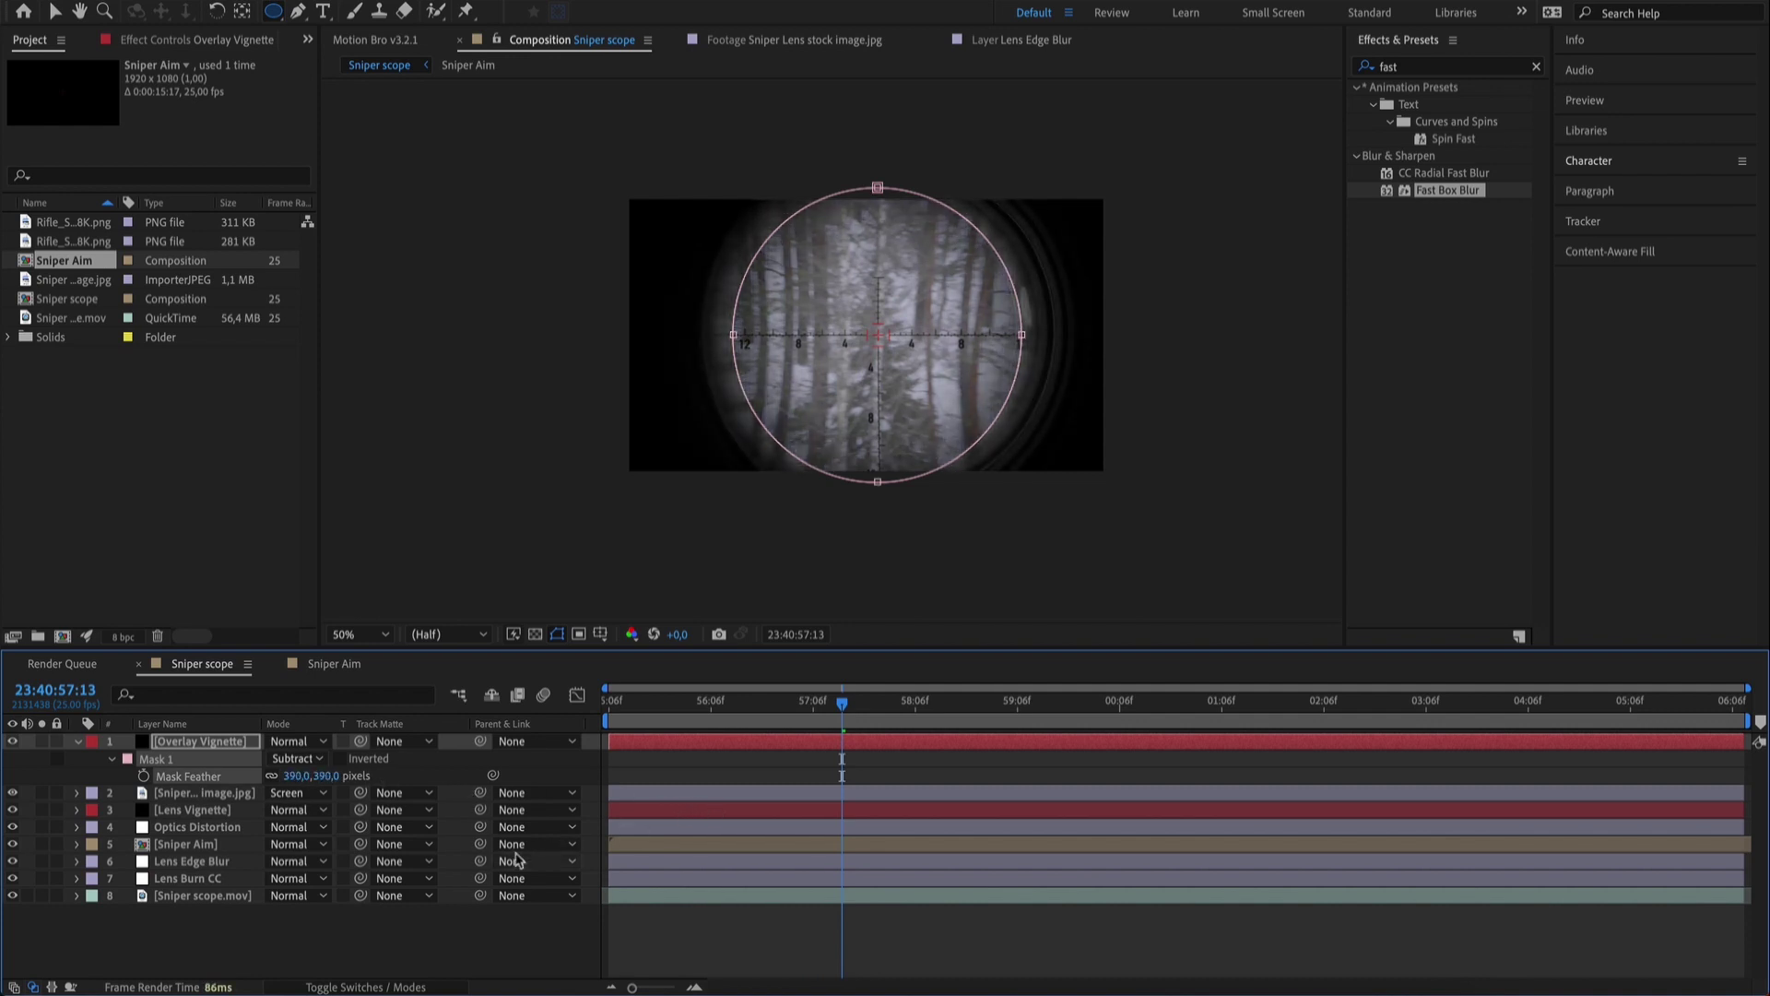
key("t")
left_click_drag(279, 759, 239, 760)
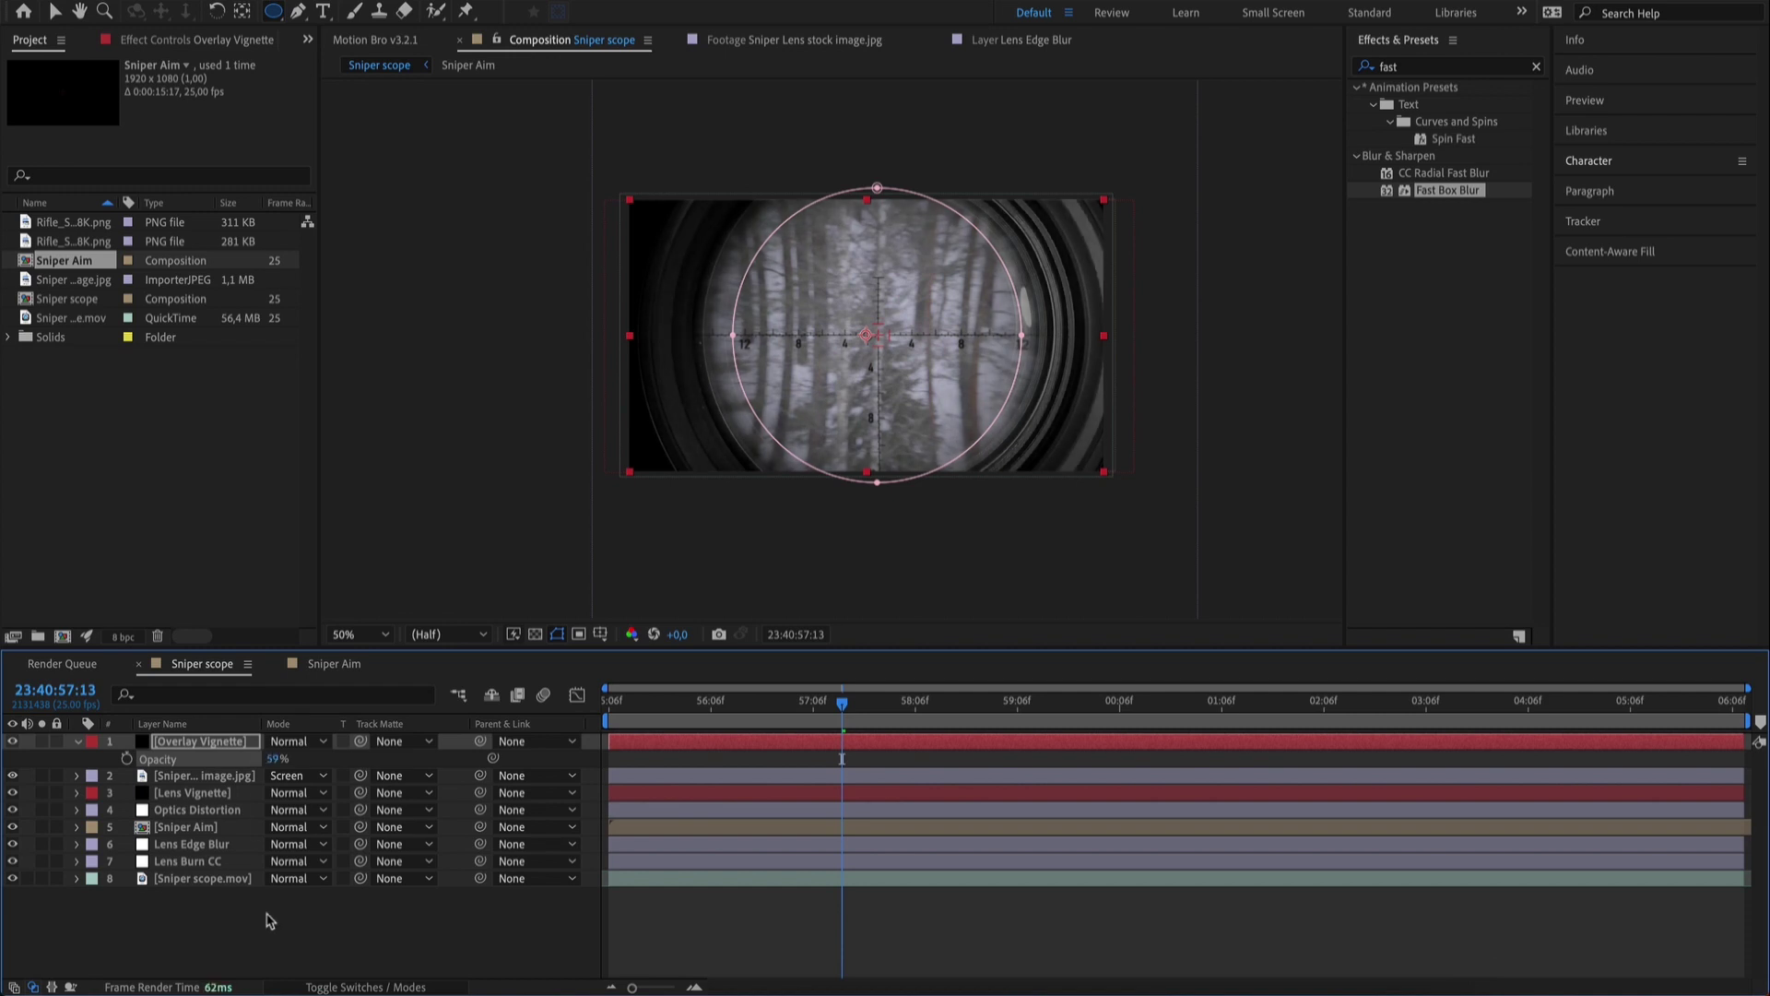
left_click(256, 941)
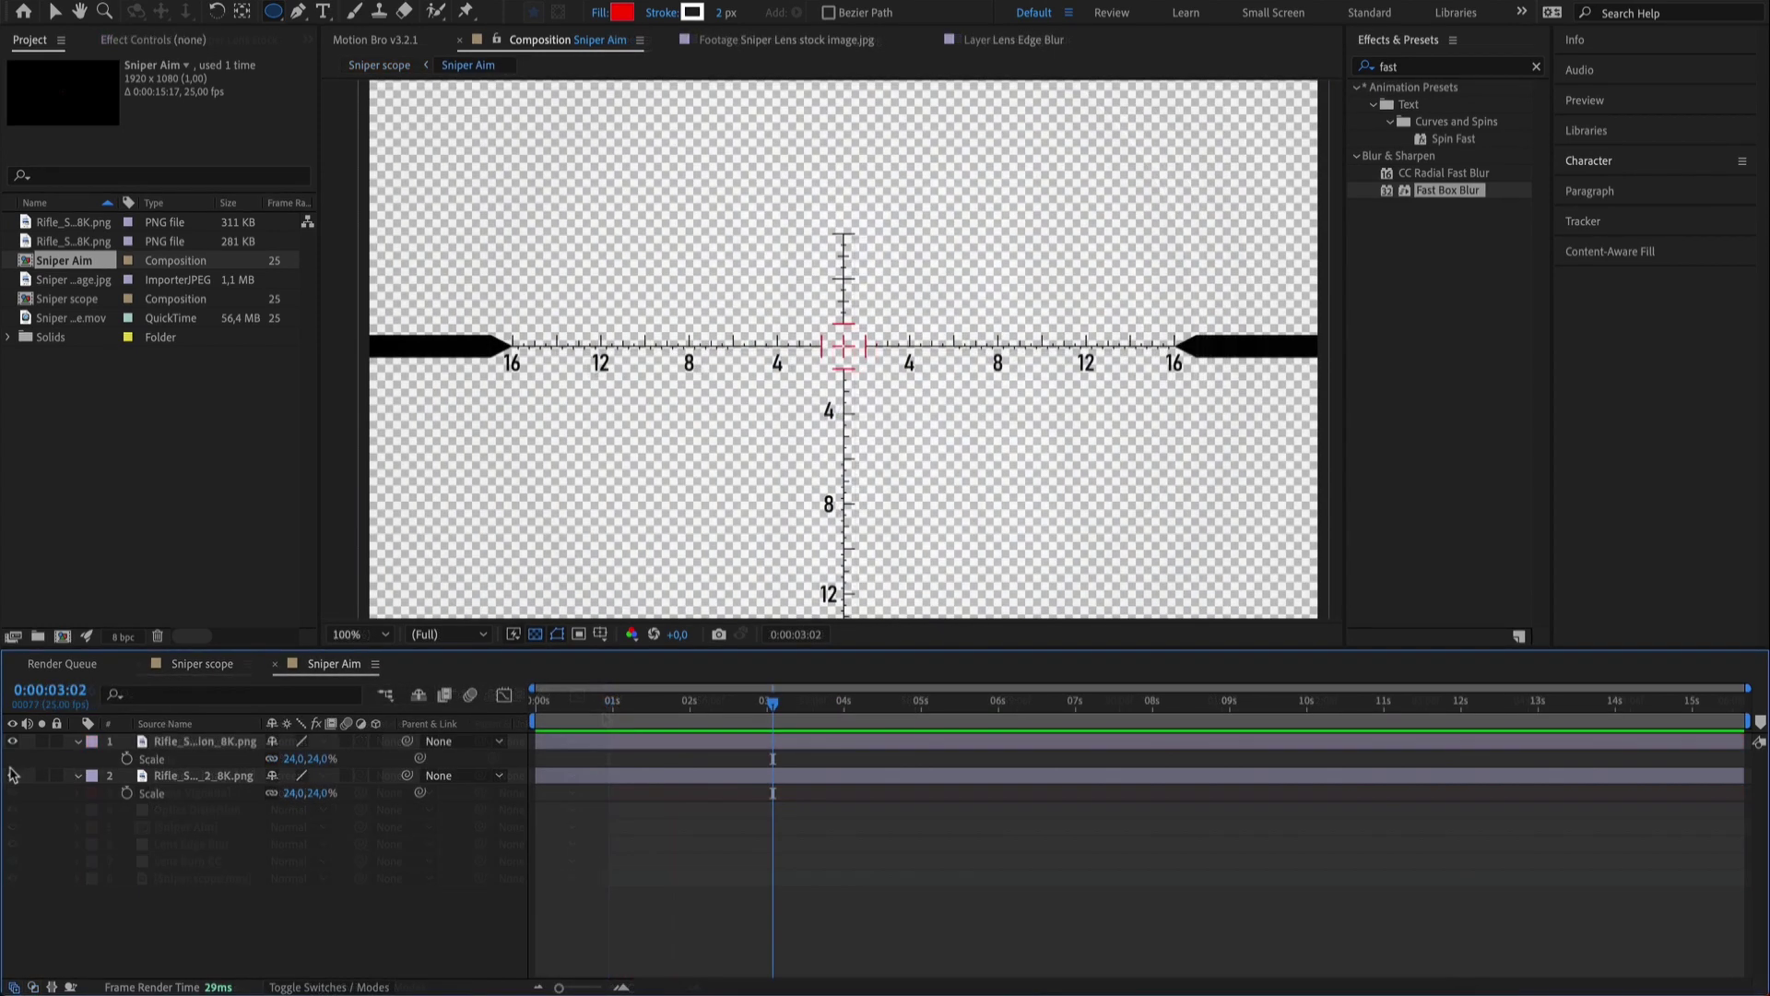
Step: In the Sniper Aim composition, hide the black reticle layer and the transparency grid, and apply the Glow effect to the red illumination layer
left_click(12, 775)
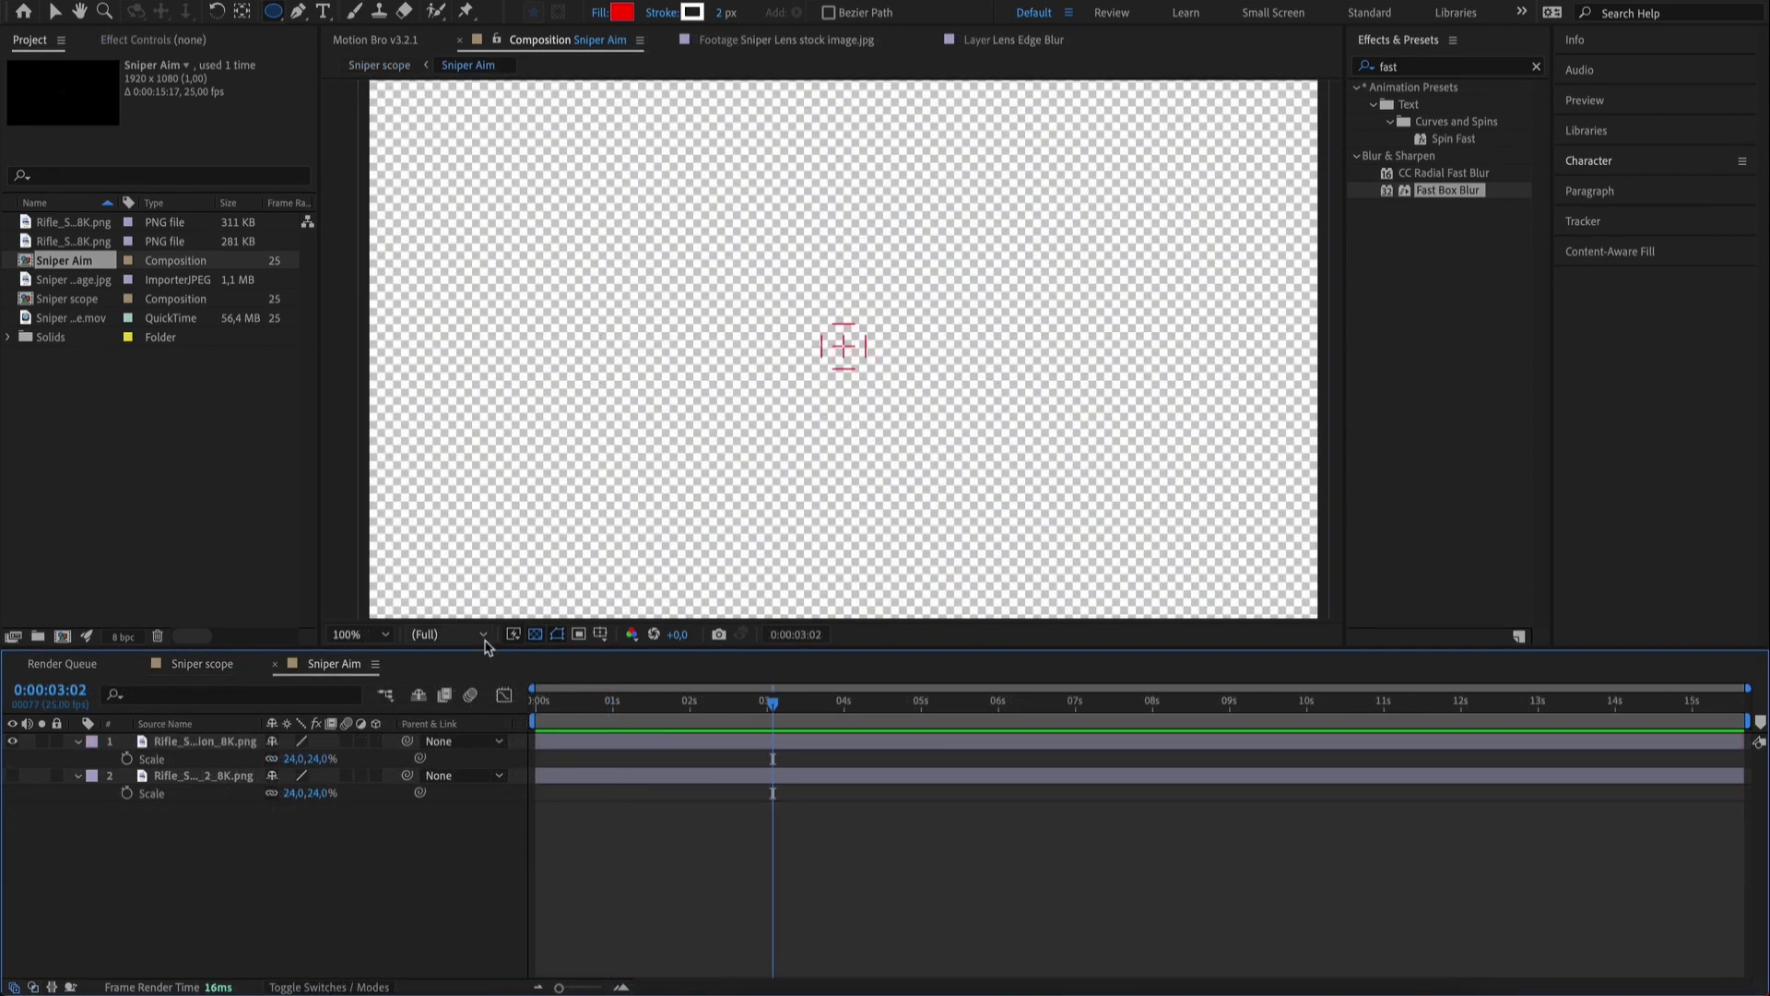
left_click(535, 635)
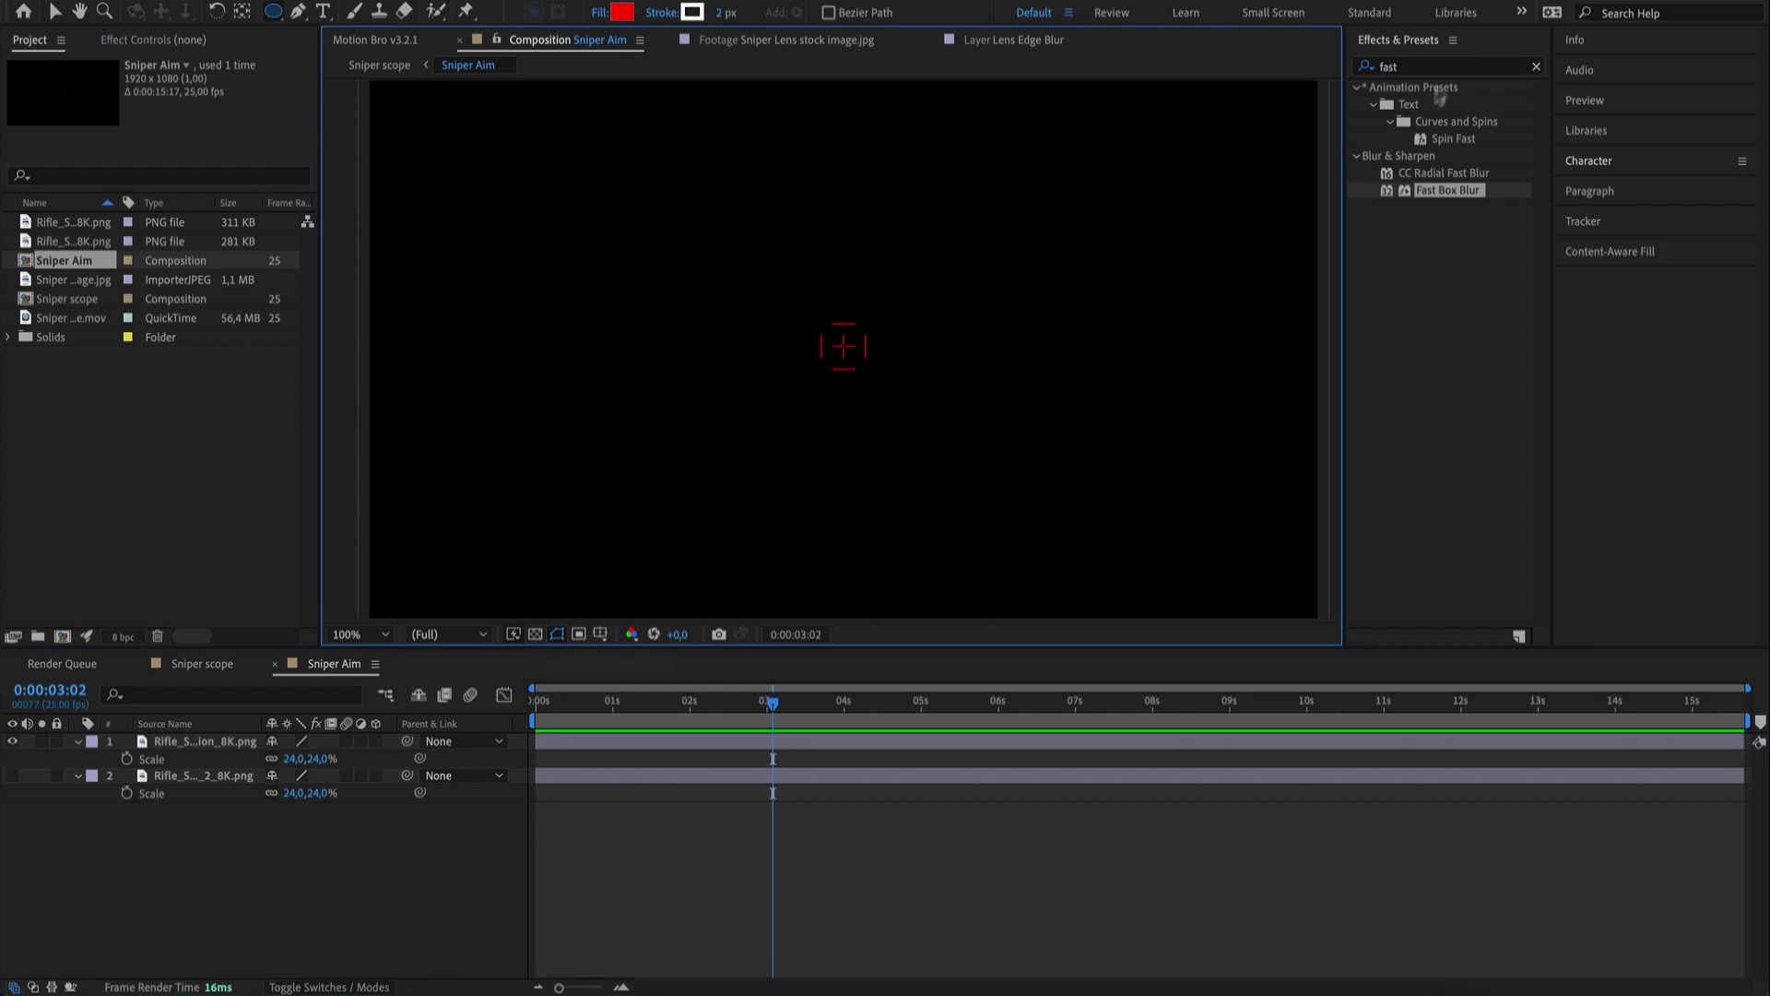
left_click(1445, 70)
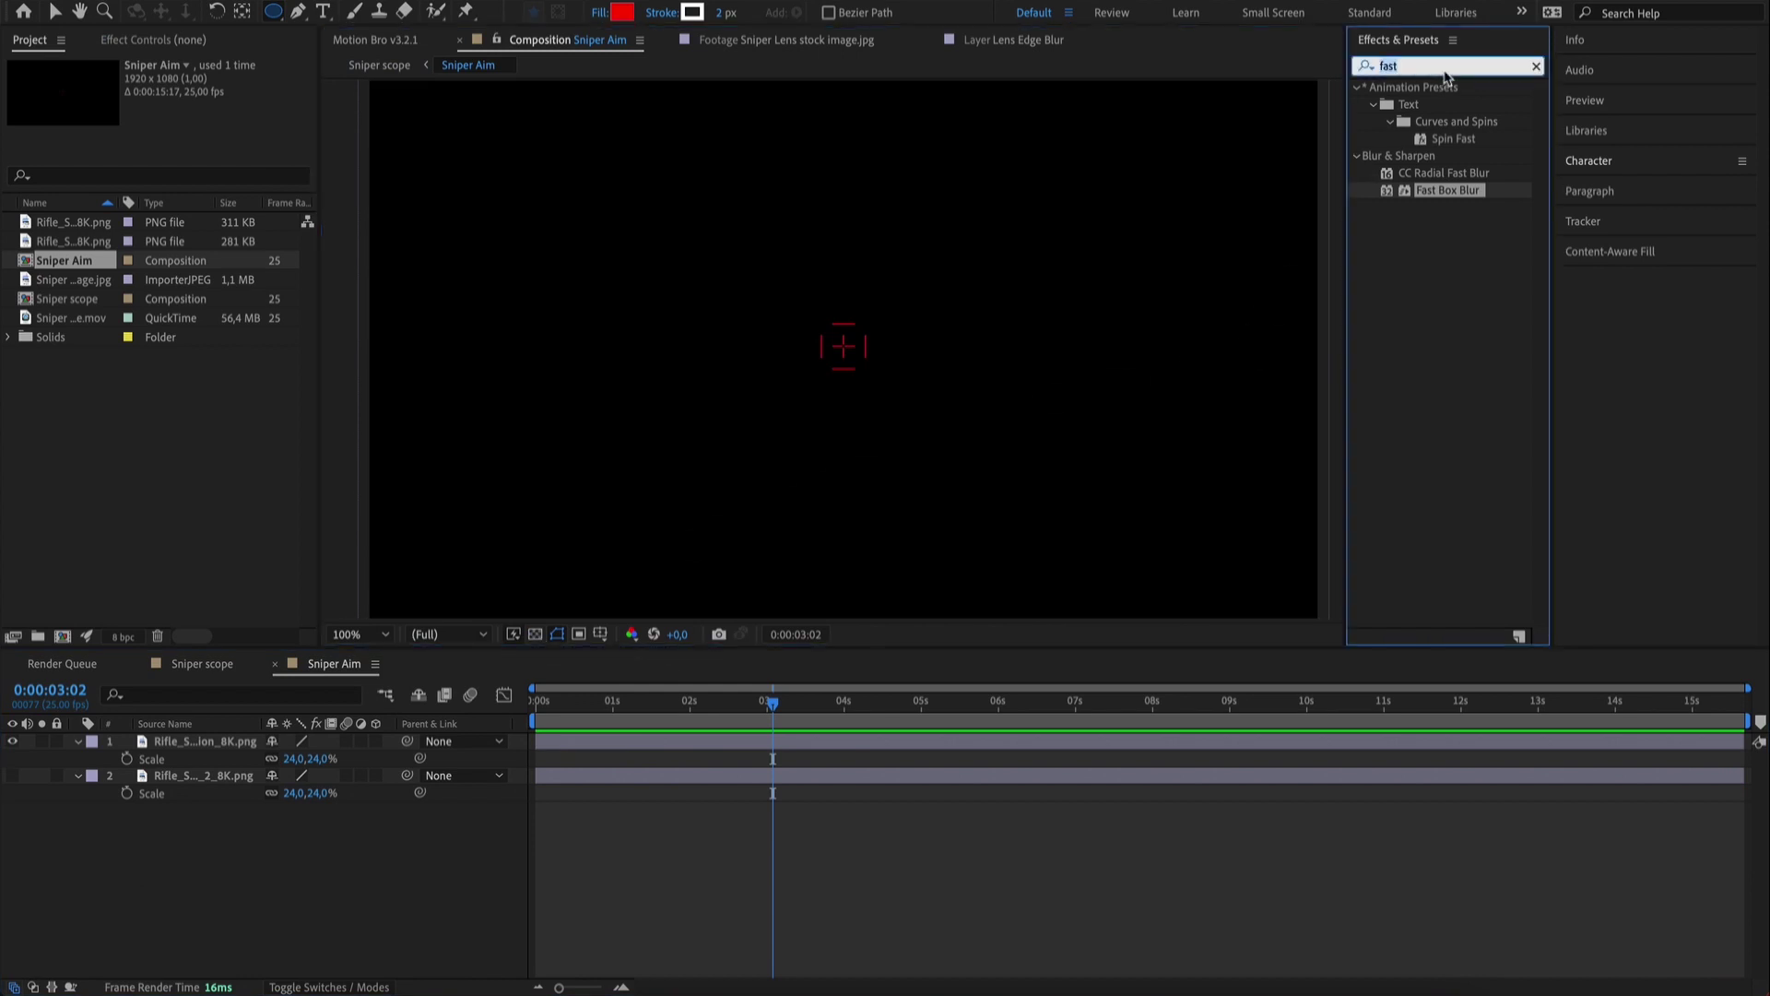
type("glow")
left_click_drag(1434, 190, 184, 740)
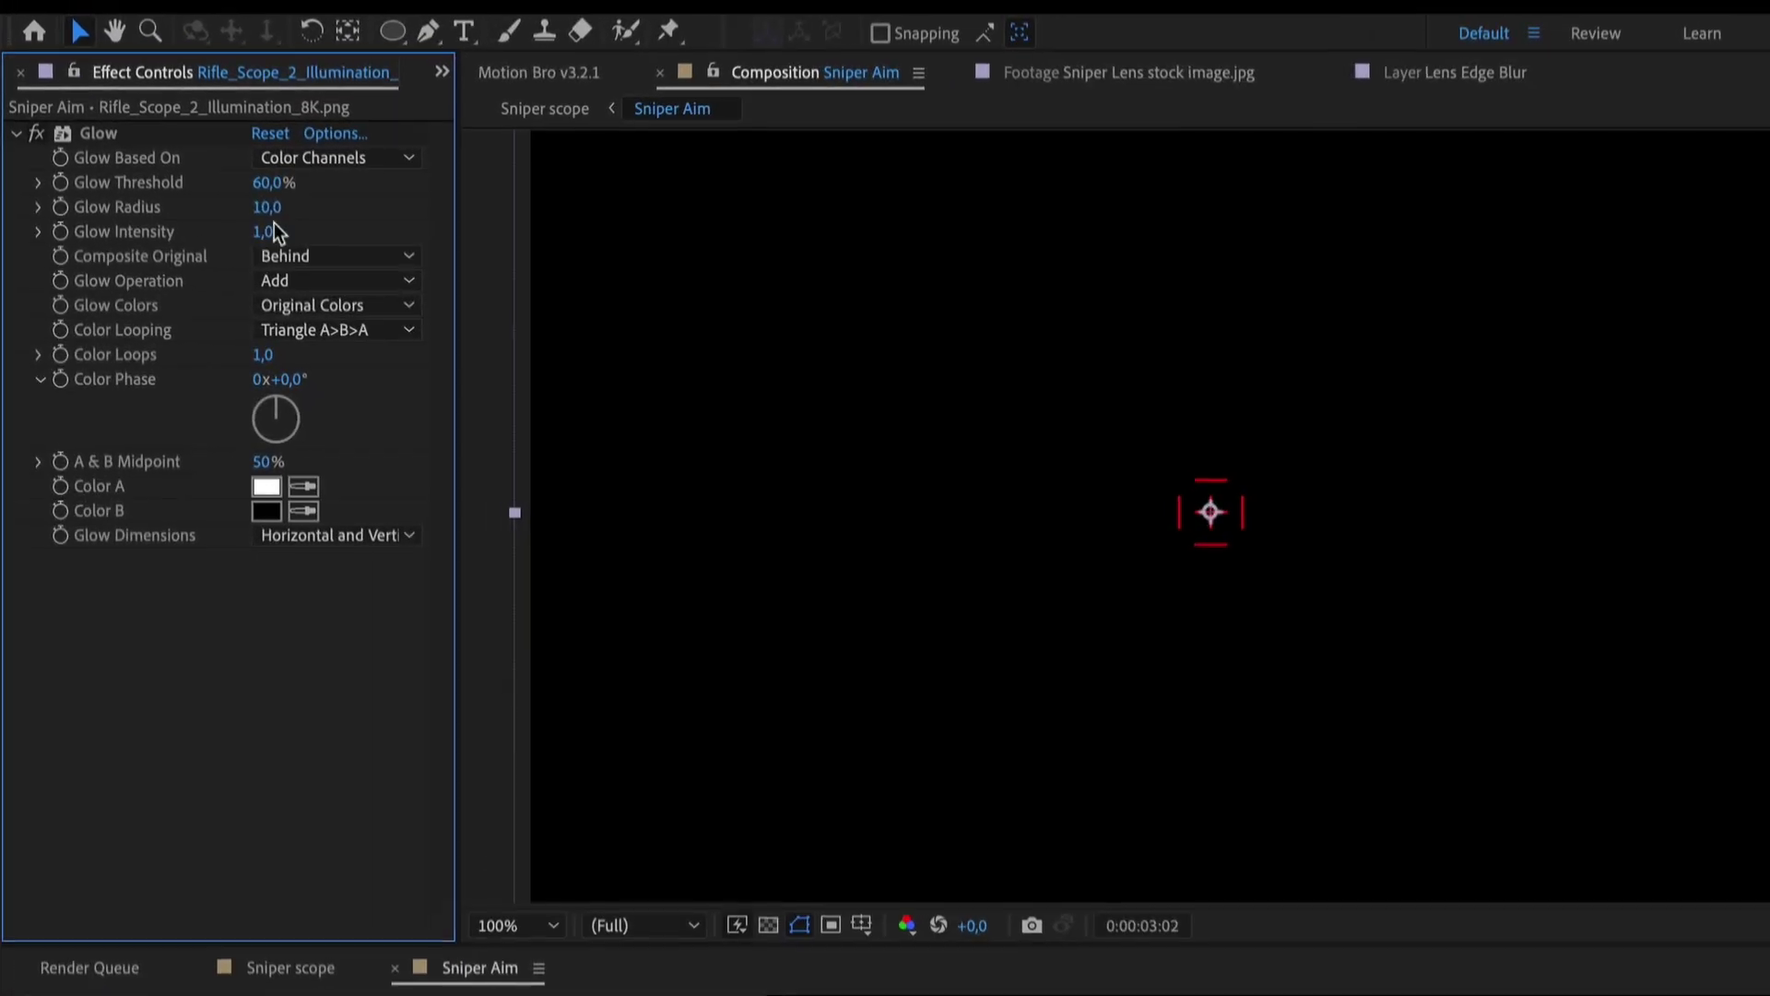
Step: Set the illumination layer's Glow threshold to 26.3%, radius to 61 and intensity to 1.4 while viewing the red crosshair up close
left_click(267, 207)
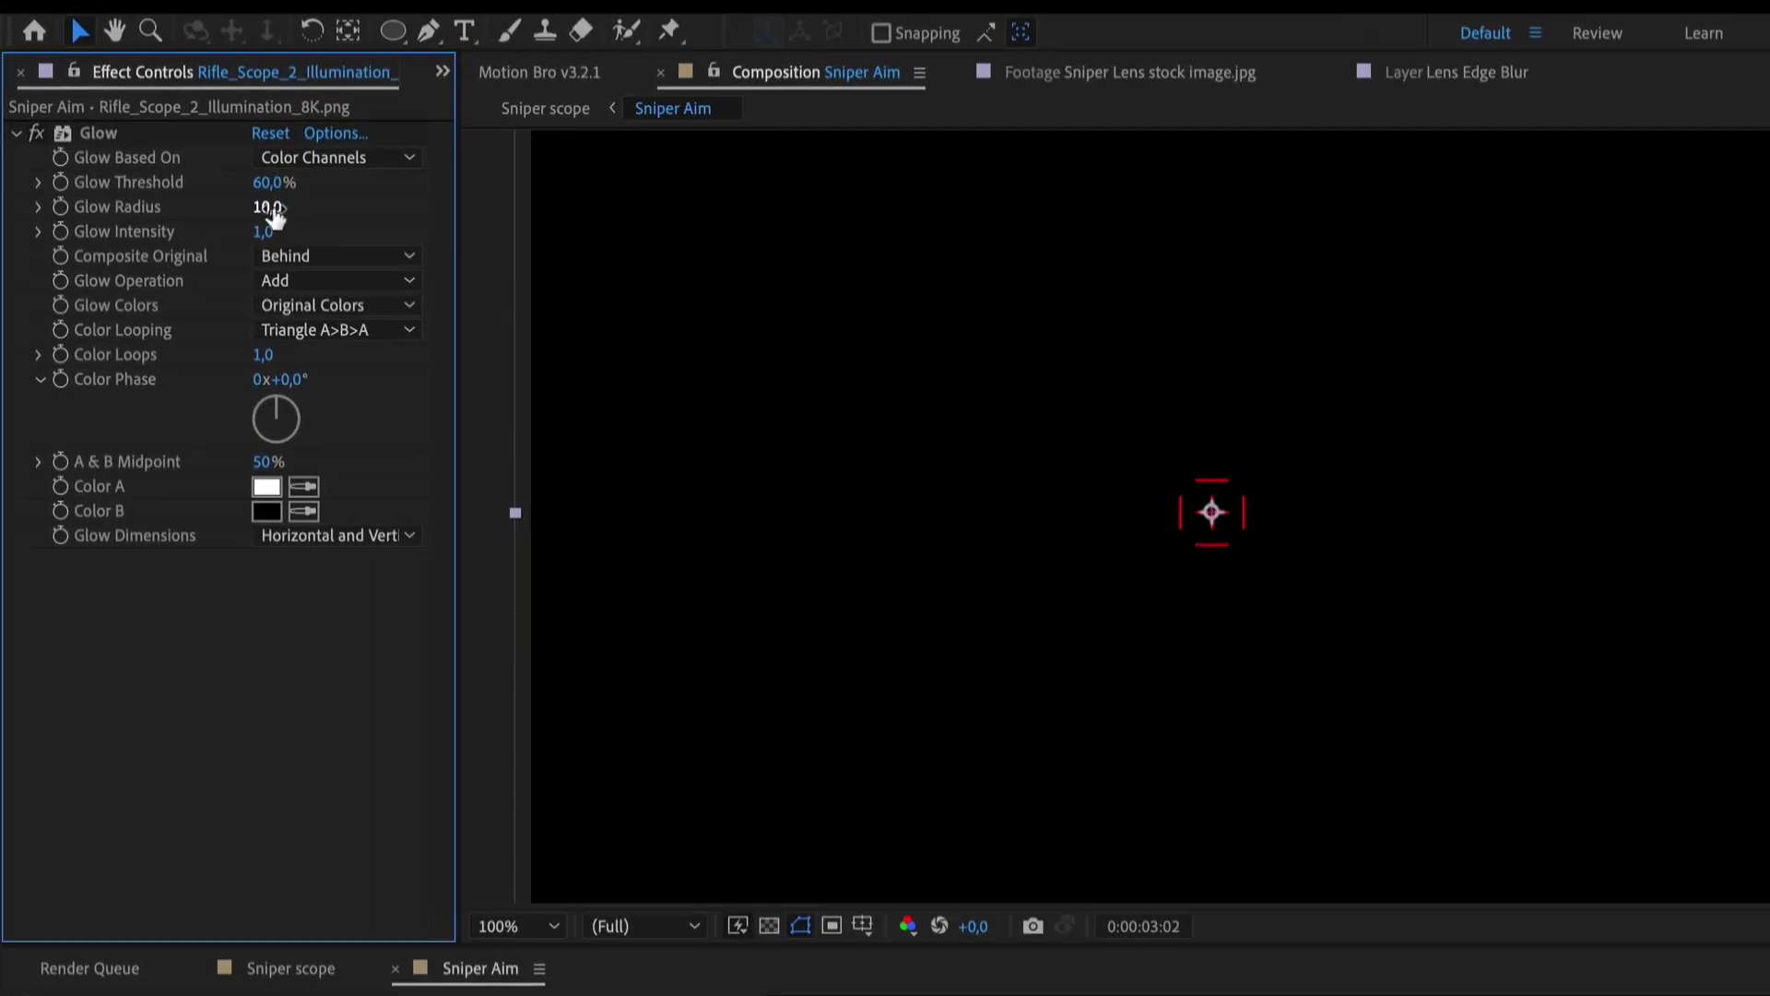
type("54")
key("Return")
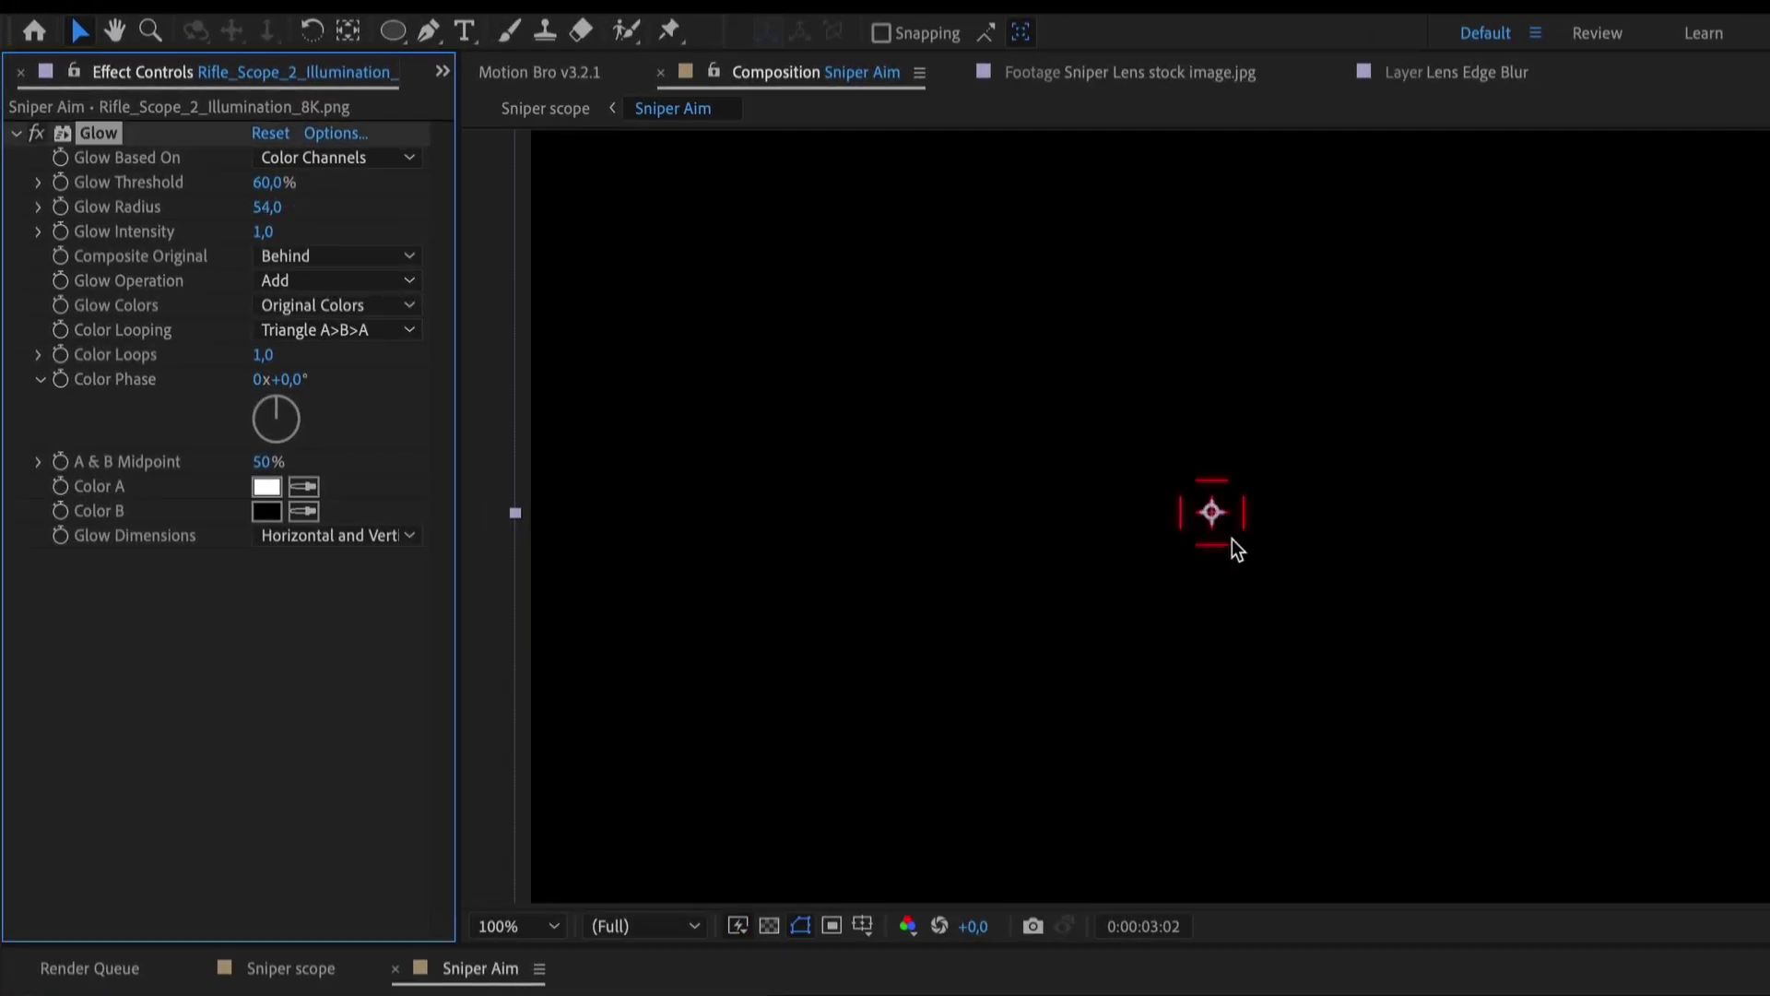
scroll(1232, 538, "up", 4)
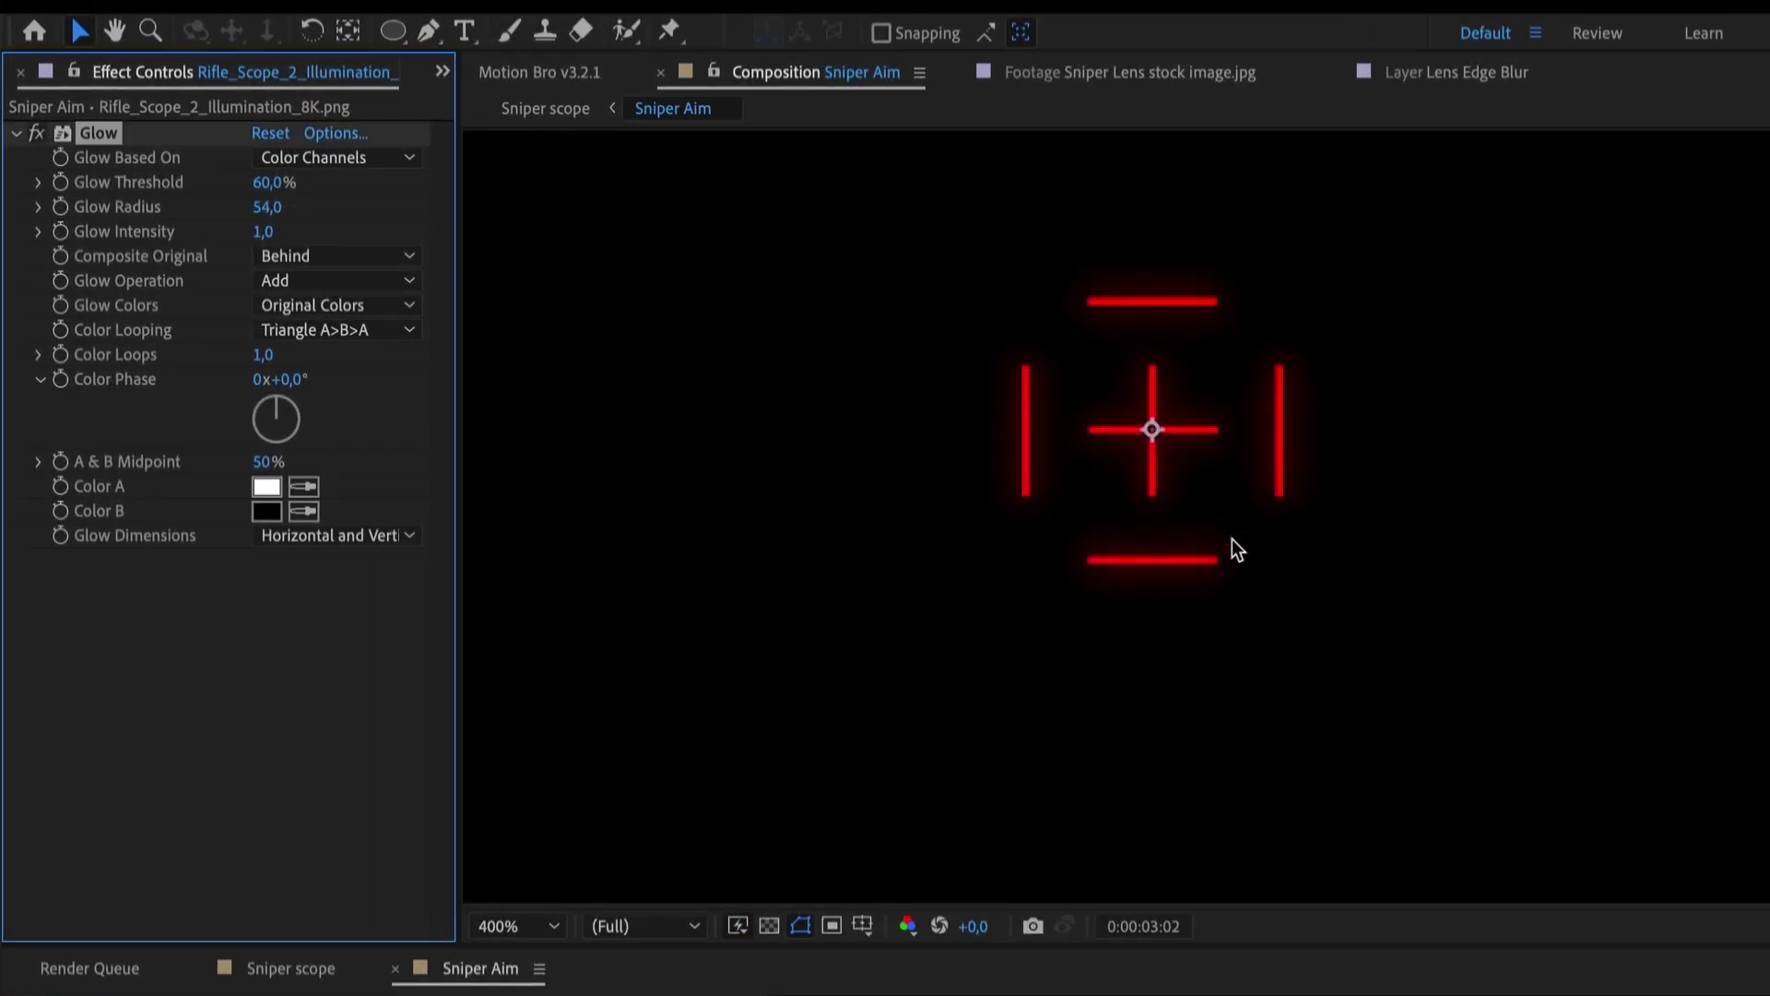
left_click_drag(1254, 423, 1307, 476)
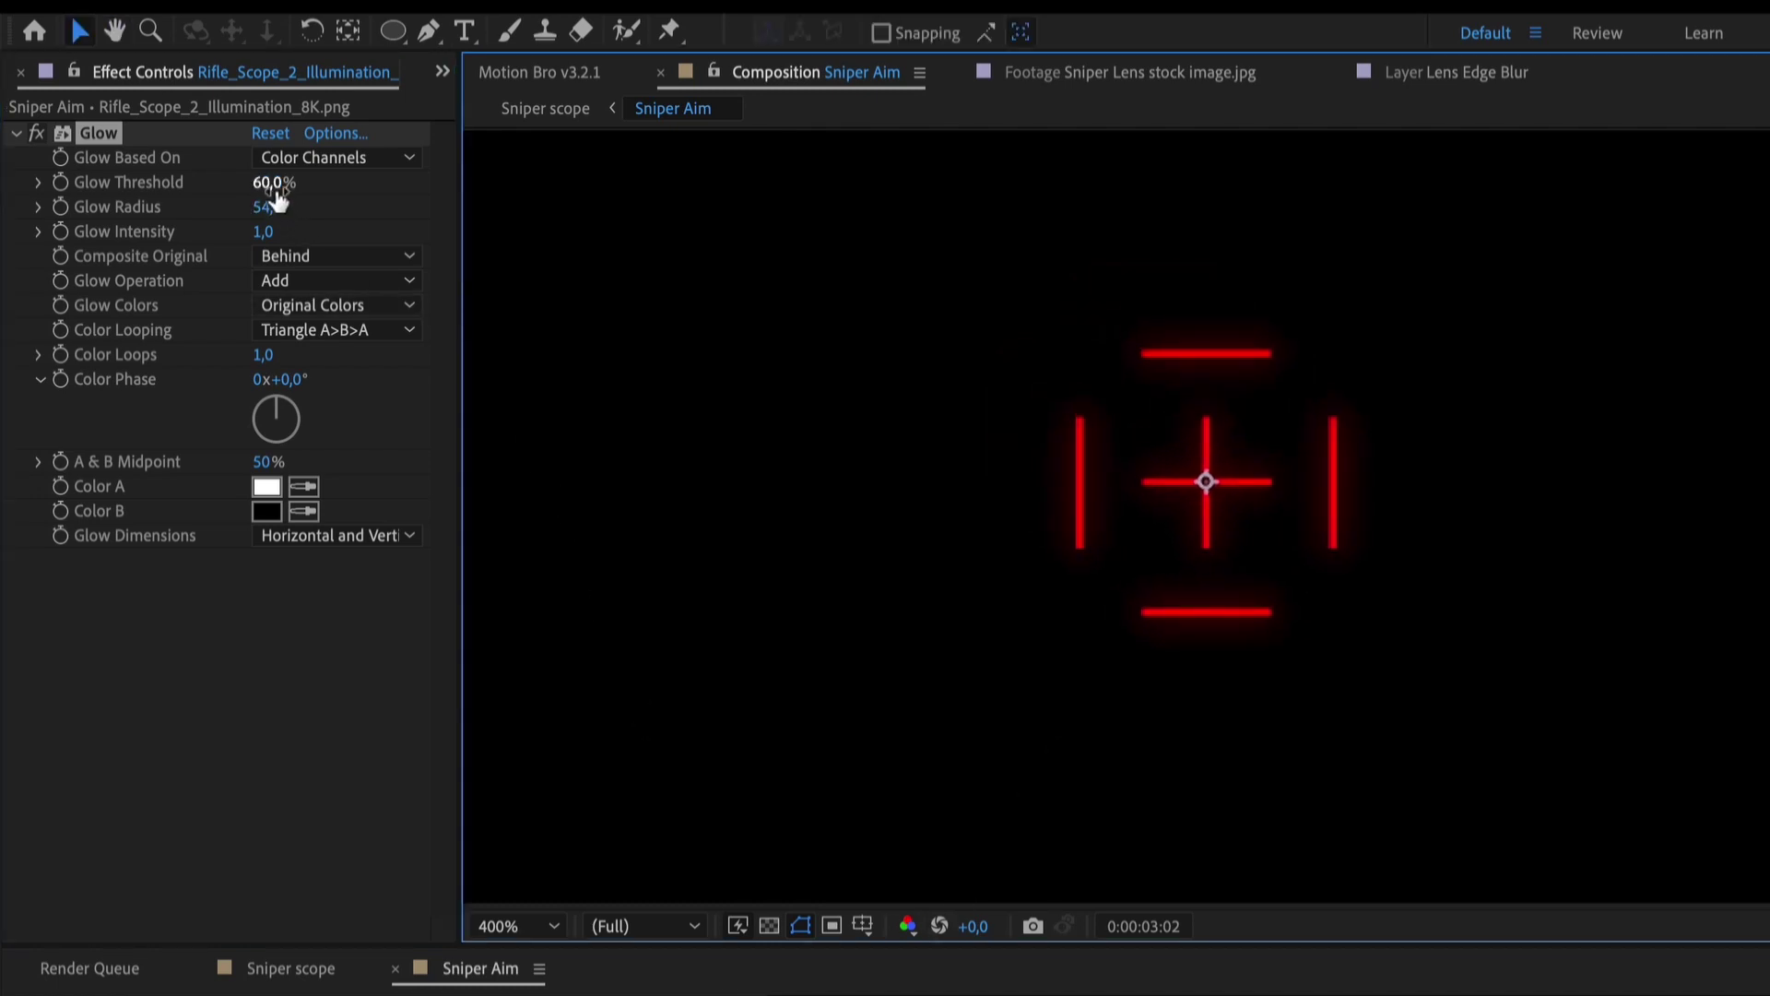
left_click_drag(276, 189, 190, 205)
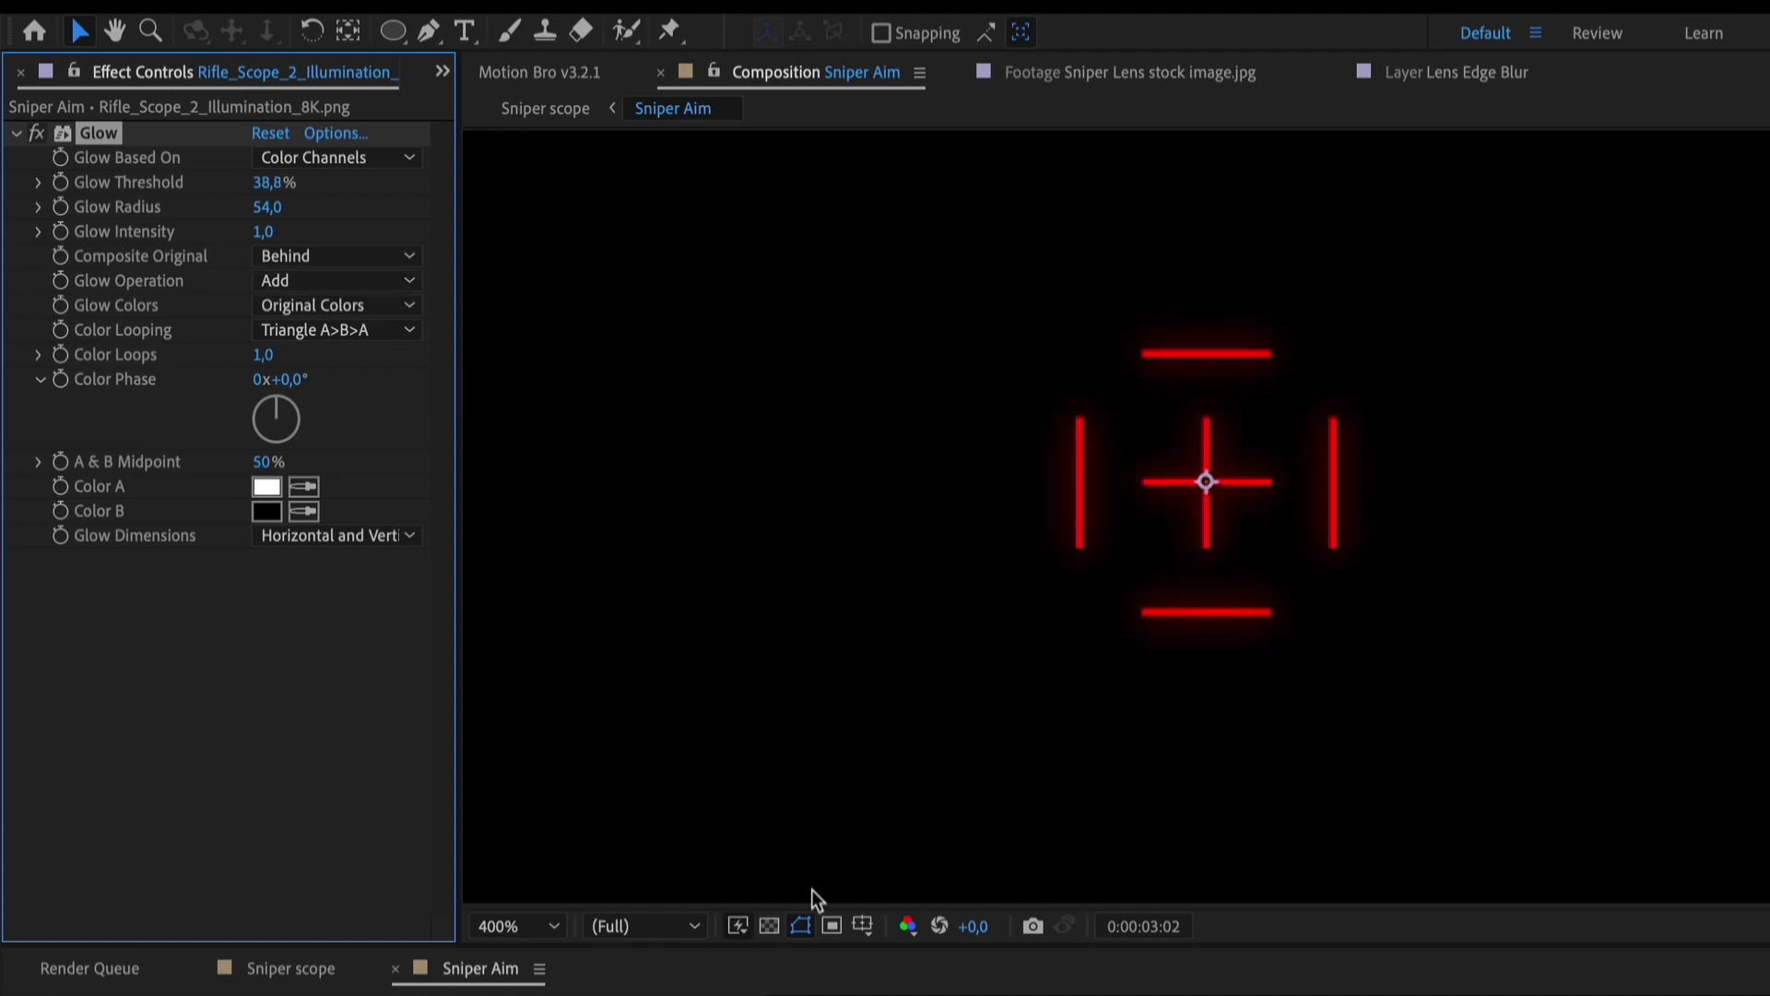
left_click(737, 927)
left_click(791, 957)
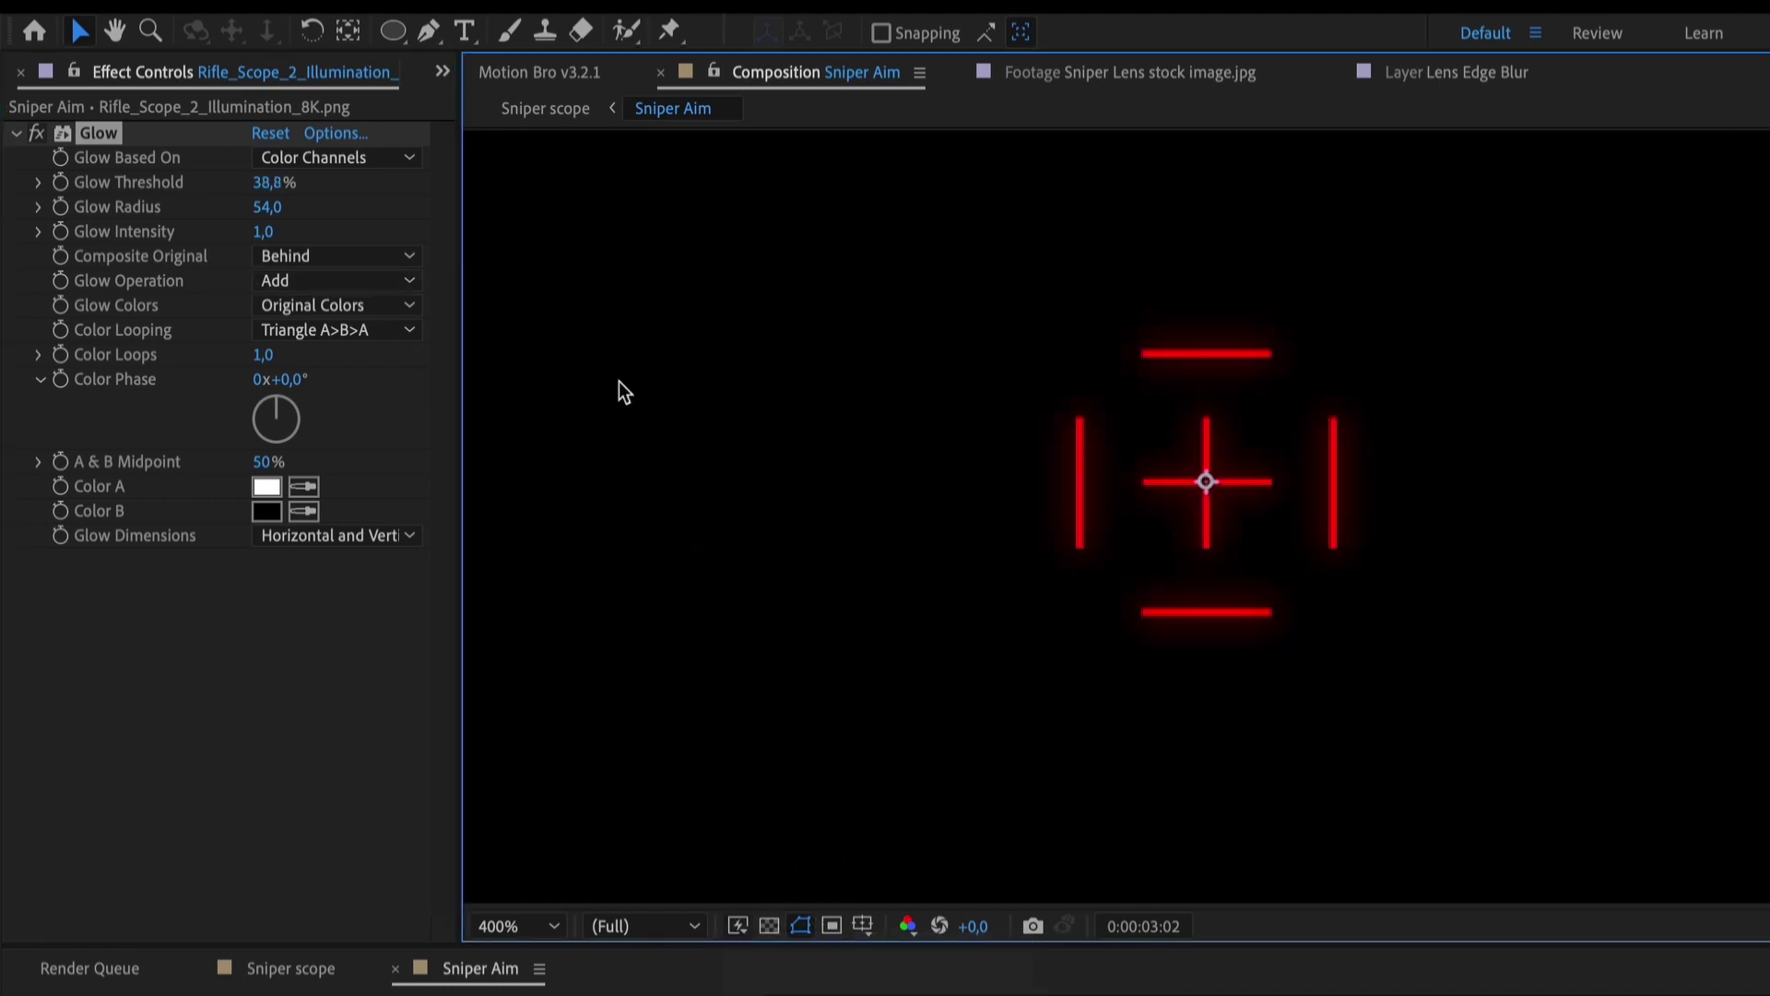
left_click_drag(274, 181, 237, 208)
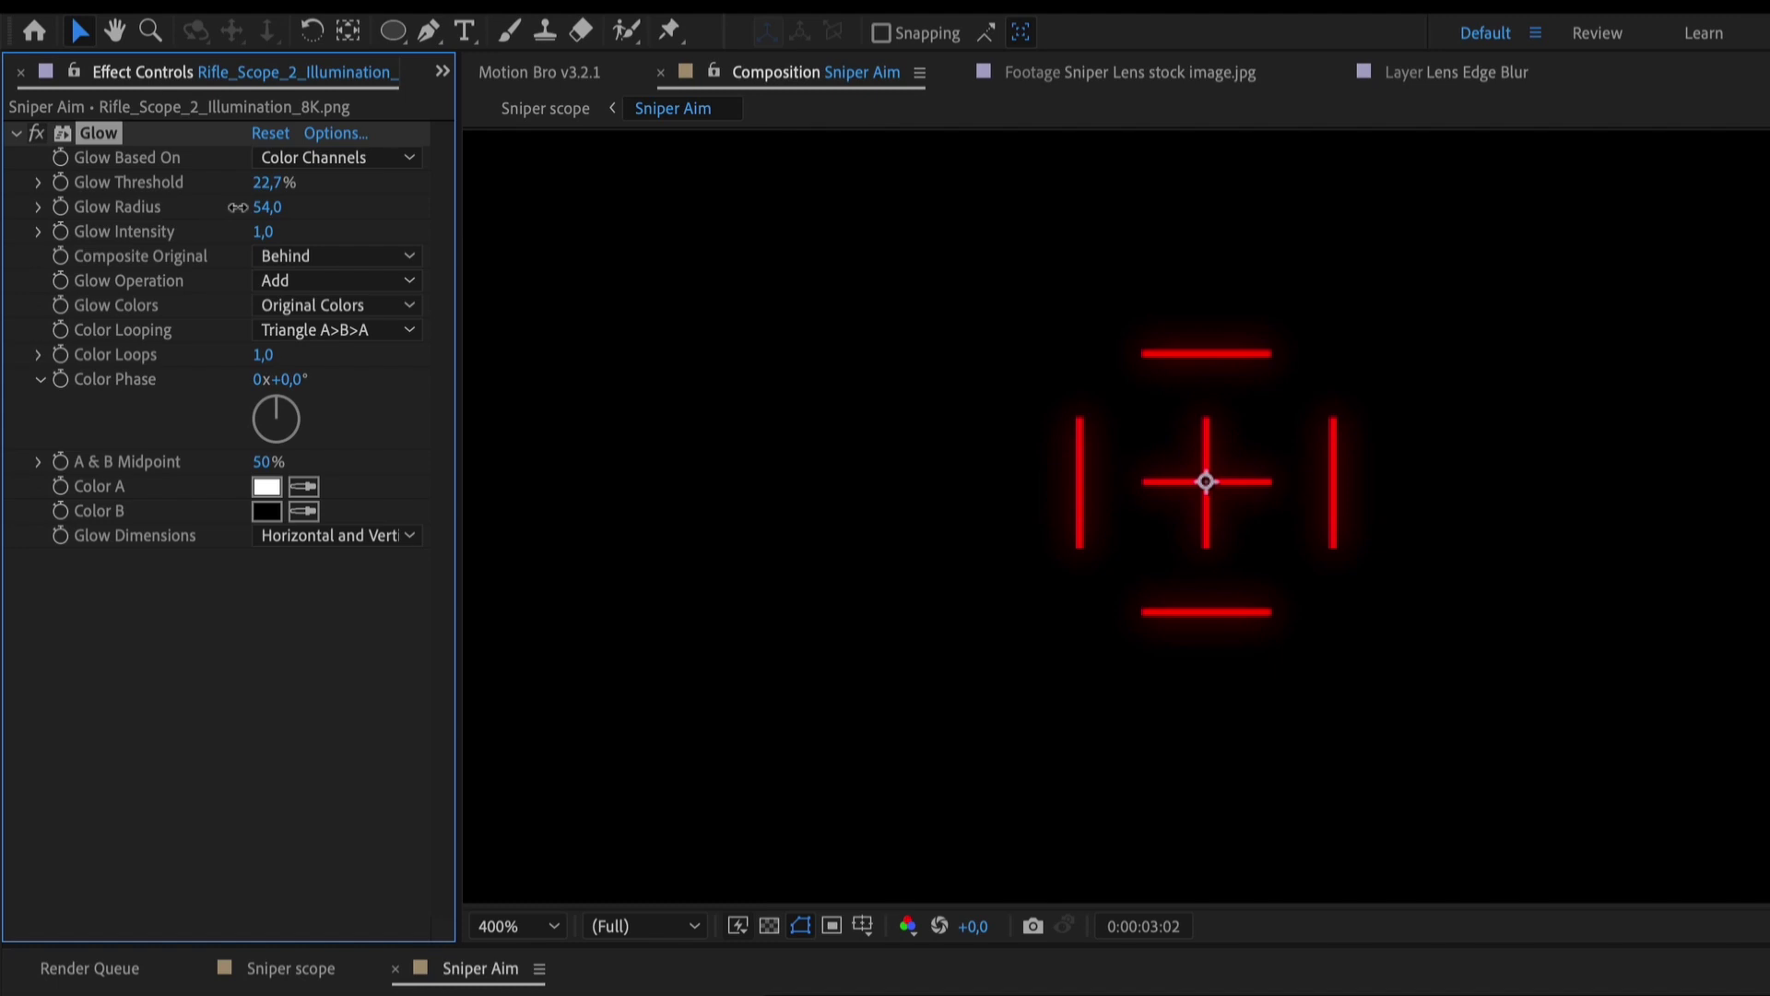
mouse_move(246, 205)
left_mouse_down()
mouse_move(269, 210)
mouse_move(233, 219)
mouse_move(274, 214)
left_mouse_up()
left_click_drag(264, 238, 288, 237)
Step: Duplicate the Glow effect and set the copy's radius to 232 and intensity to 1.0
key("ctrl+d")
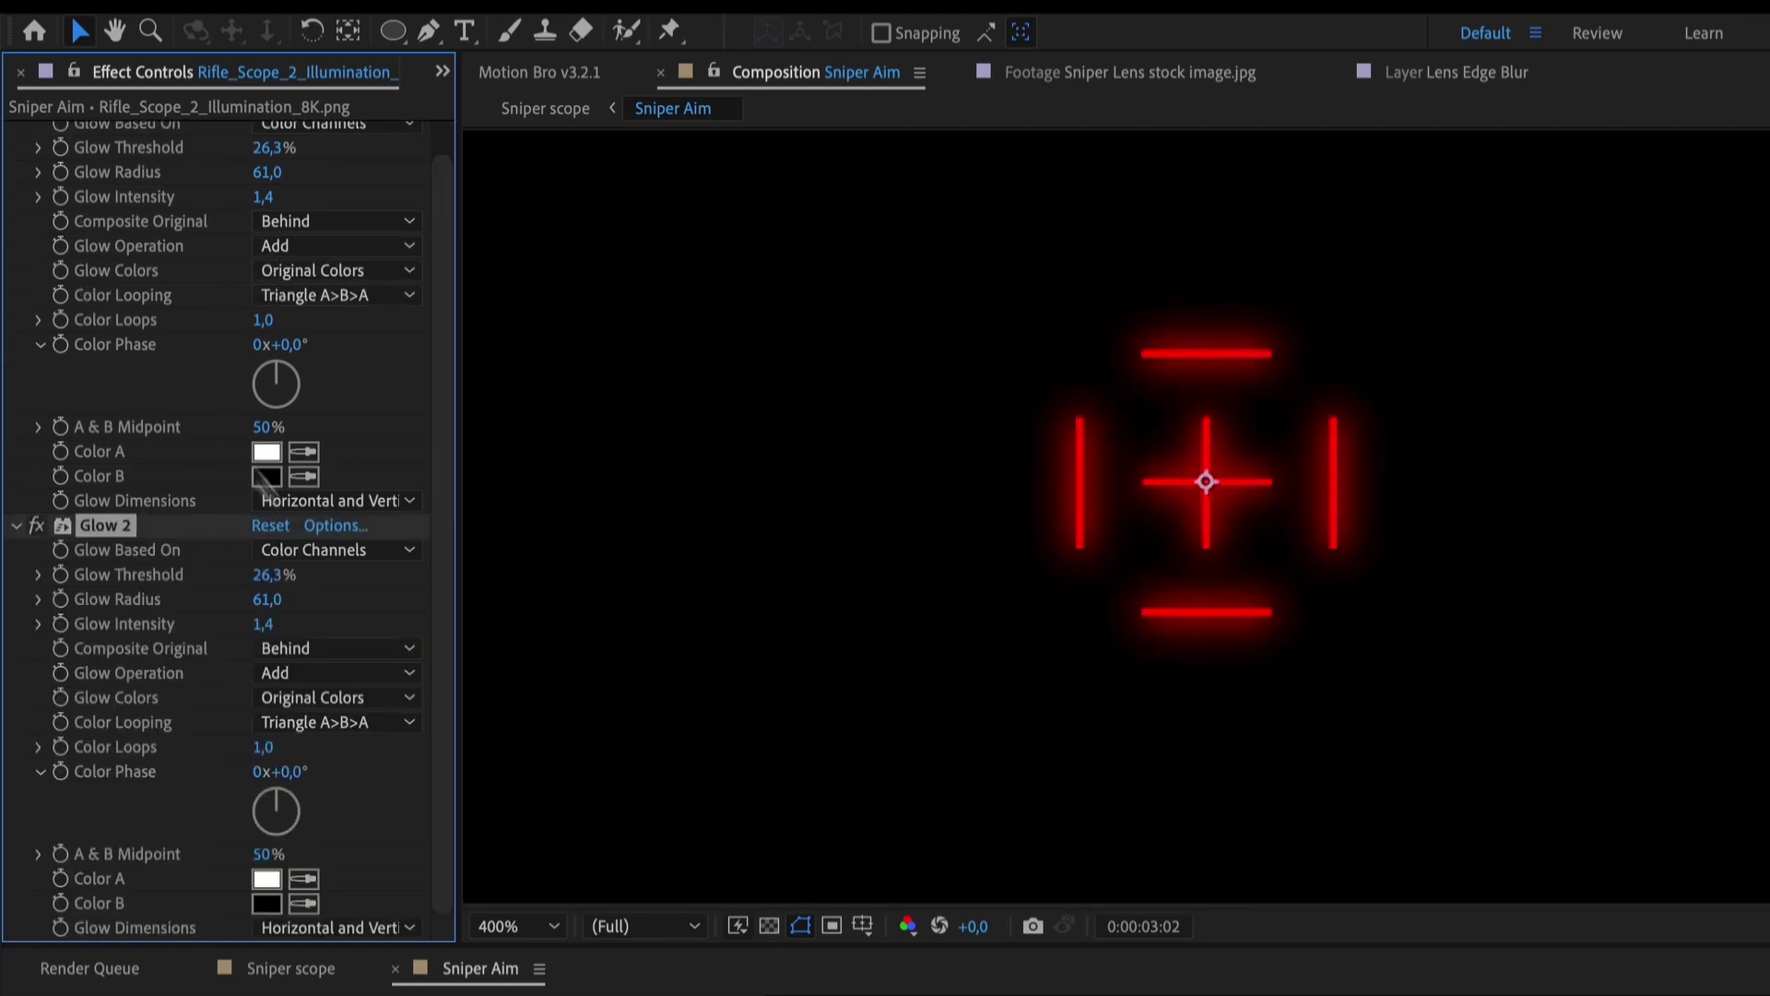
left_click_drag(268, 599, 435, 582)
left_click_drag(435, 581, 489, 571)
left_click_drag(260, 626, 249, 626)
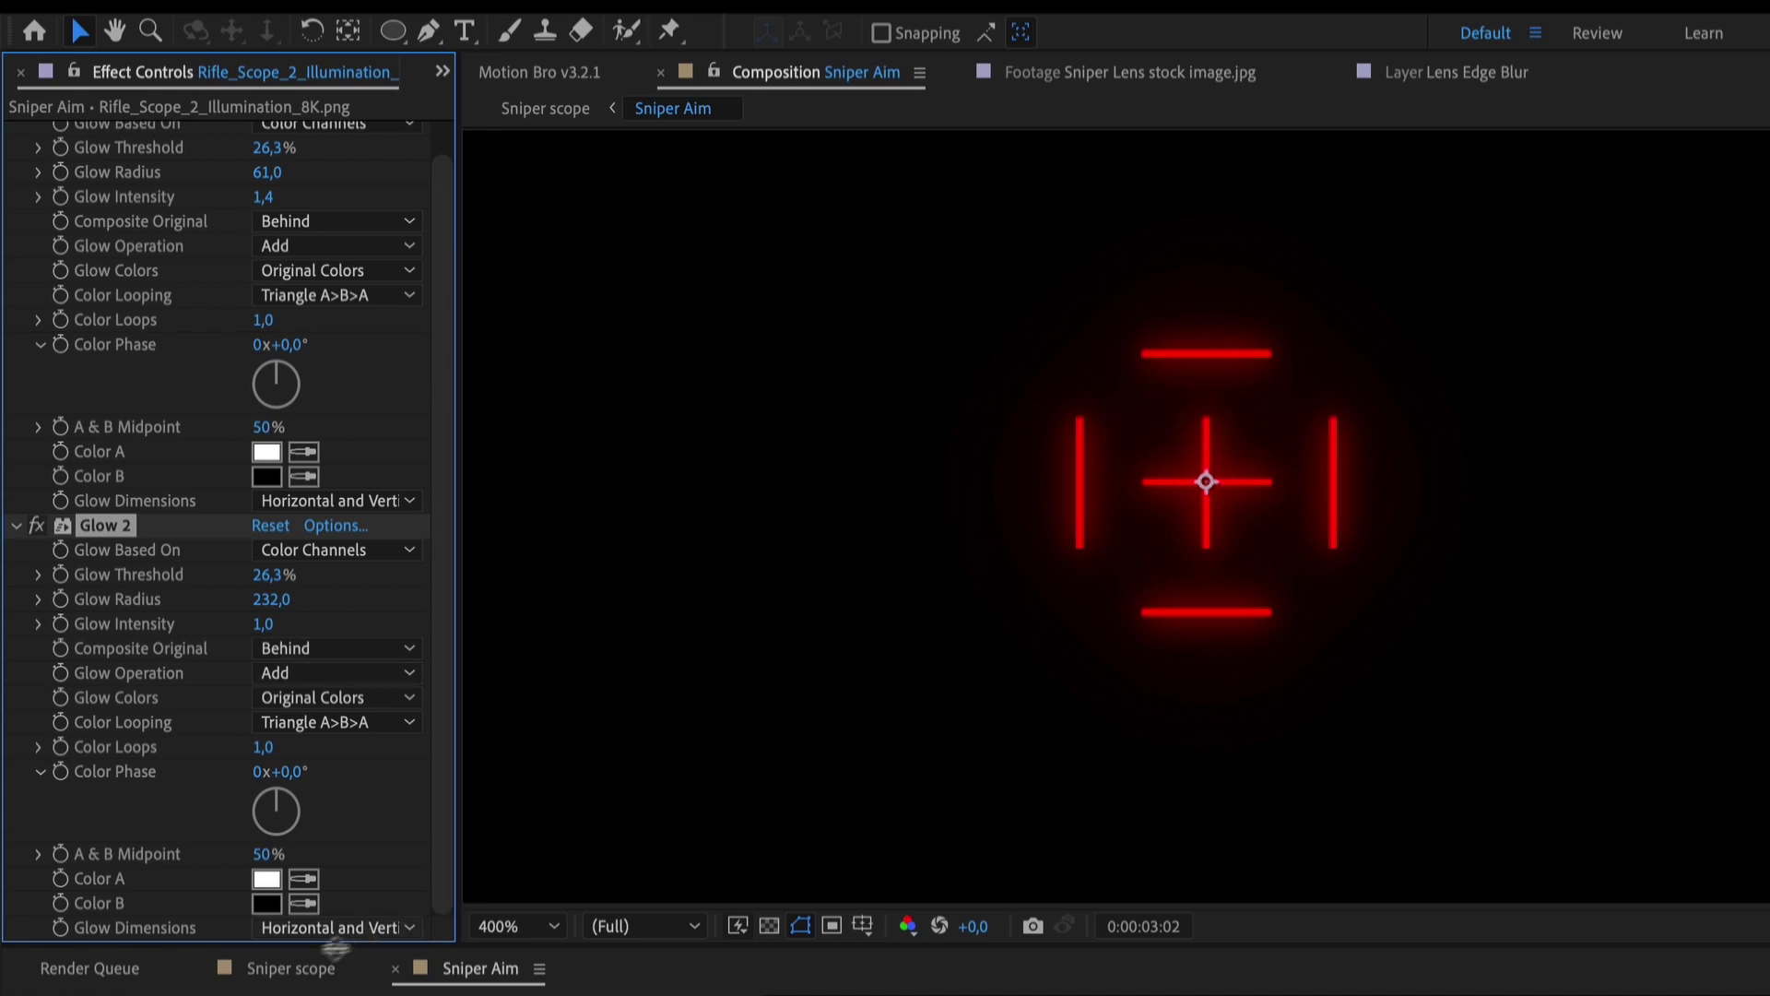
Step: Check the glowing reticle in the Sniper scope composition, and set the first Glow's intensity to 0.5 in Sniper Aim
left_click(279, 968)
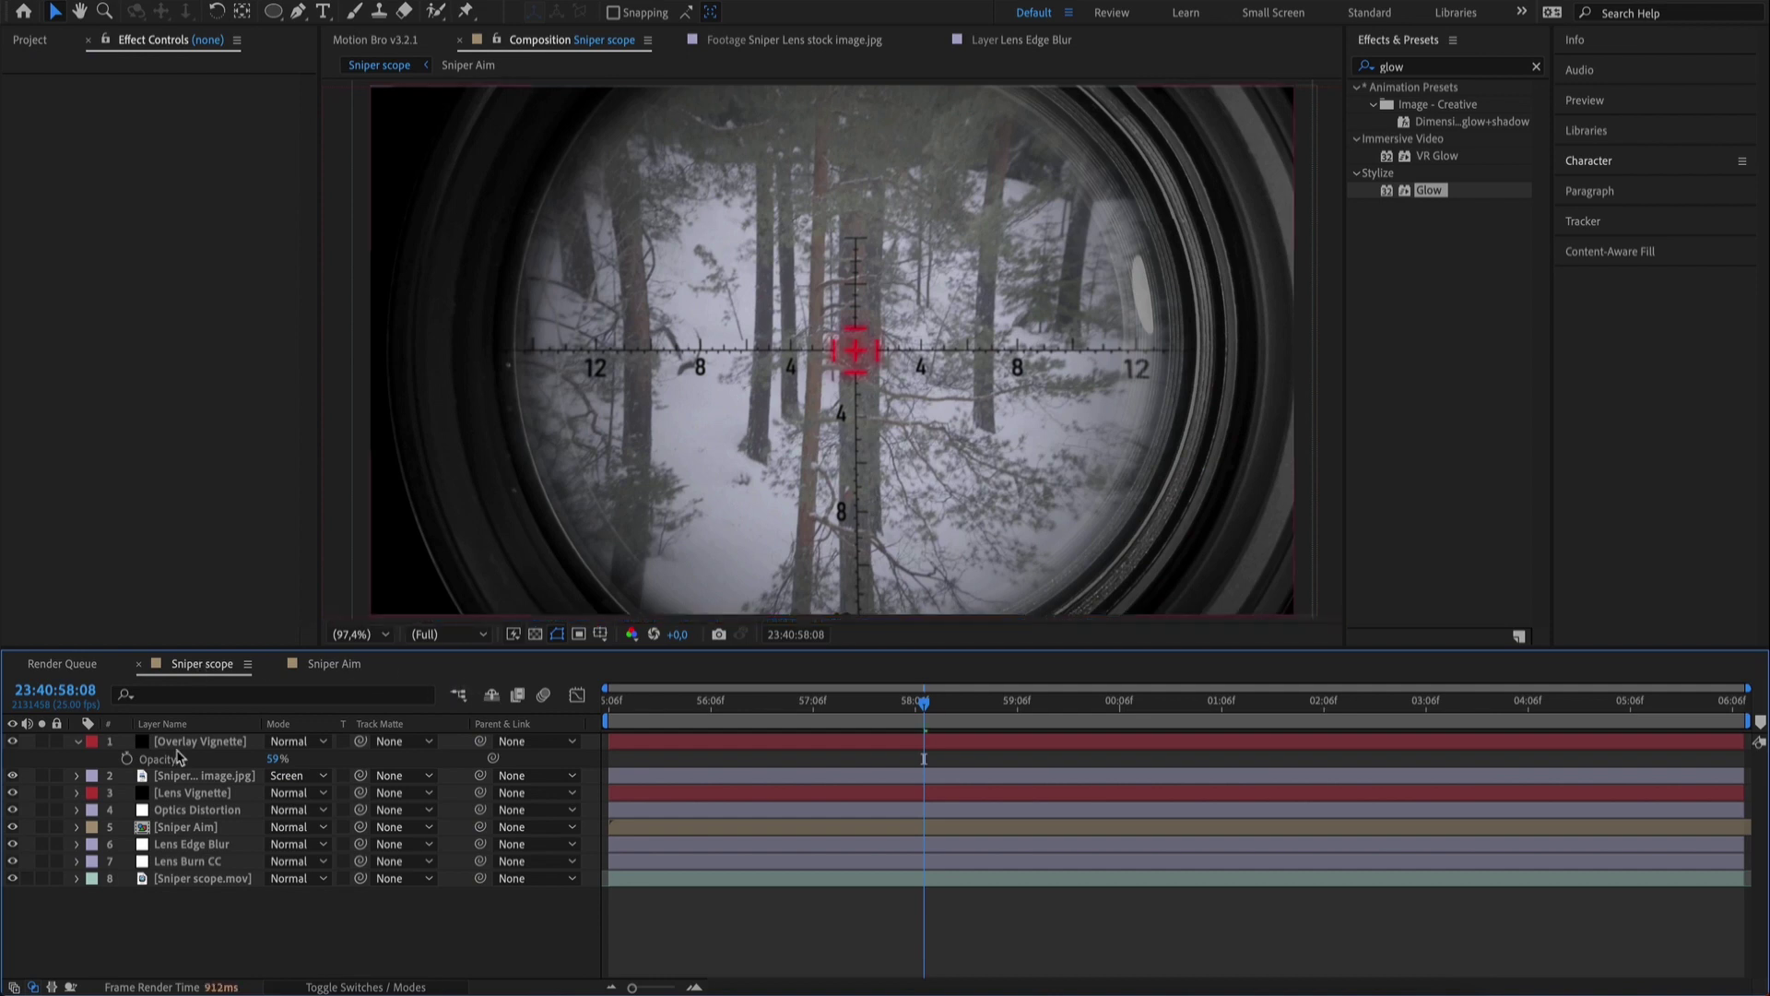
left_click(337, 664)
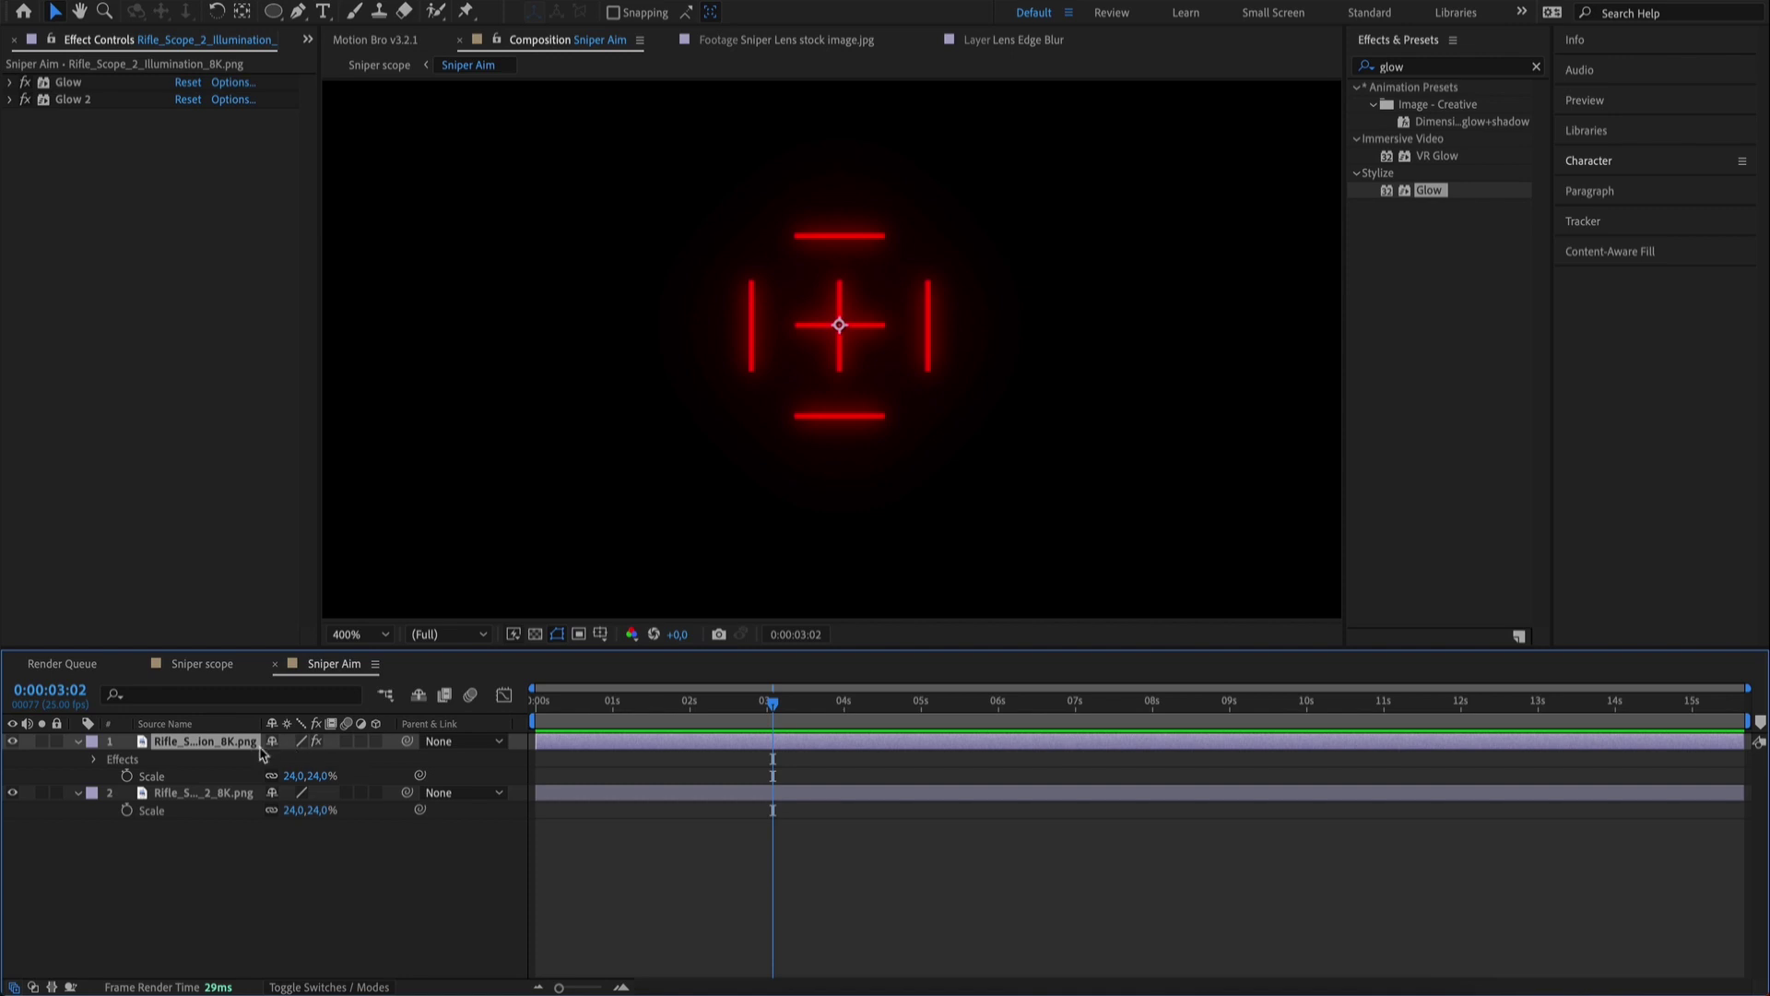
left_click(11, 83)
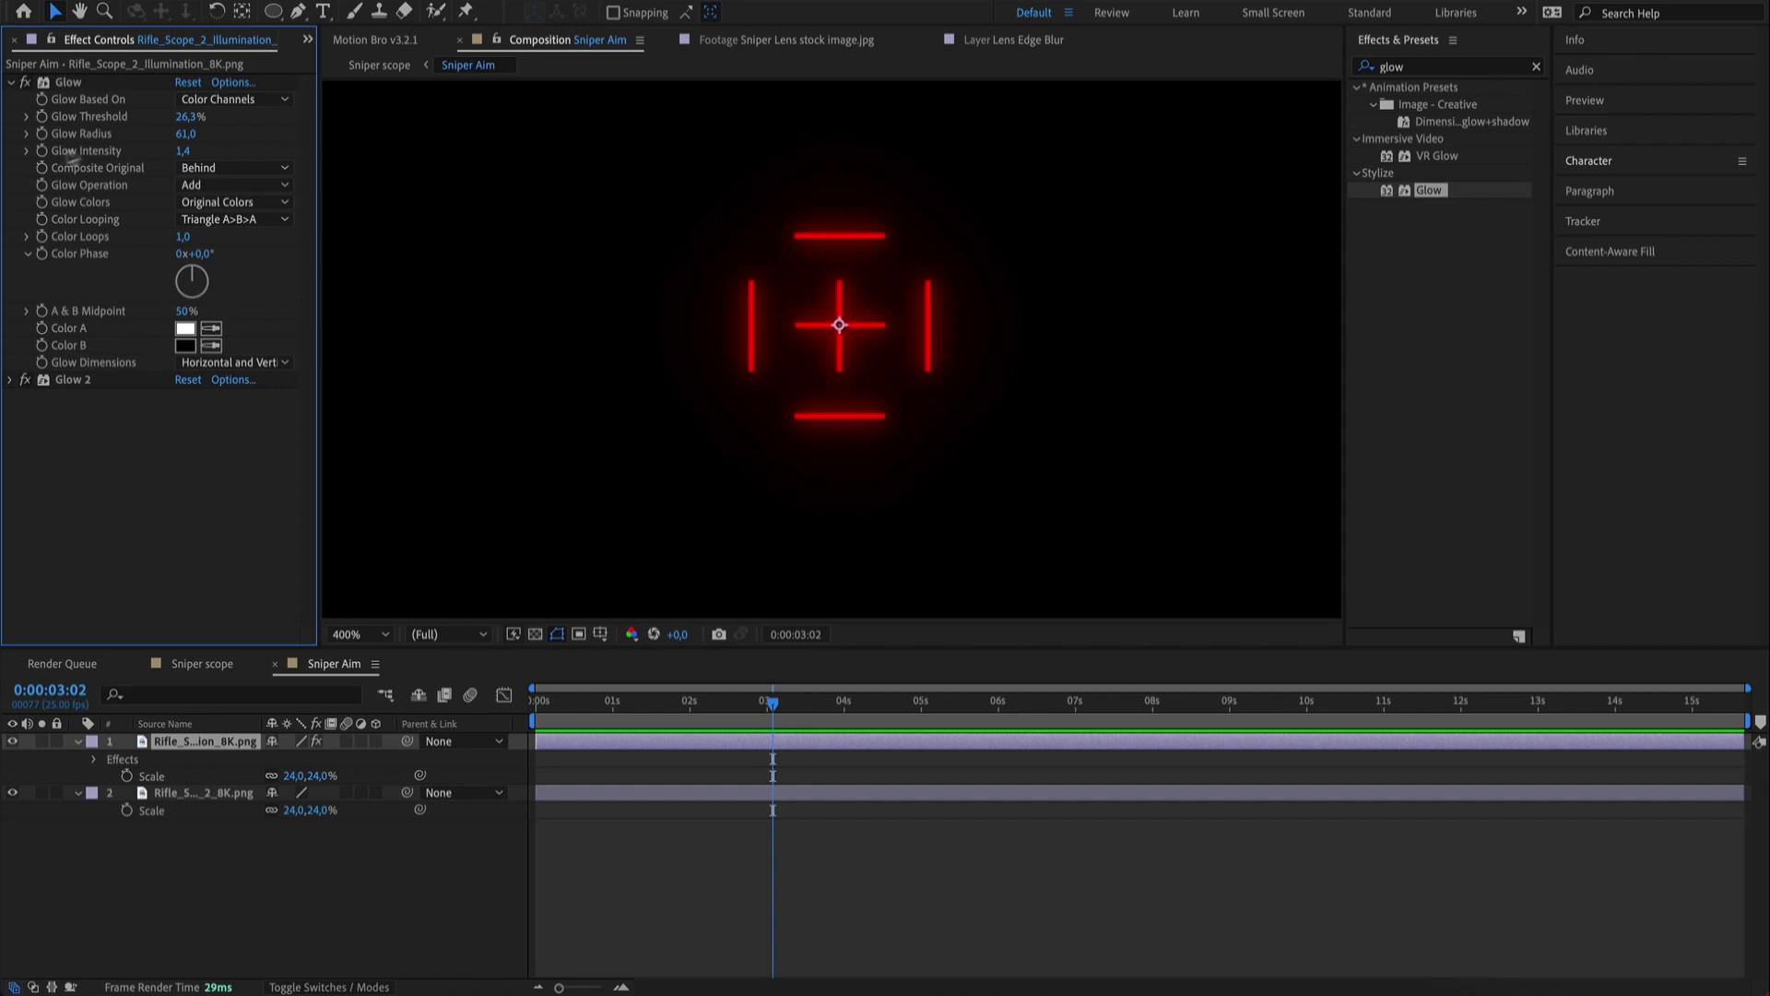
left_click(182, 152)
type("0,5")
key("Return")
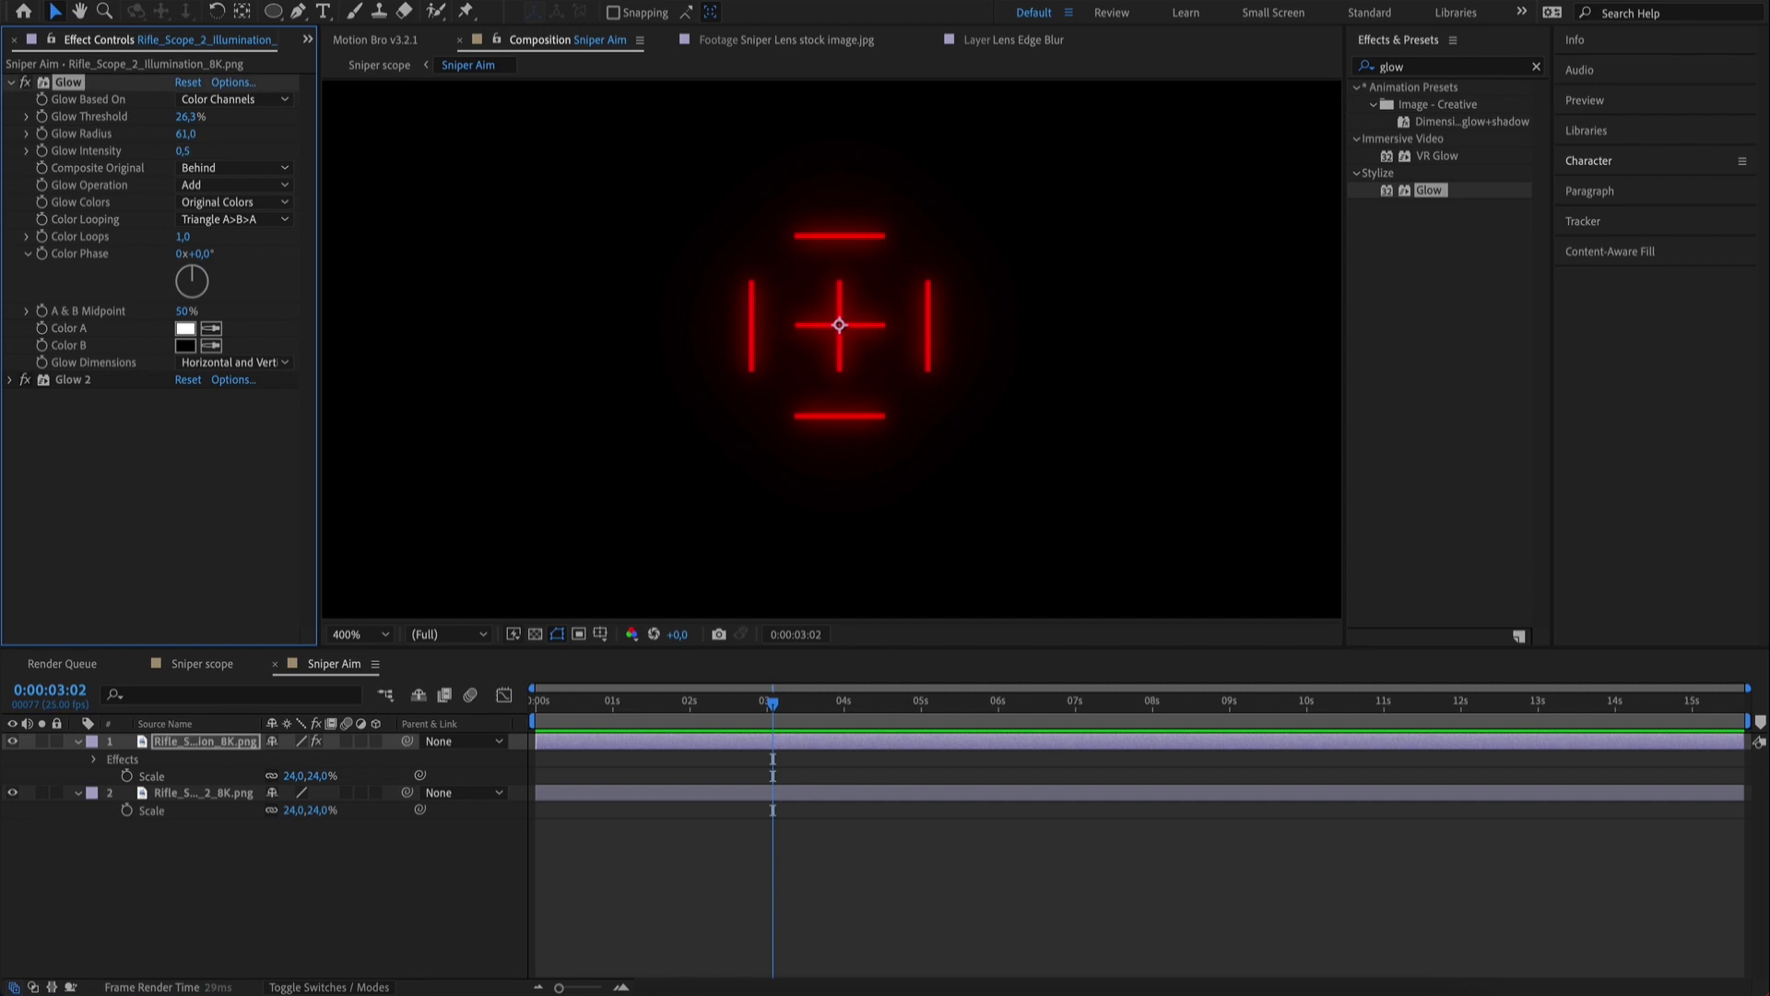
Step: Set the second Glow's intensity to 0.5 on the illumination layer and check the reticle in the Sniper scope composition
left_click(12, 380)
left_click(185, 424)
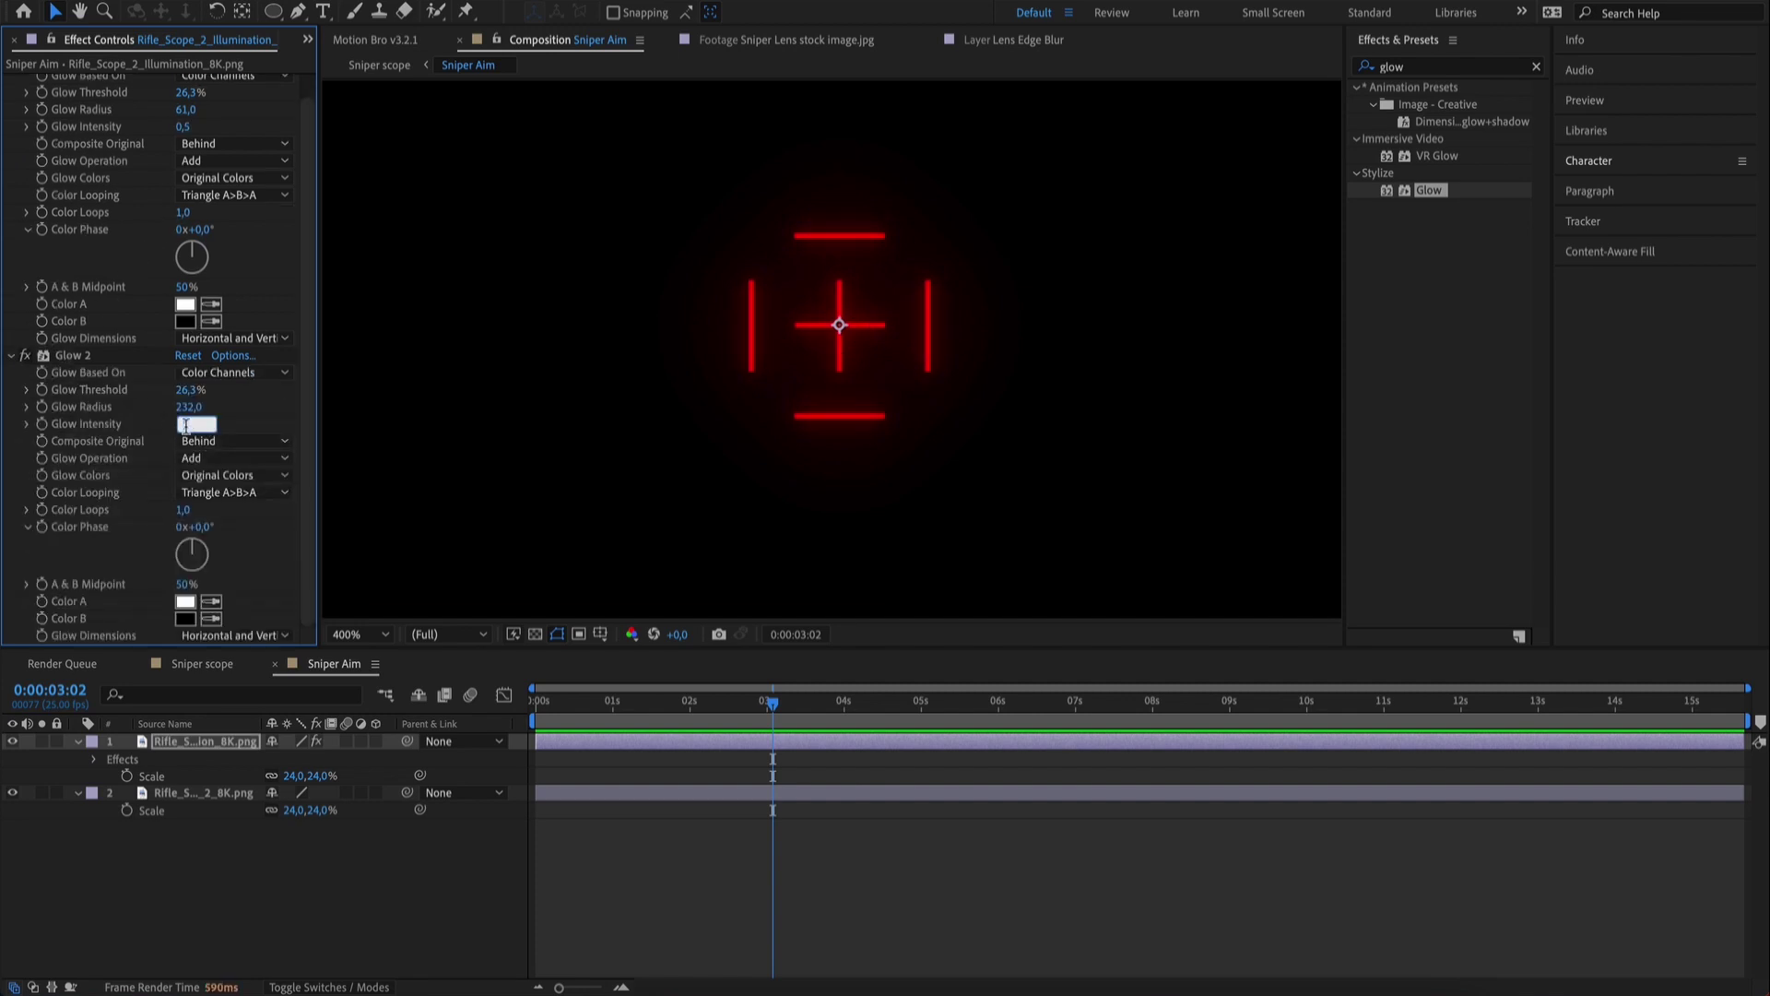
type("0,5")
key("Return")
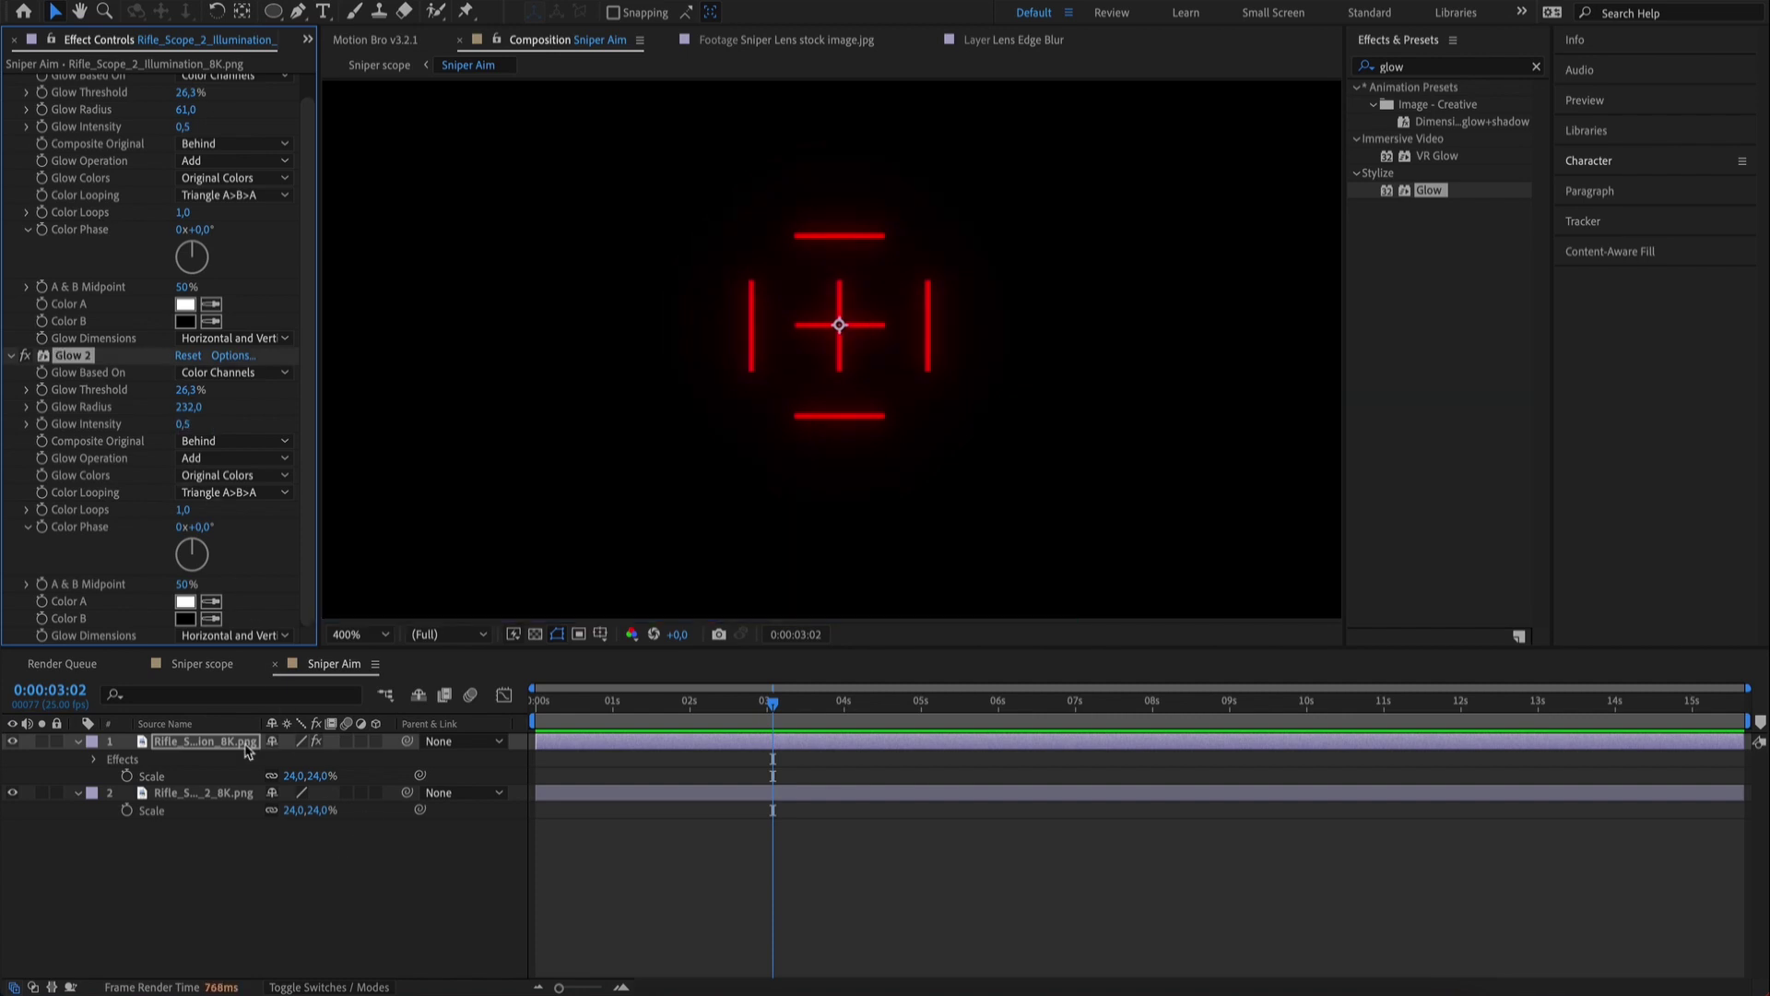
left_click(200, 665)
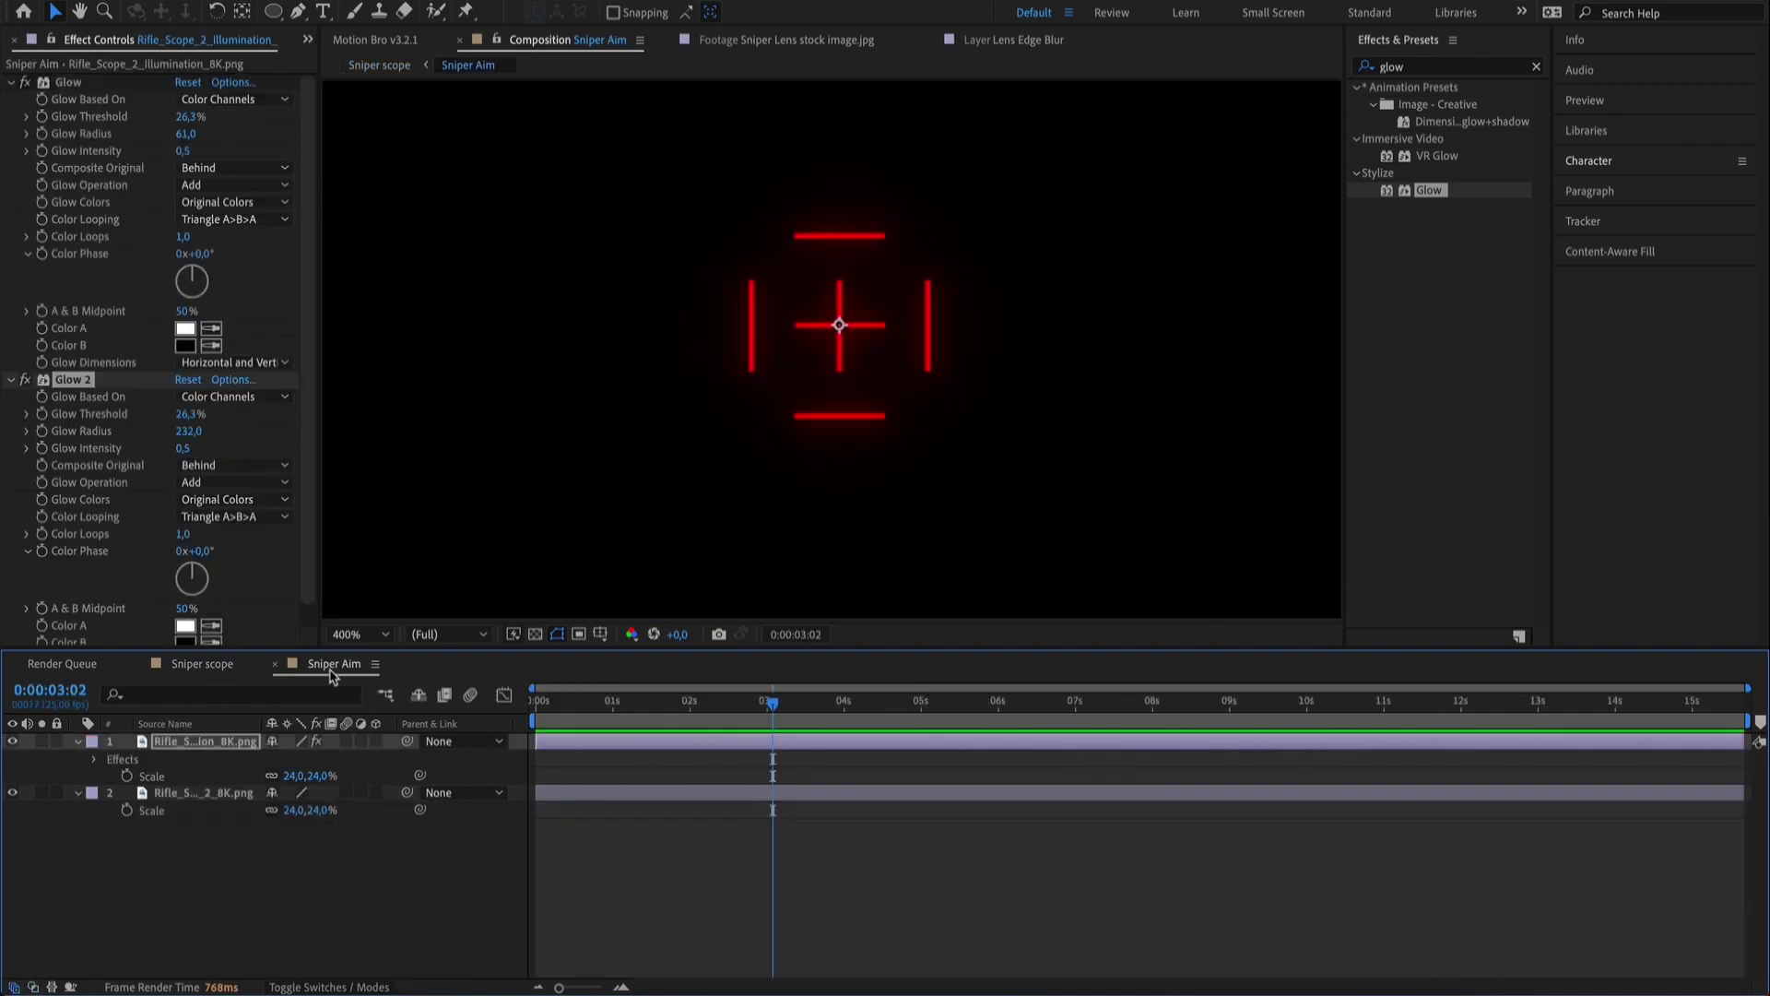
left_click(334, 665)
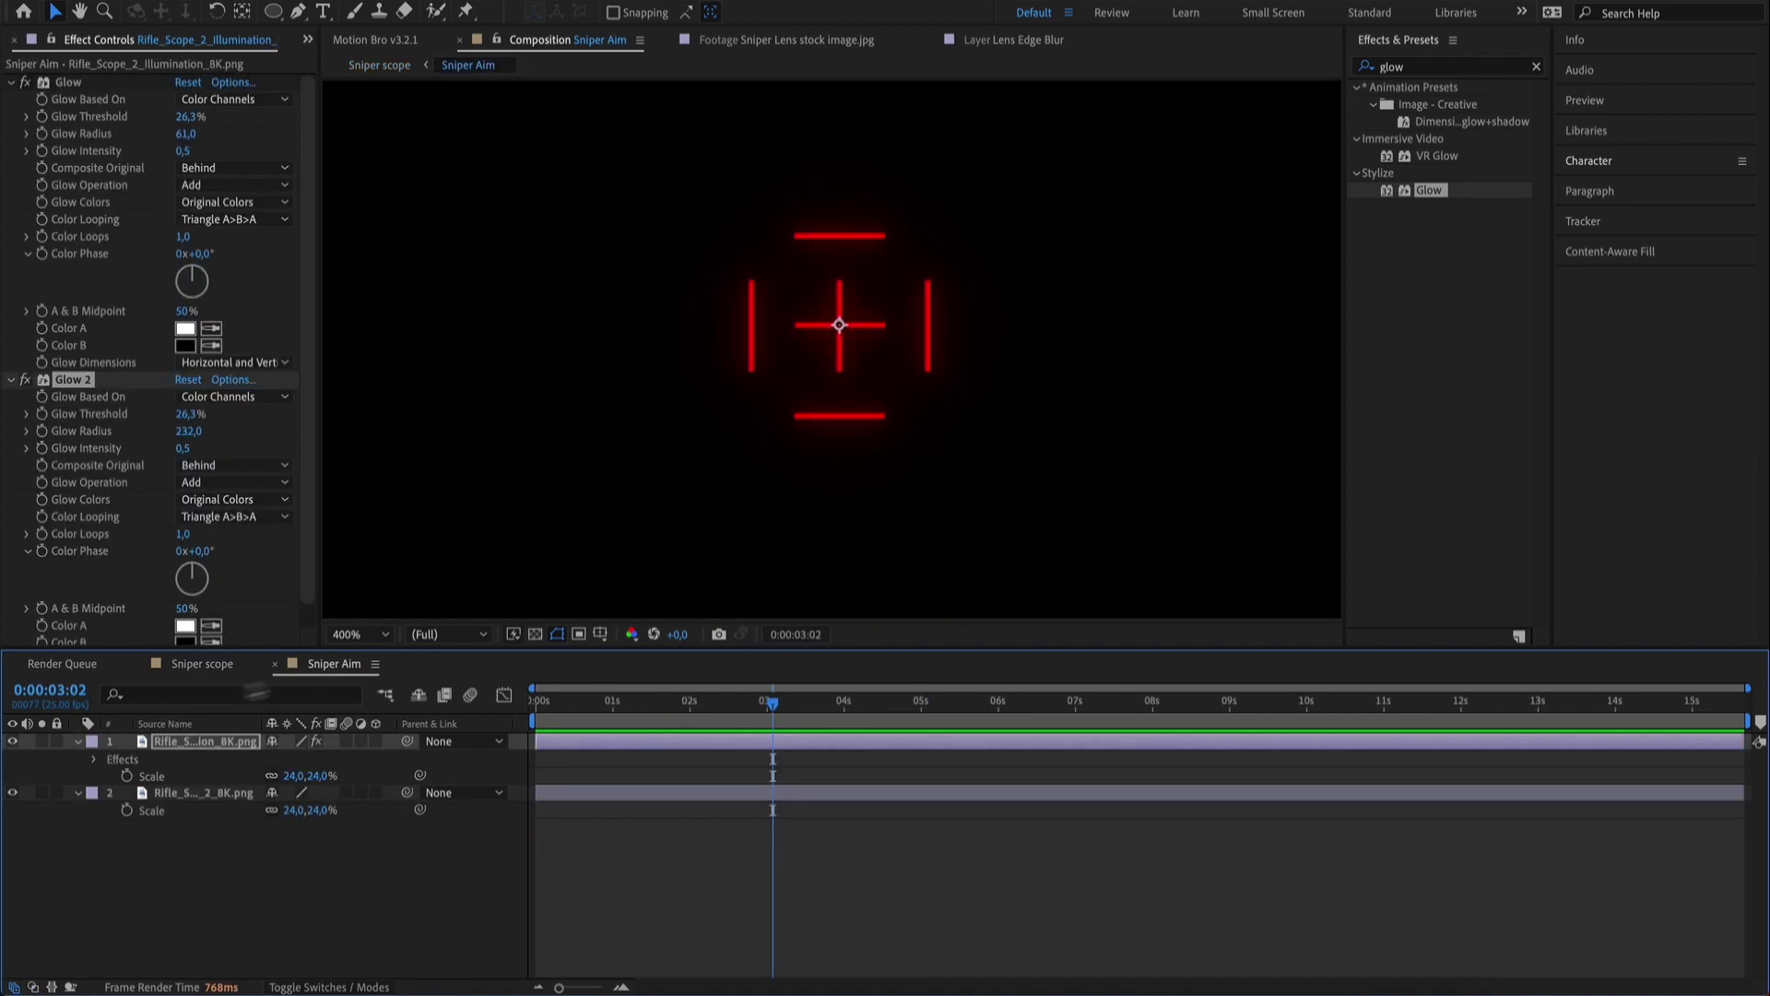
Step: Apply the Solid Composite effect to the red illumination layer below both Glows and set its color to black 000000
left_click(12, 85)
left_click(12, 100)
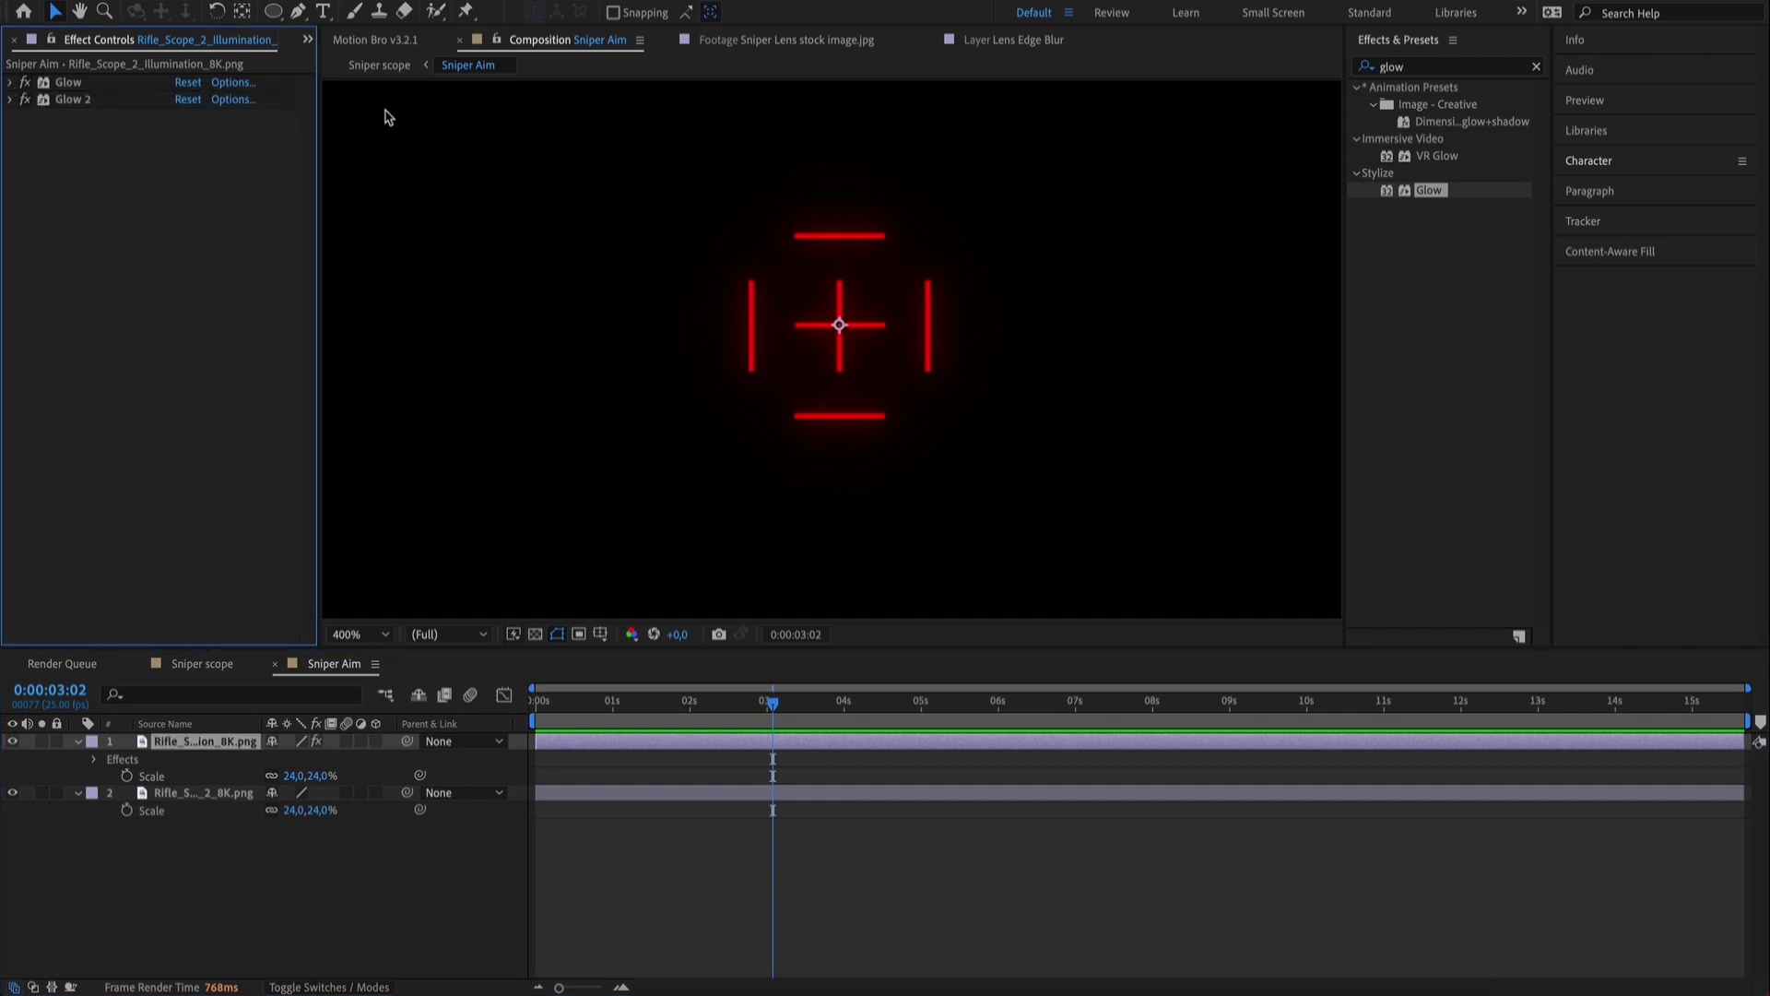
left_click(1427, 69)
type("solid")
left_click_drag(1444, 109, 209, 149)
left_click(185, 151)
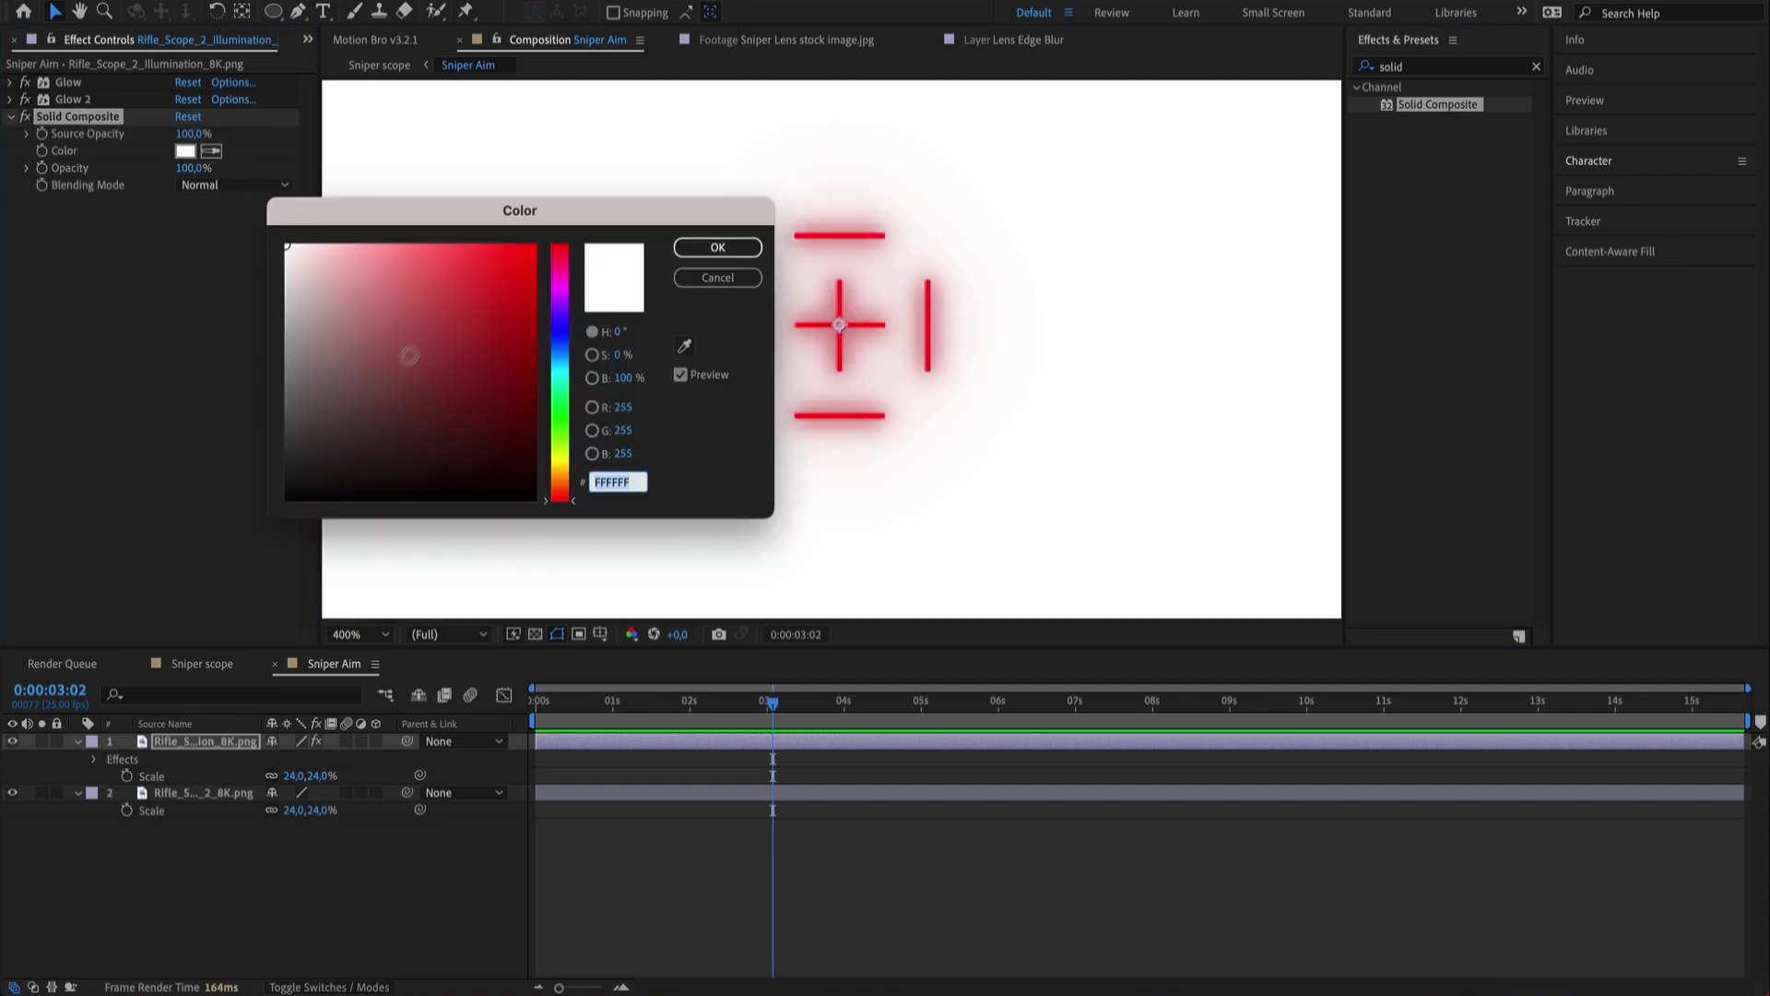
type("000000")
left_click(717, 247)
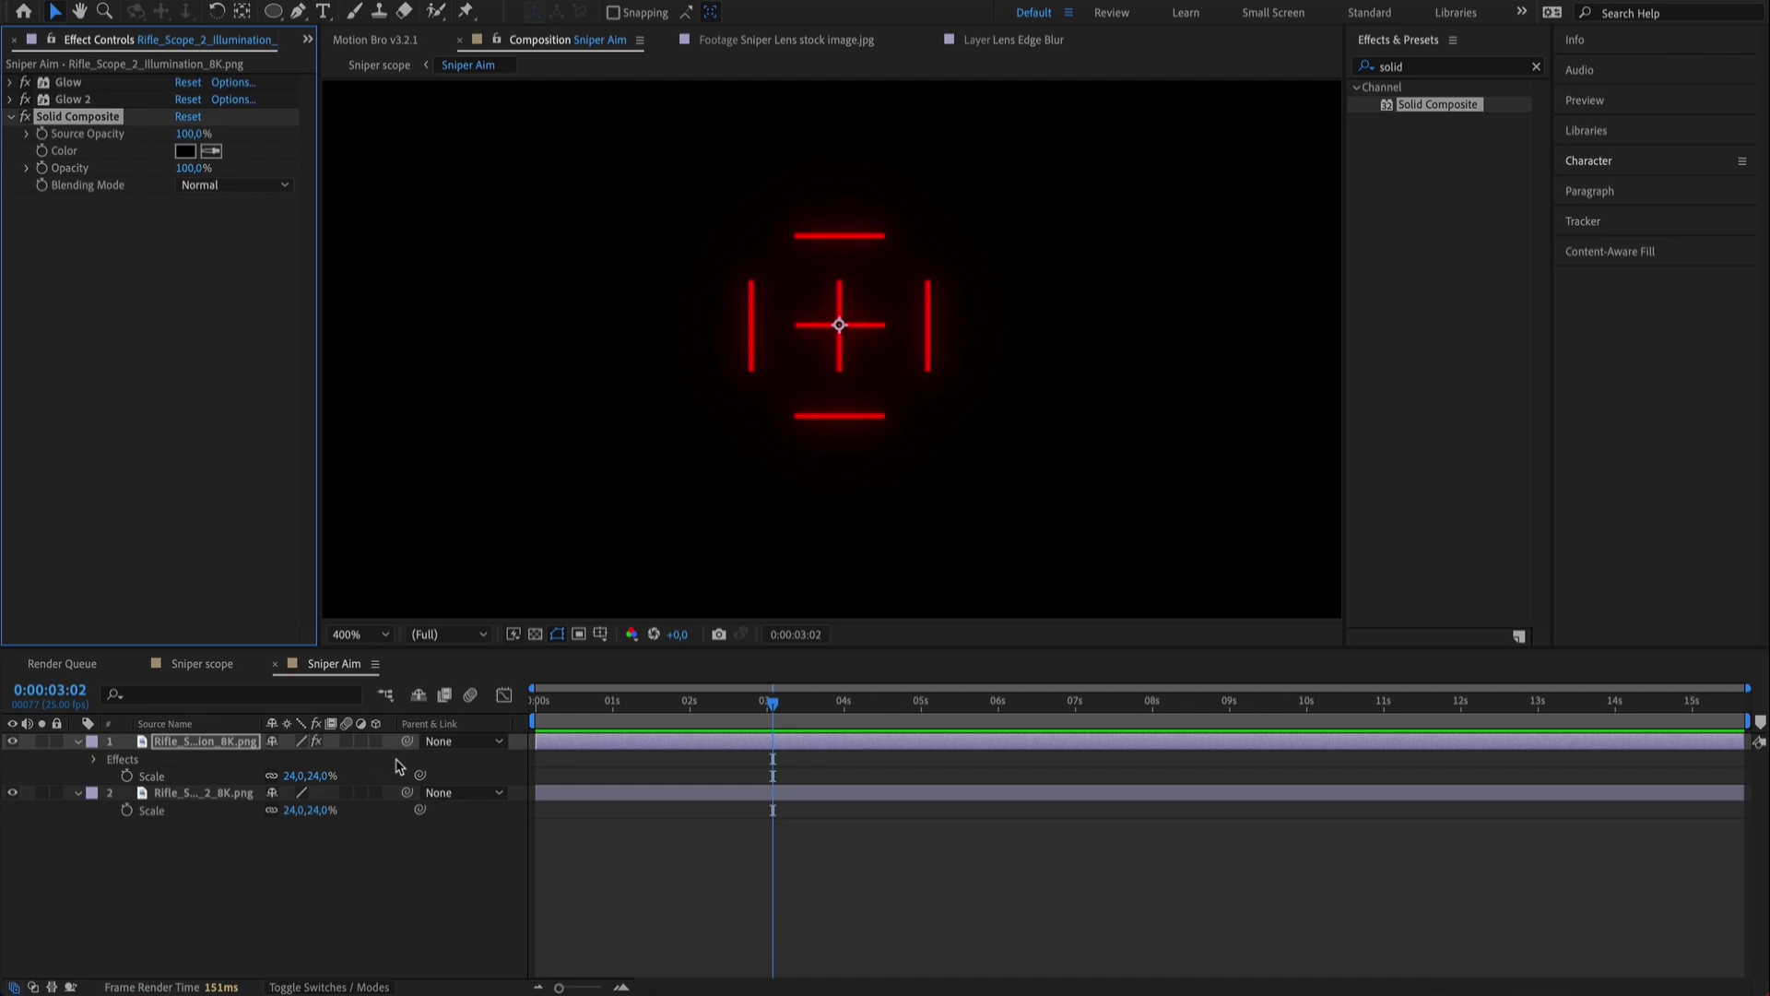
Step: Set the illumination layer's blending mode to Screen in Sniper Aim, and return to the Sniper scope composition
left_click(318, 987)
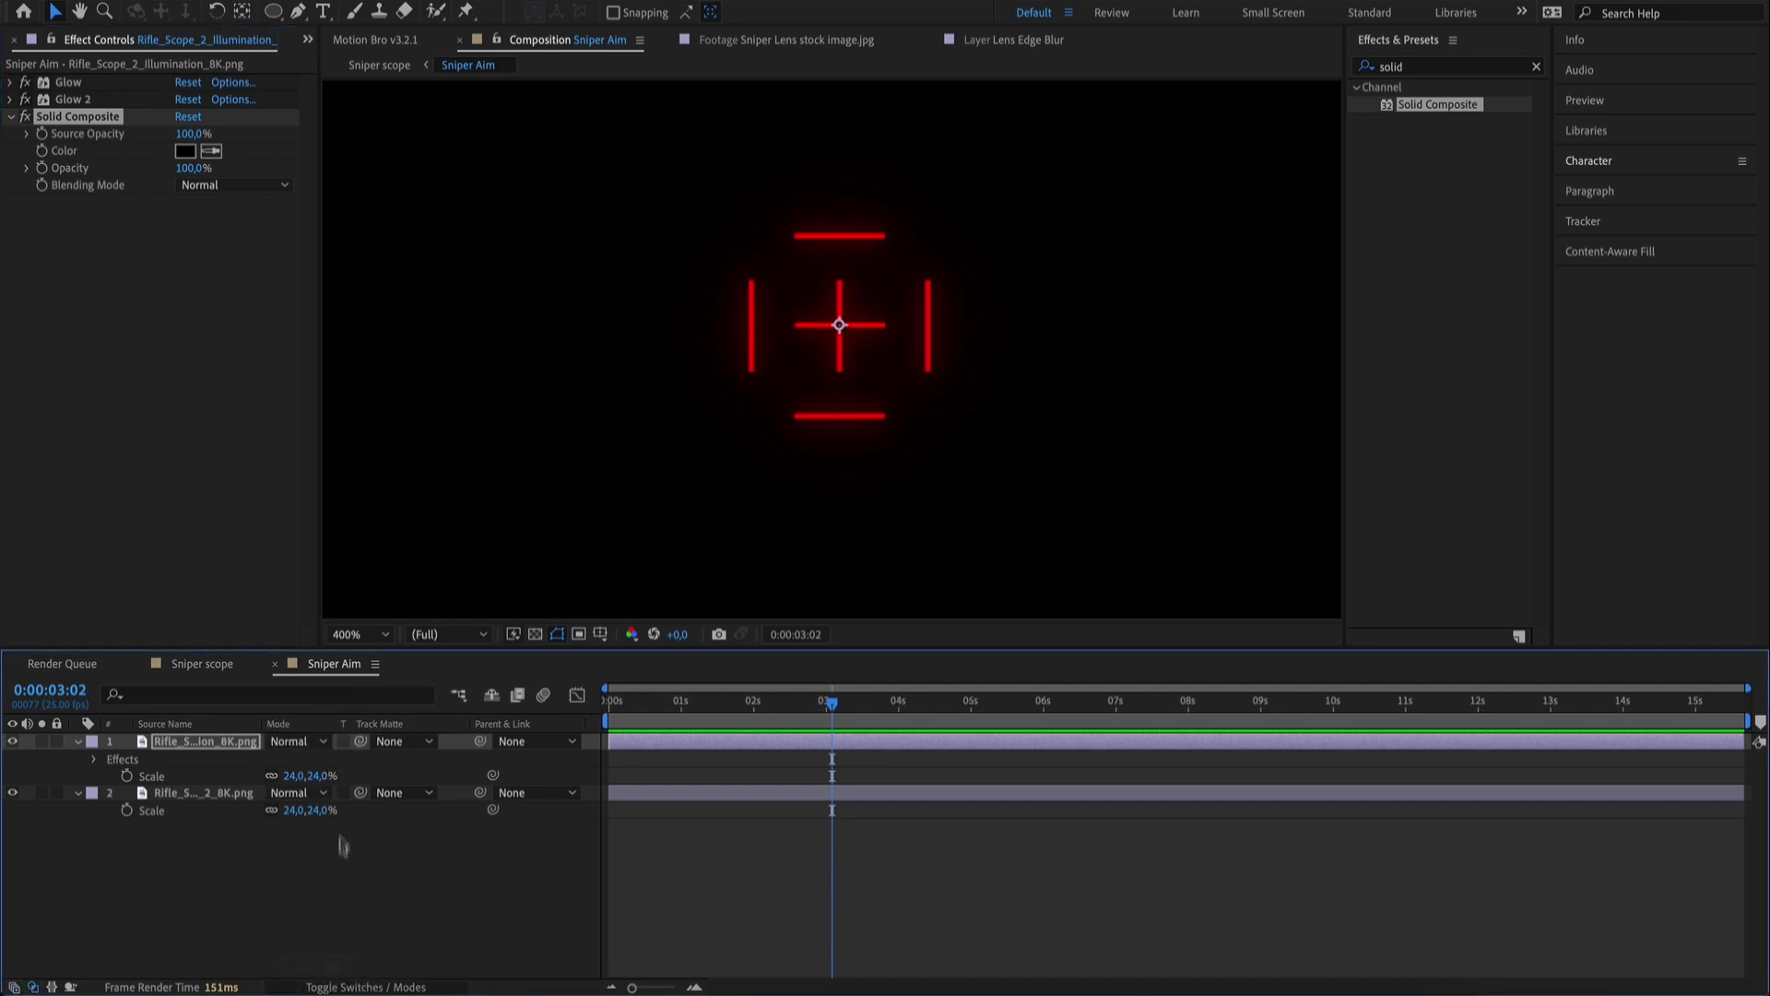
left_click(301, 743)
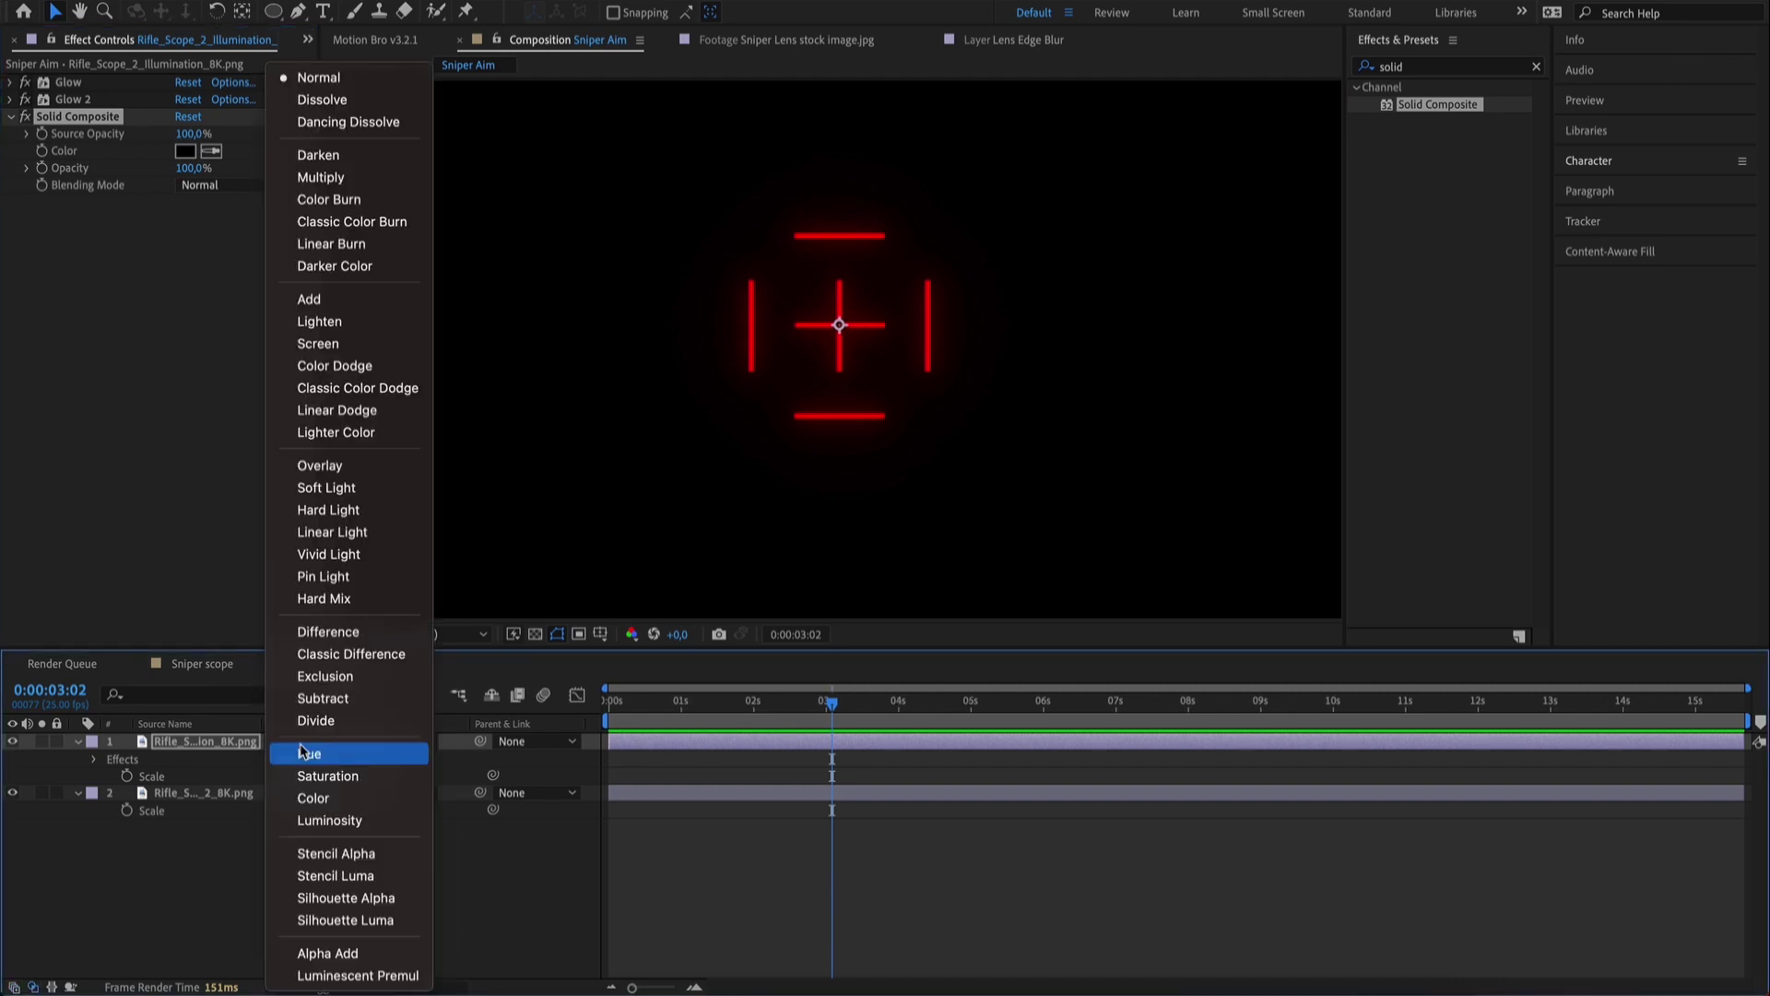
left_click(362, 345)
left_click(194, 662)
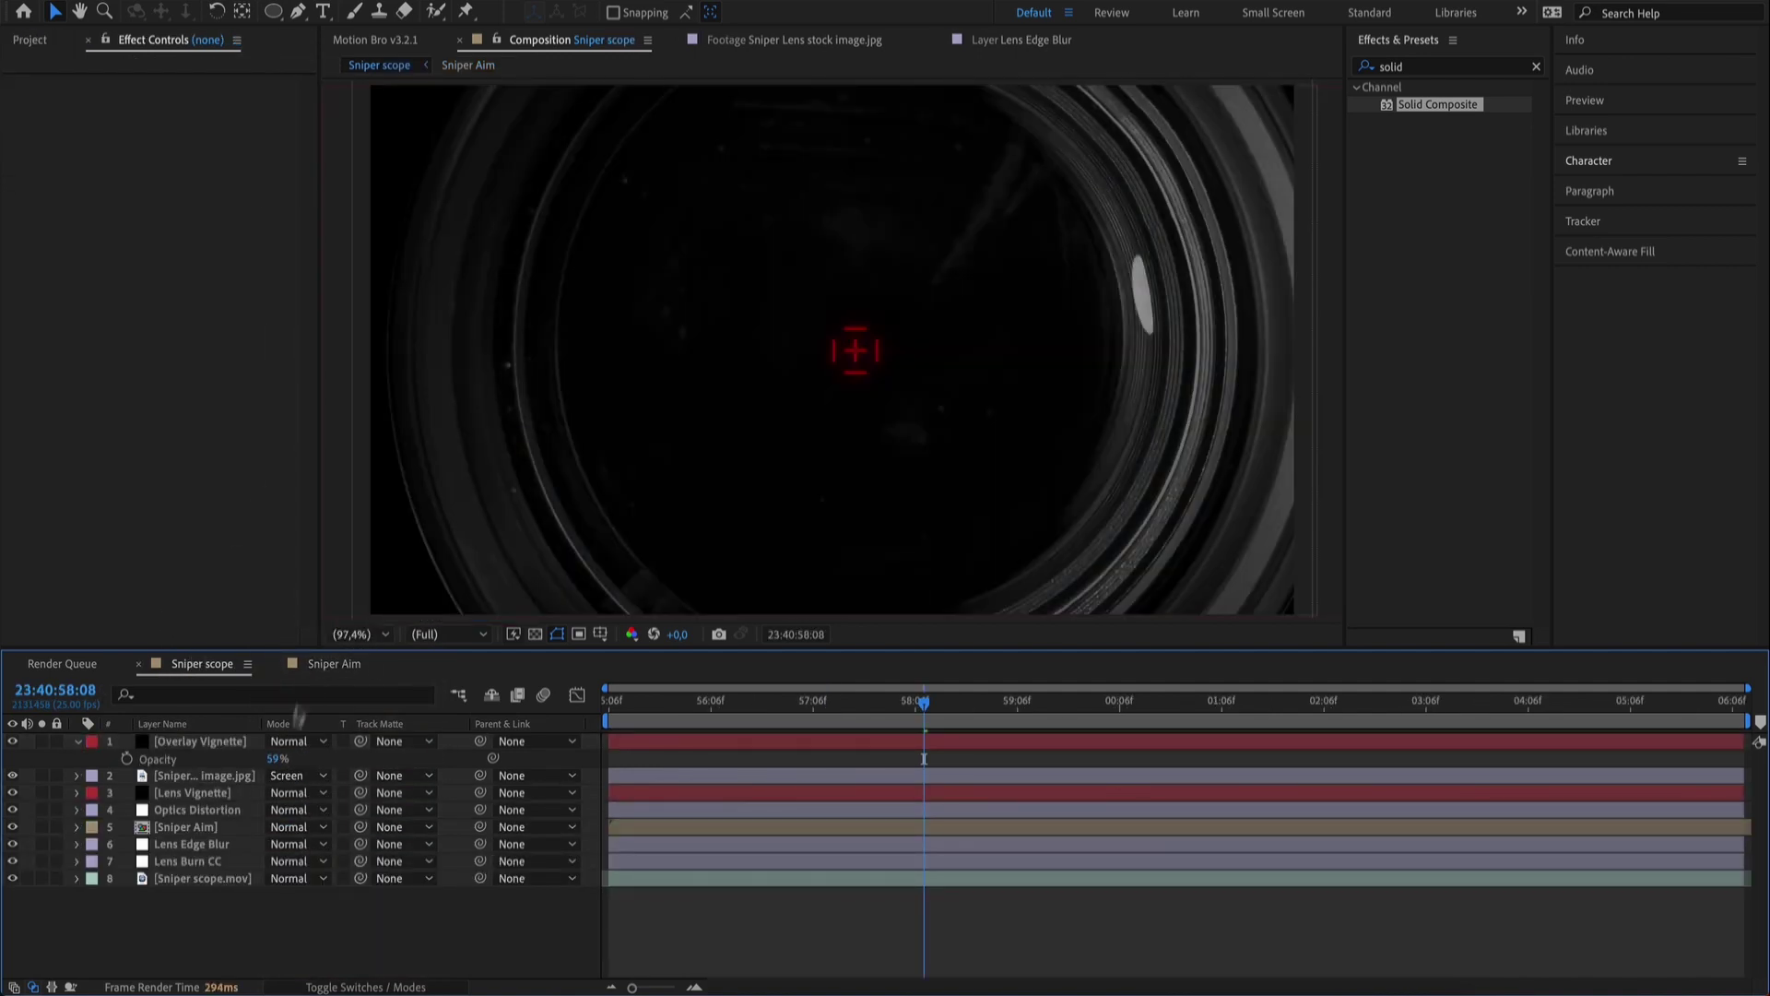
left_click(288, 742)
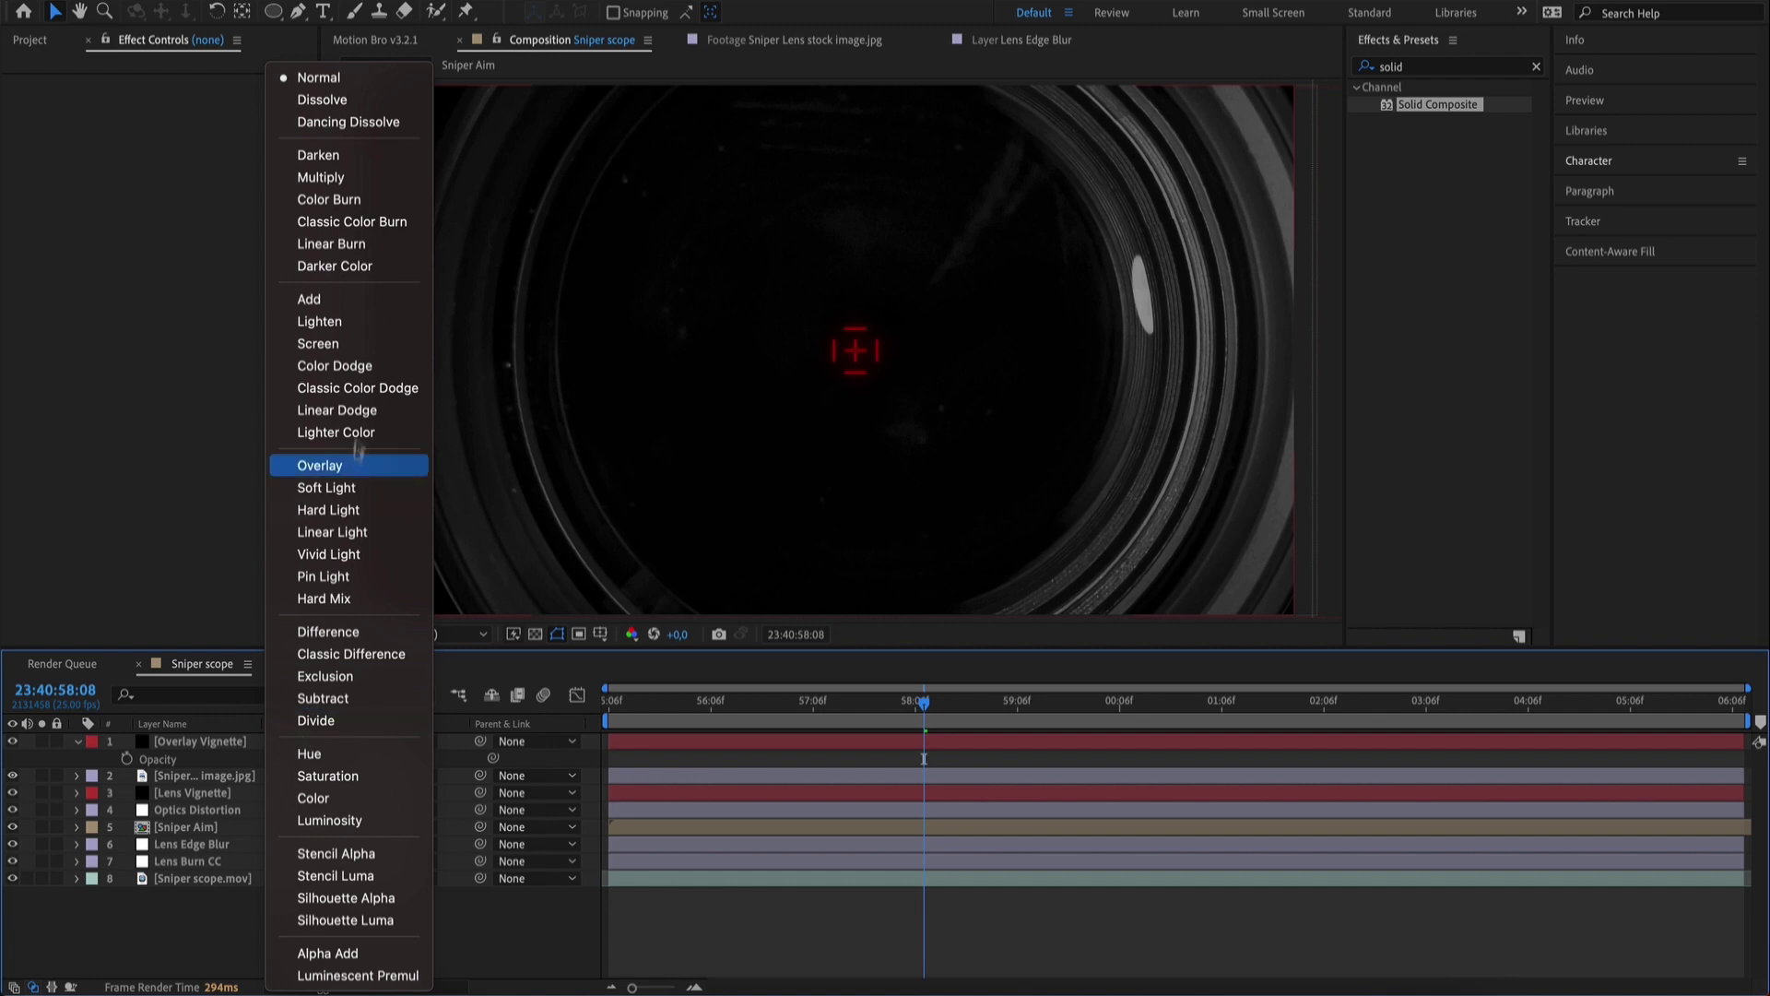
left_click(367, 349)
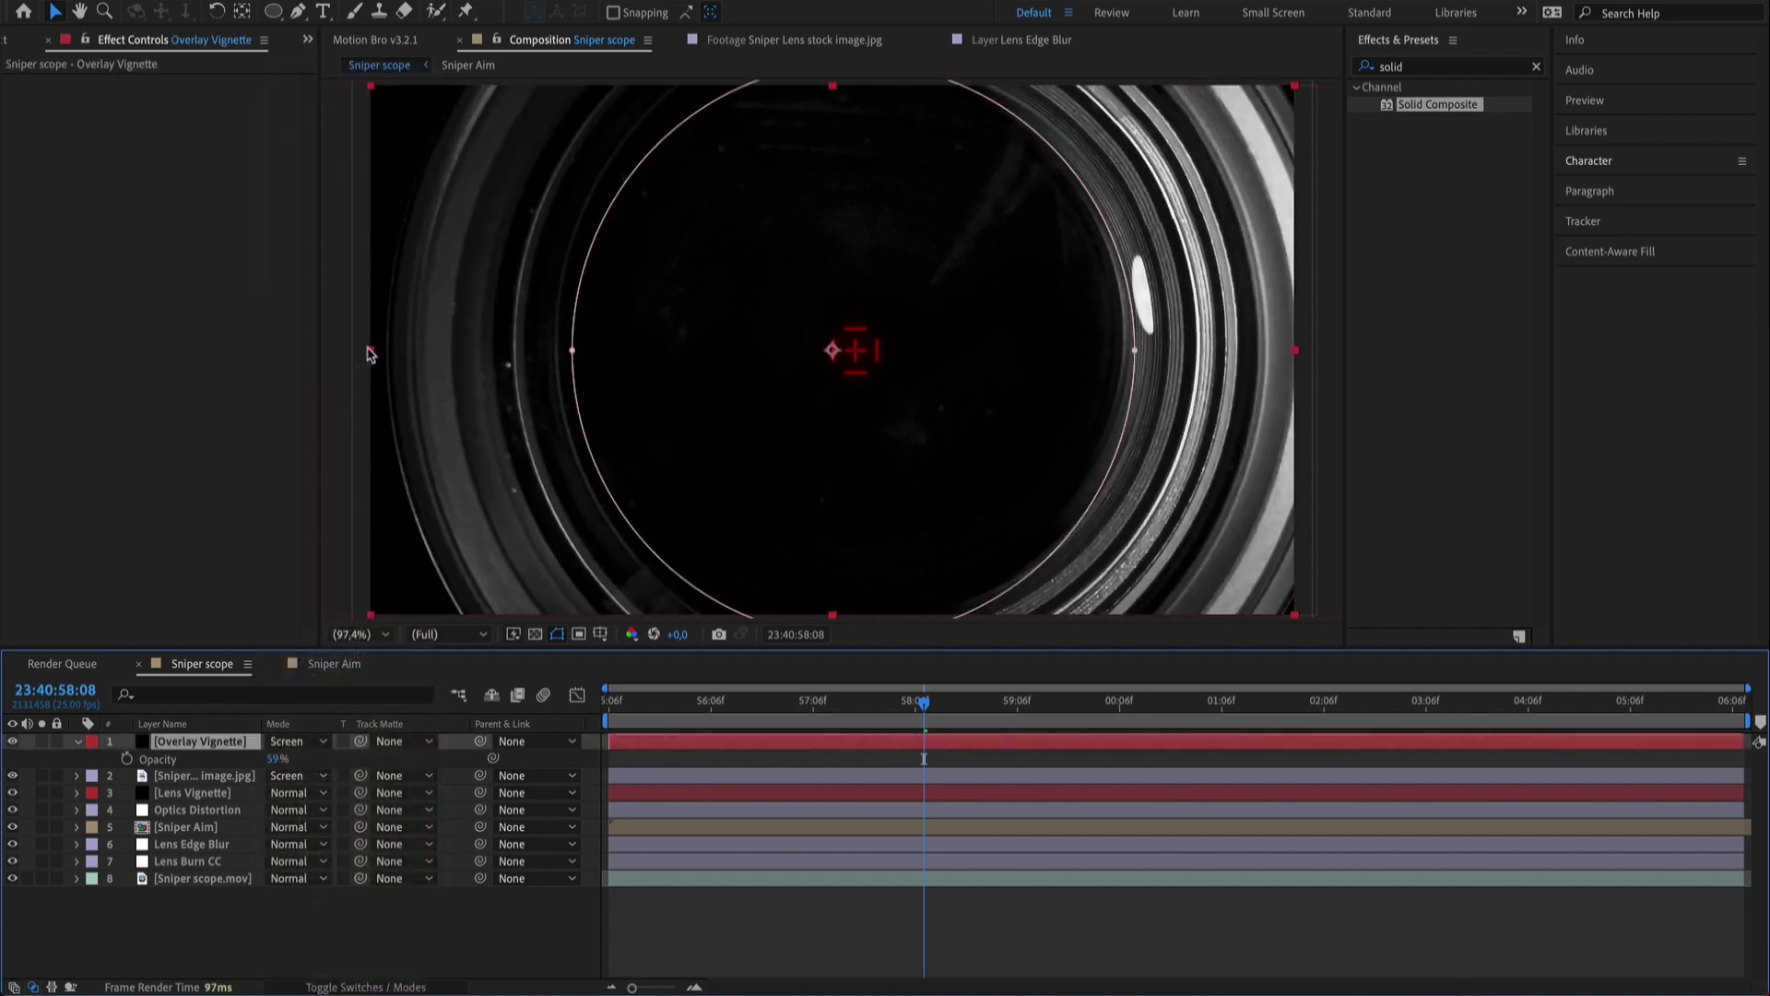
key("ctrl+z")
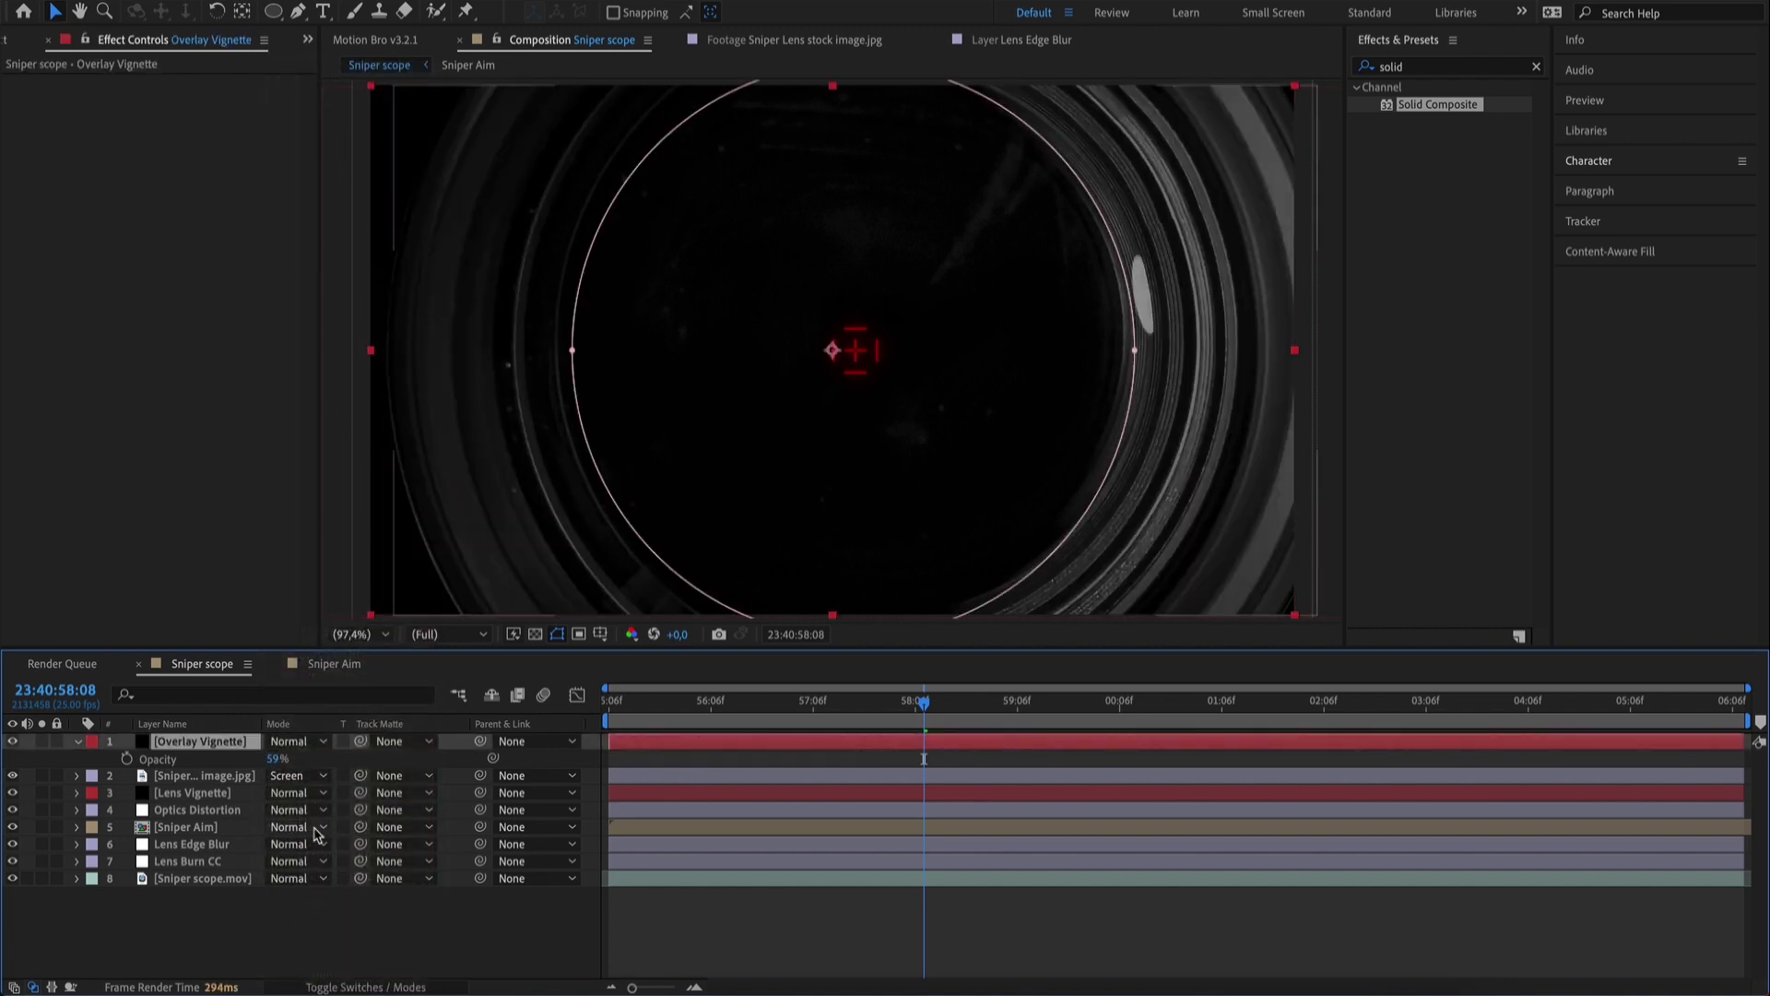
Step: Set the blending mode of the Sniper Aim layer to Screen in the Sniper scope composition
left_click(301, 831)
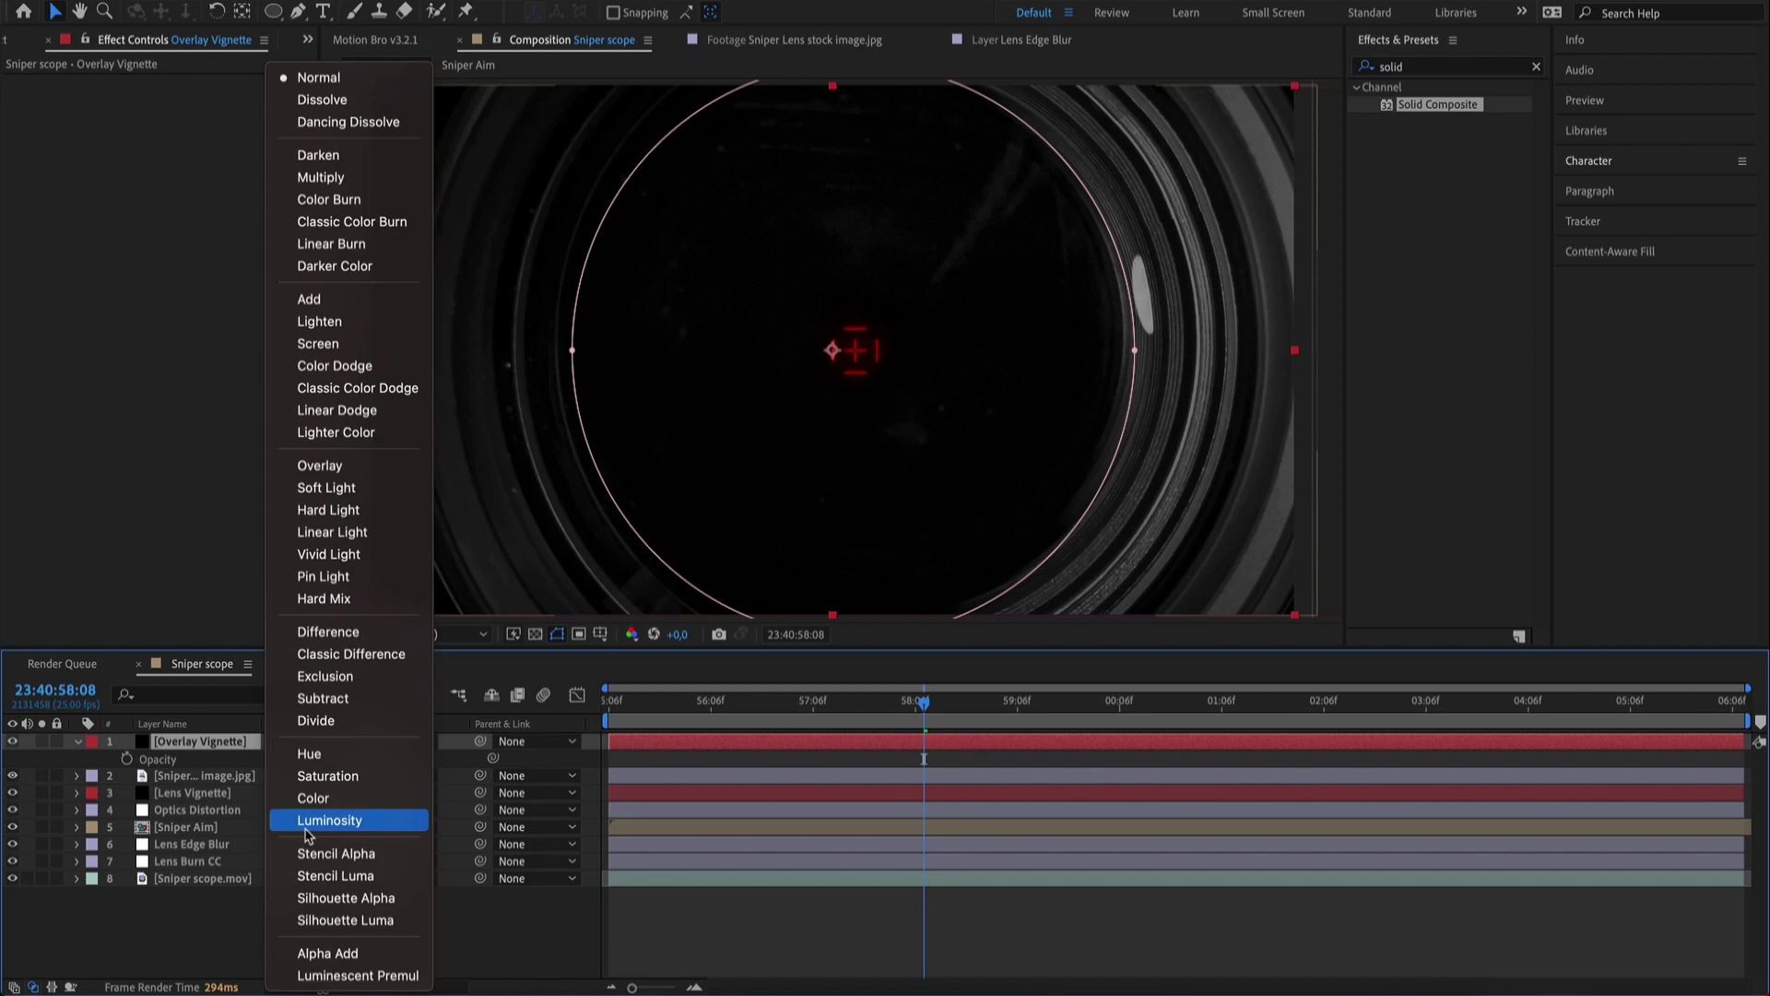
left_click(339, 344)
left_click(333, 938)
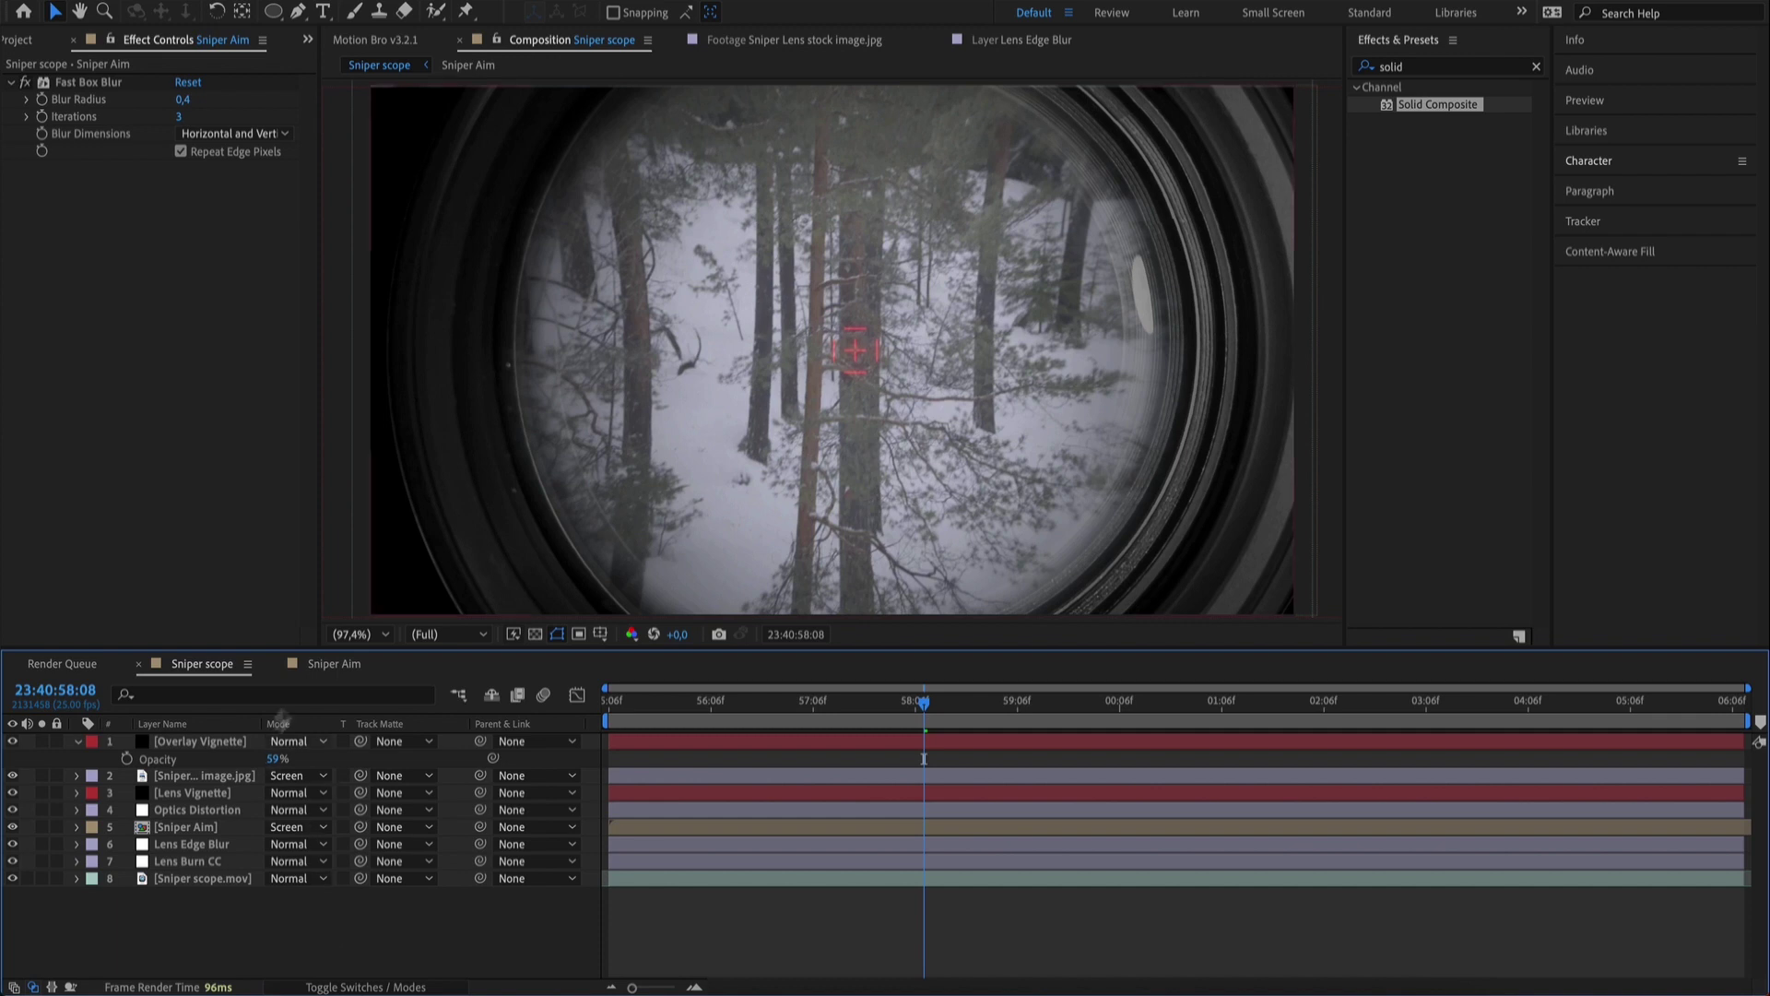
Step: Copy the black reticle layer from Sniper Aim into Sniper scope directly below the Sniper Aim layer, and preview from the start
left_click(337, 670)
left_click(191, 801)
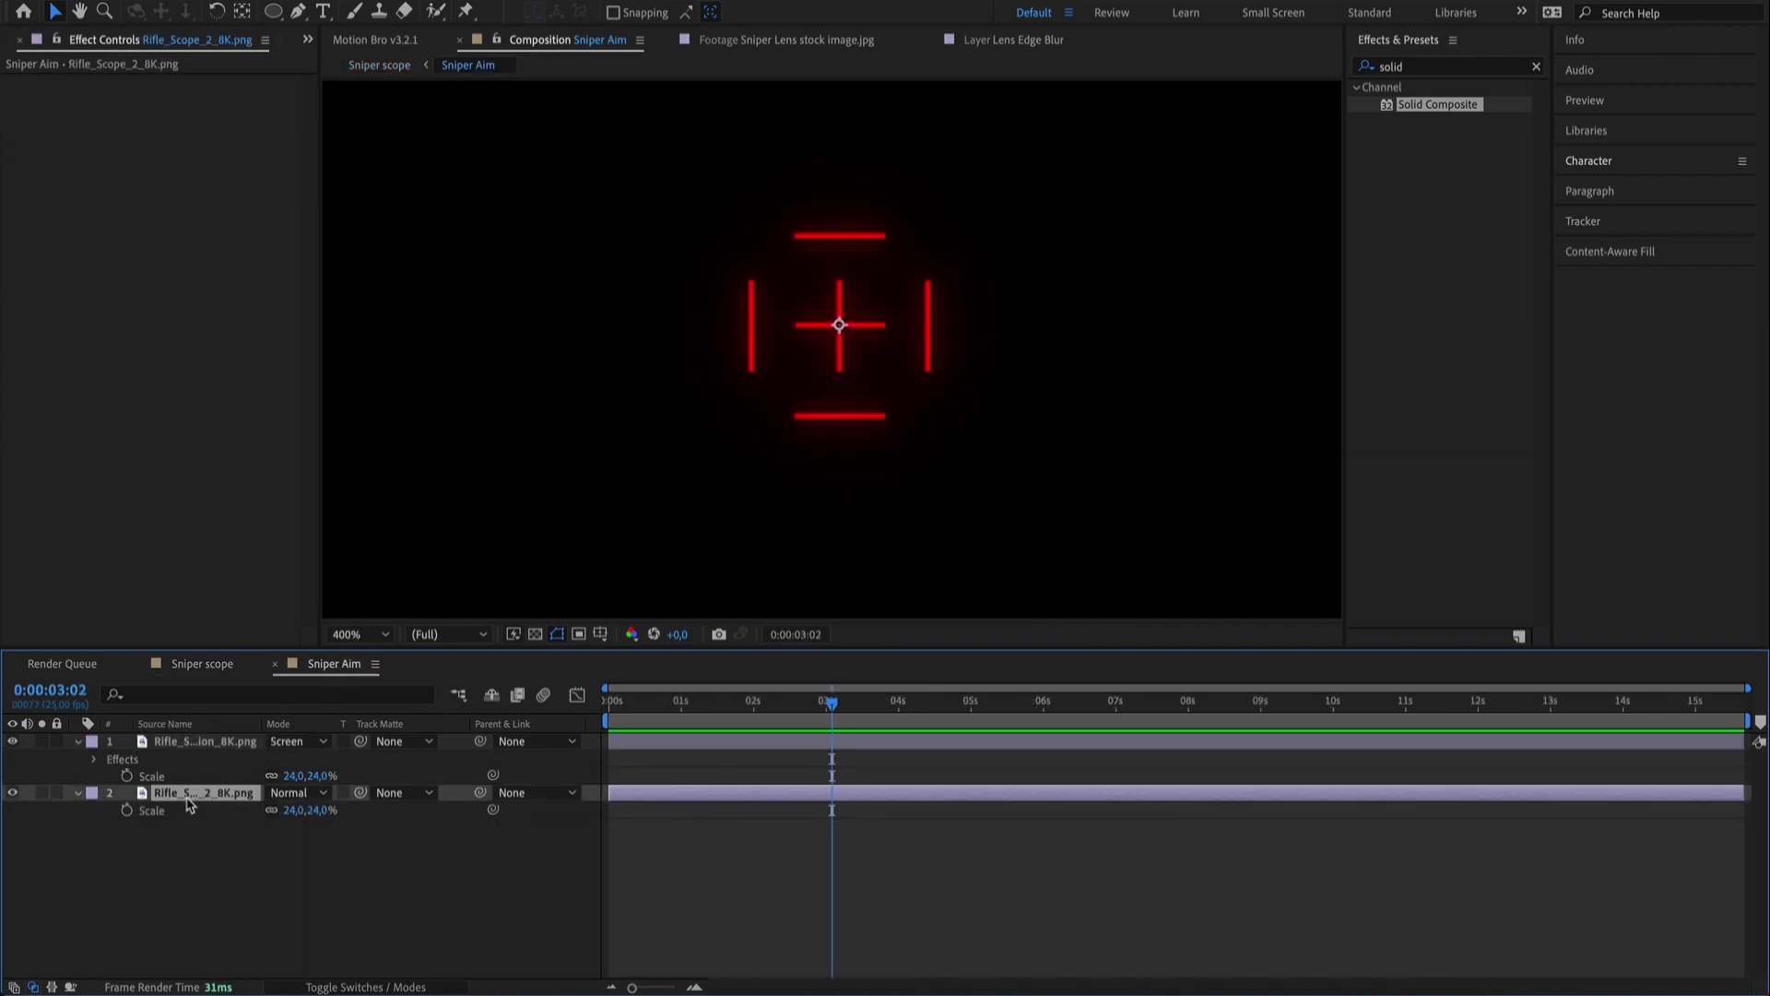
left_click(212, 665)
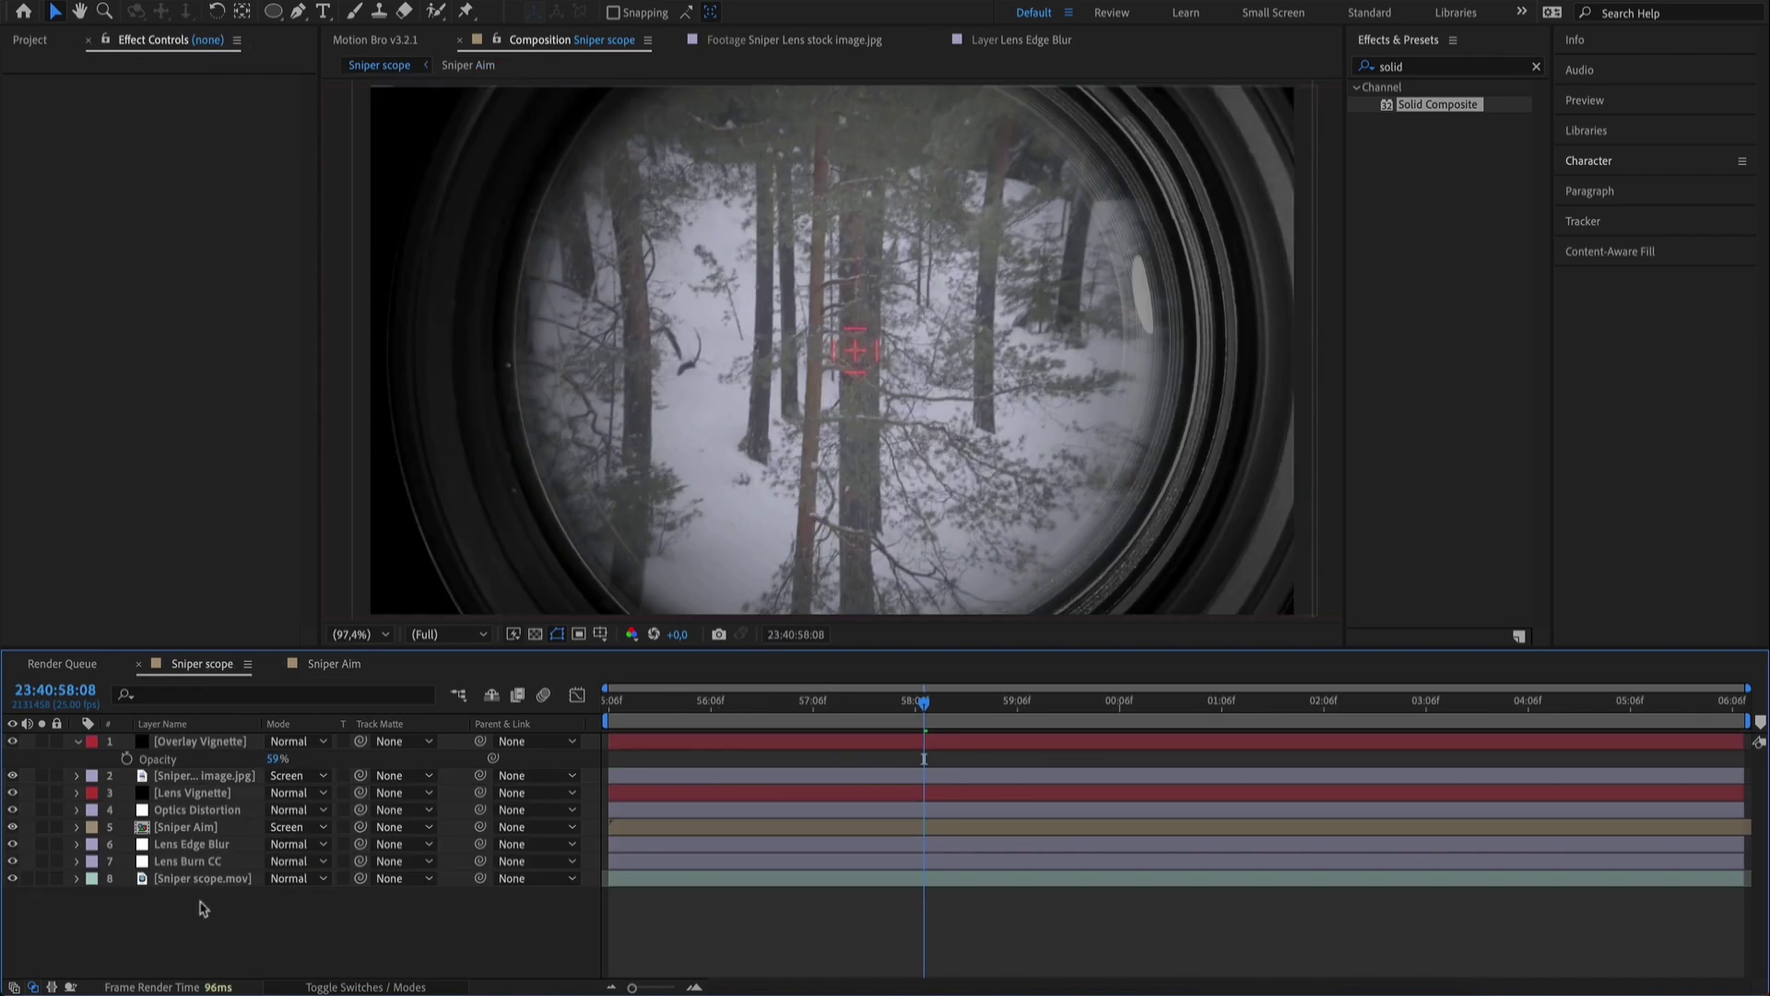
key("ctrl+v")
left_click_drag(193, 747, 188, 851)
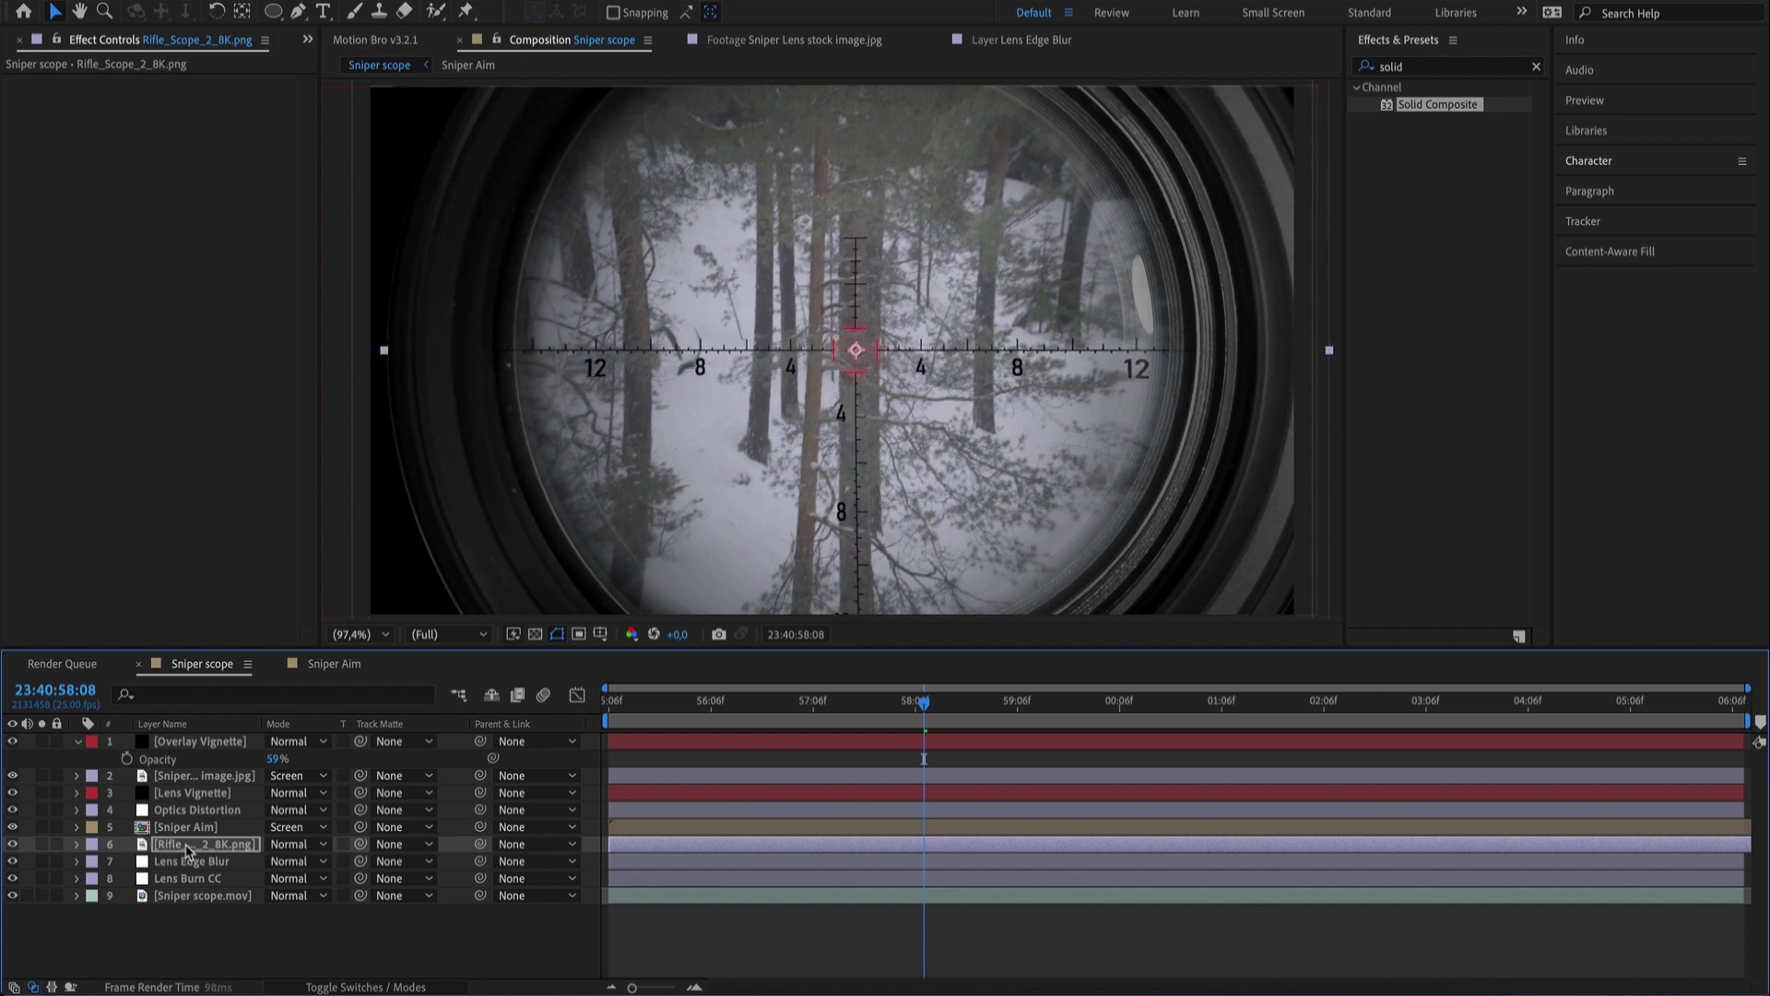
left_click(159, 968)
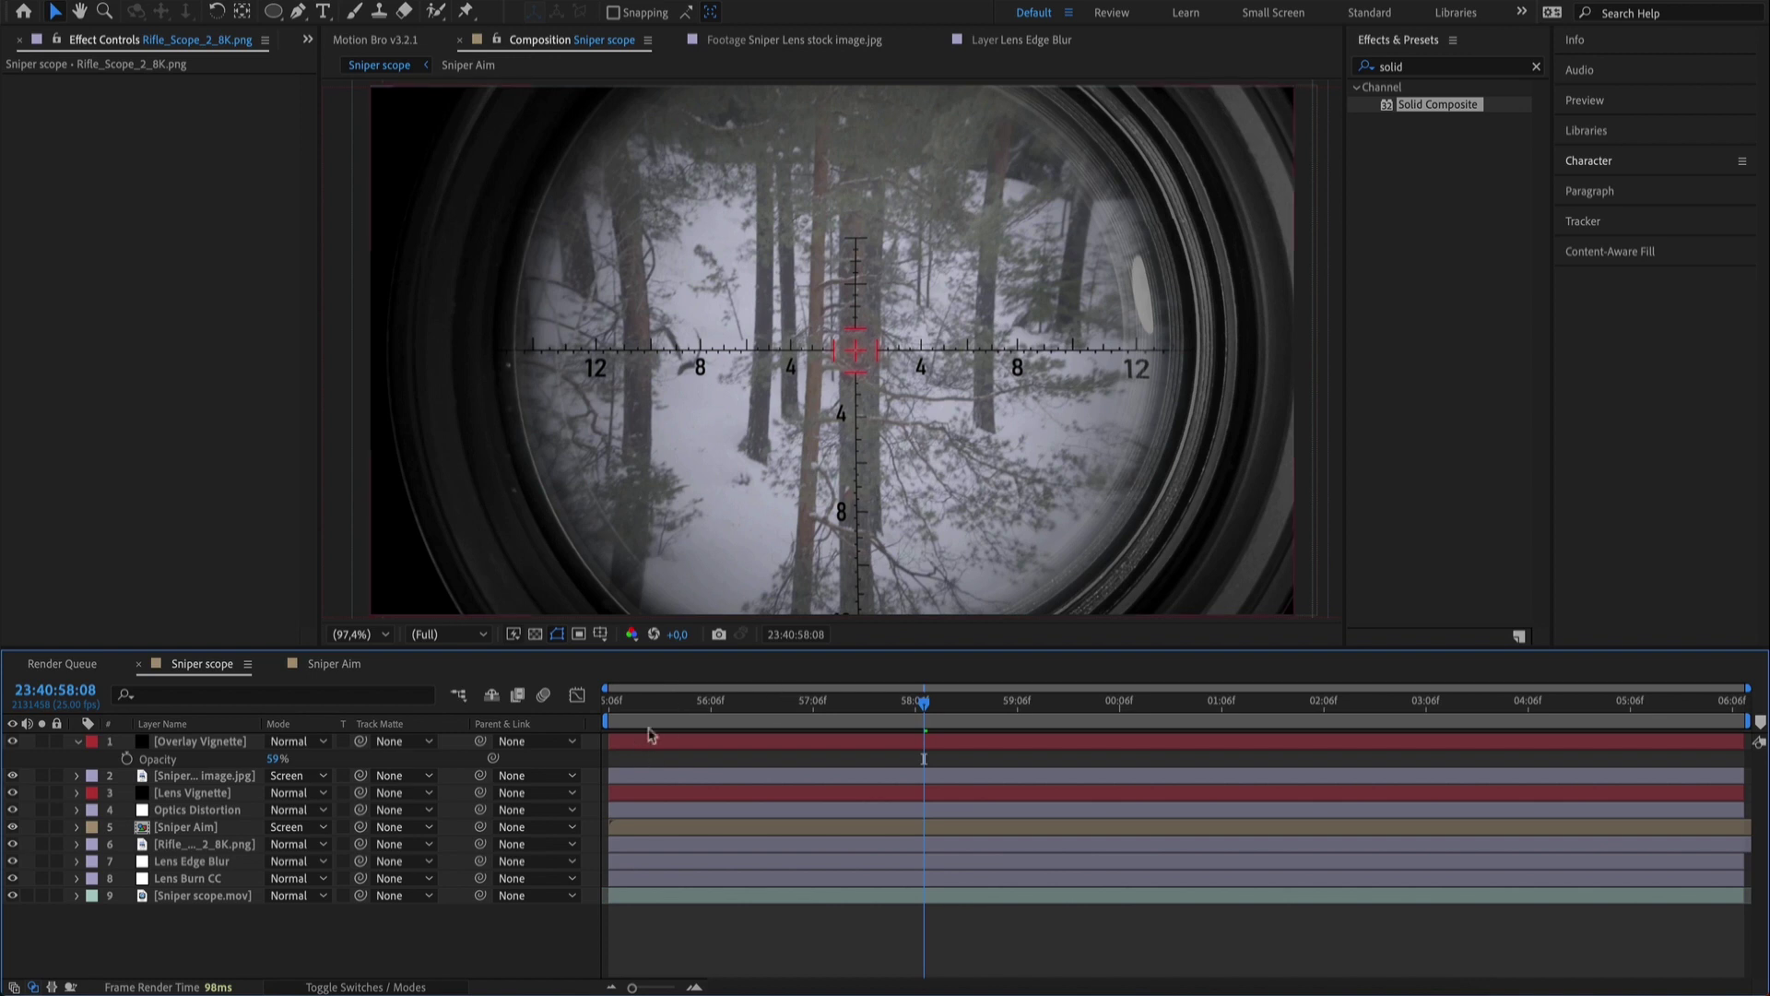
left_click(608, 708)
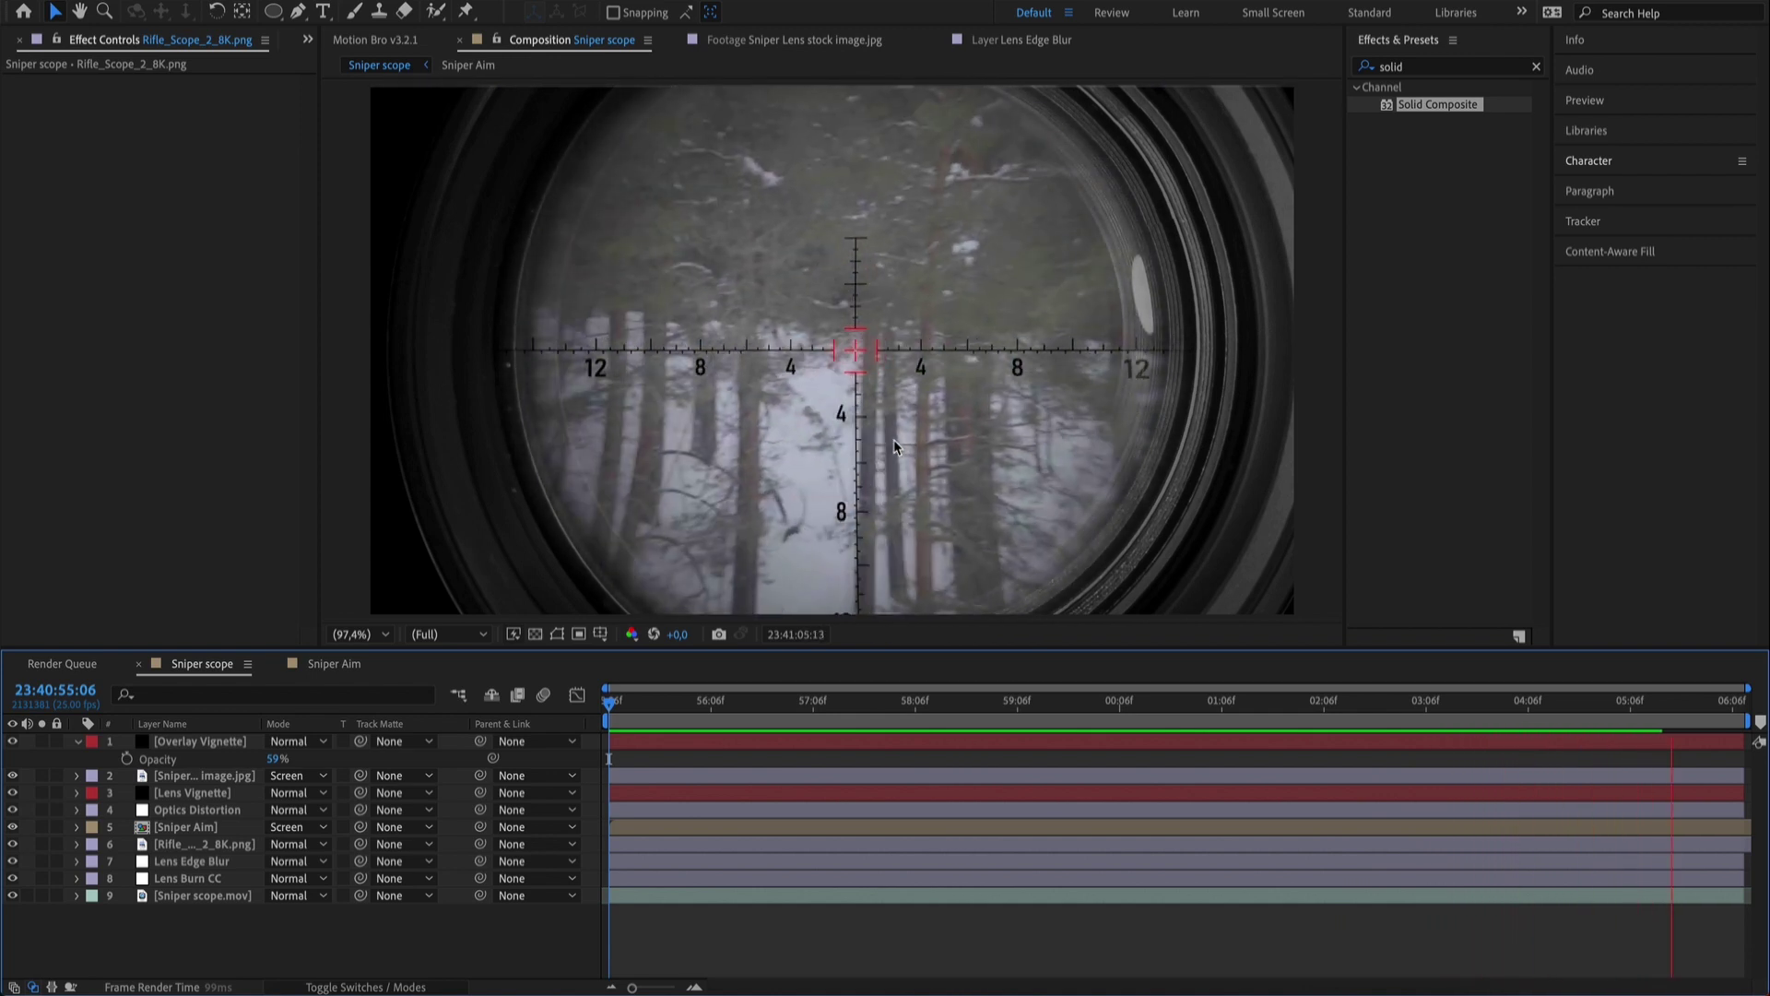
Step: Create an adjustment layer at the top of the Sniper scope composition and name it FOW Blur
scroll(894, 440, "down", 2)
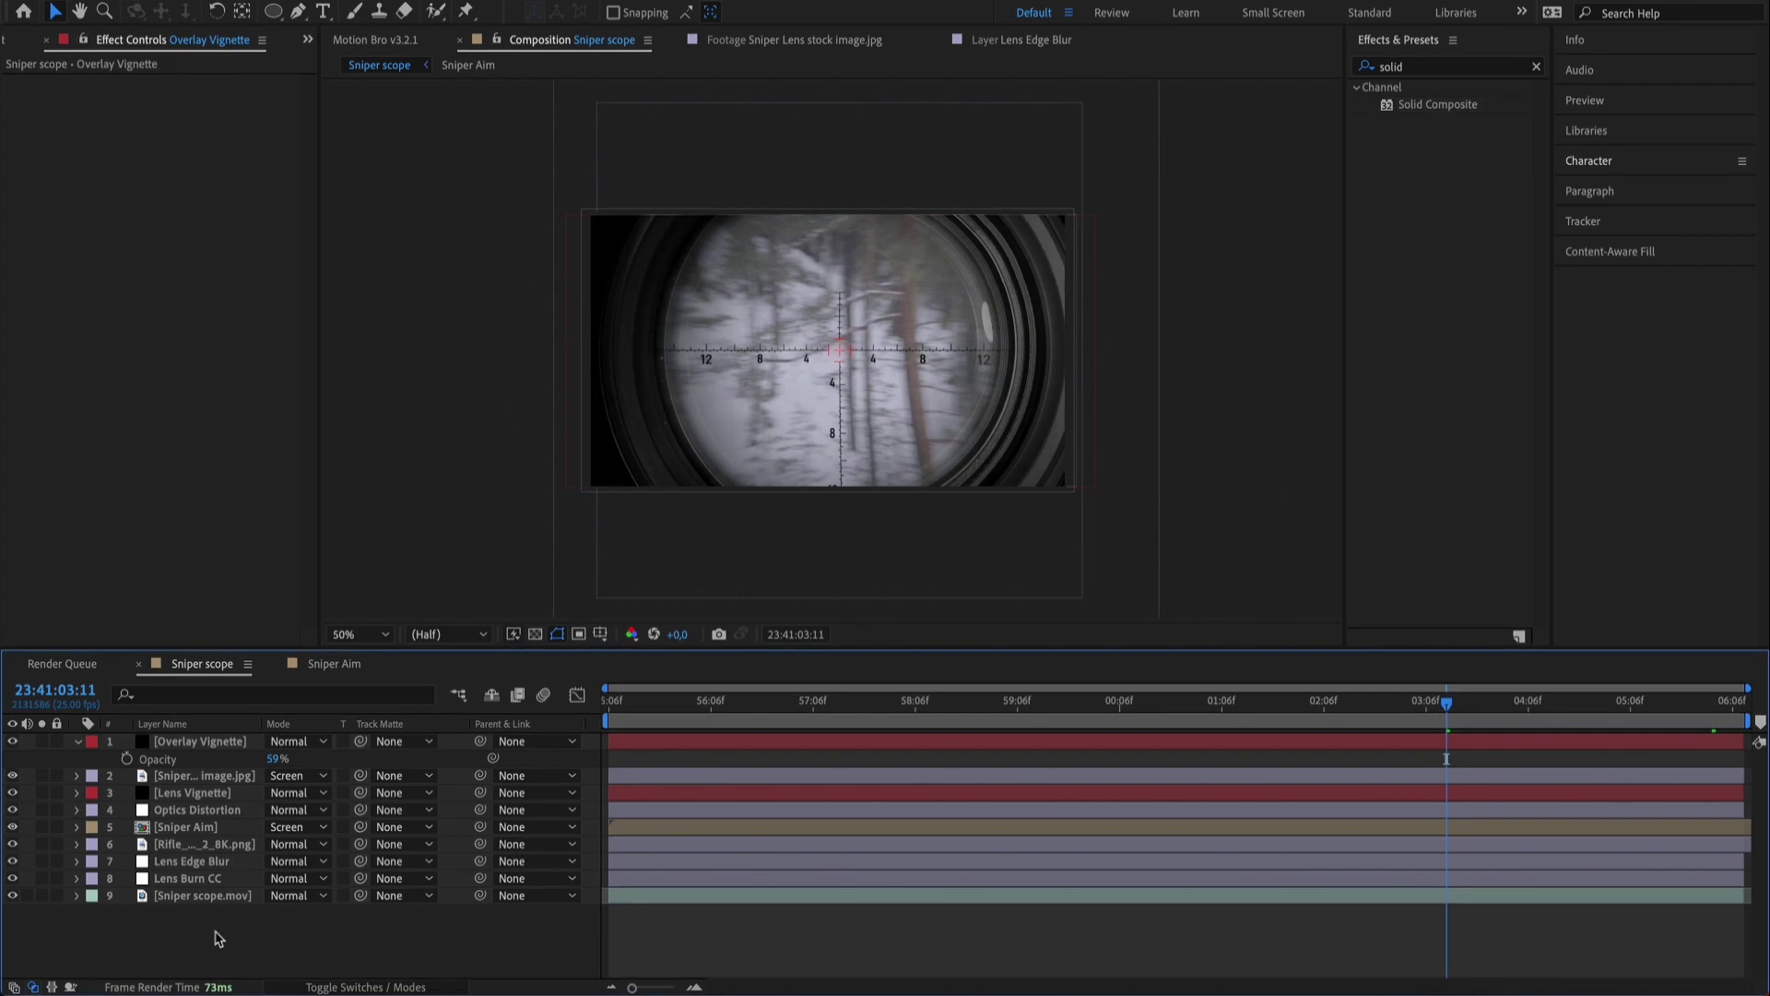
right_click(219, 936)
mouse_move(378, 731)
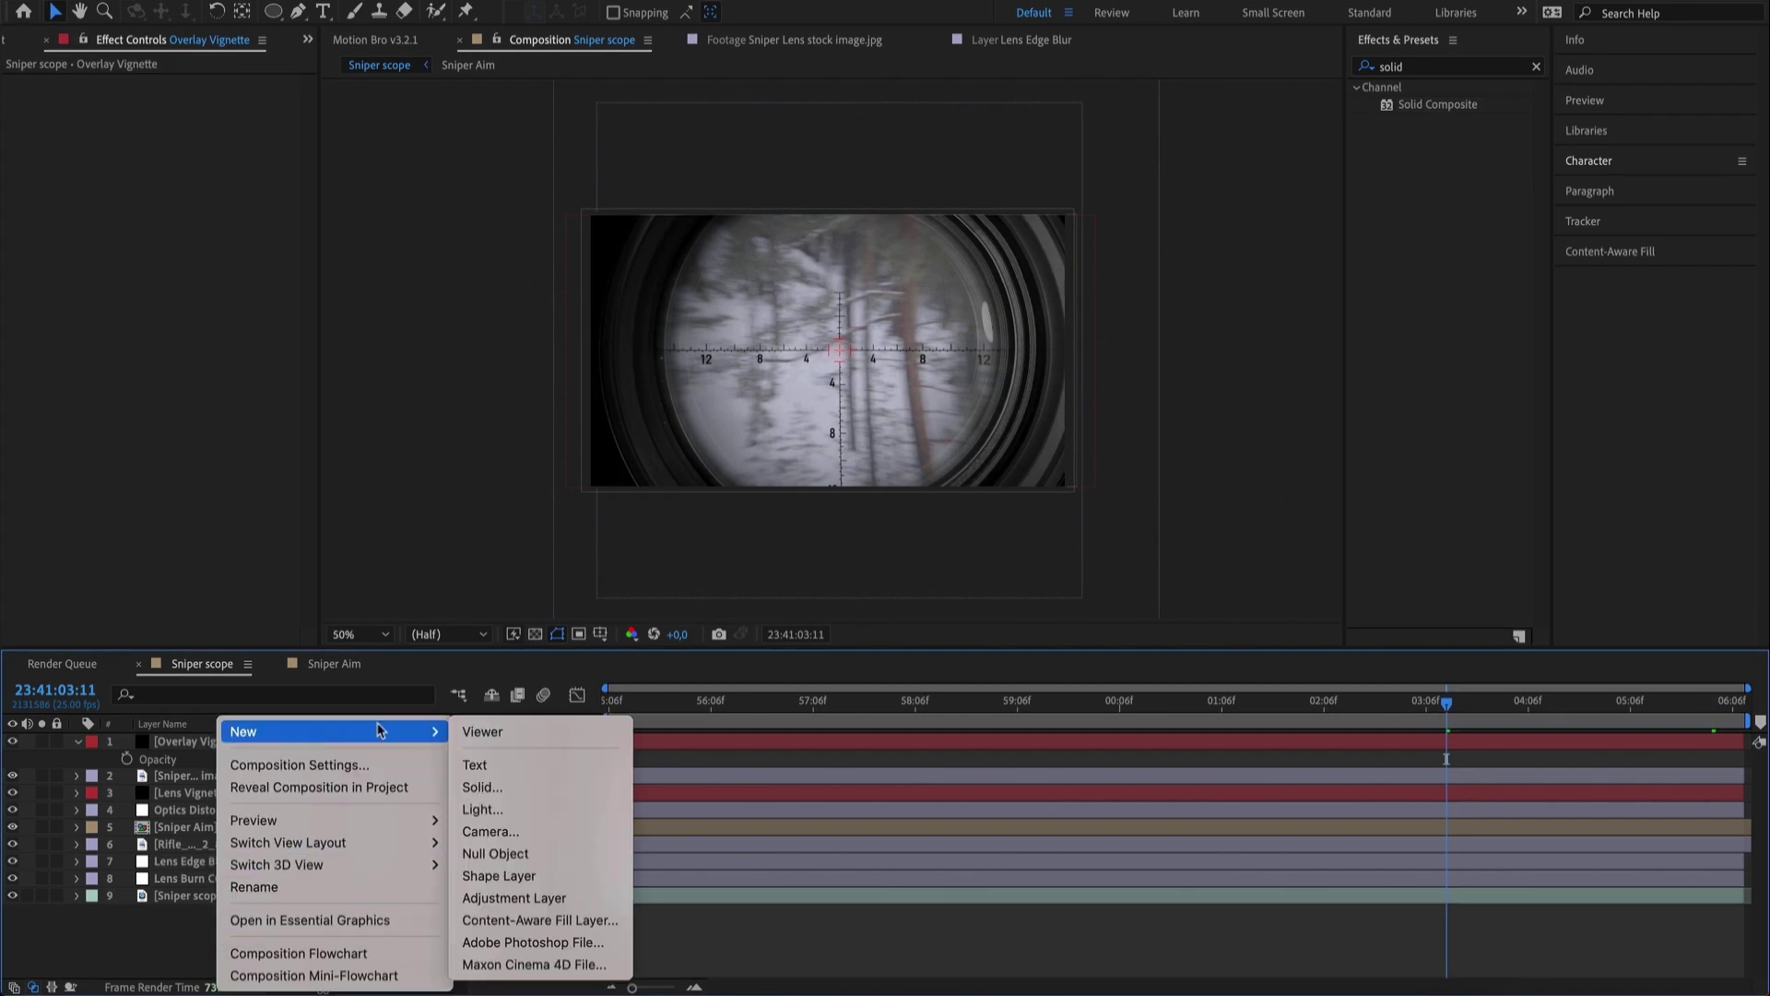
left_click(510, 897)
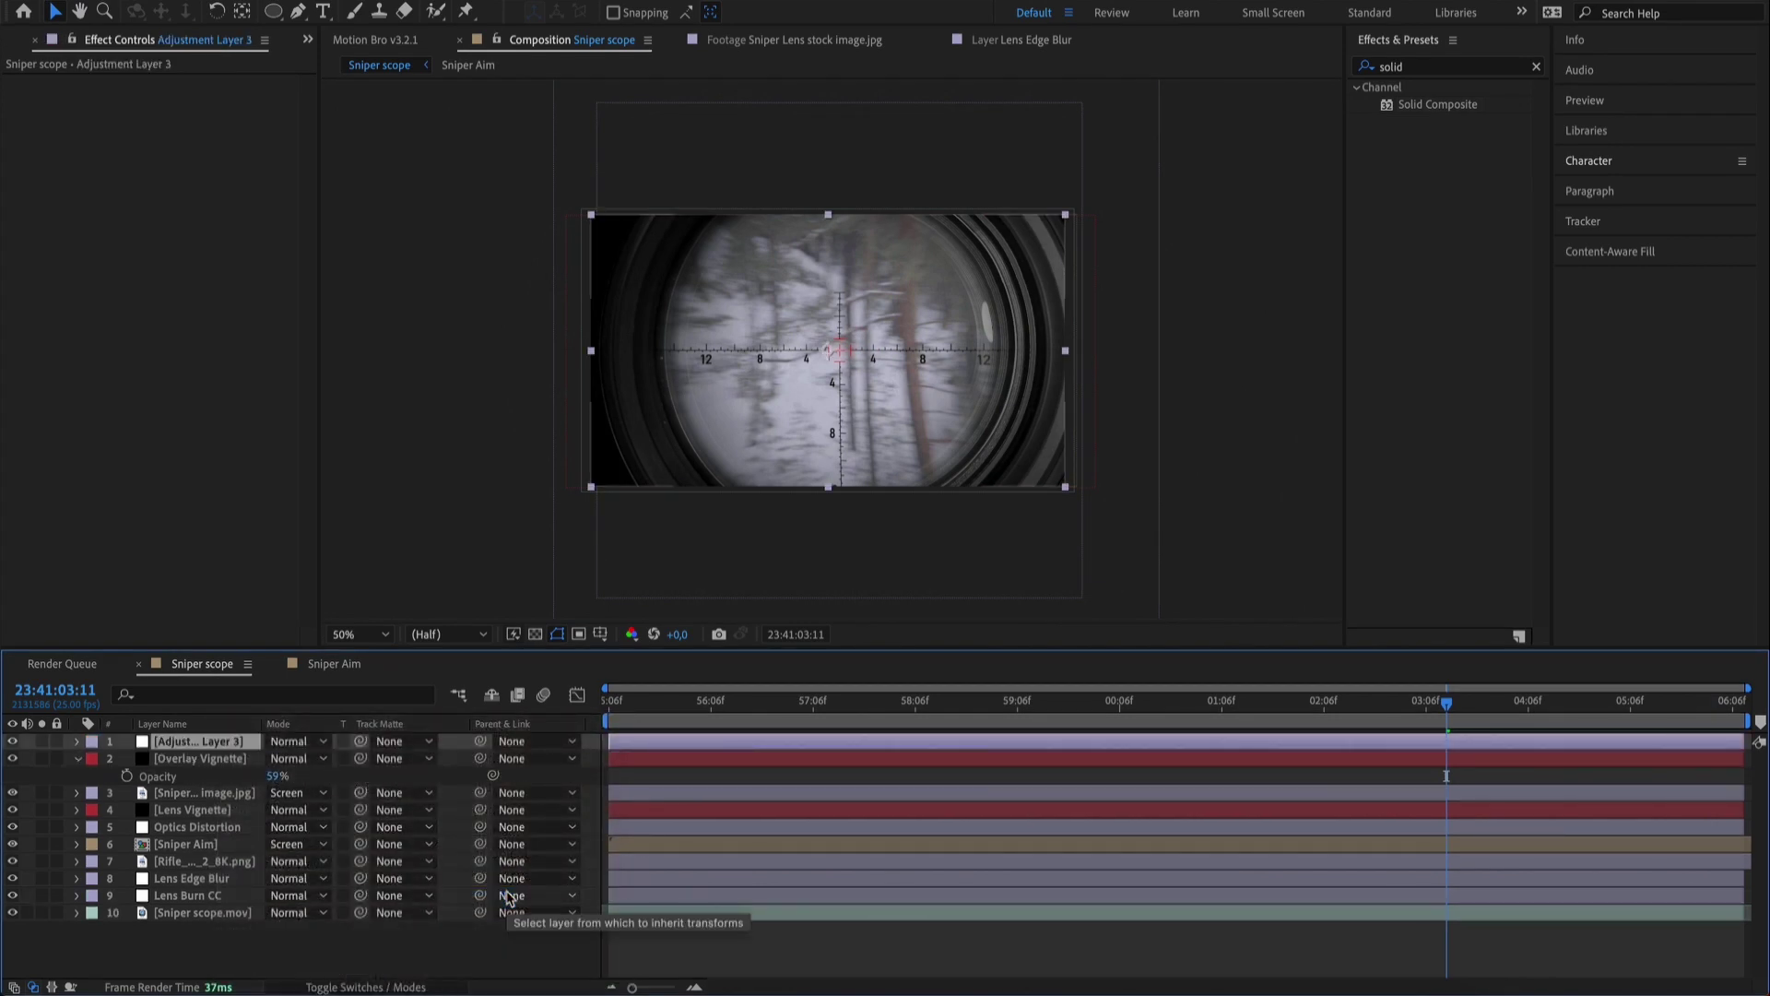
key("Return")
type("FOW")
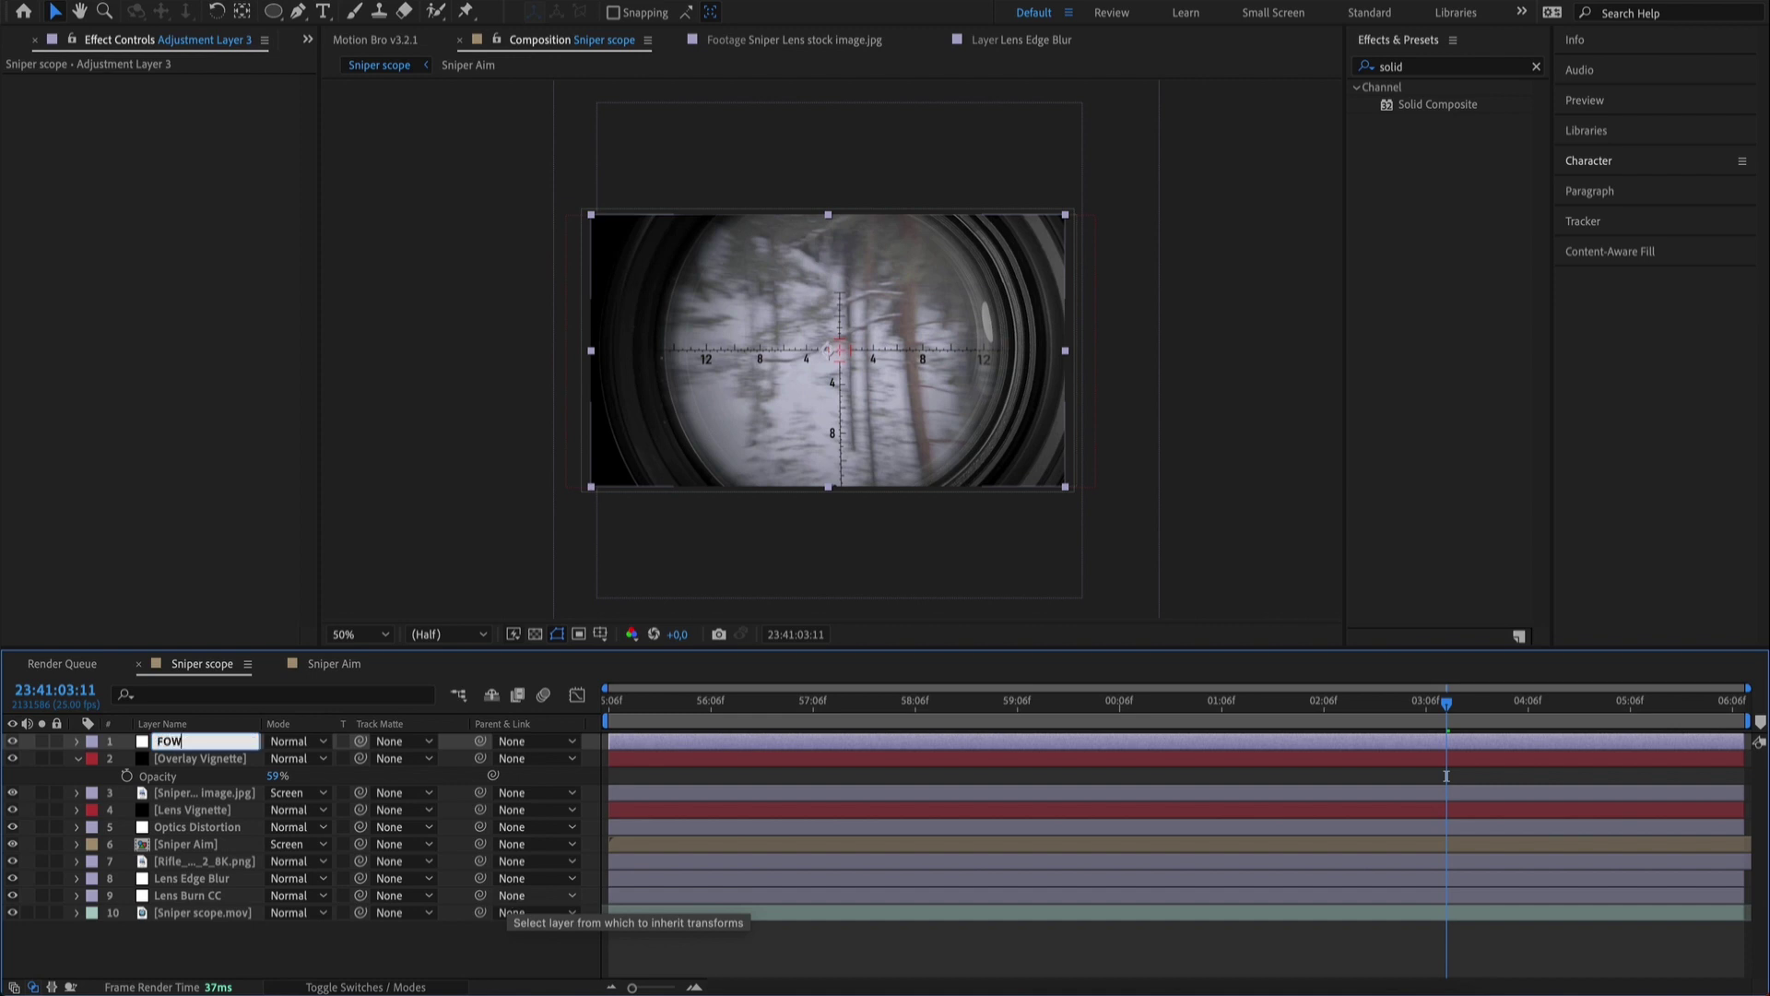
type(" Blu")
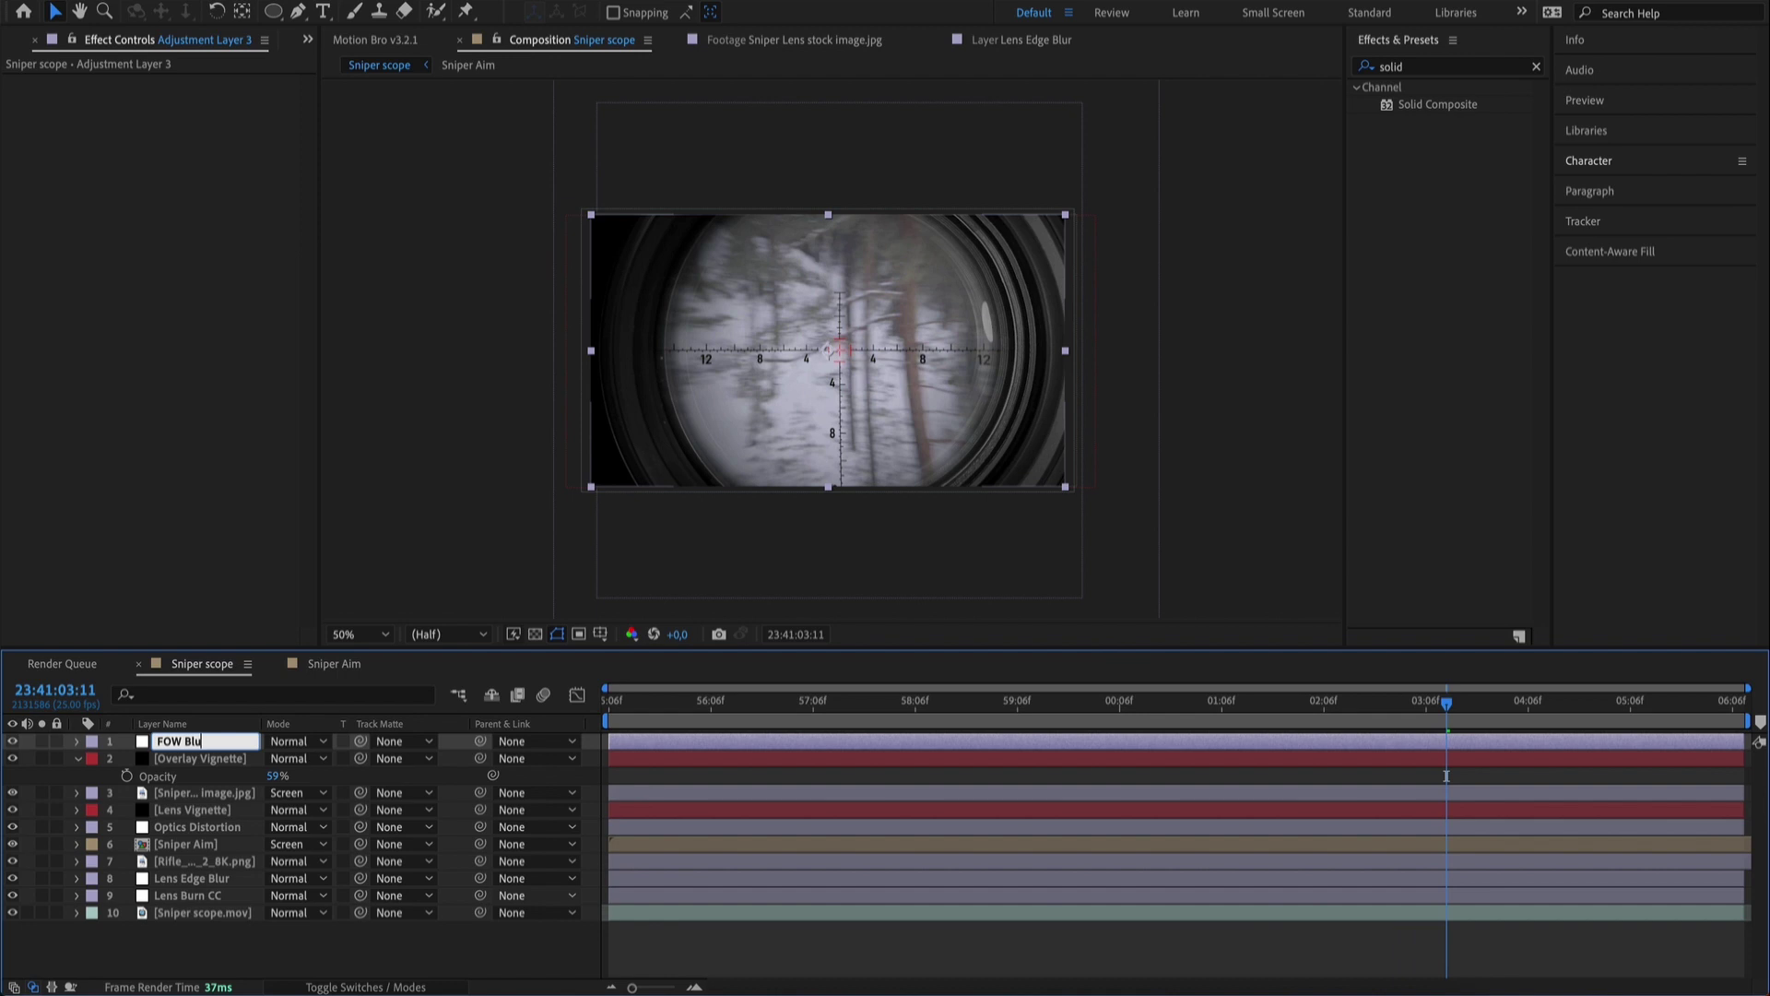
type("r")
key("Return")
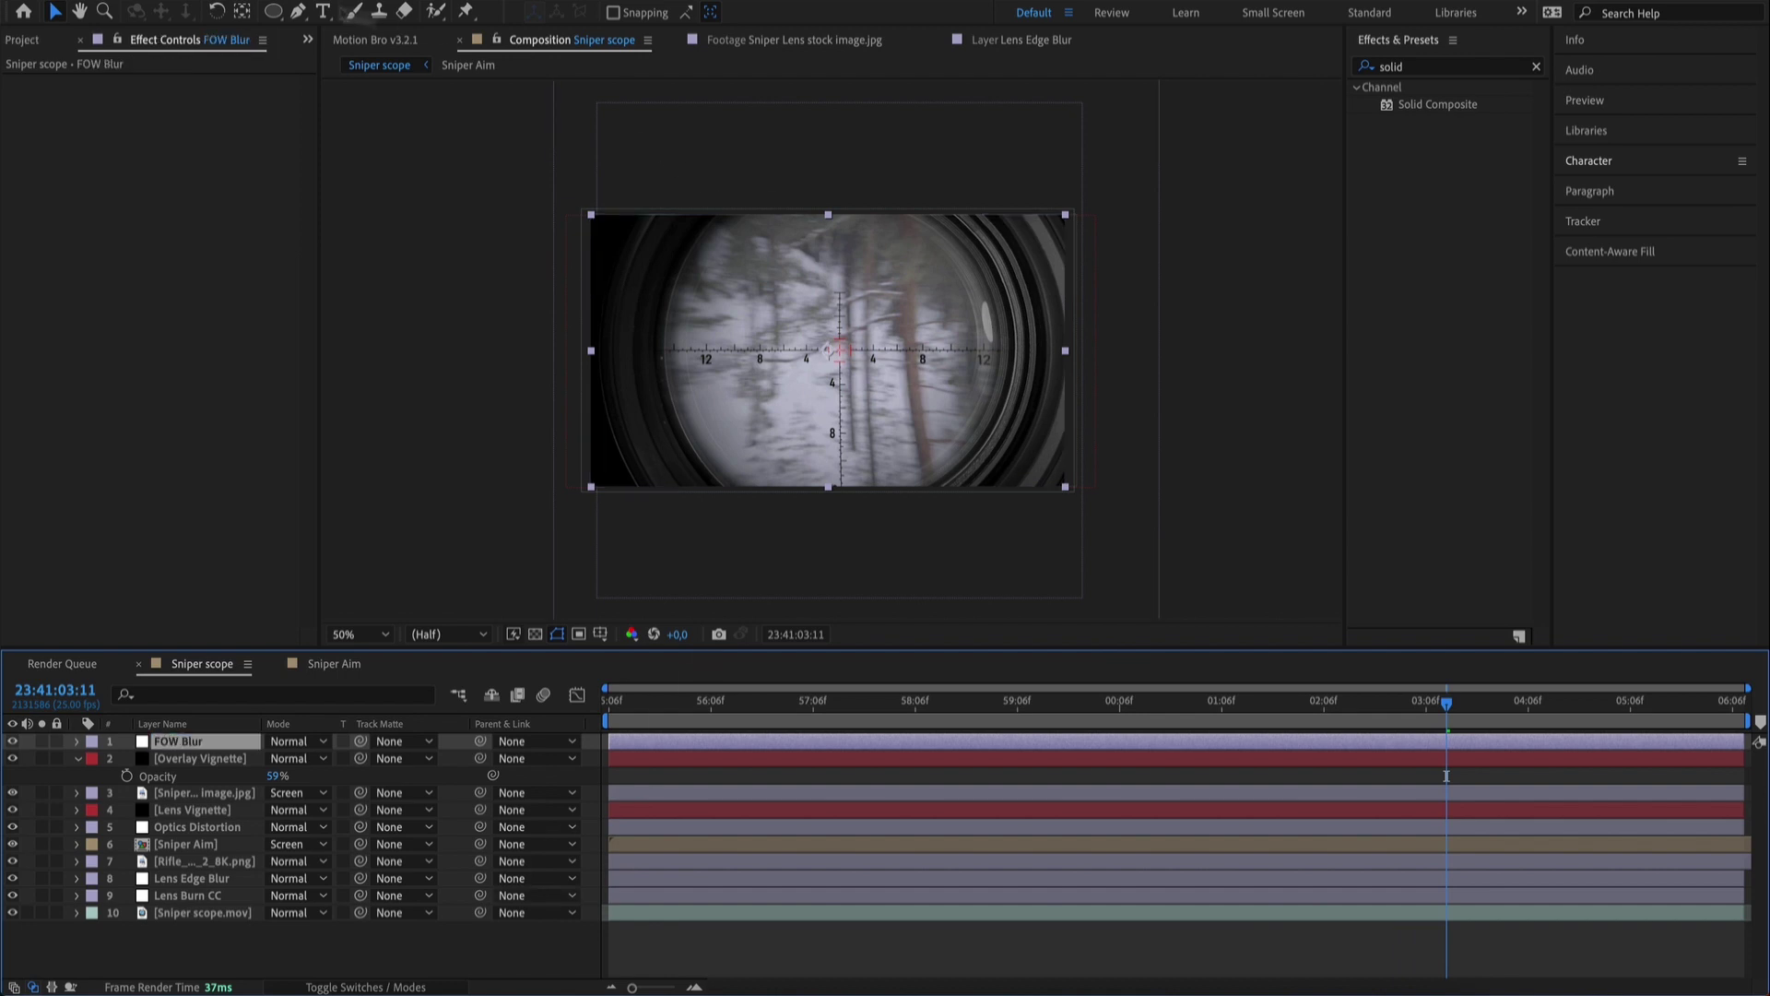
Step: Draw a circular mask around the lens opening on FOW Blur, set it to Subtract and feather it 70 pixels
left_click(273, 11)
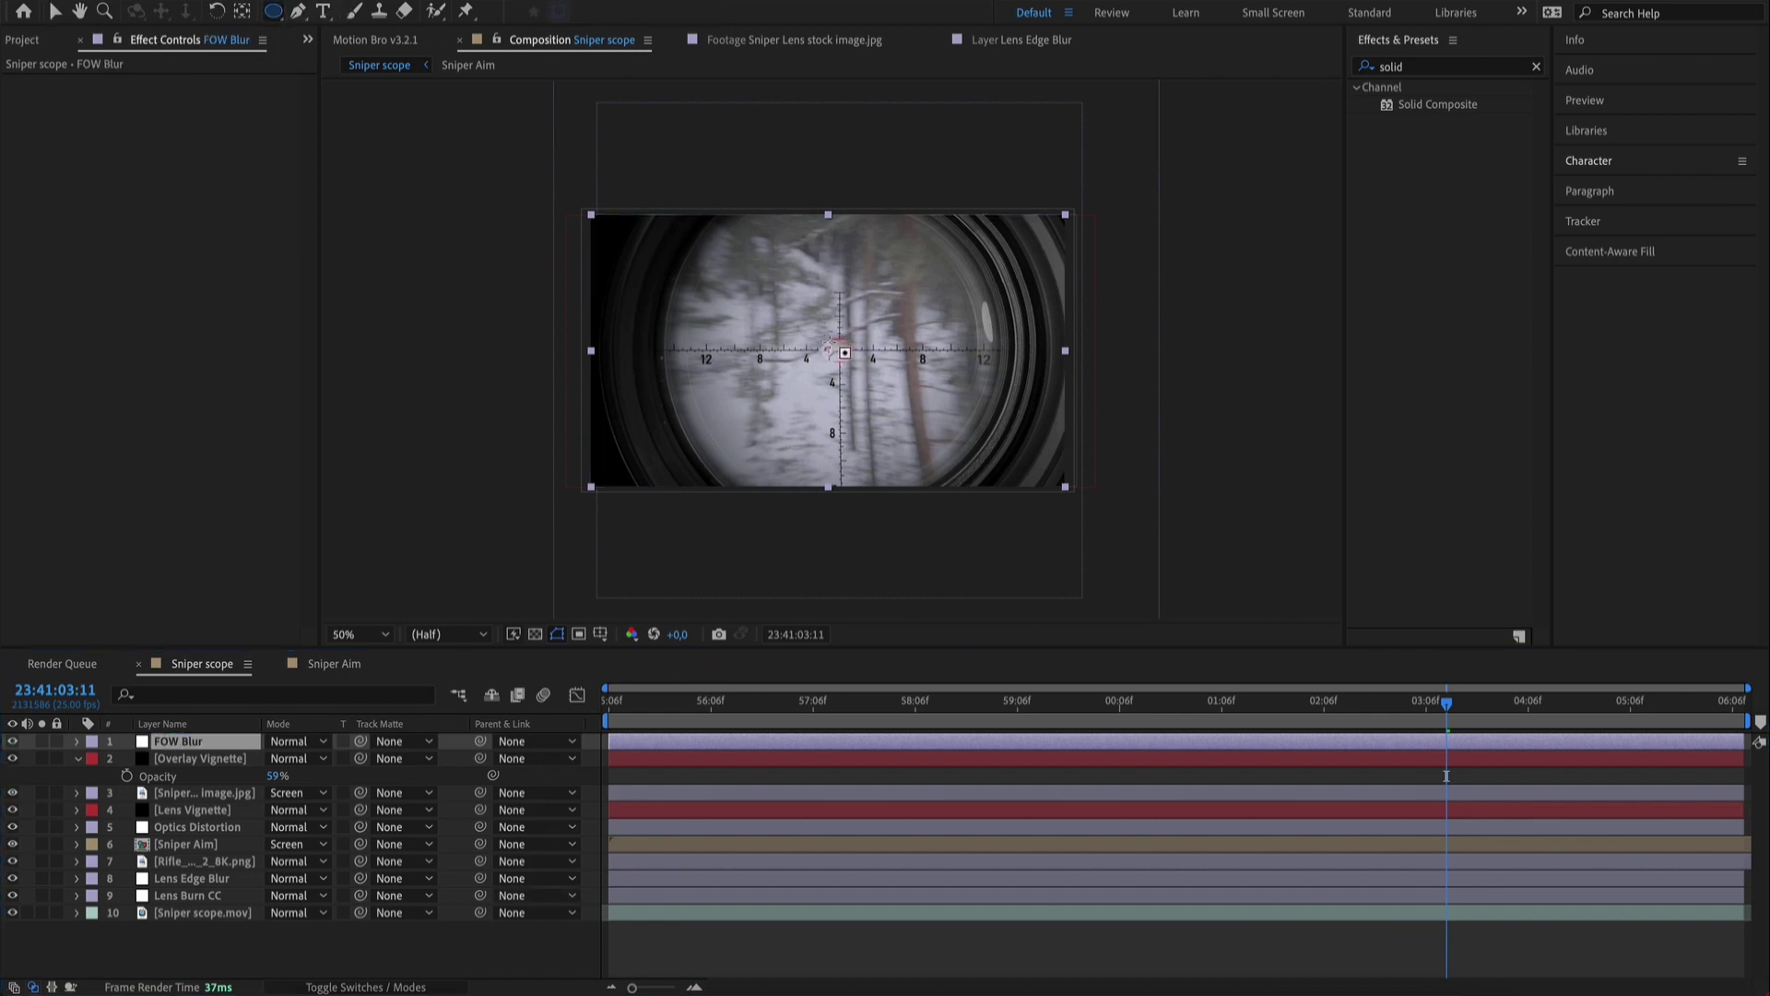
left_click_drag(839, 352, 998, 420)
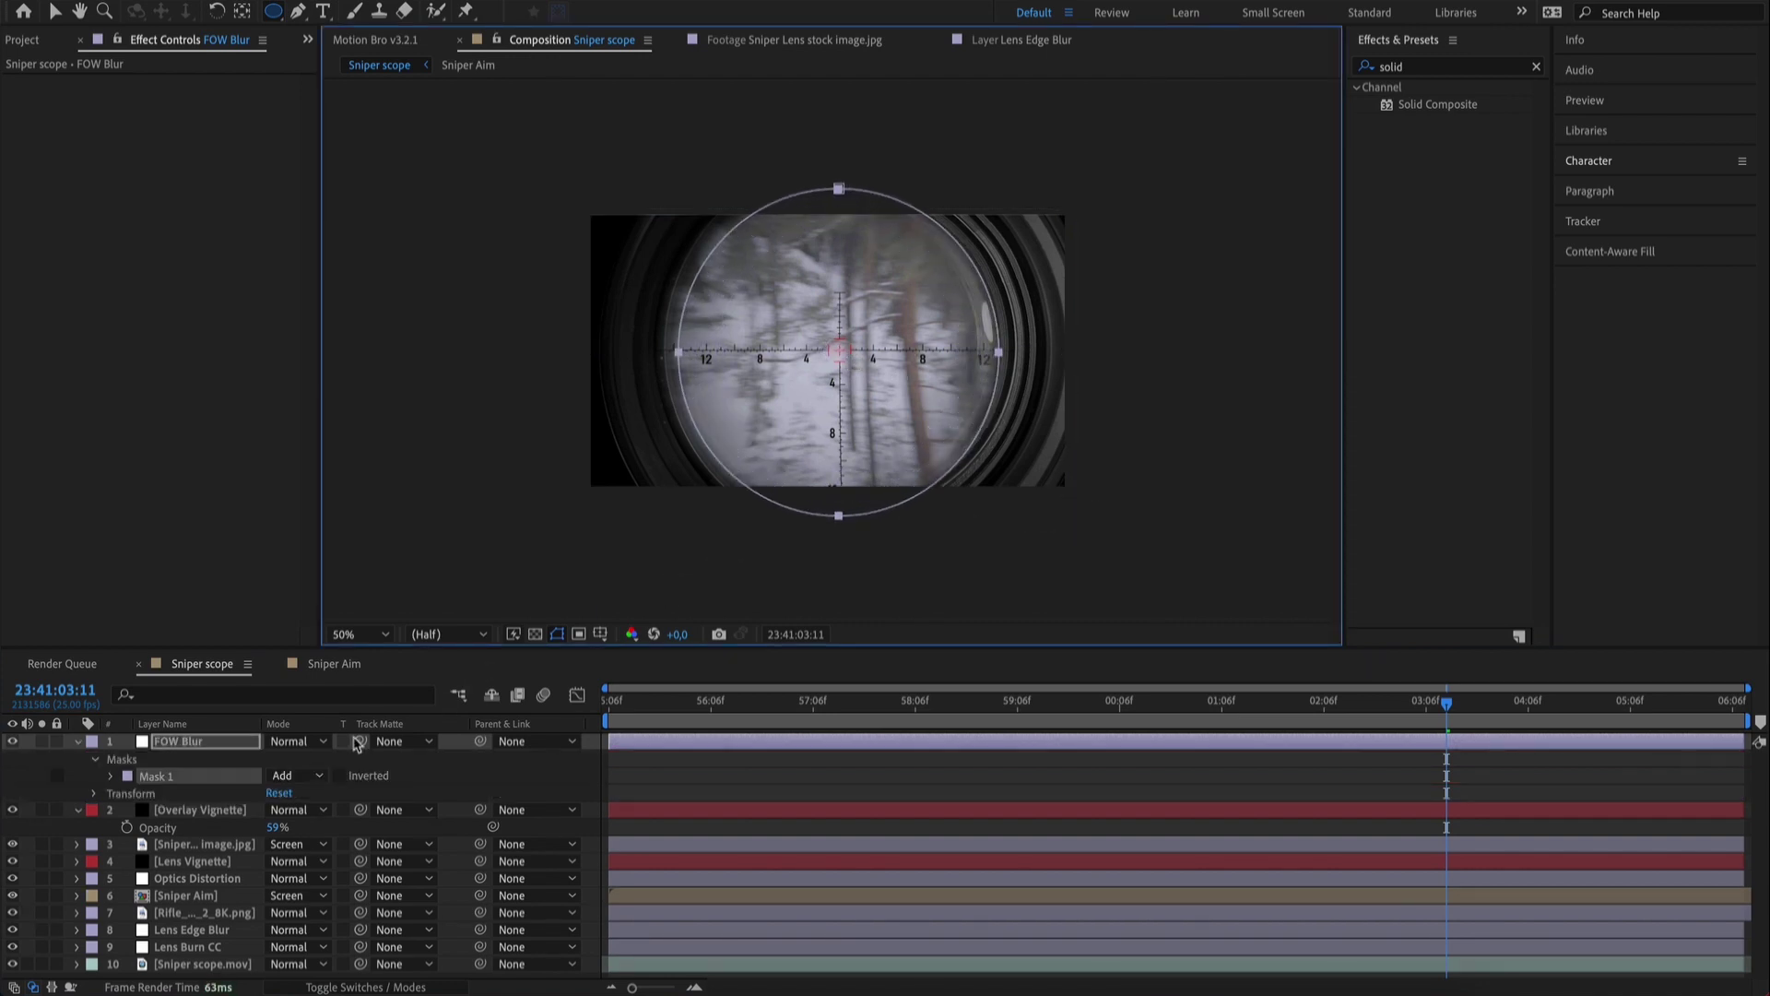
left_click(297, 776)
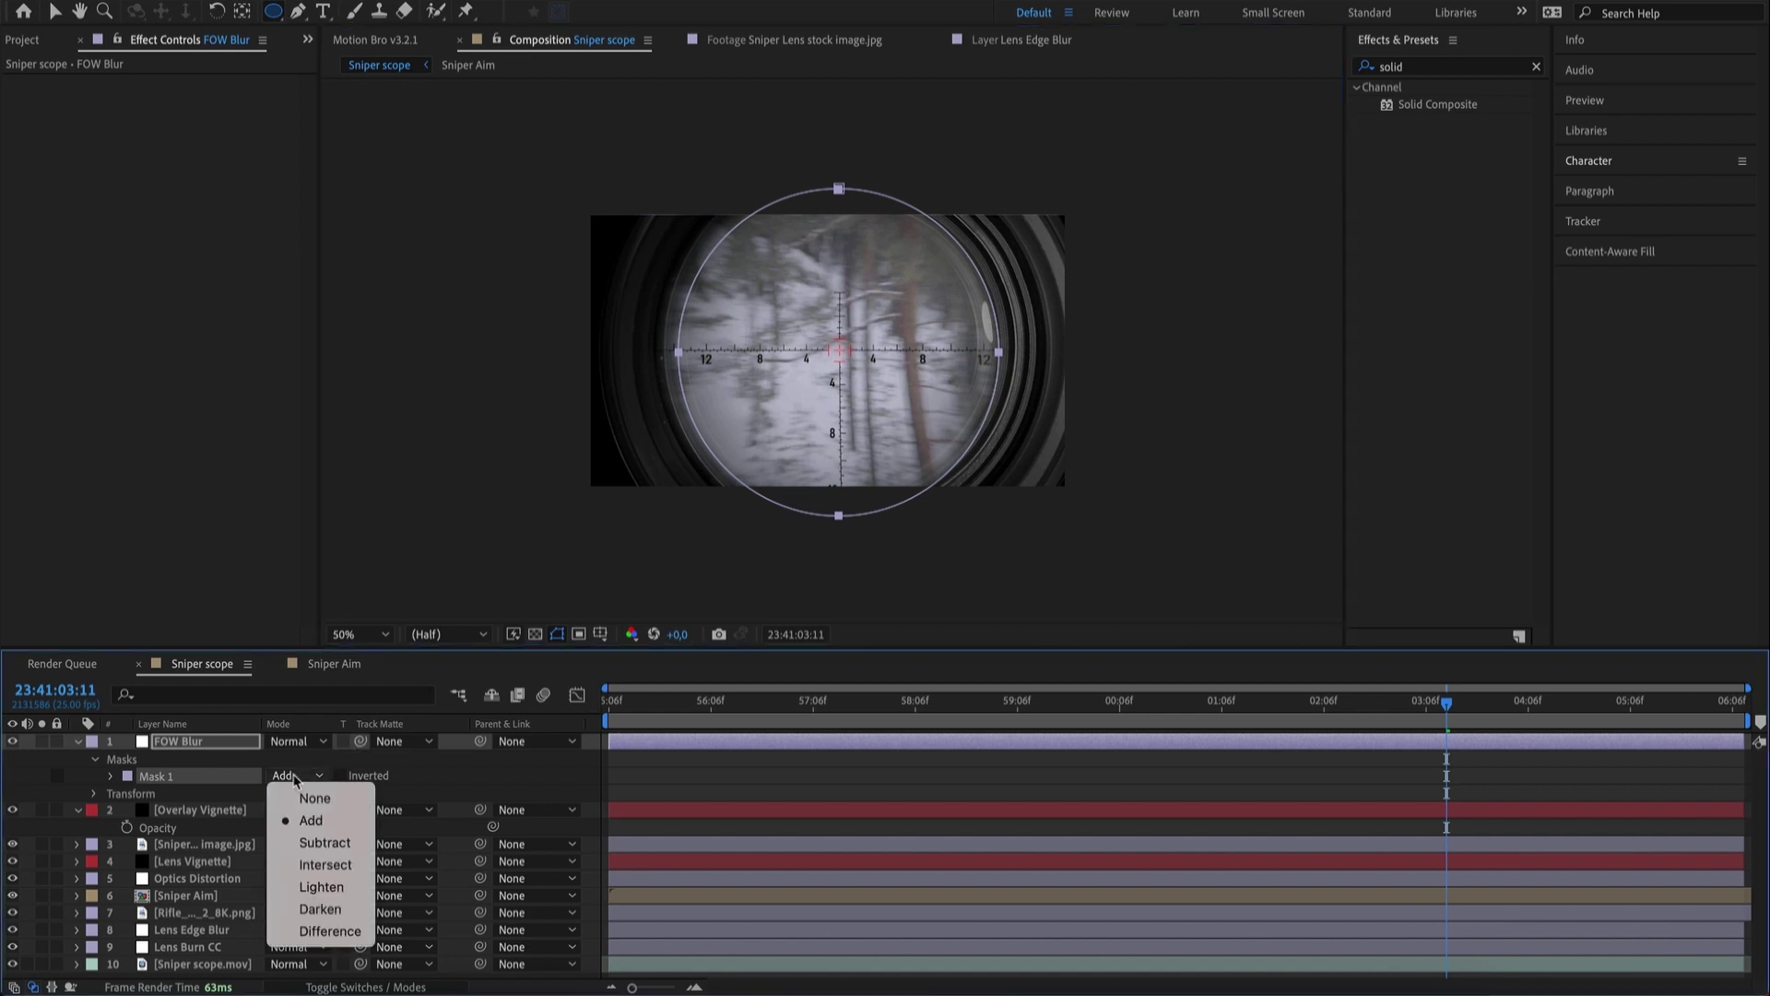
left_click(311, 842)
key("f")
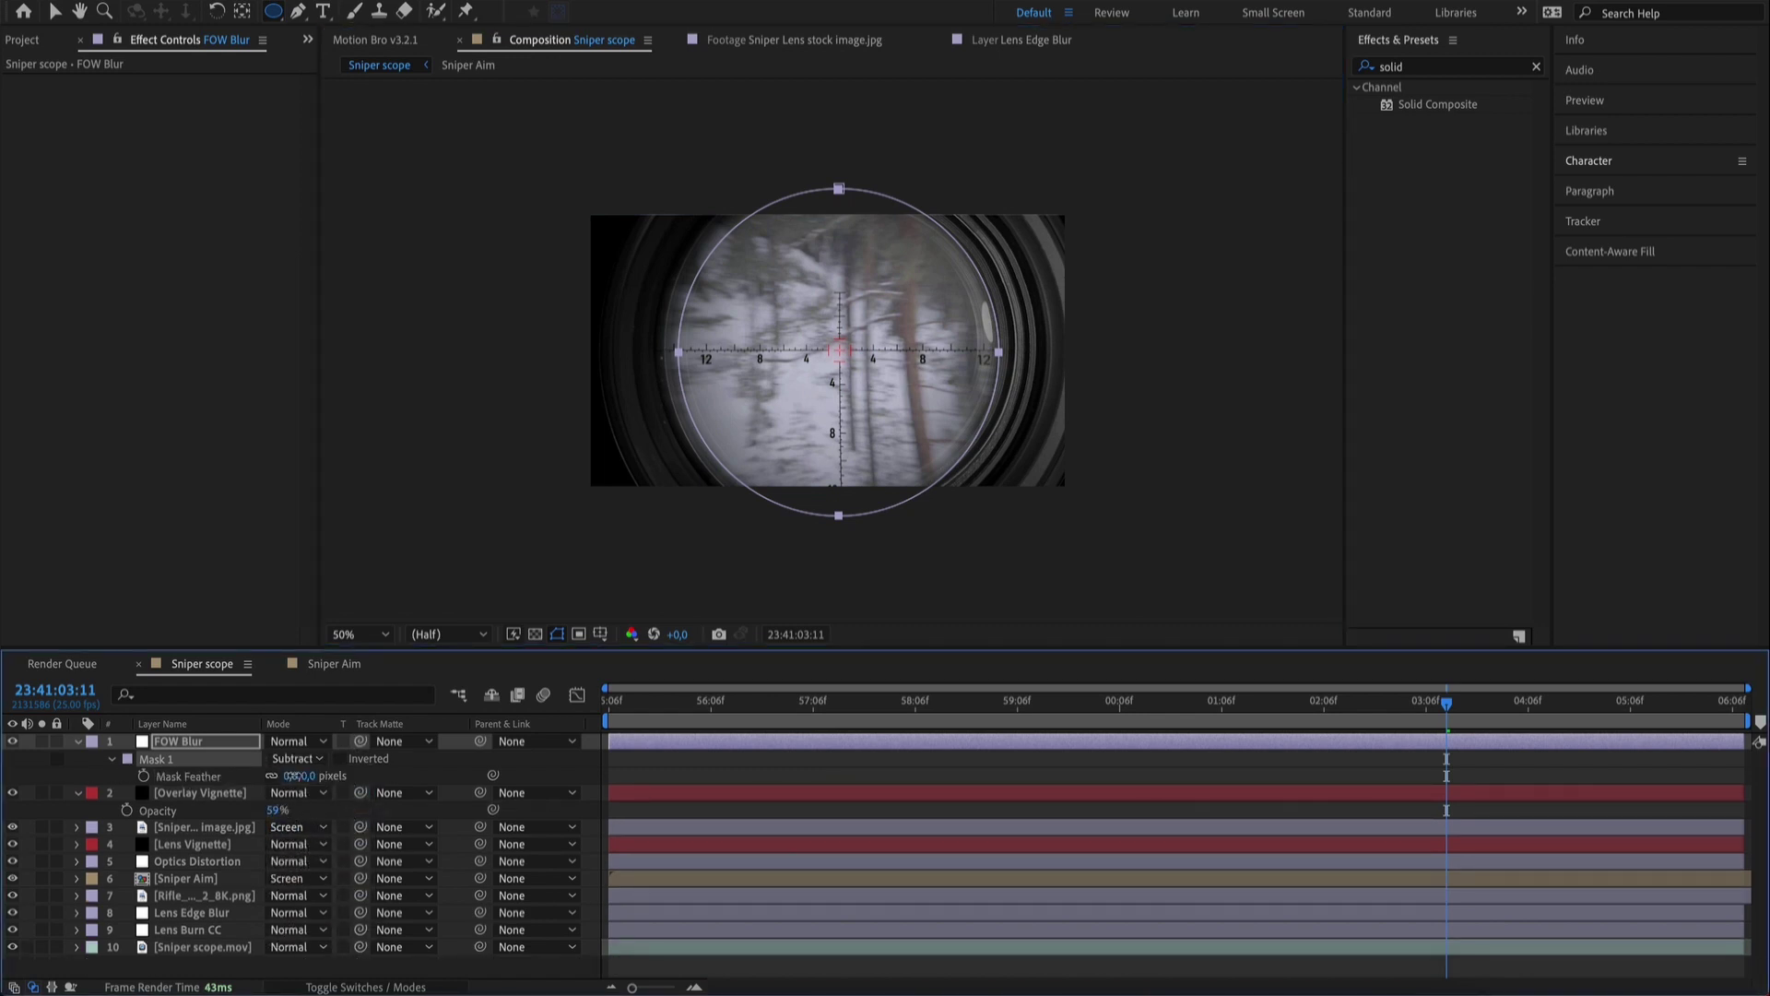
left_click_drag(419, 777, 371, 780)
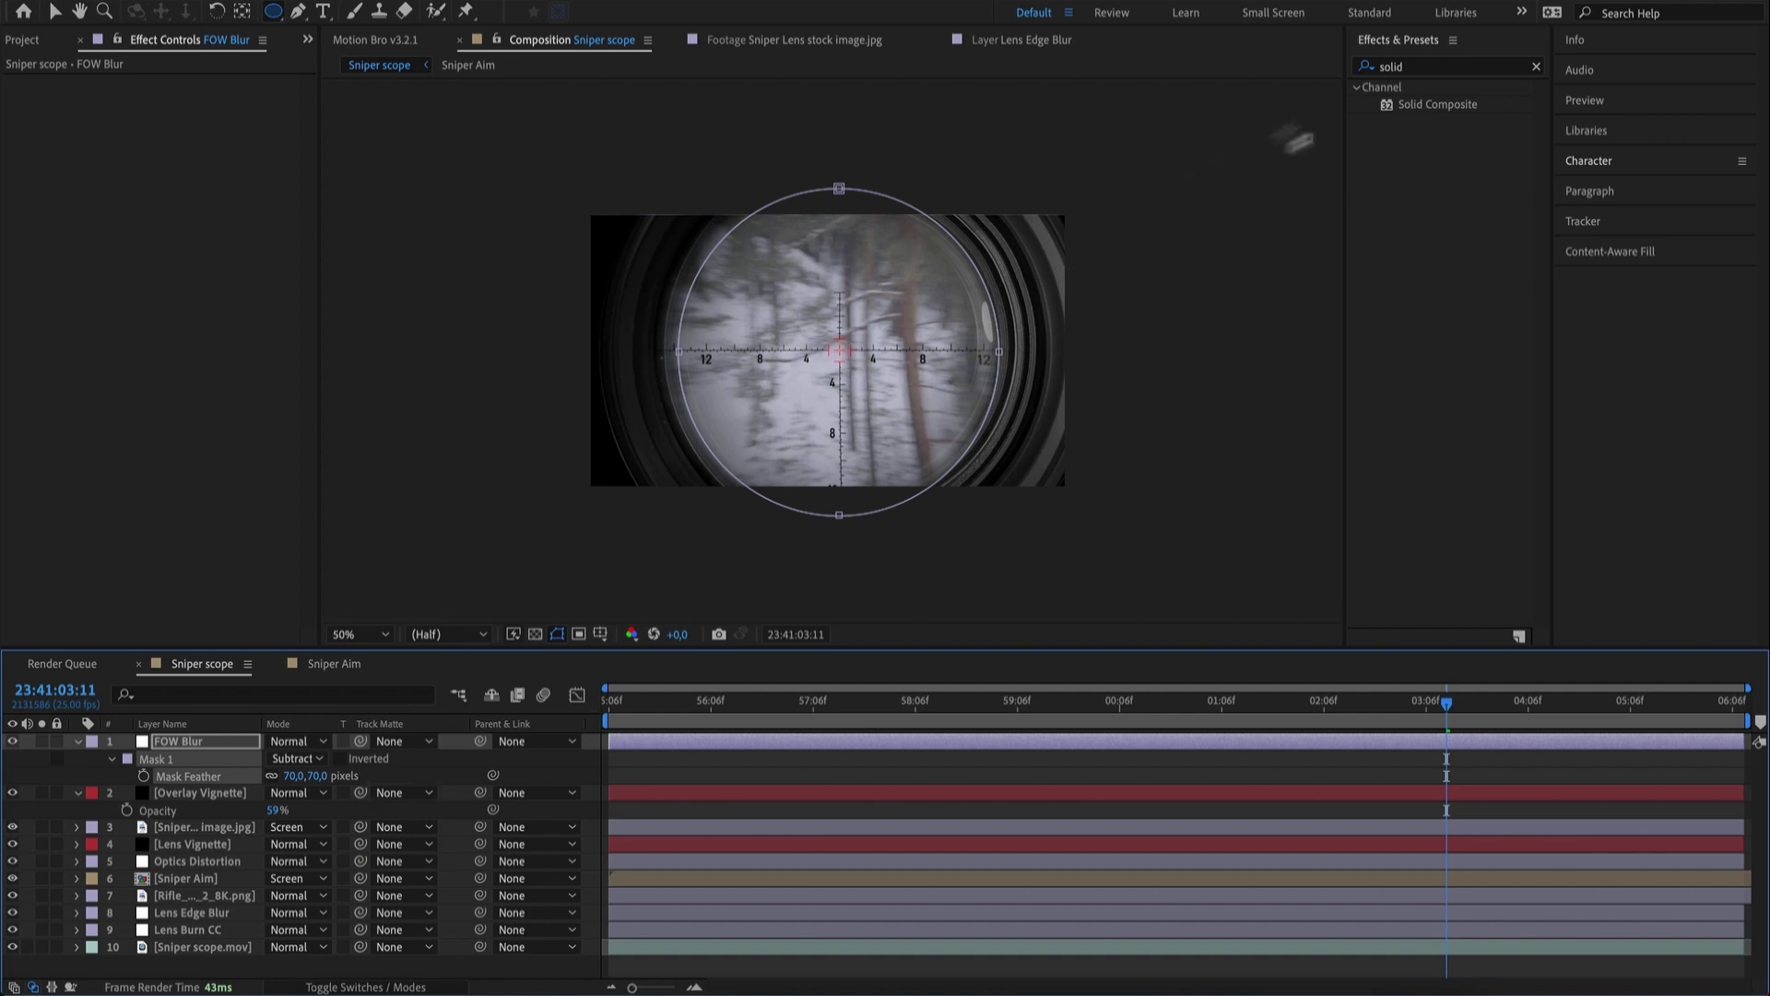
Step: Apply Camera Lens Blur to the FOW Blur layer with a blur radius of 27, and collapse the layer's properties
left_click(1412, 70)
type("lens")
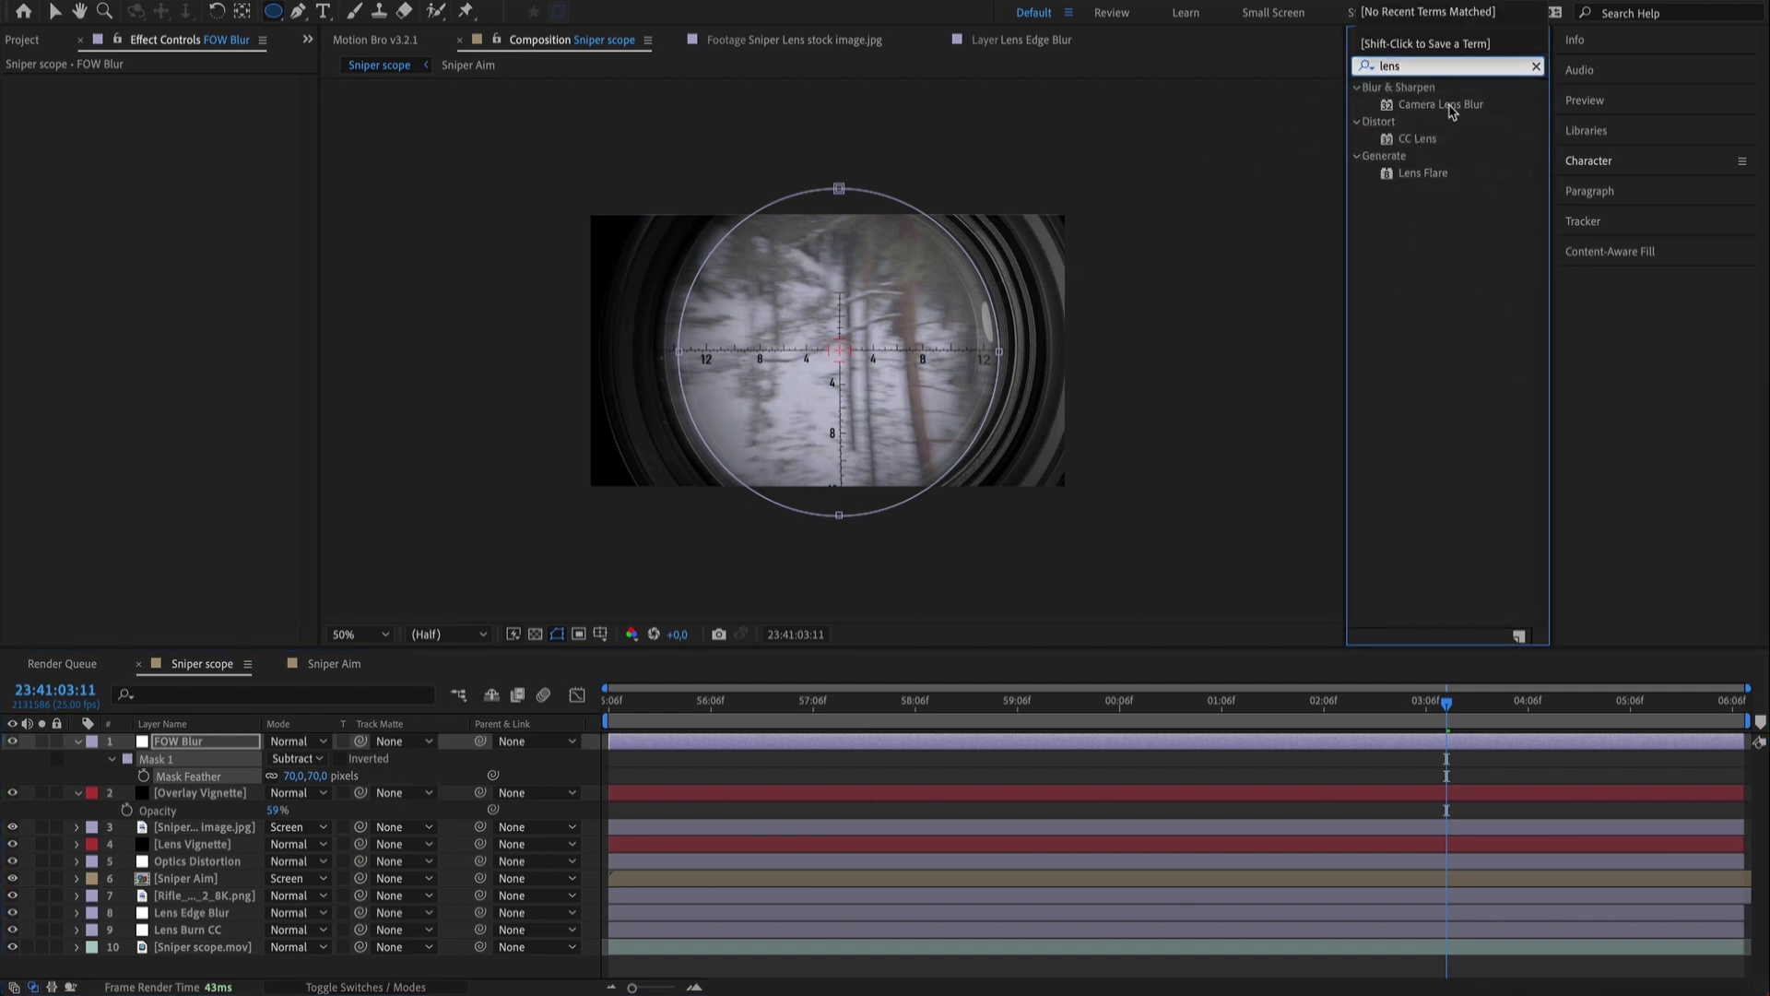
left_click(1444, 105)
left_click_drag(297, 682, 192, 747)
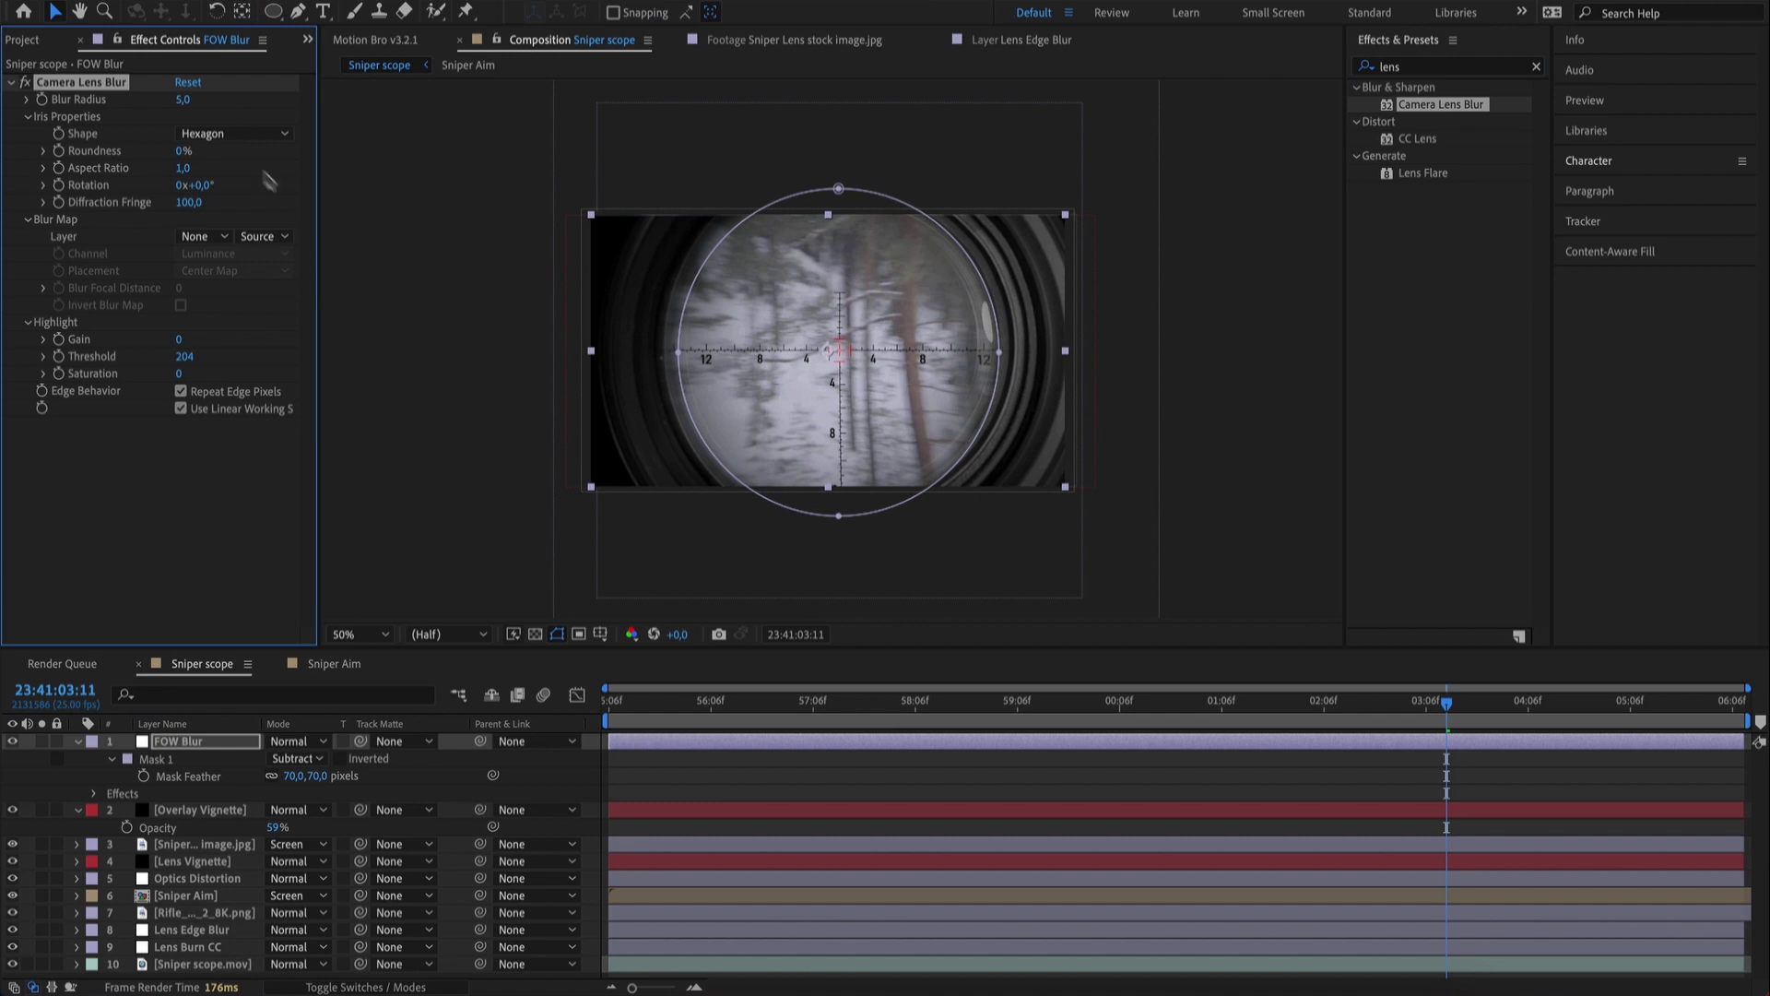
left_click_drag(177, 99, 202, 99)
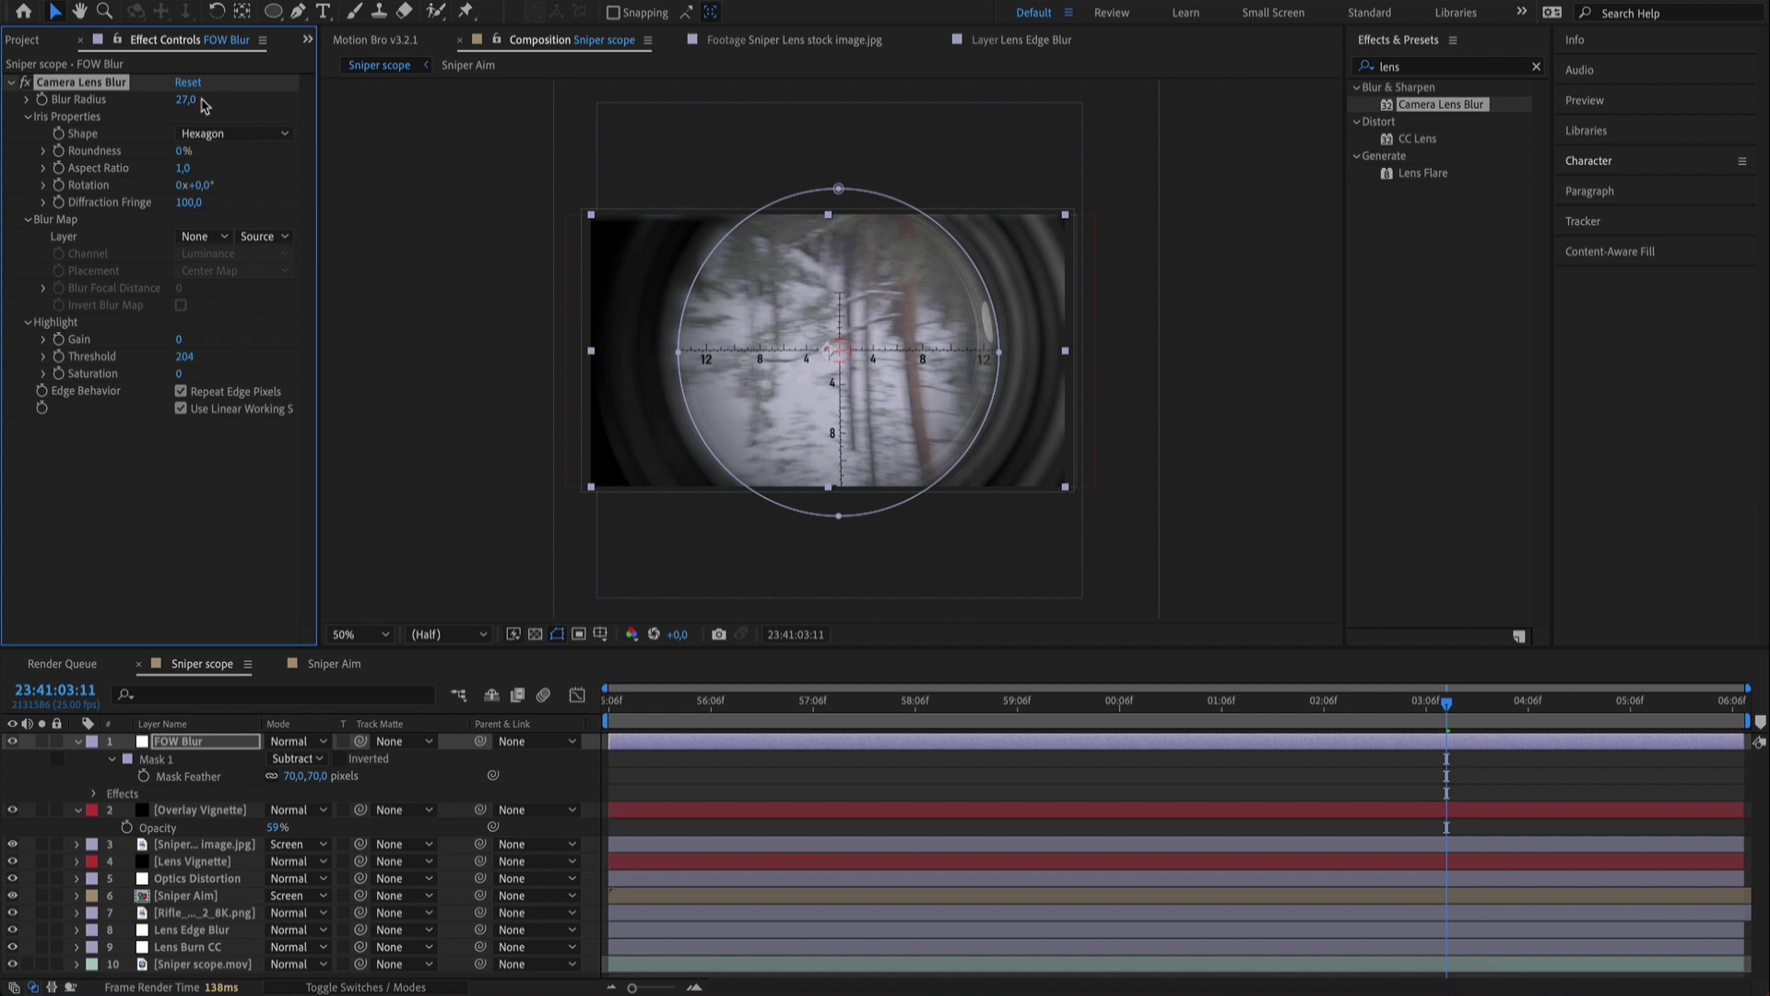
key("u")
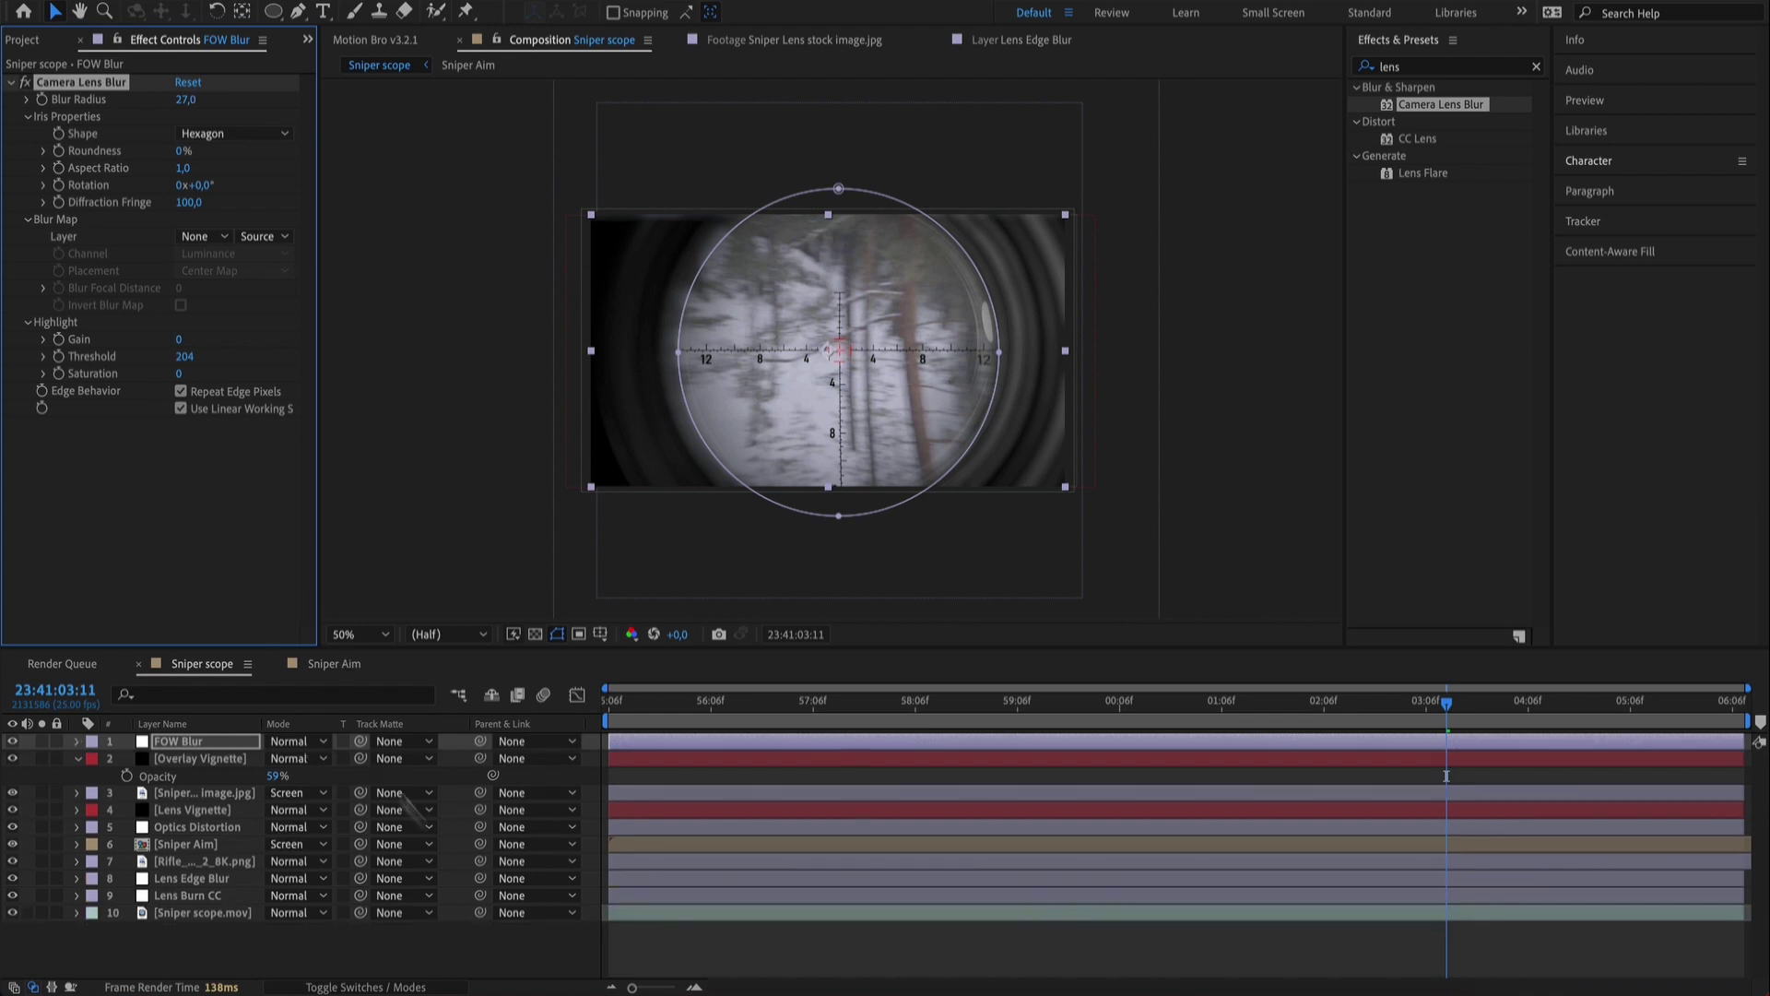
Step: Expand the FOW Blur layer's mask by 141 pixels, set its feather to 141 pixels, and collapse the layer's properties
key("u")
key("u")
key("u")
key("m")
key("m")
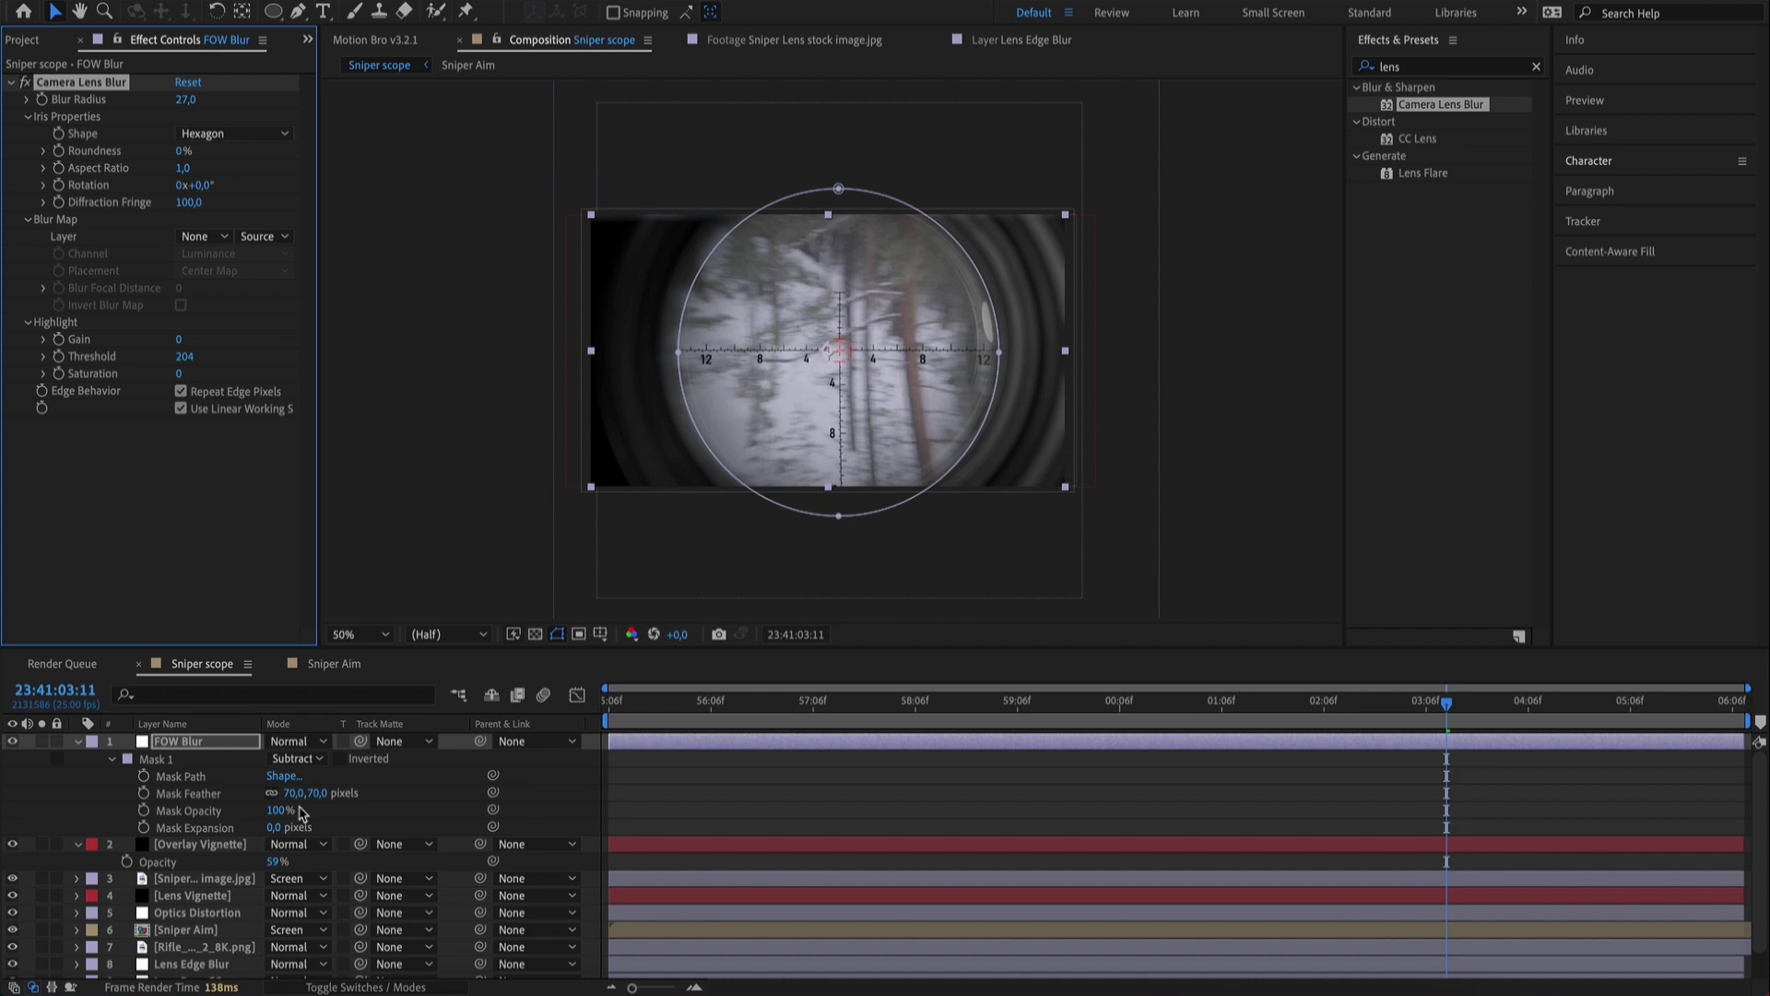
left_click_drag(274, 827, 479, 806)
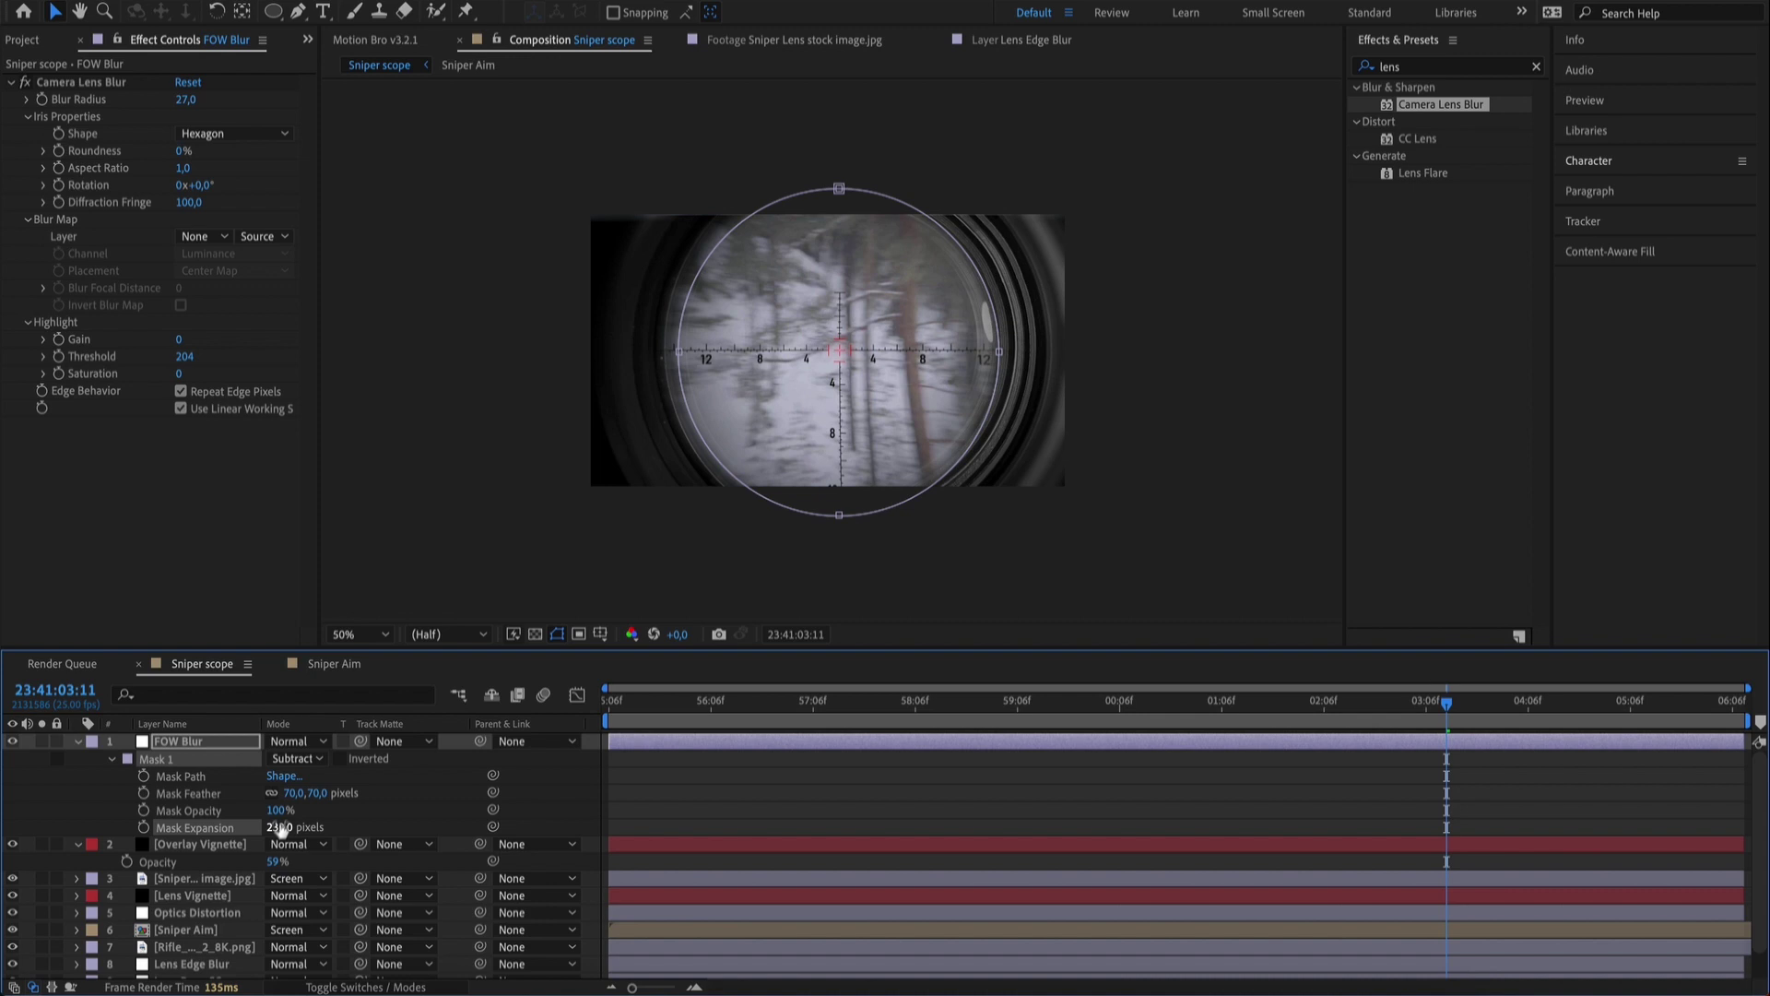
left_click_drag(297, 800, 206, 843)
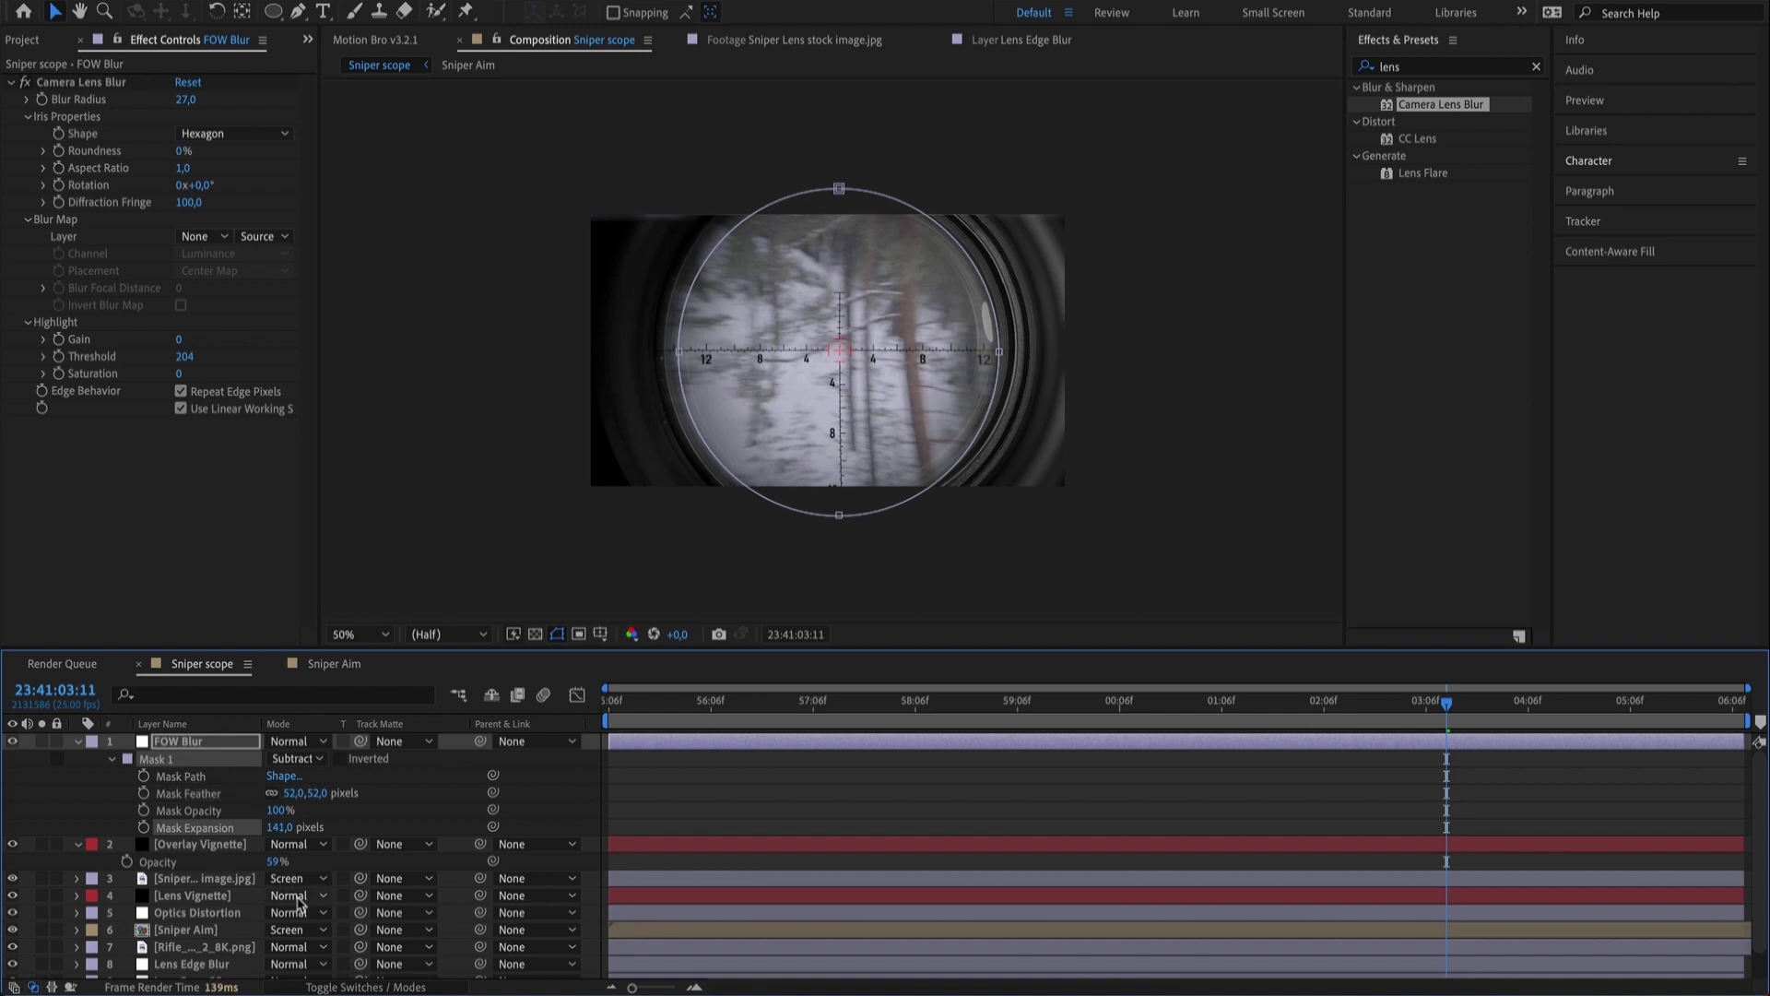
left_click_drag(293, 795, 381, 798)
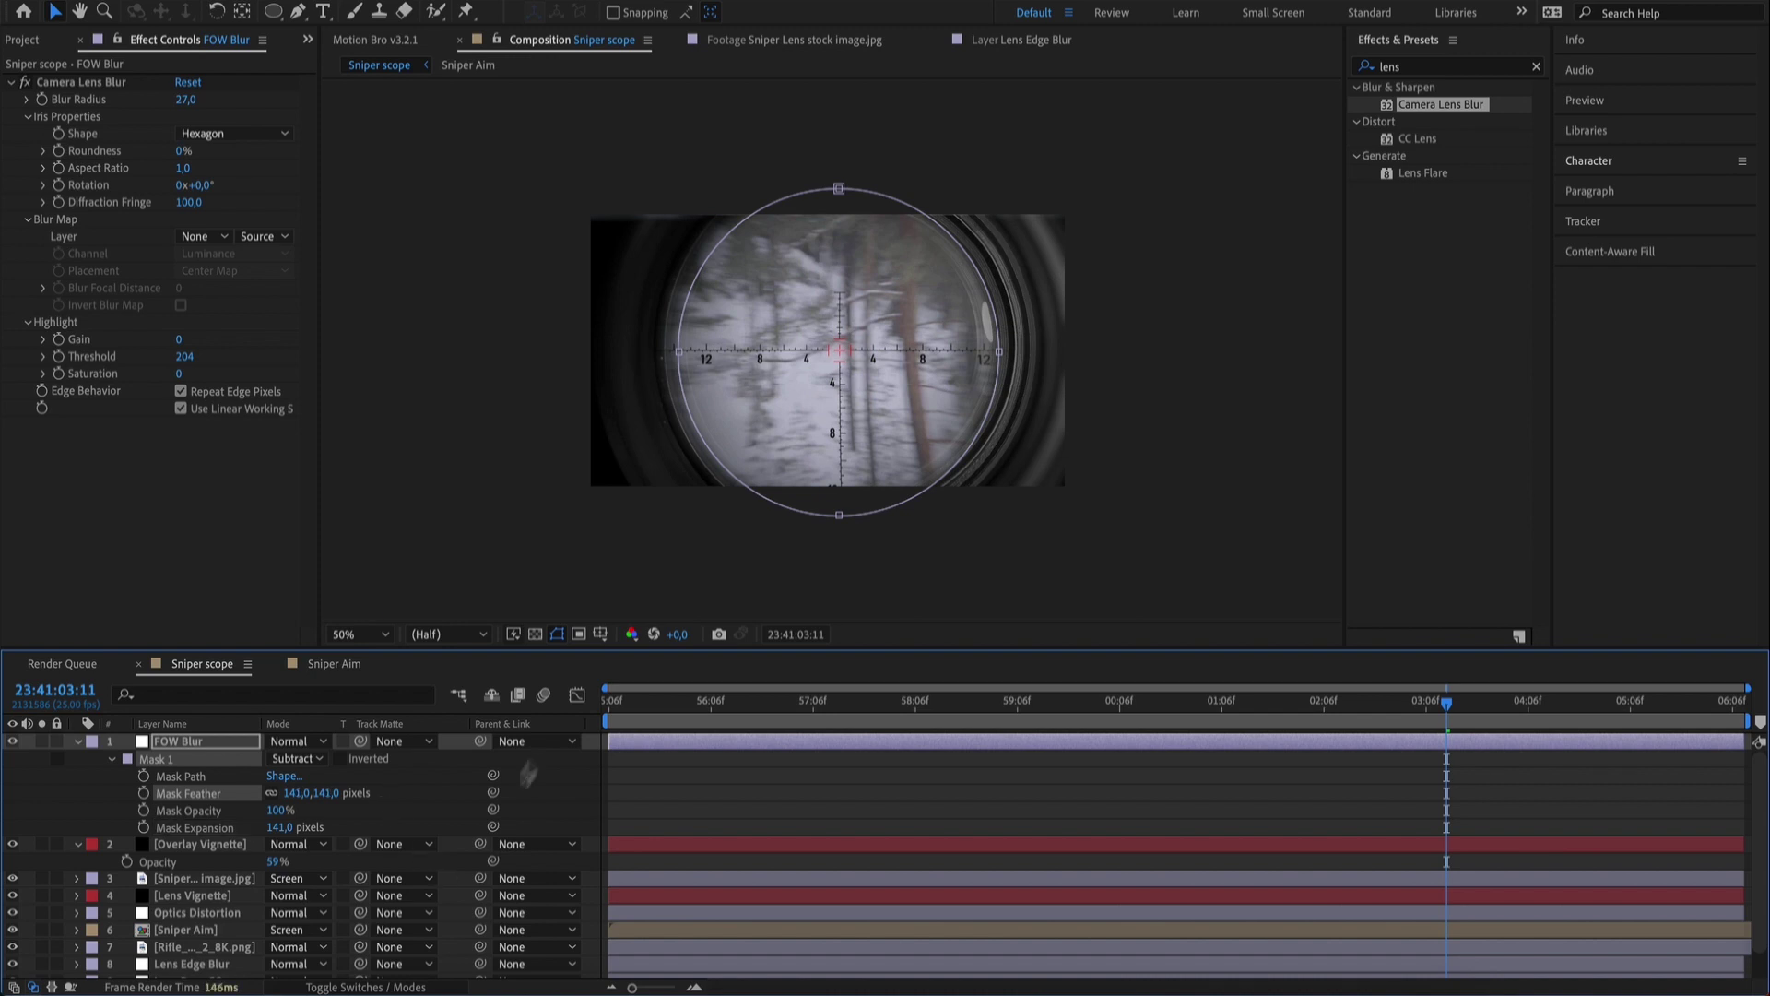
left_click(399, 567)
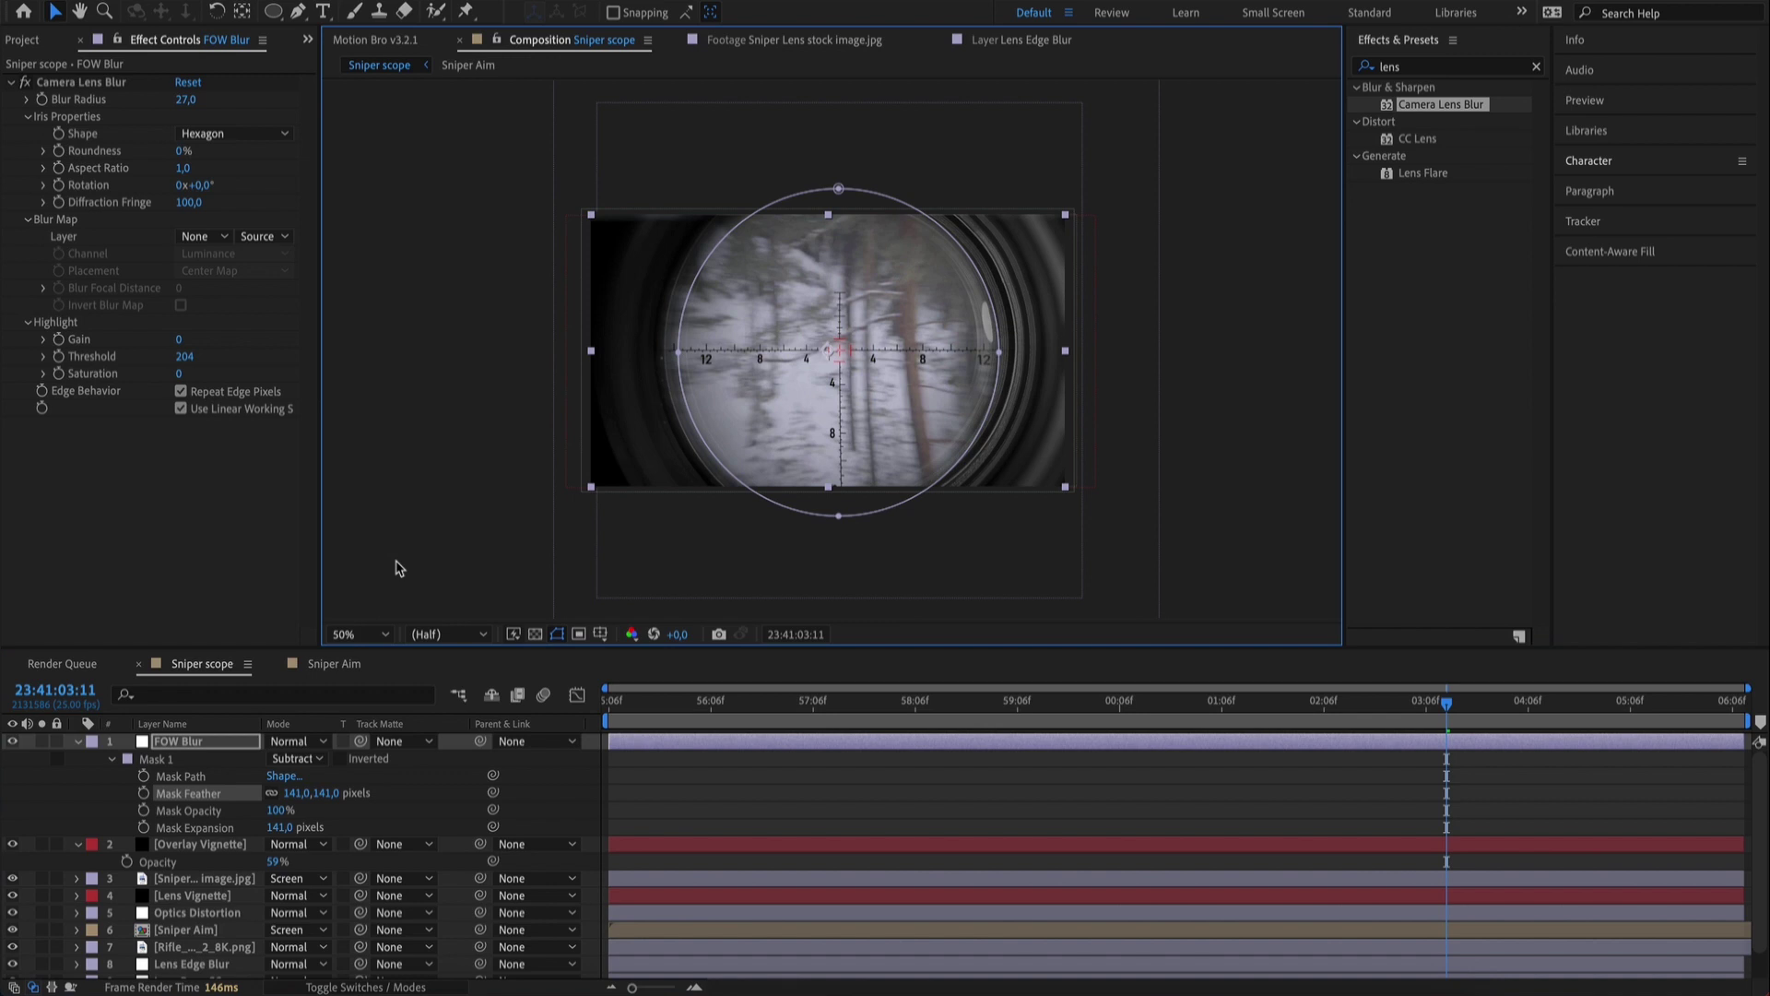
left_click(78, 742)
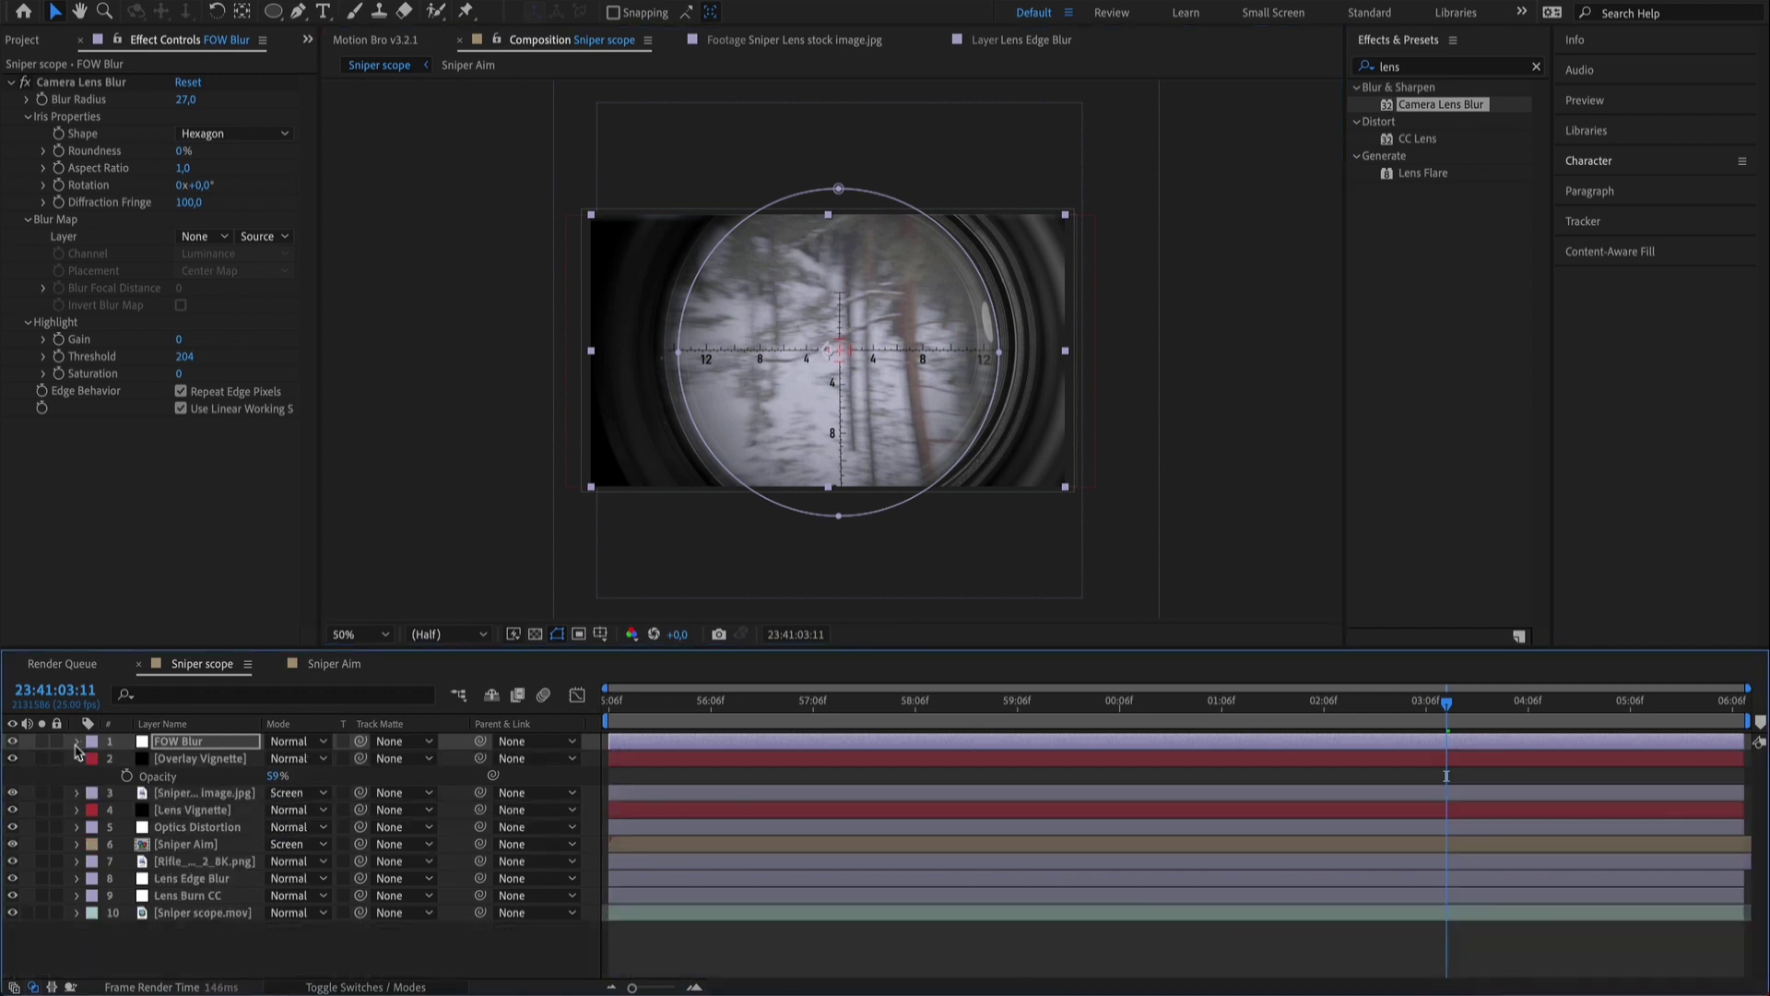
Step: Collapse the Overlay Vignette layer's properties and duplicate the layer
left_click(79, 759)
left_click(221, 775)
left_click(238, 759)
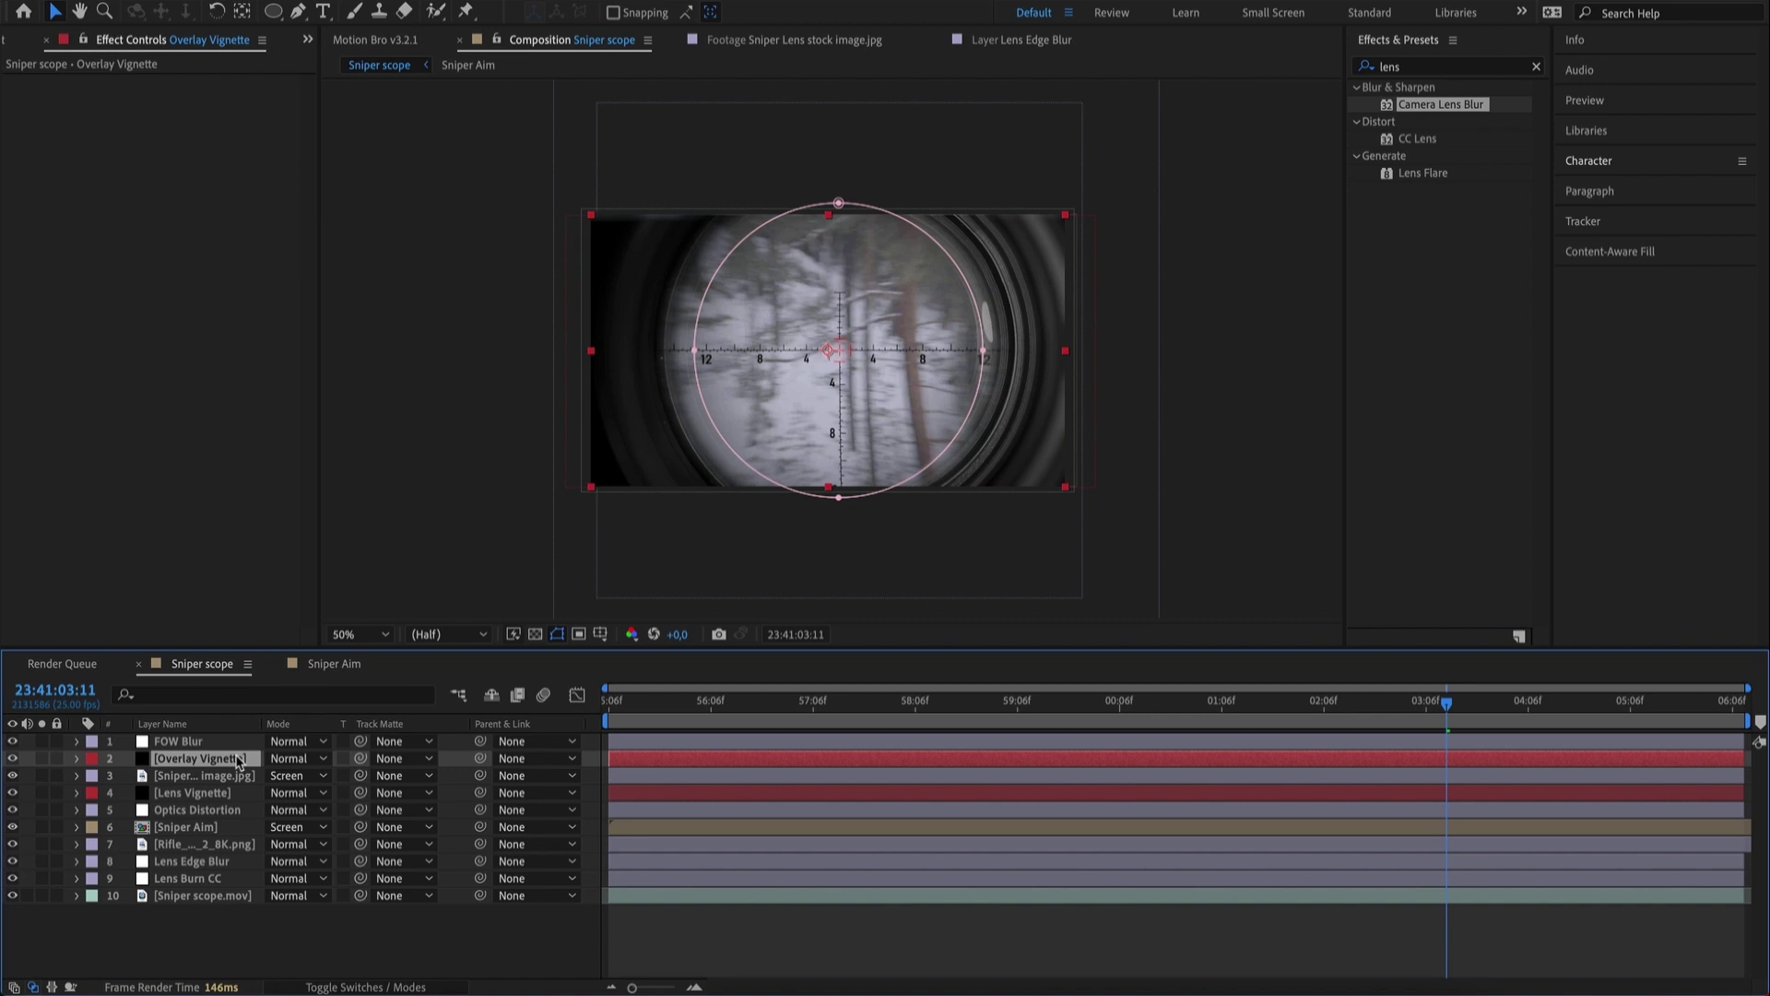
key("ctrl+d")
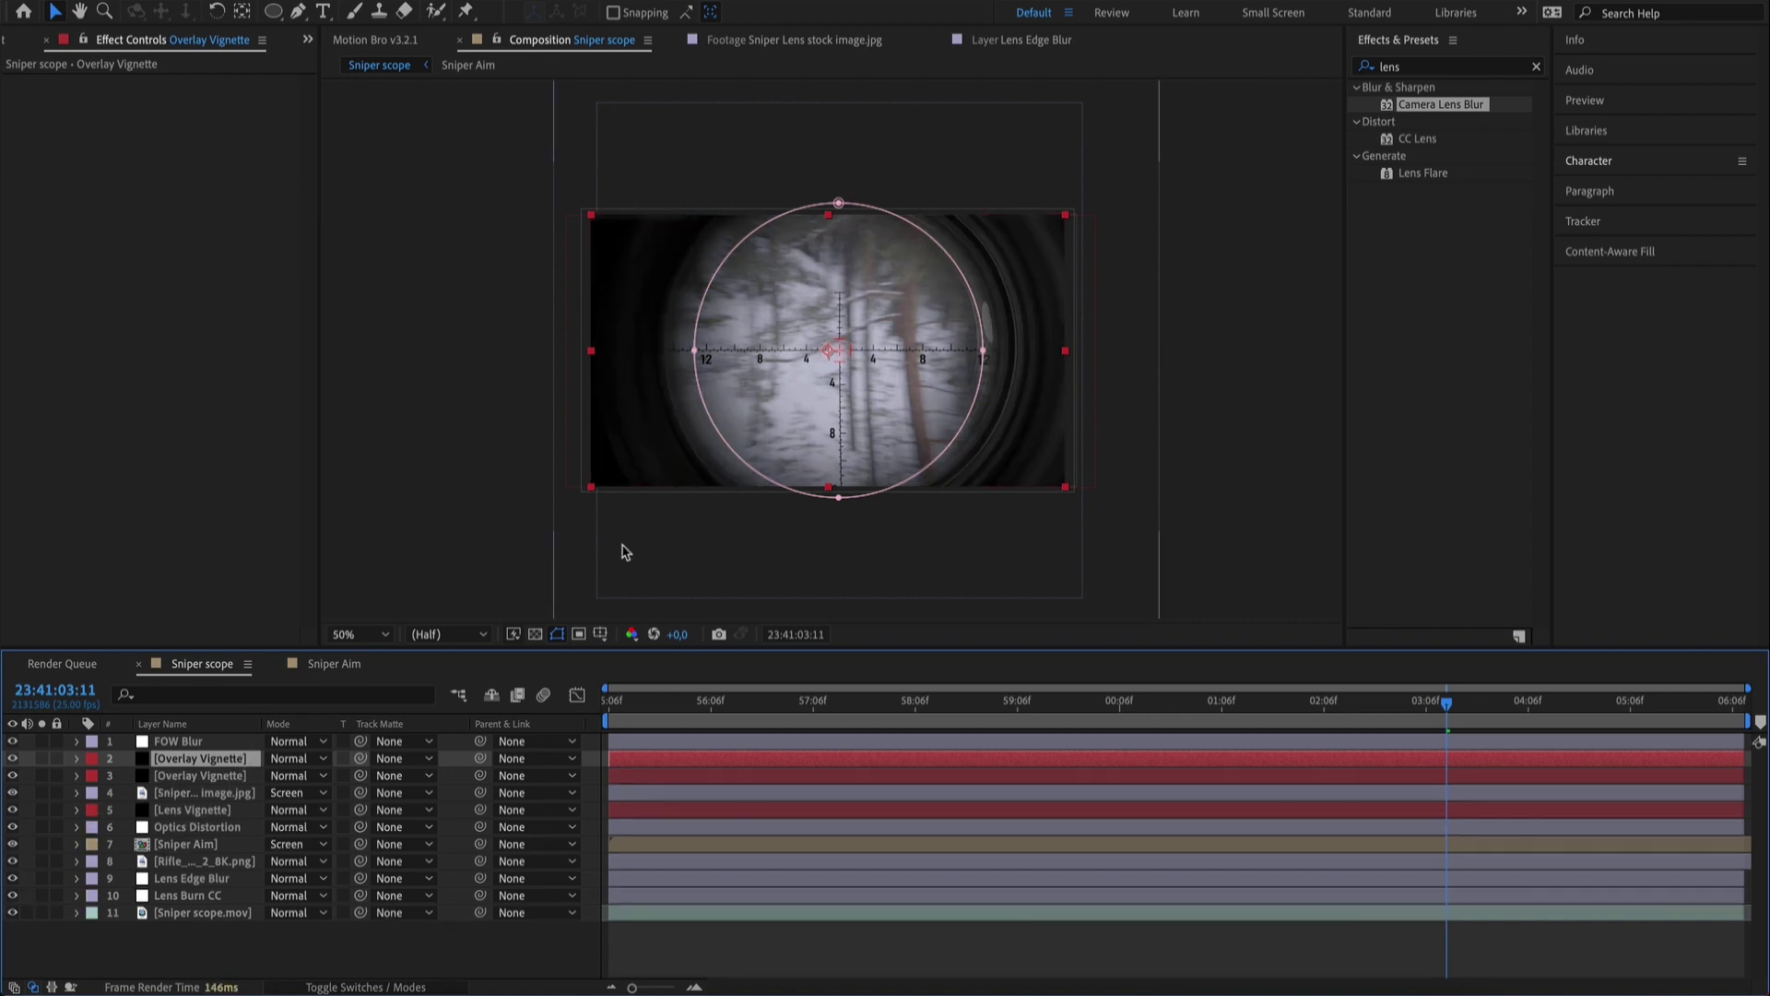
Step: Reshape the upper Overlay Vignette's mask by pulling its left point beyond the frame and extending the top and bottom points' left handles outward
left_click(695, 352)
left_click_drag(695, 351, 494, 353)
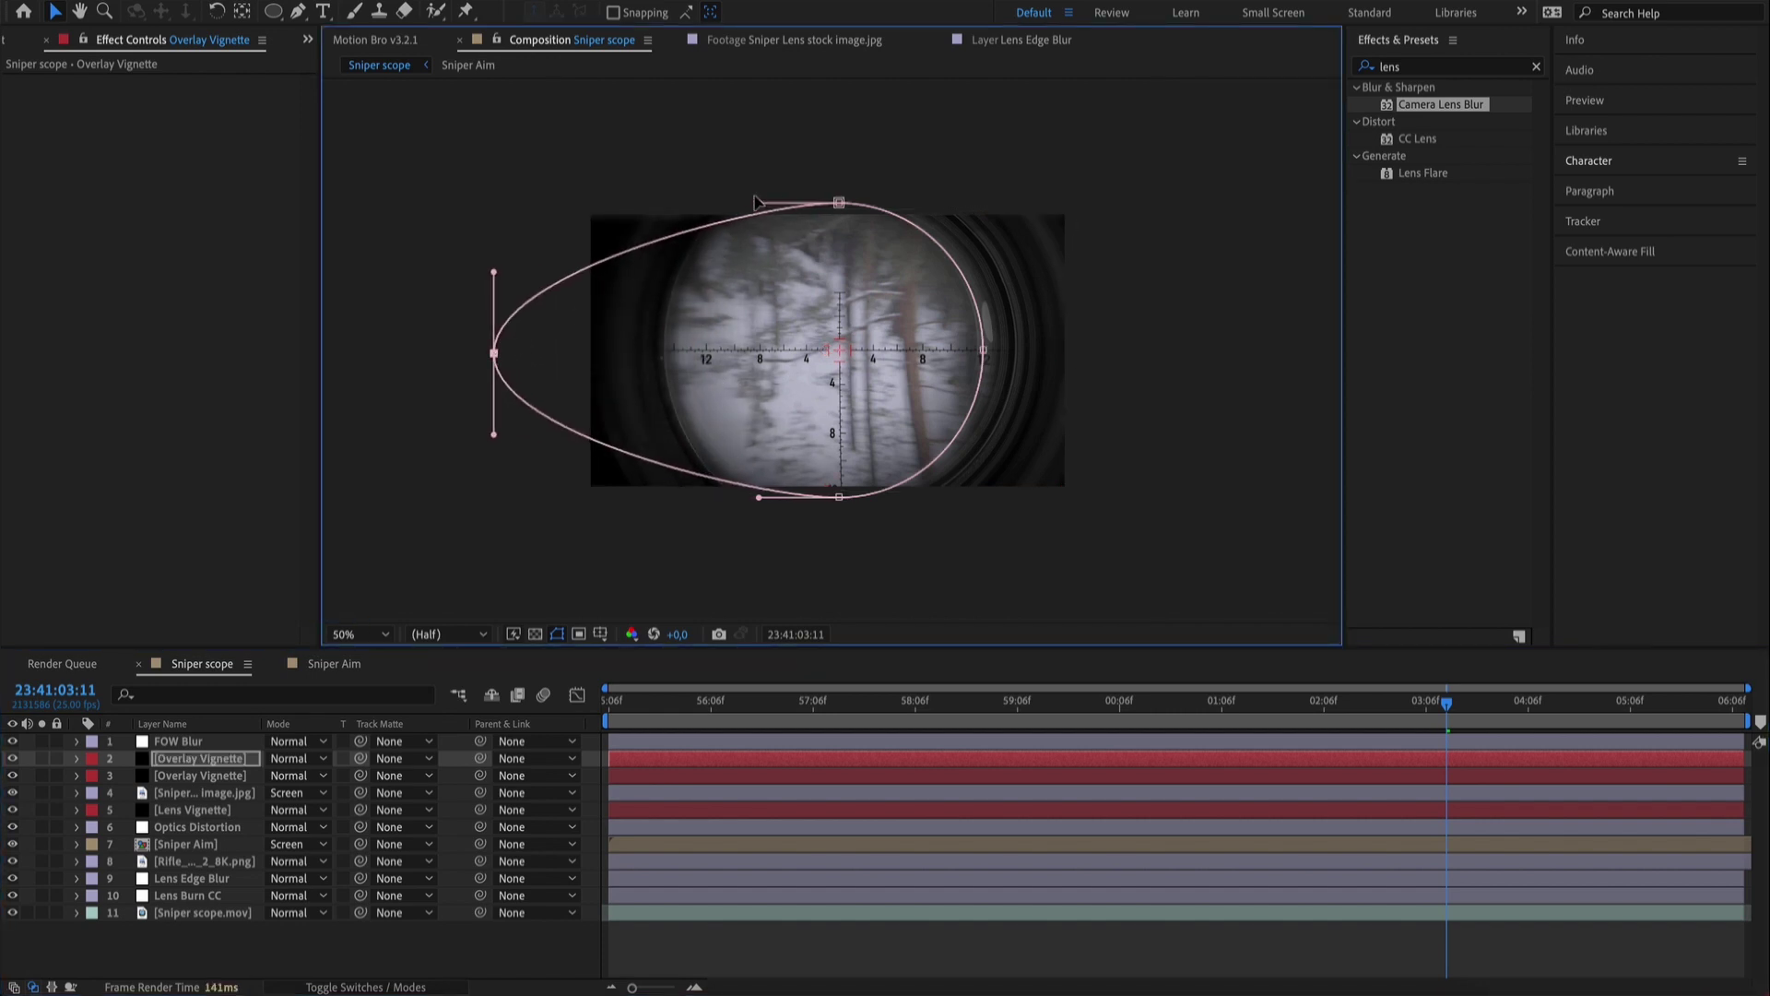
left_click_drag(760, 204, 513, 192)
left_click_drag(758, 499, 535, 571)
left_click(434, 954)
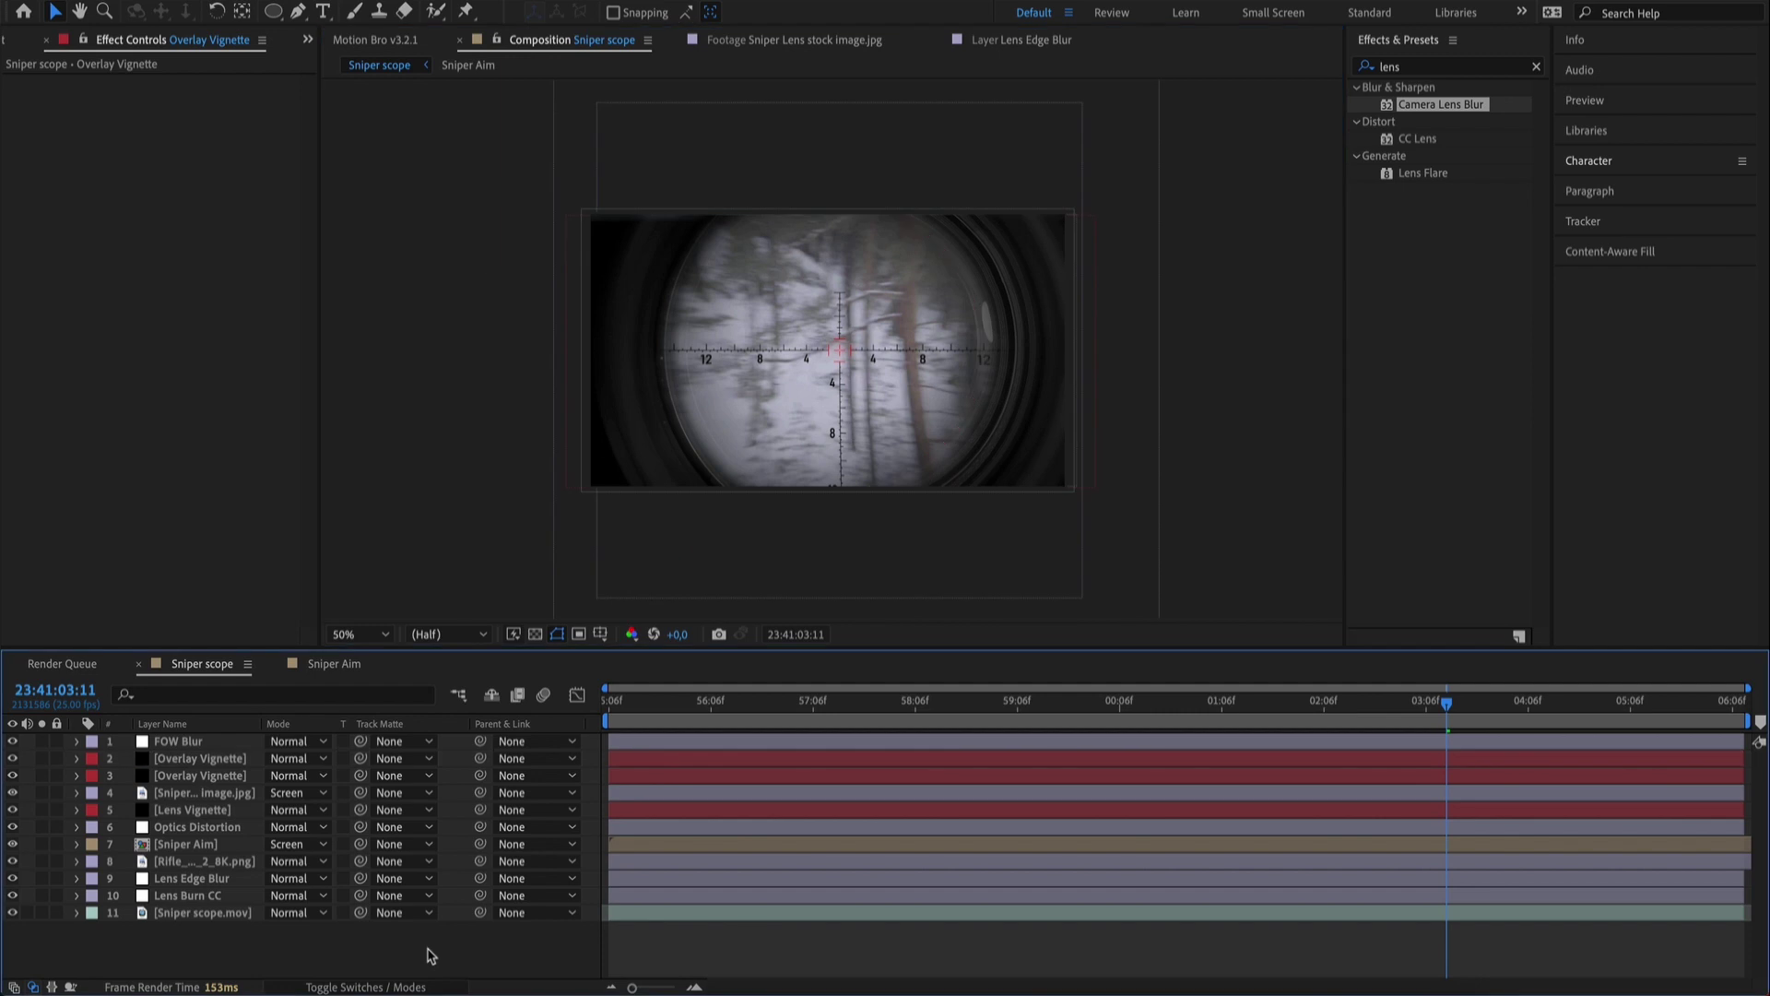
Step: Preview the Sniper scope composition from the start, and bring up the project's list of items
left_click(612, 706)
key("space")
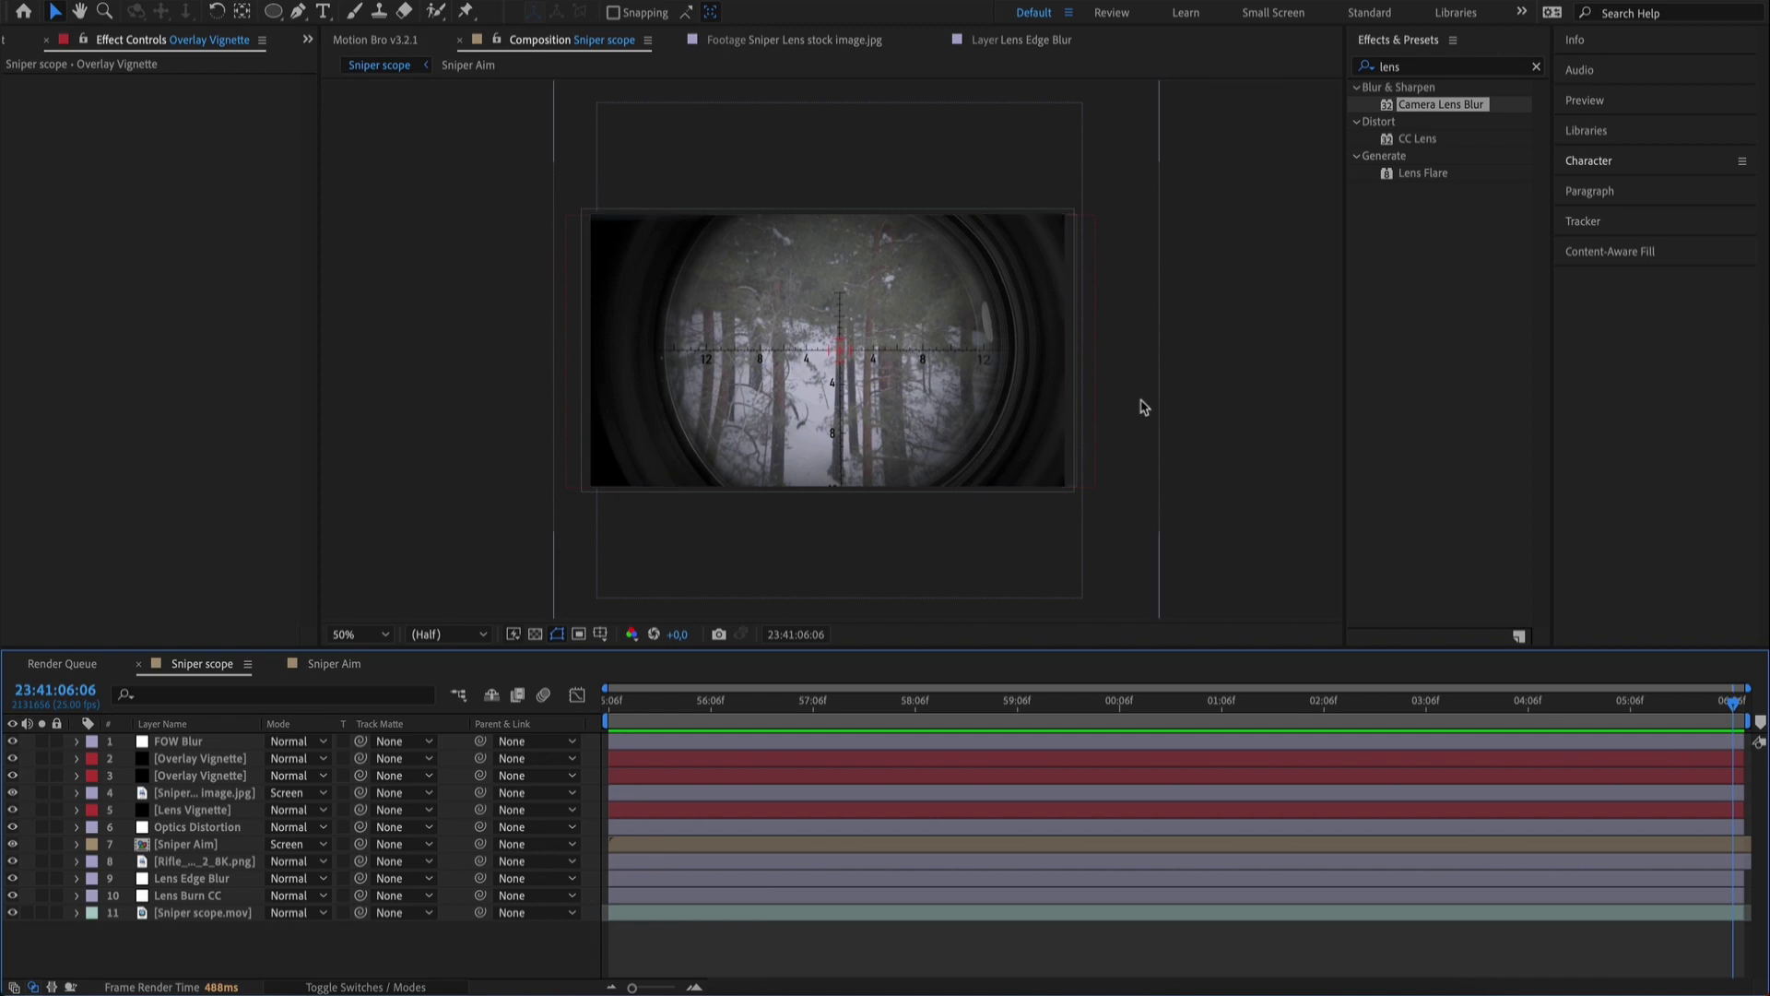
left_click(17, 42)
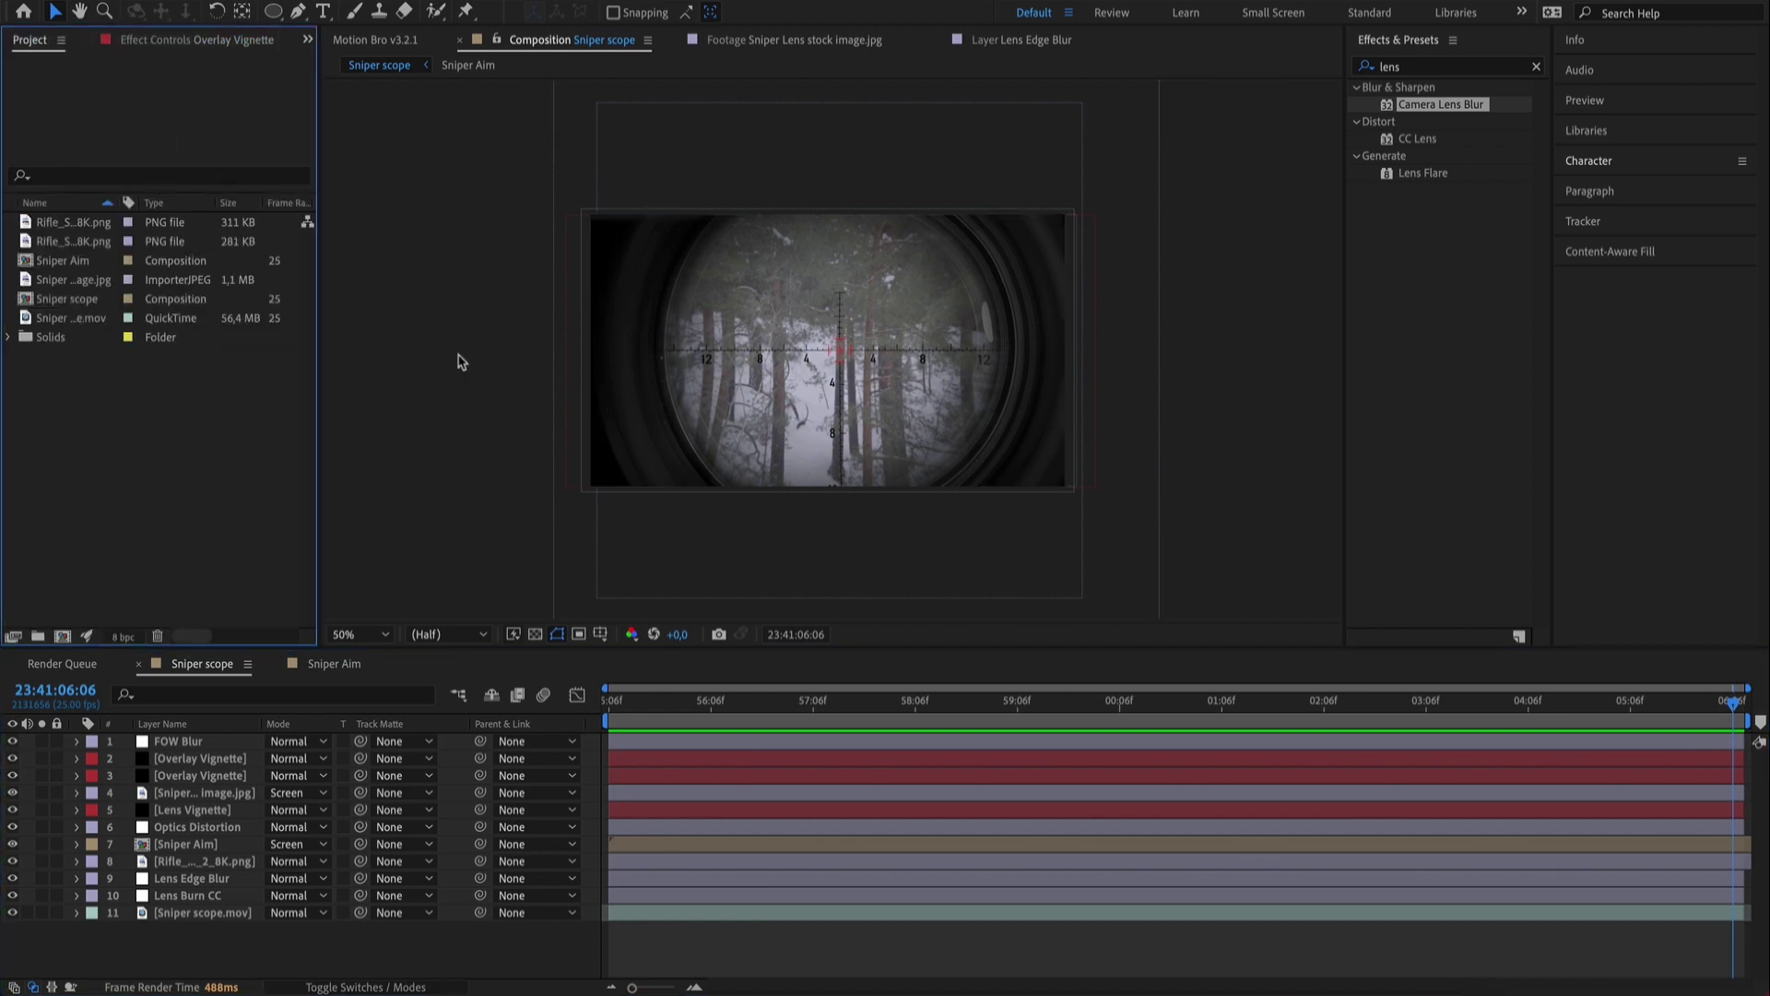